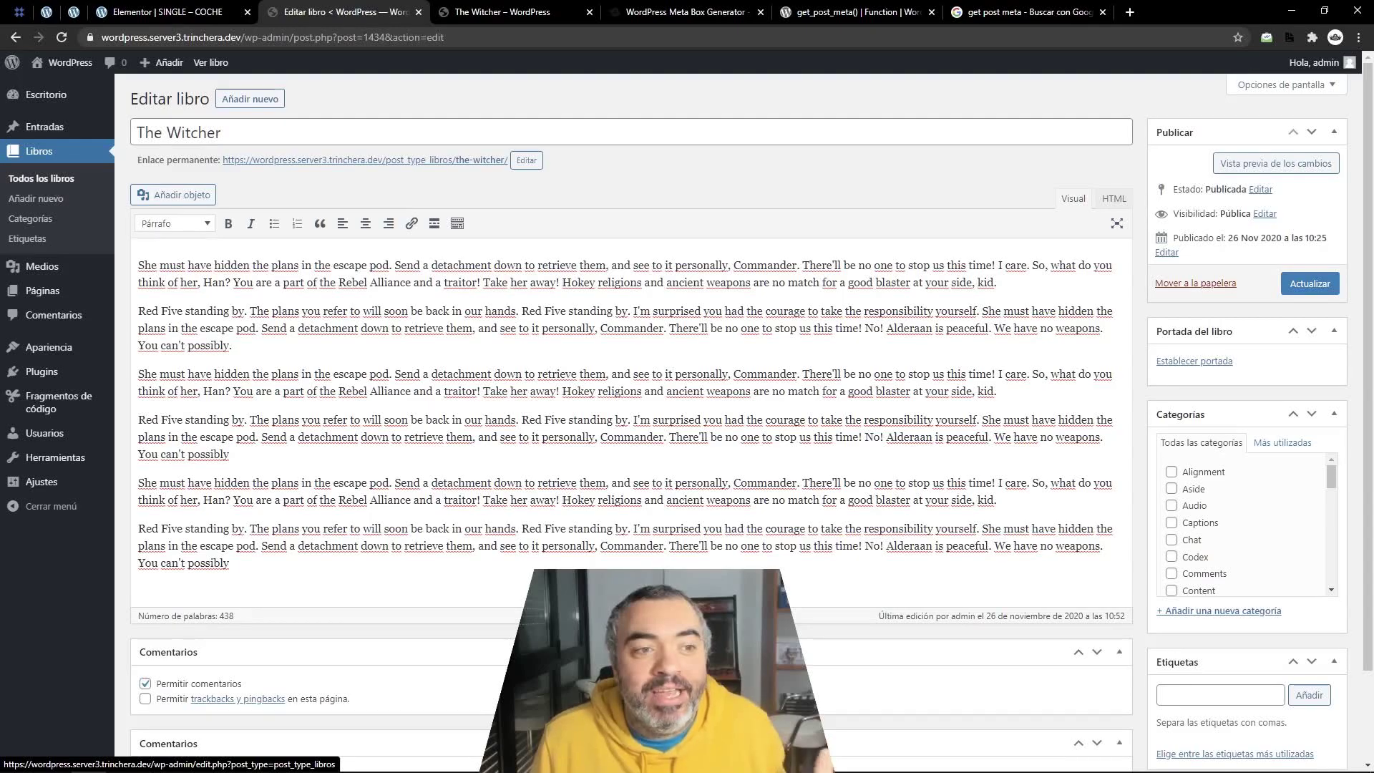
- Reload The Witcher's public book page and scroll through its content
left_click(487, 12)
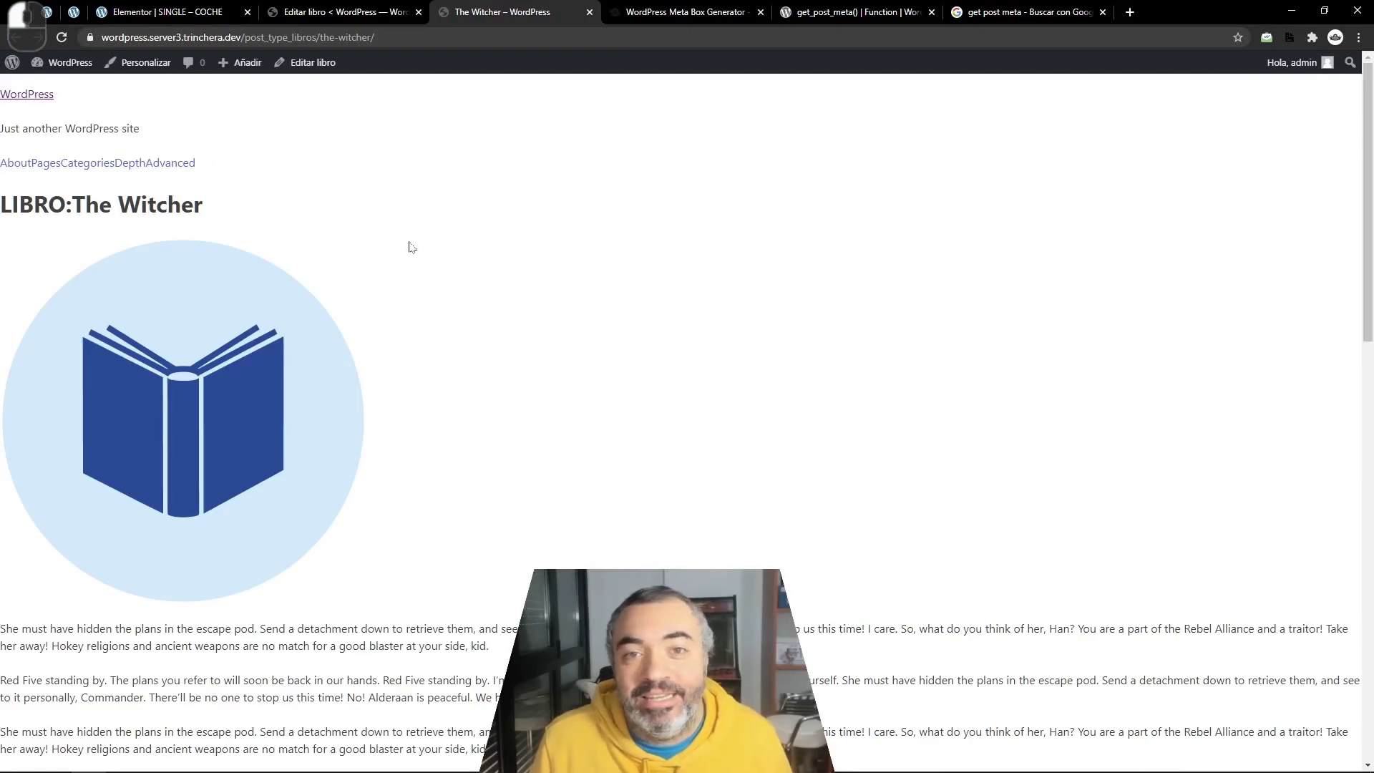
key("F5")
scroll(429, 287, "down", 2)
scroll(458, 314, "down", 3)
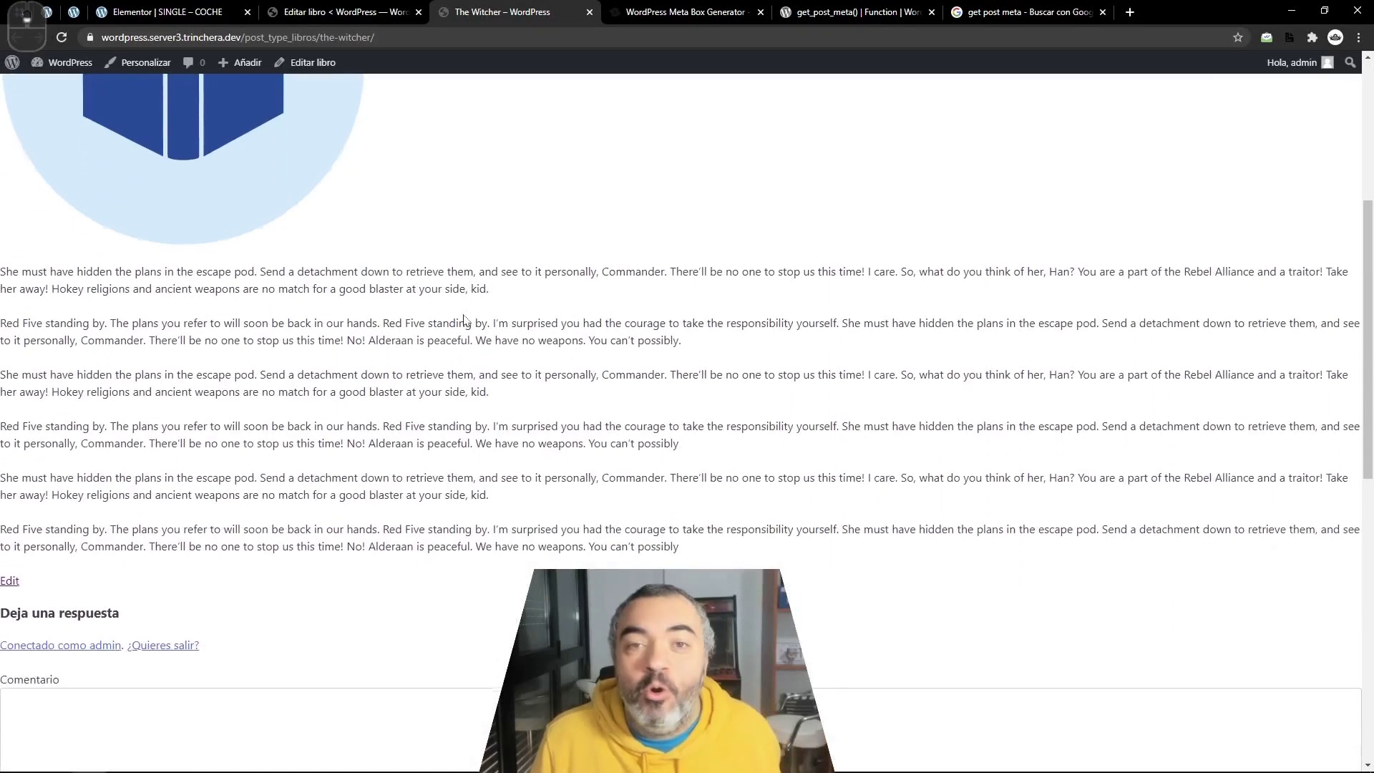
scroll(413, 141, "up", 5)
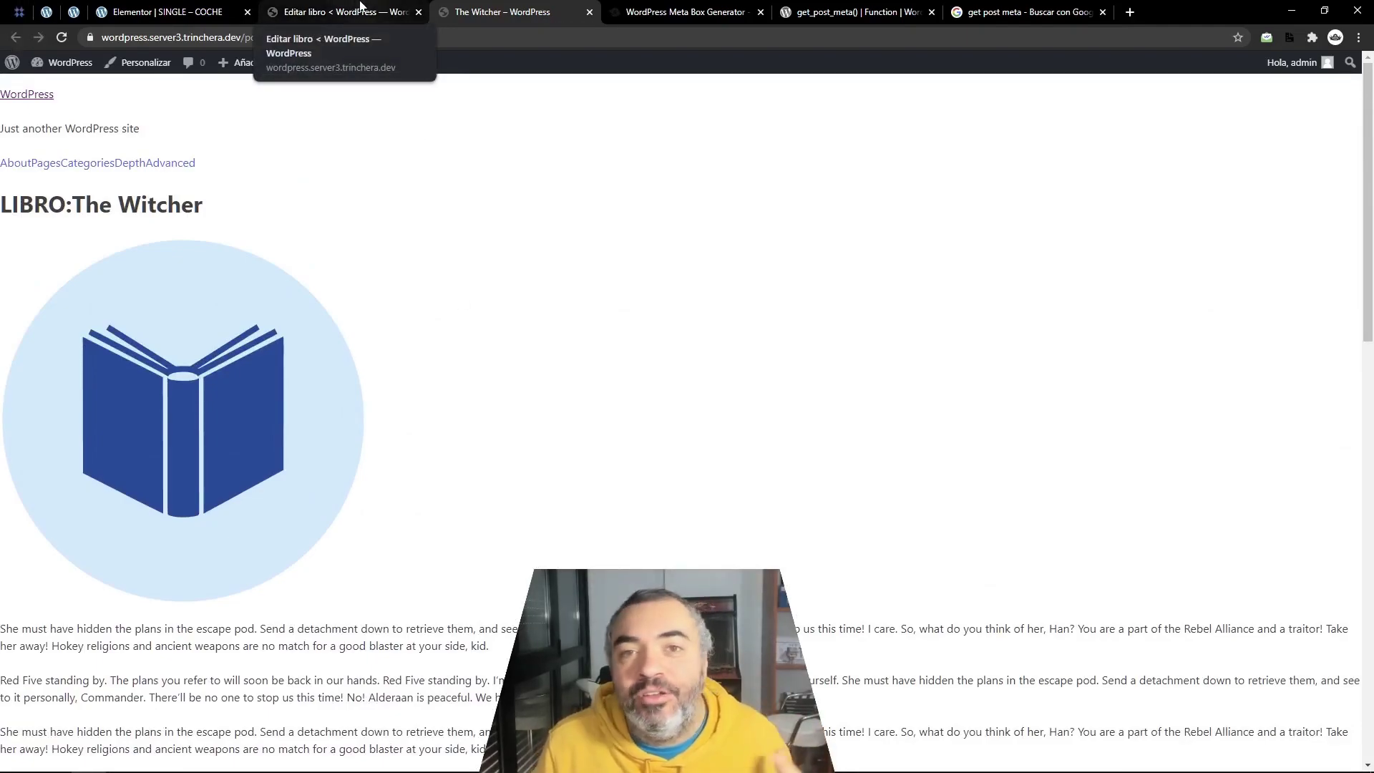
- Compare the Editar libro body text with the published page, then return to the editor
left_click(361, 12)
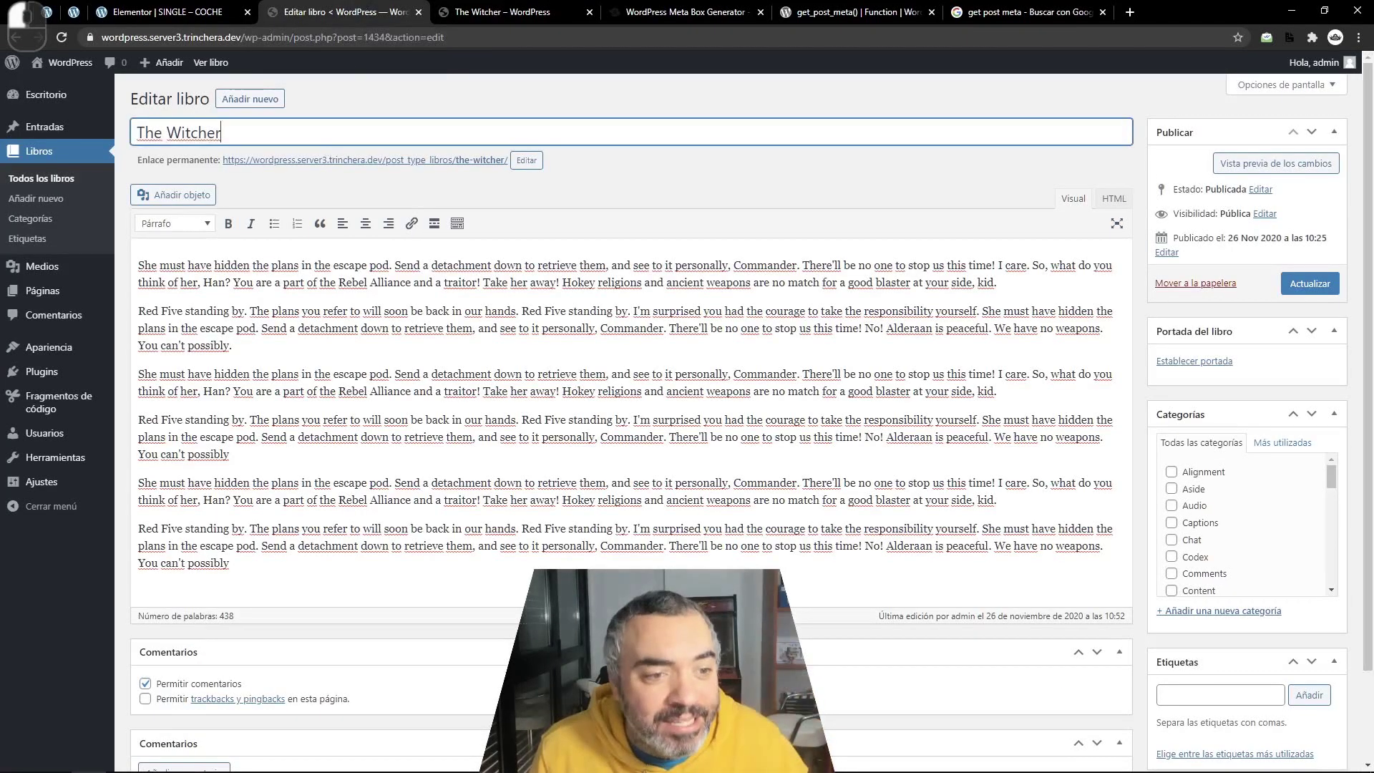
left_click_drag(138, 265, 230, 563)
left_click(230, 564)
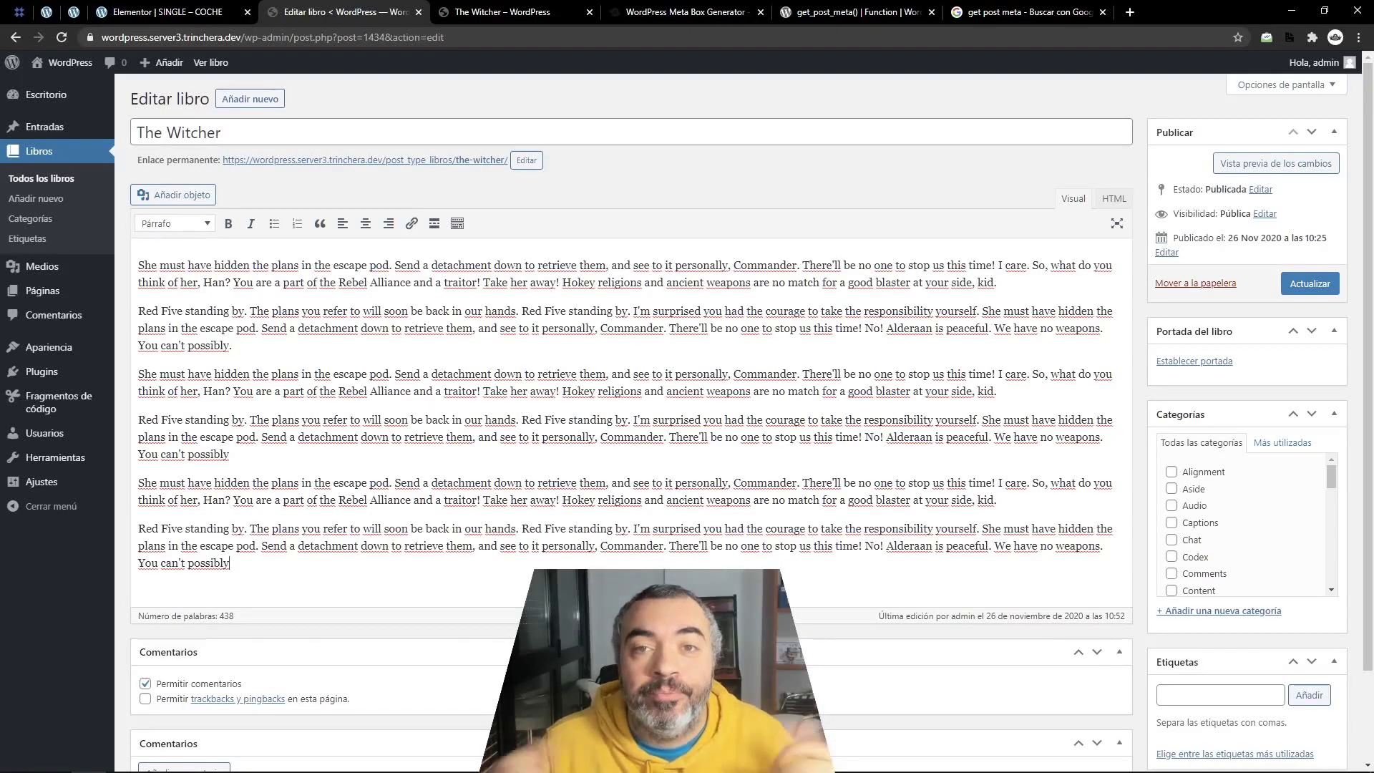
key("ctrl+Tab")
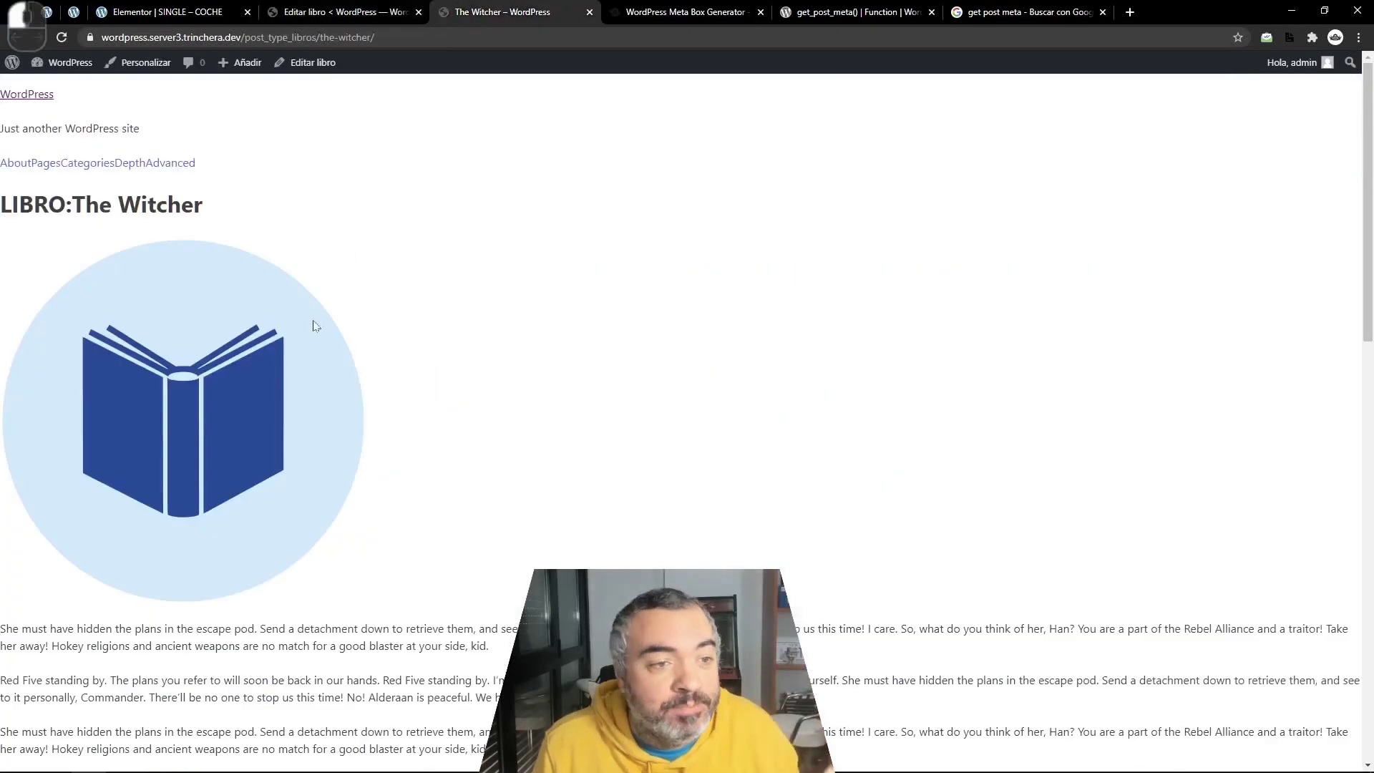
scroll(649, 446, "down", 5)
scroll(649, 446, "up", 5)
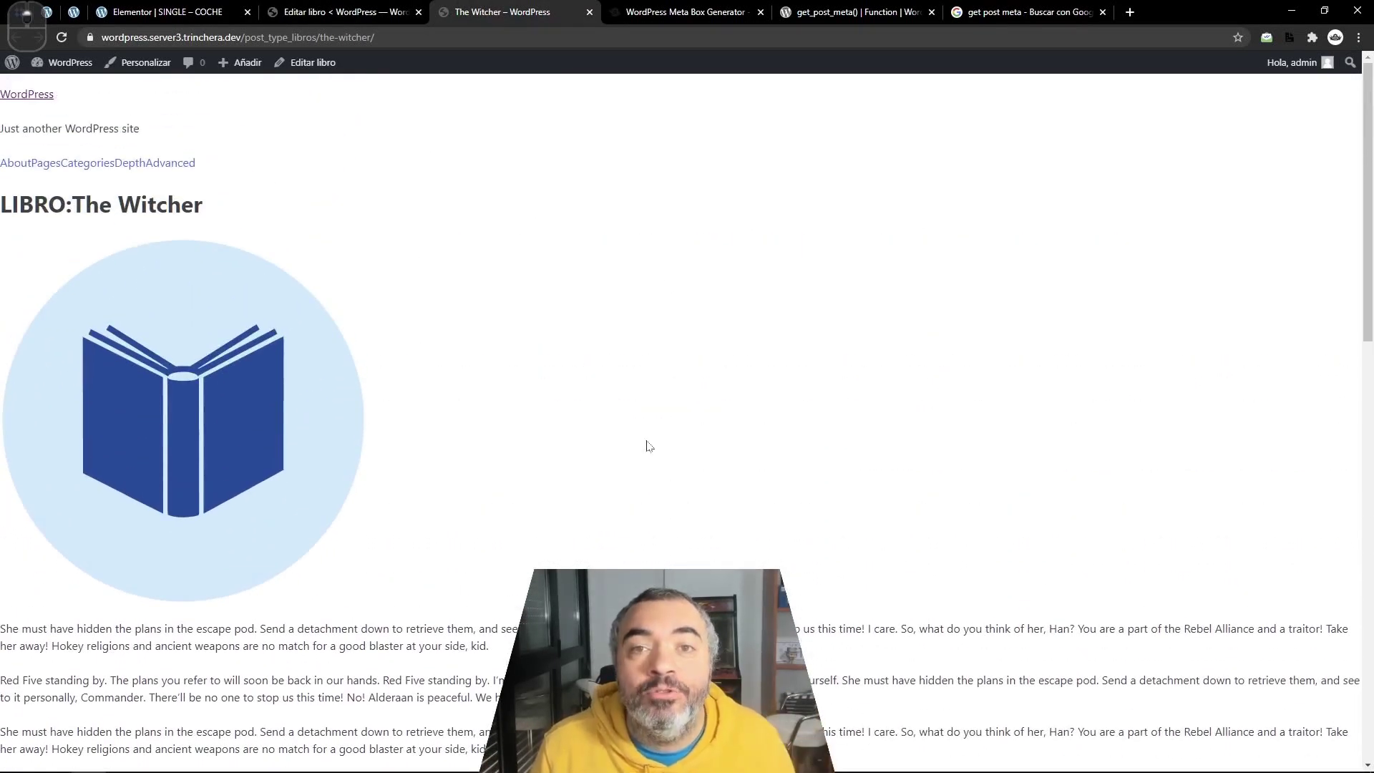
left_click(357, 10)
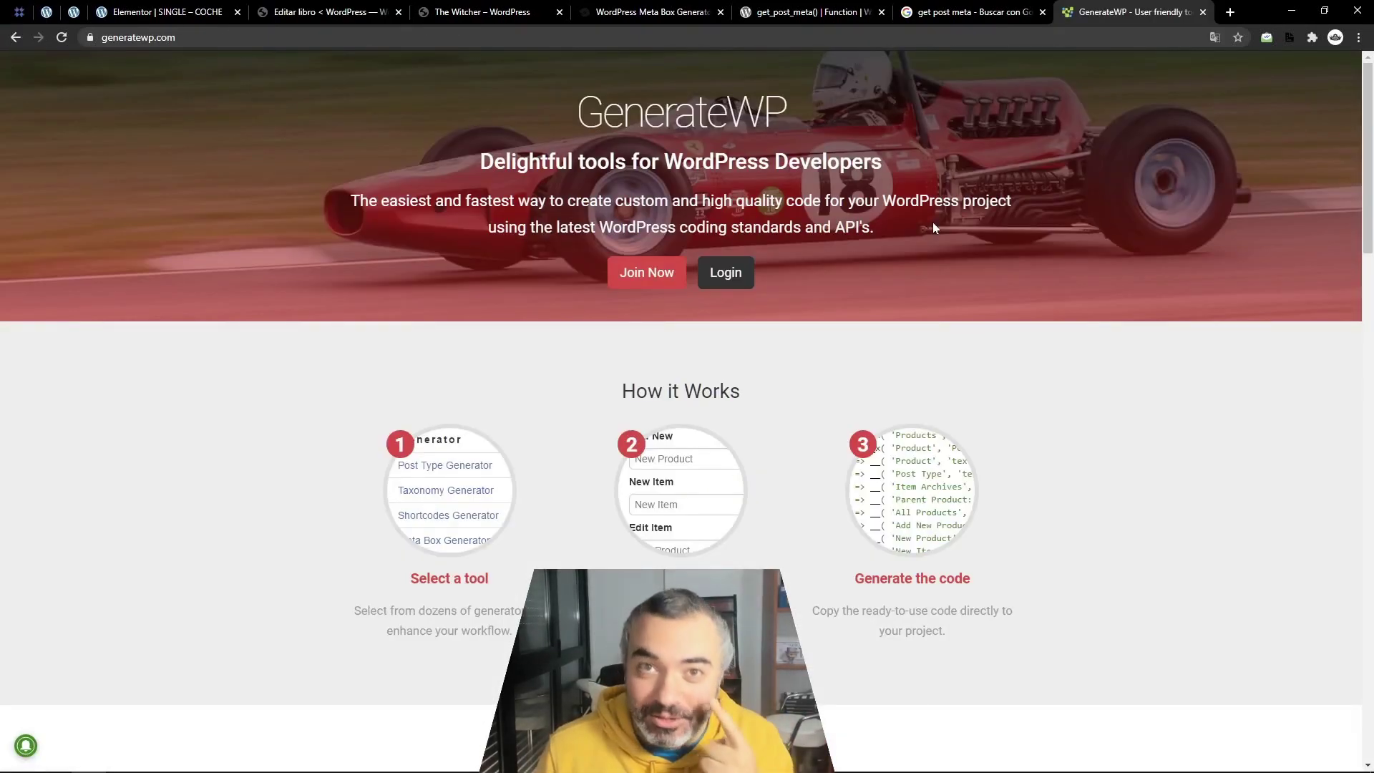
- Open GenerateWP's Post Type Generator and go to its Options settings
scroll(810, 287, "down", 5)
scroll(660, 359, "down", 2)
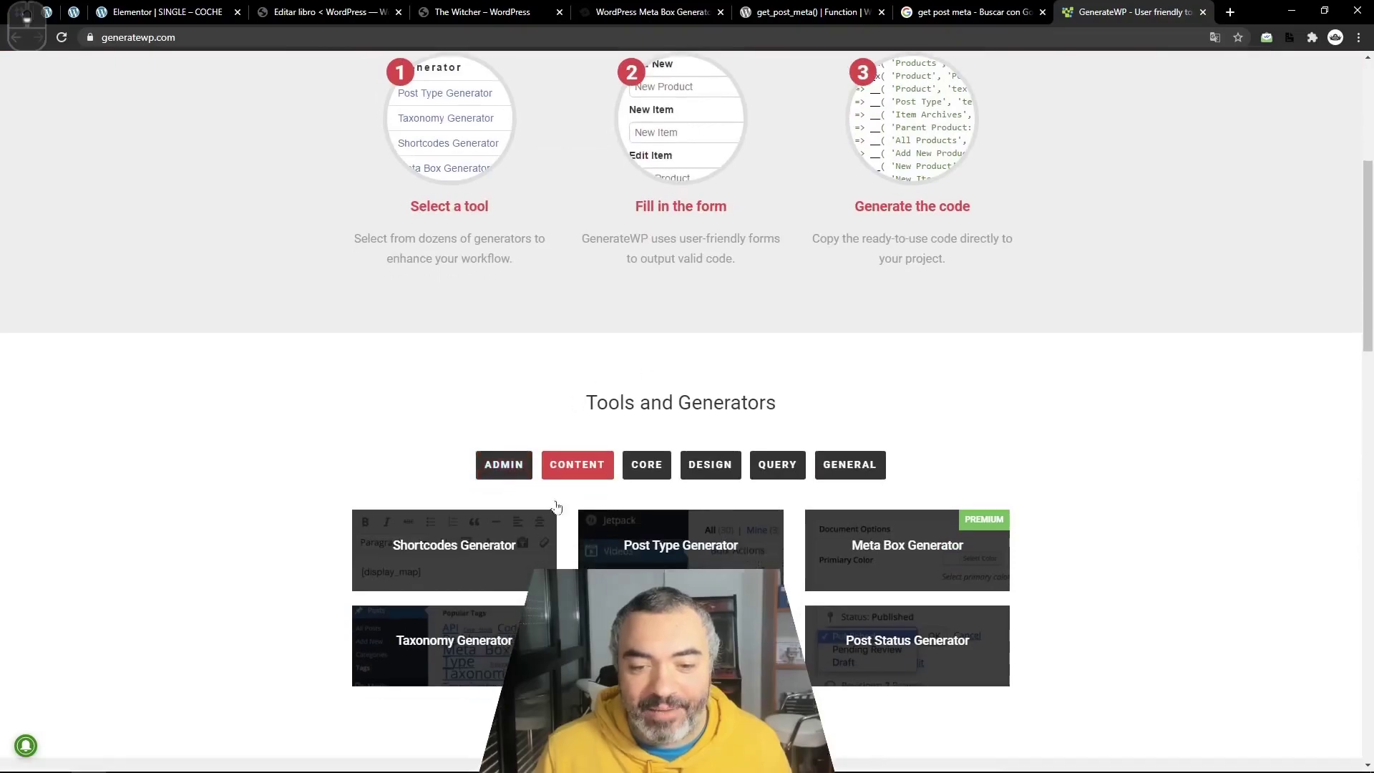
left_click(677, 428)
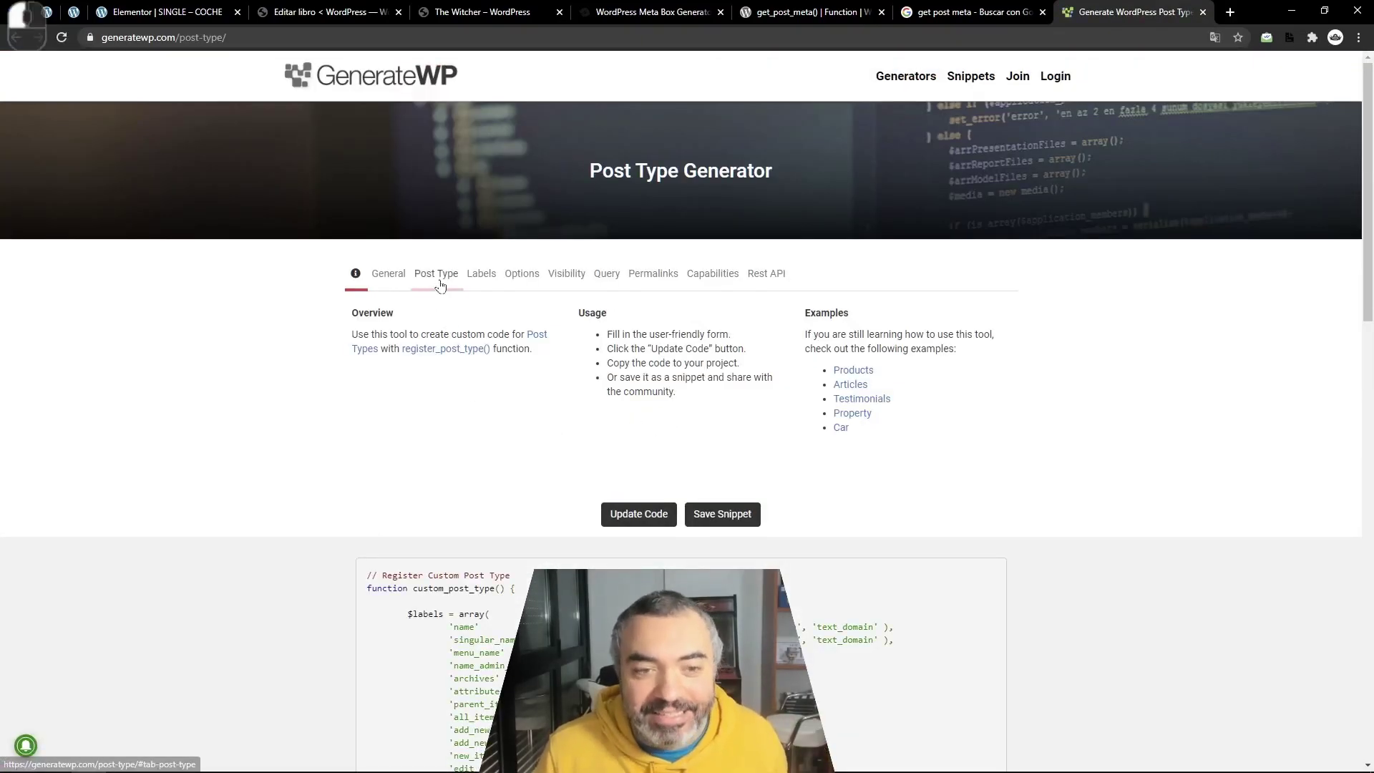
left_click(436, 275)
left_click(400, 280)
left_click(436, 275)
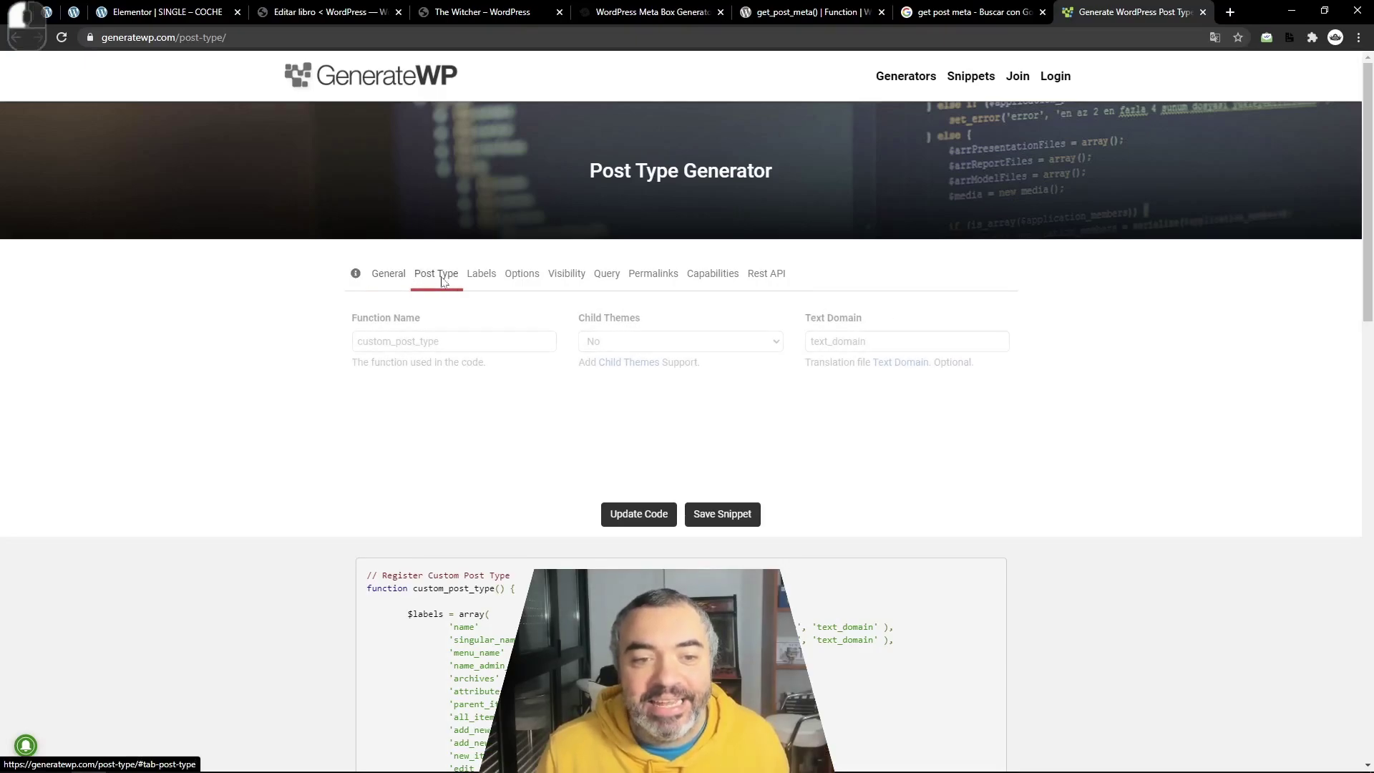
left_click(522, 274)
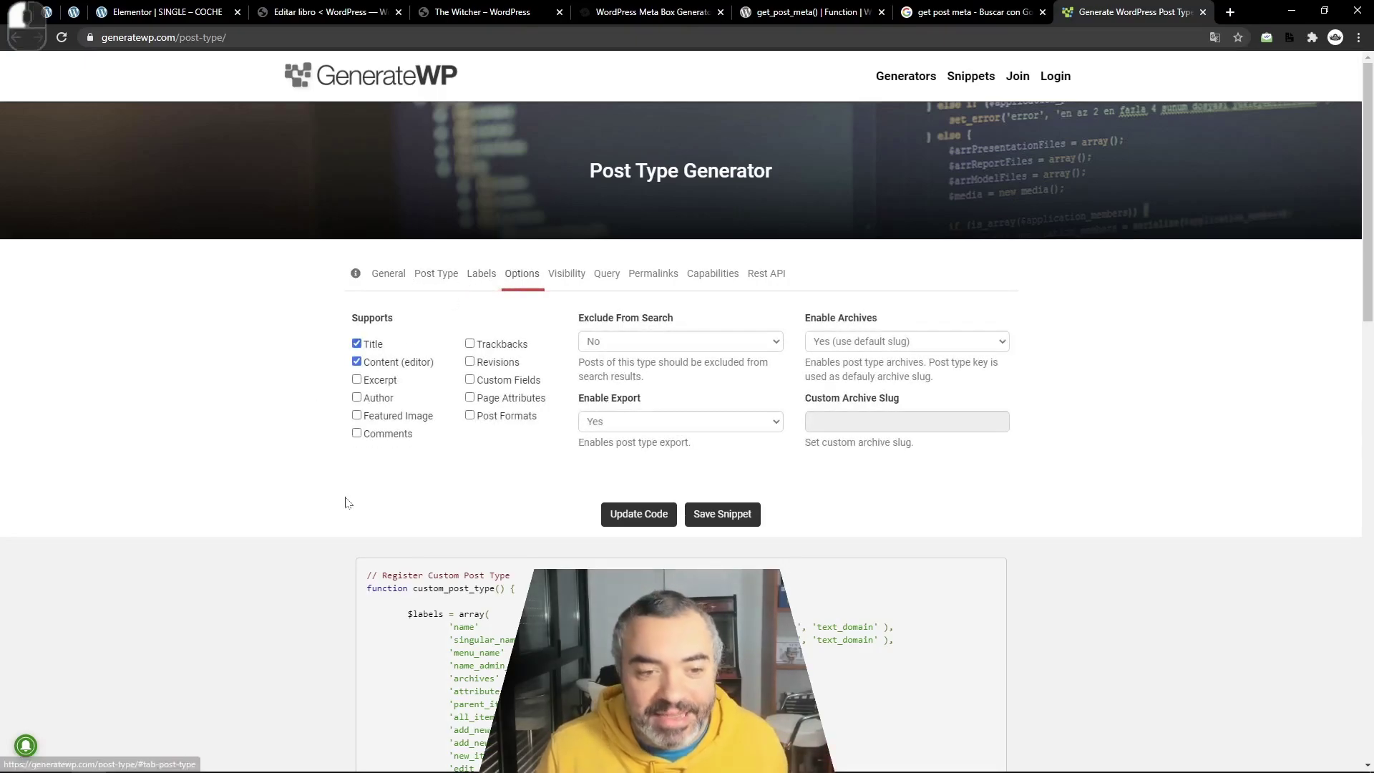
- Tick Custom Fields under Supports and confirm 'custom-fields' in the generated supports array
left_click(471, 380)
scroll(501, 365, "down", 2)
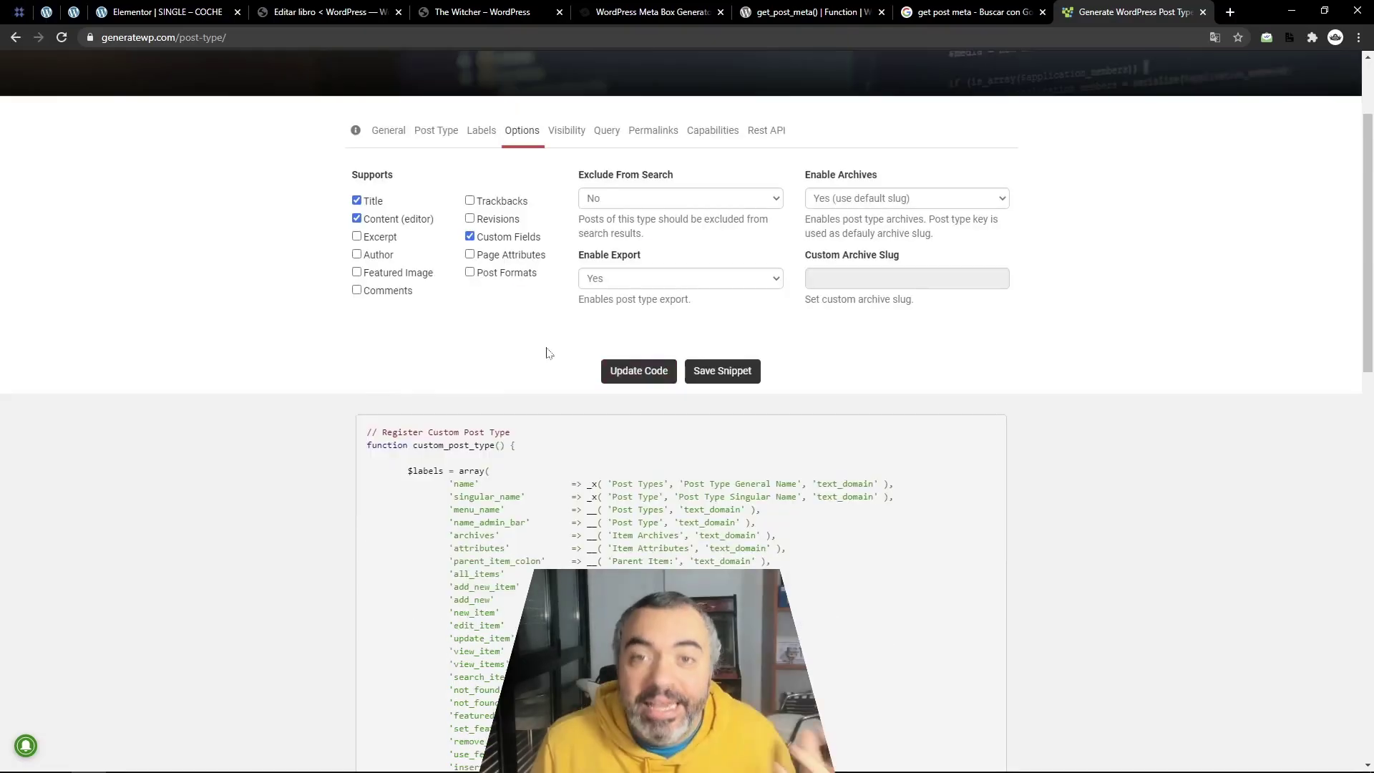
scroll(547, 352, "down", 3)
scroll(550, 348, "down", 4)
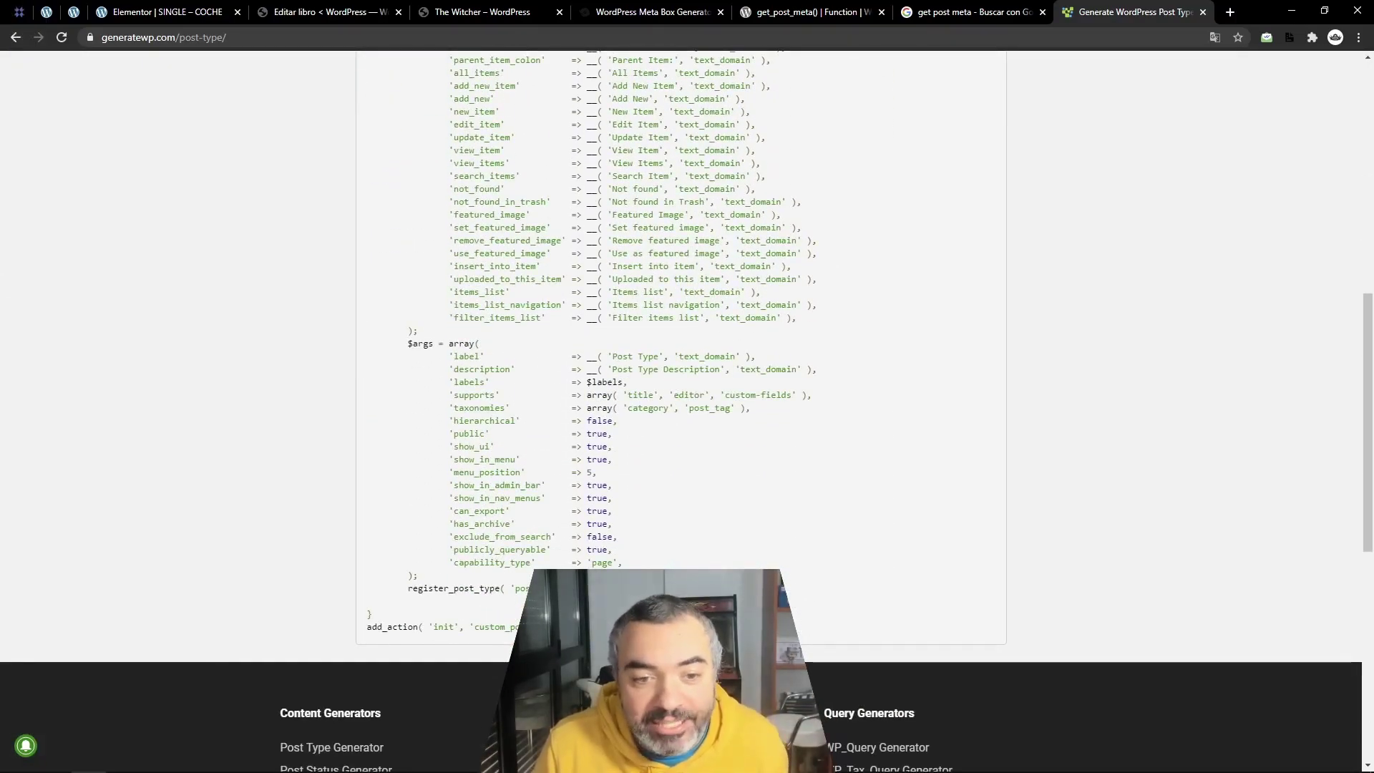
left_click_drag(720, 395, 796, 396)
key("ctrl+a")
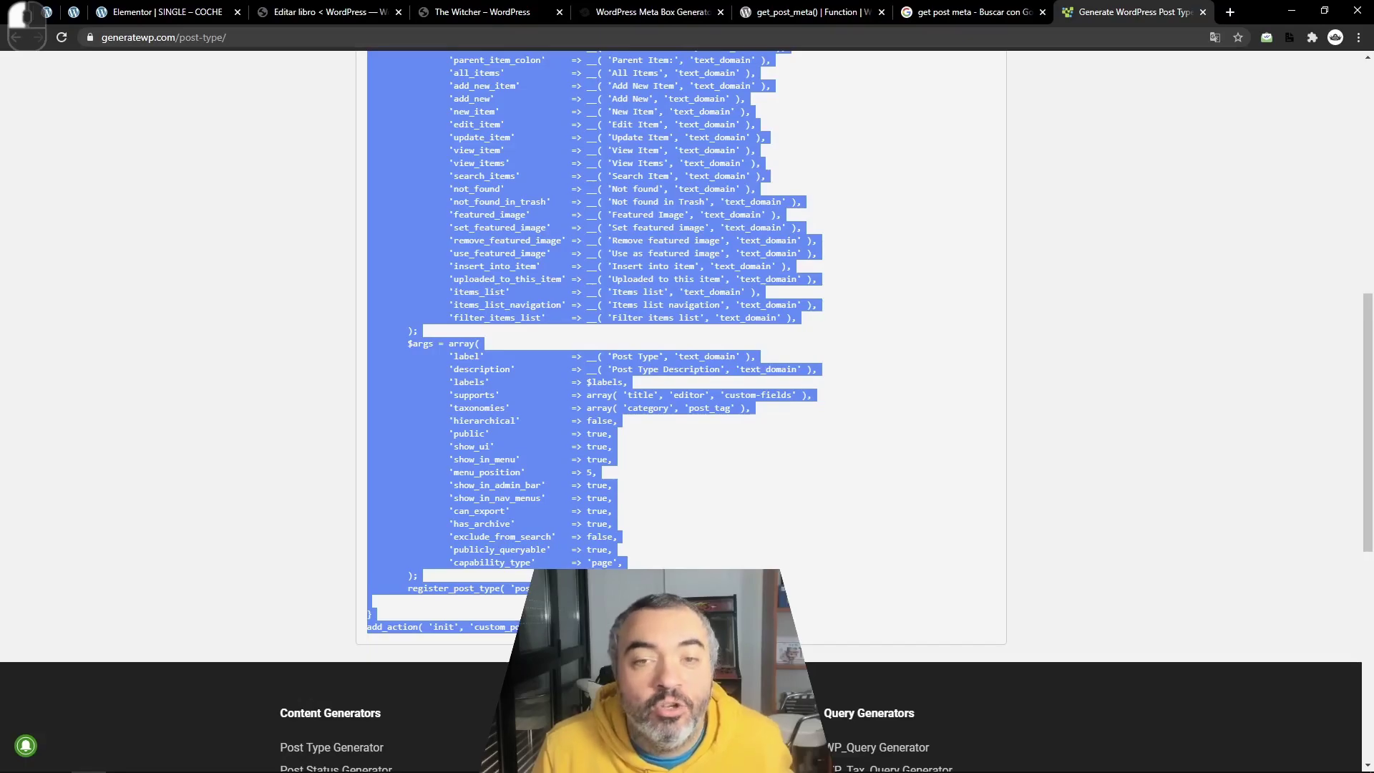
left_click(1051, 282)
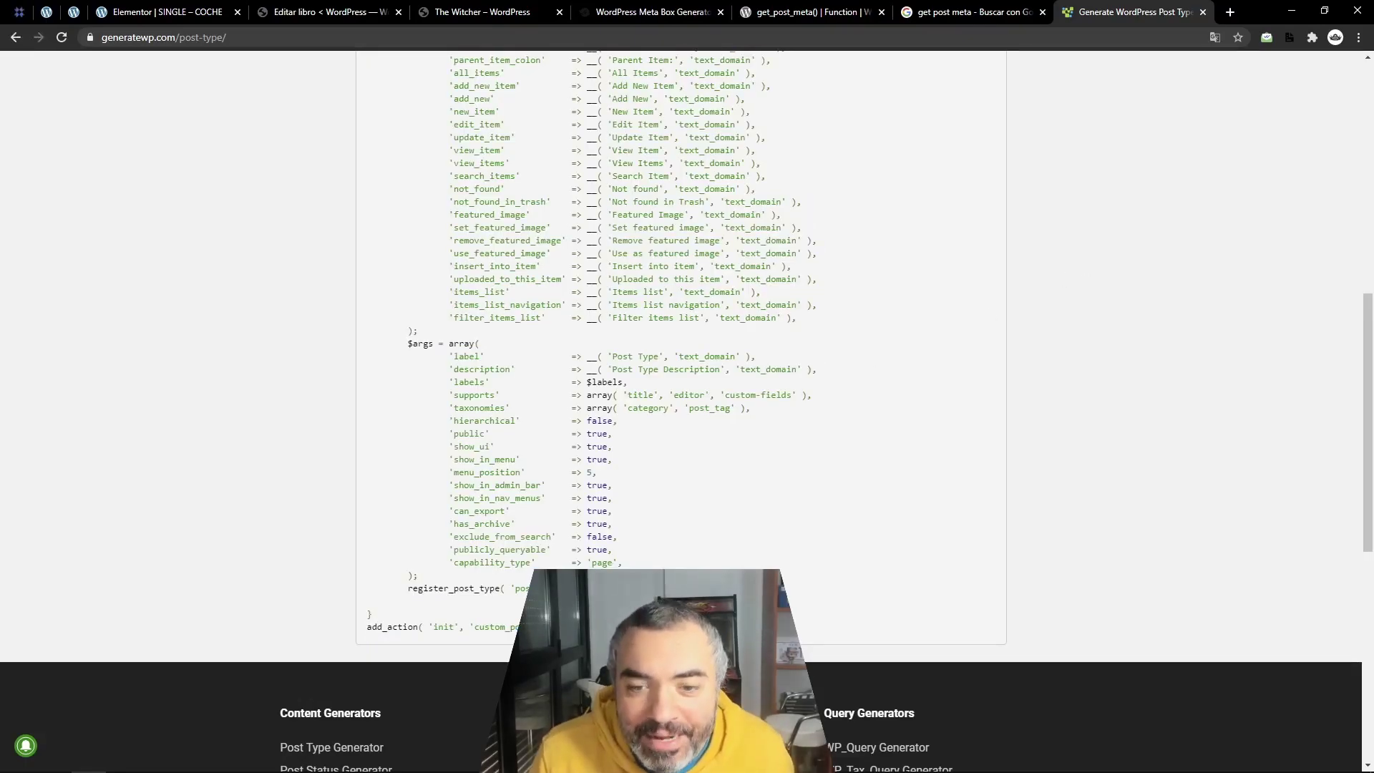
left_click(341, 7)
- Append 'custom-fields' to the supports array on line 37 of the CPT Libros snippet
left_click(60, 407)
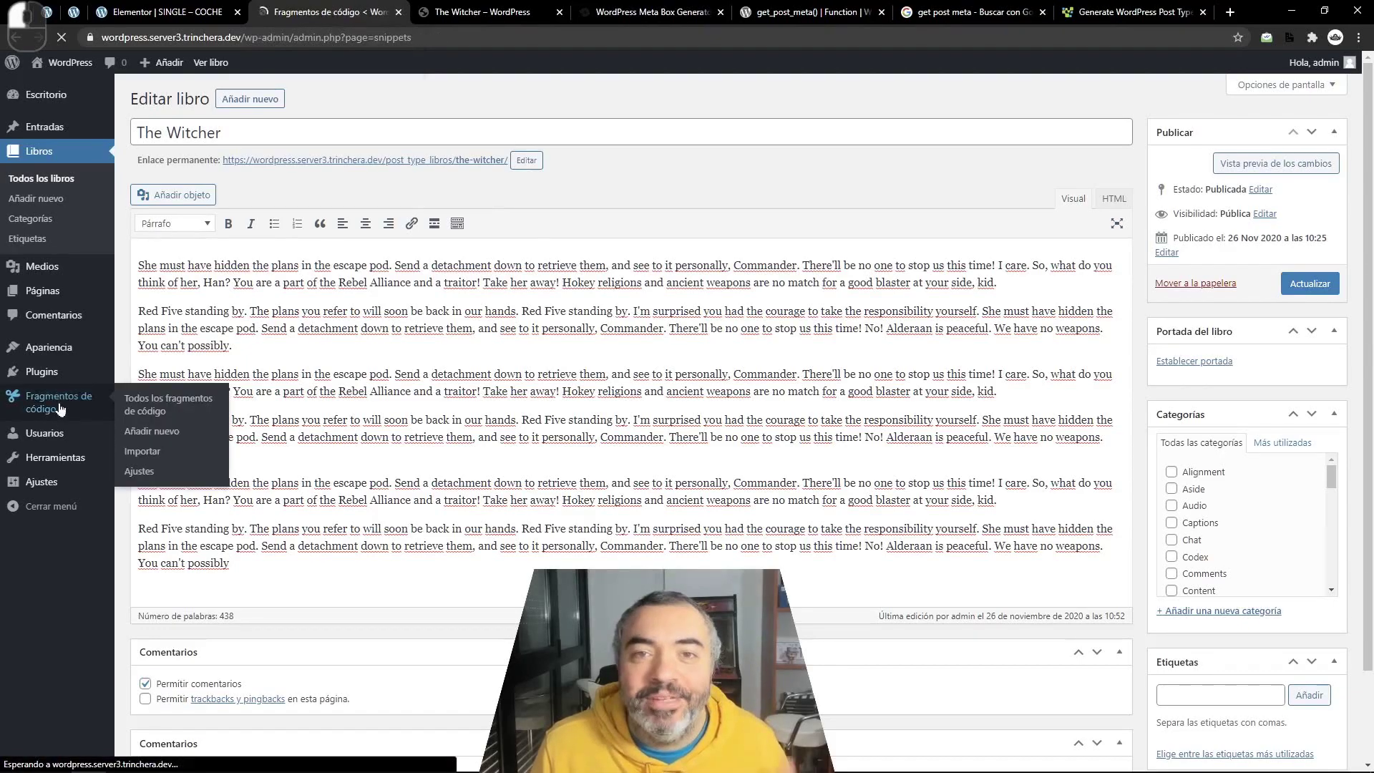
left_click(211, 517)
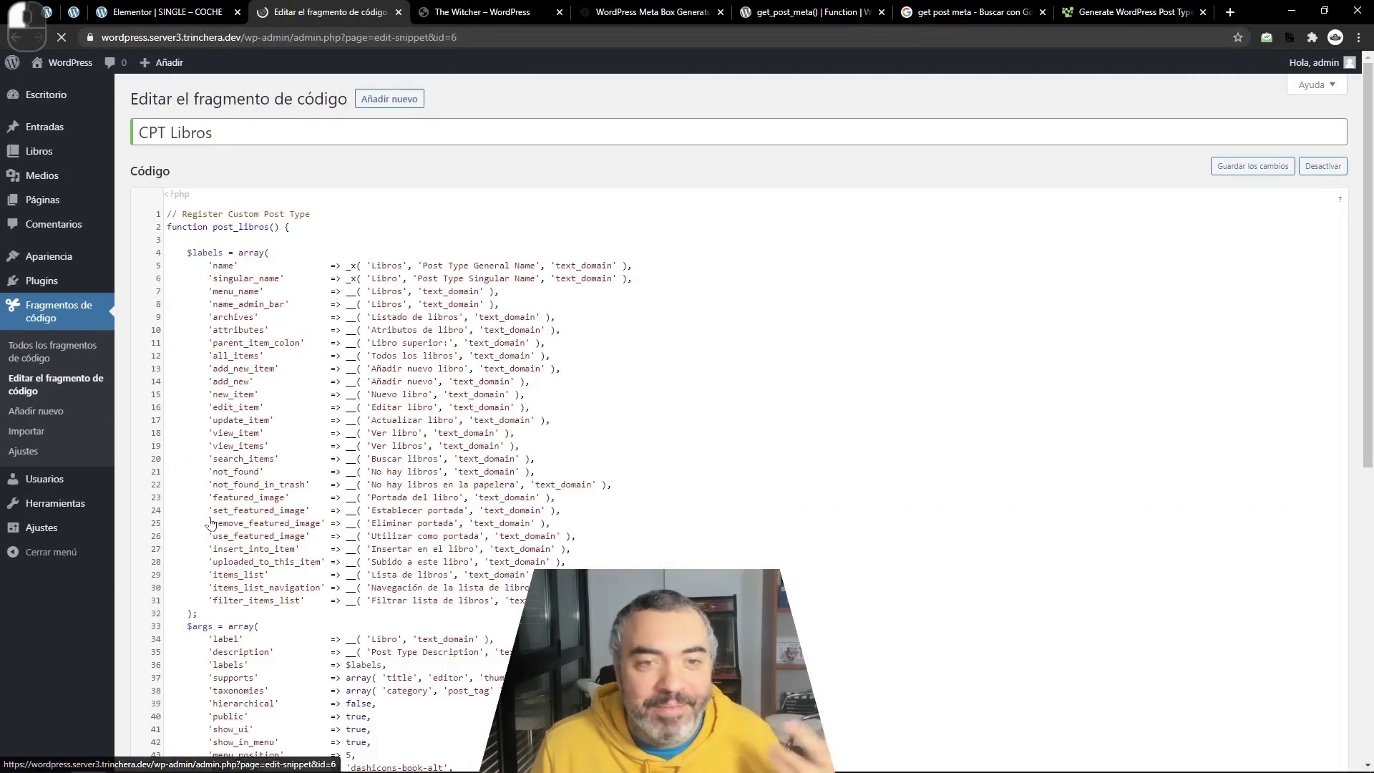
scroll(210, 523, "down", 3)
scroll(210, 523, "down", 1)
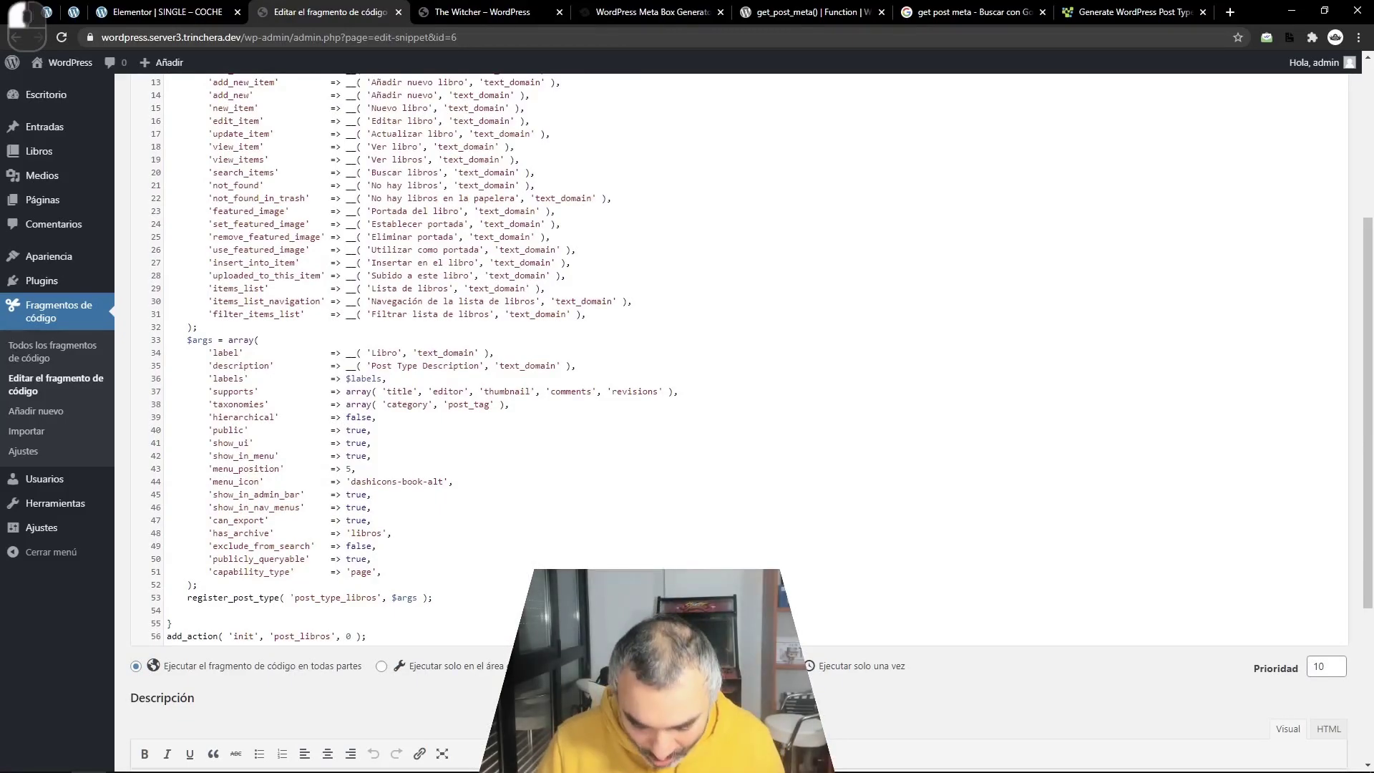
key("BackSpace")
type(", ")
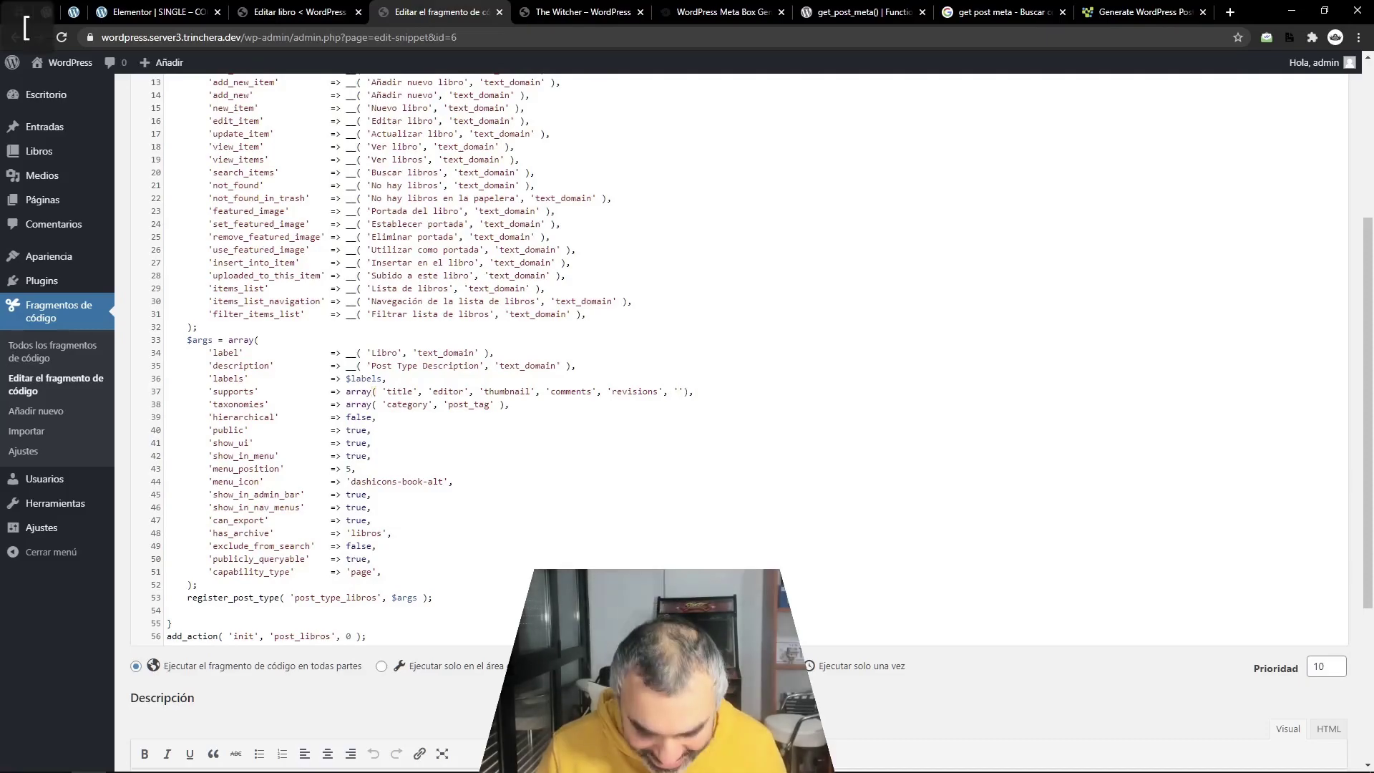
type("'co")
key("BackSpace")
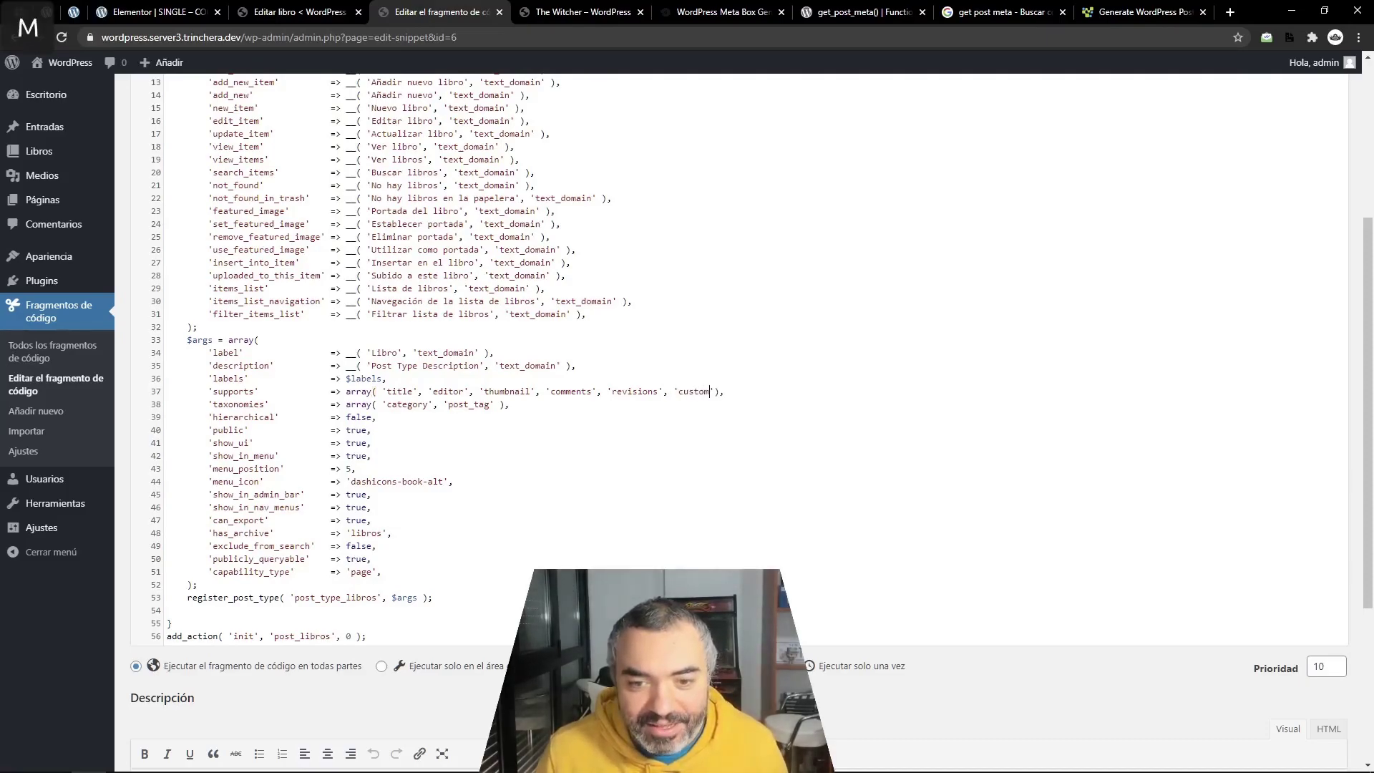
type("fie")
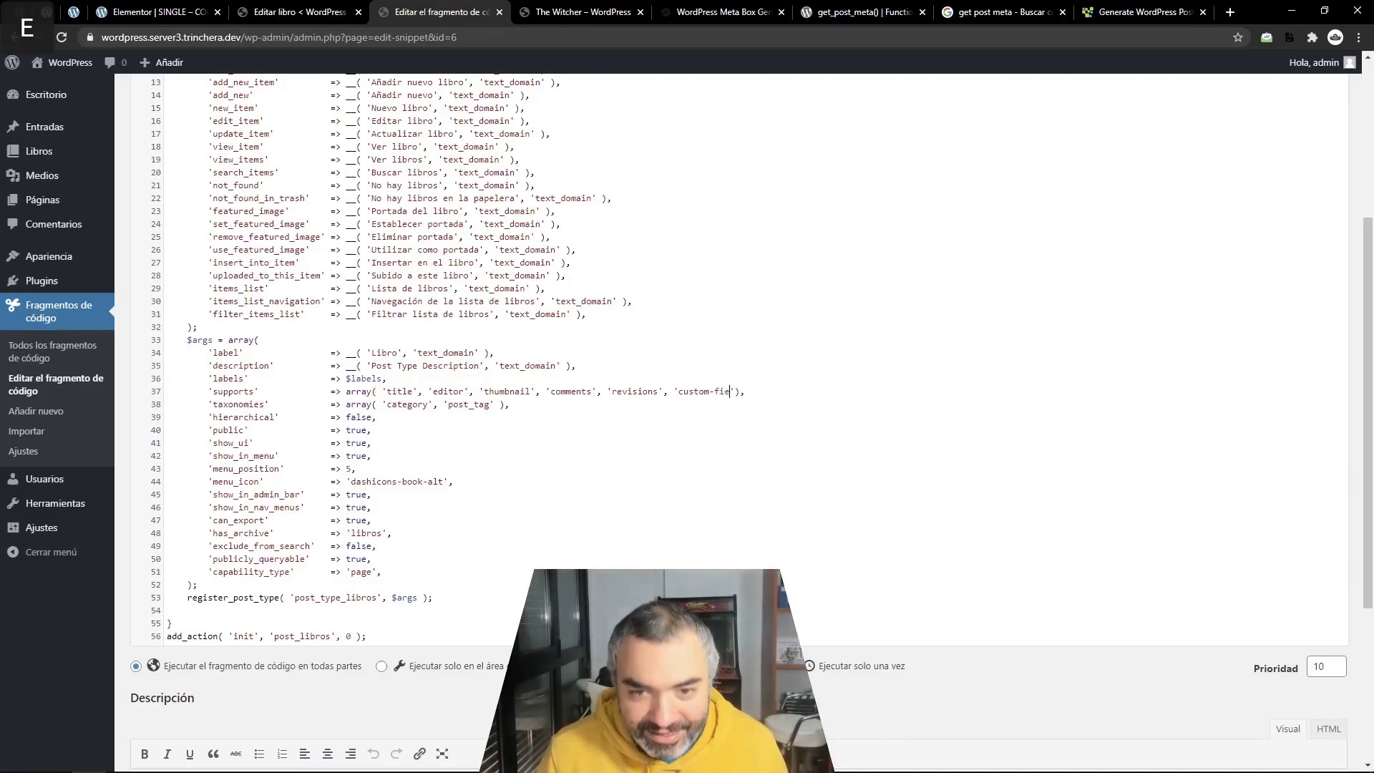
type("lds")
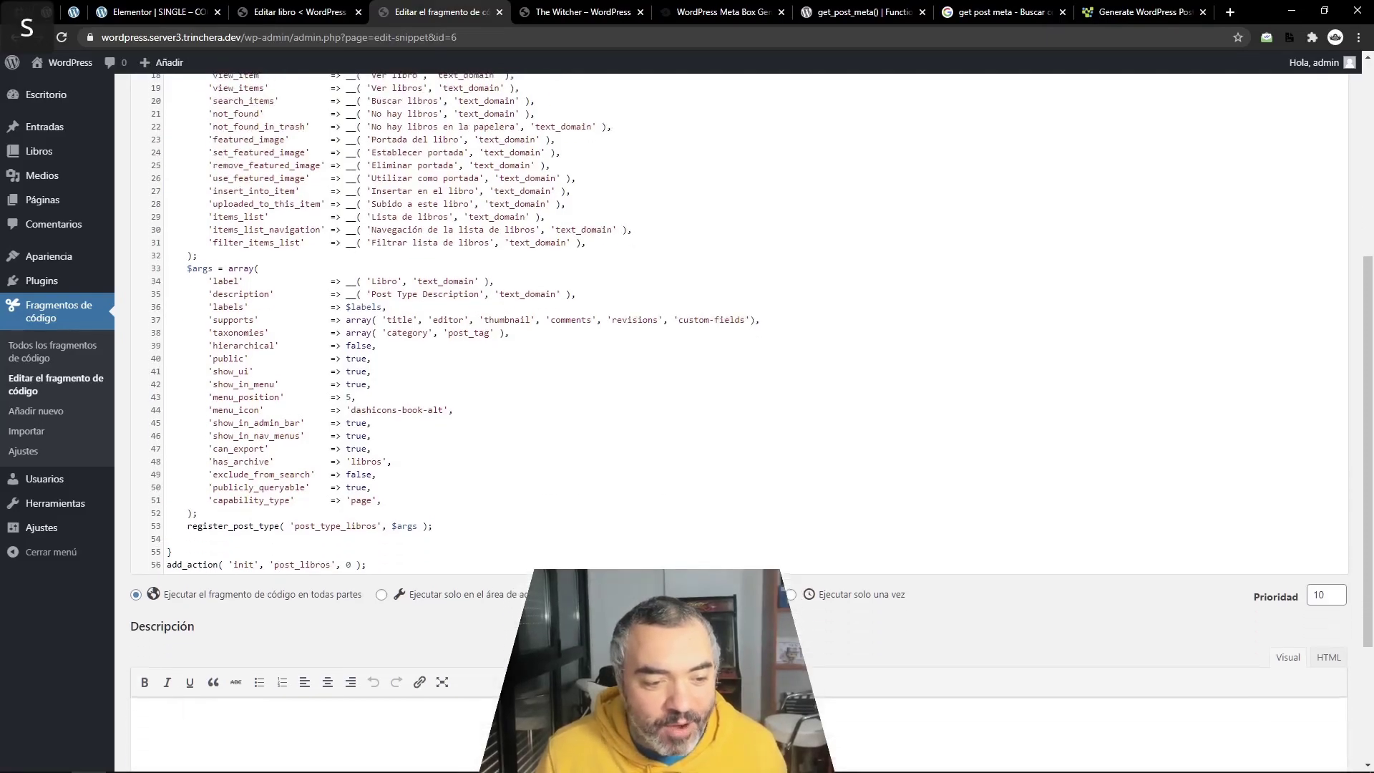
scroll(163, 680, "down", 5)
left_click(301, 11)
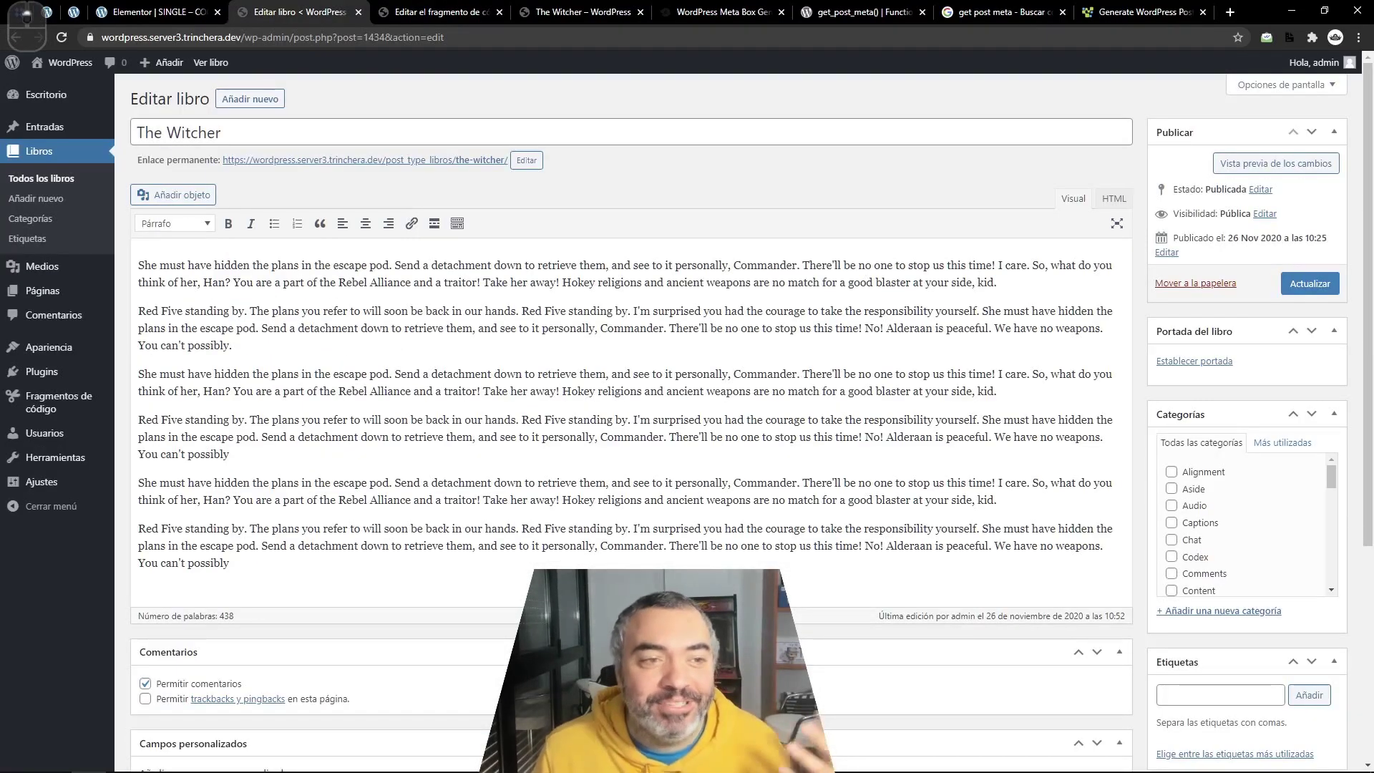
- Enable the Campos personalizados box in The Witcher's editor display options
scroll(242, 201, "down", 3)
scroll(215, 322, "down", 2)
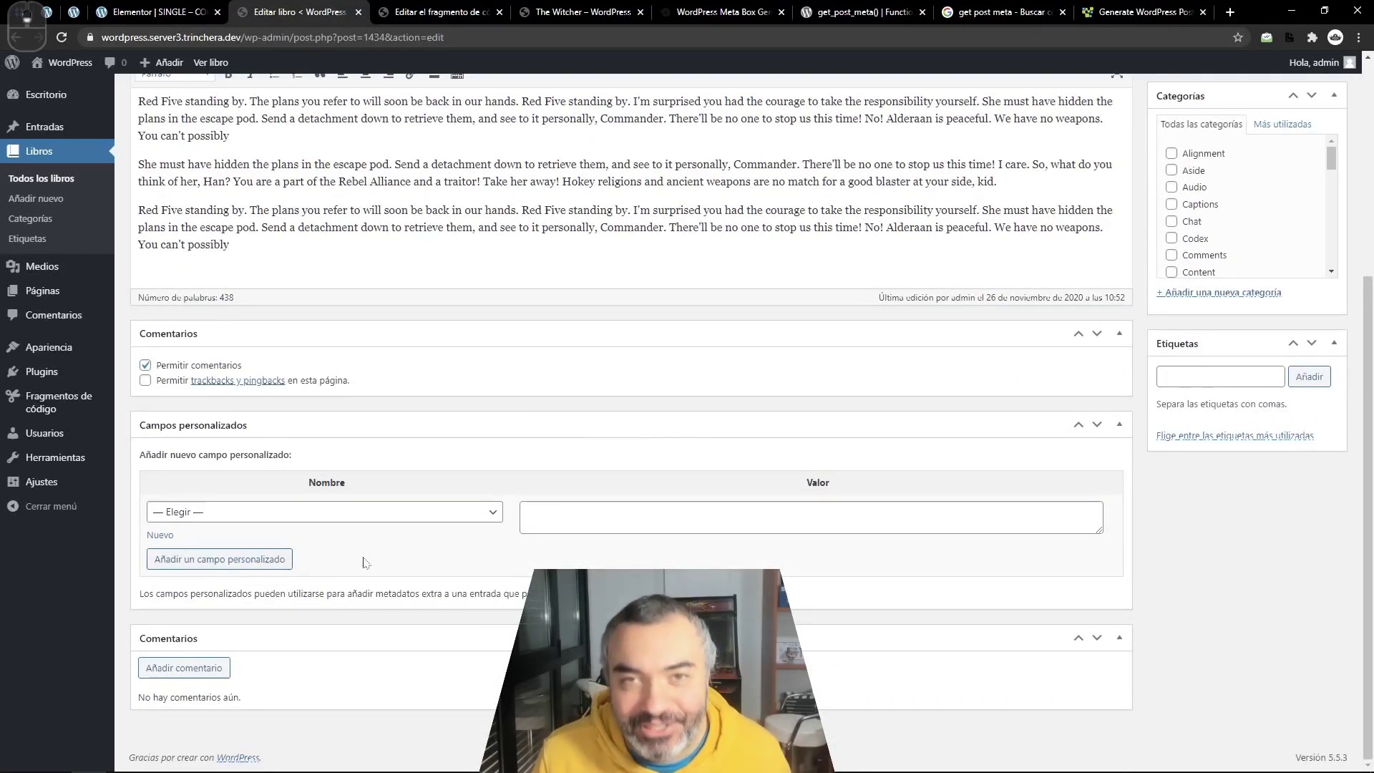
scroll(363, 563, "up", 5)
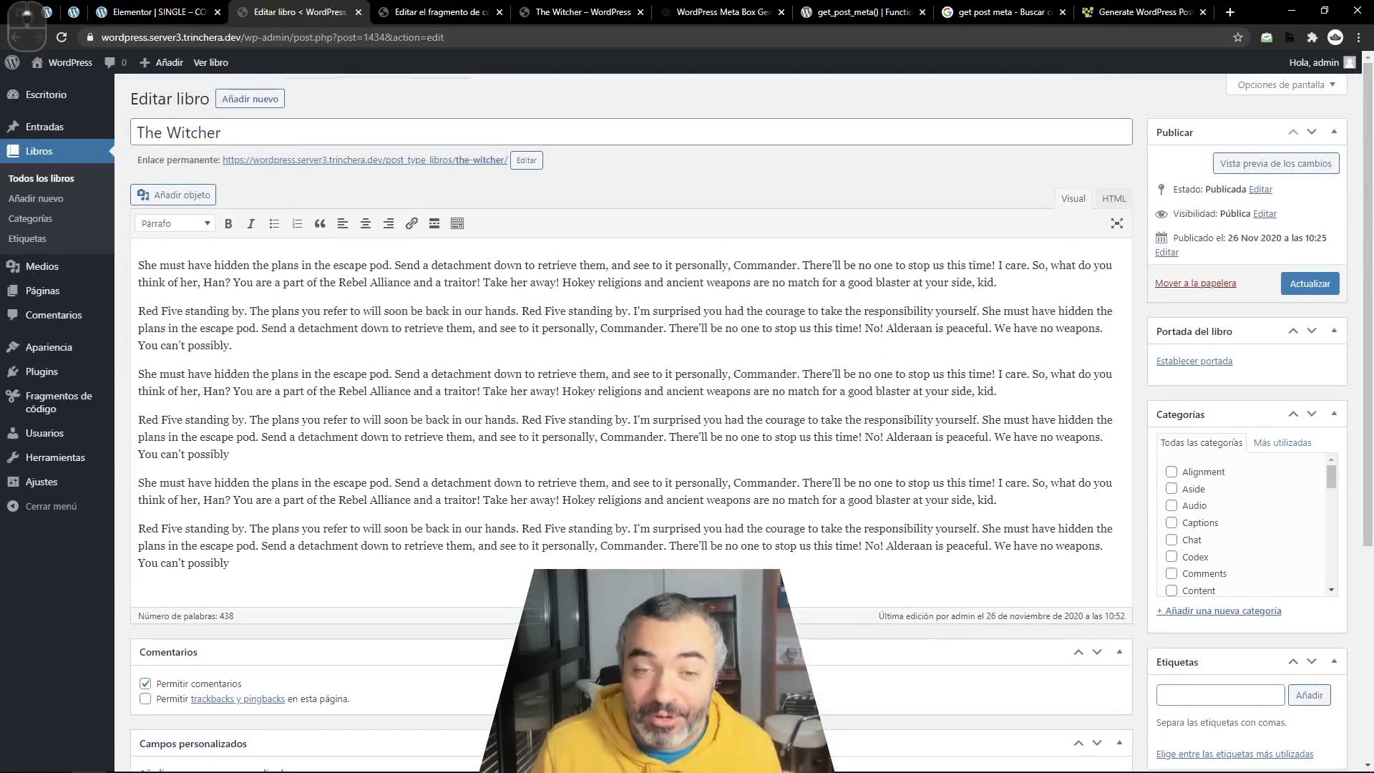
left_click(1263, 89)
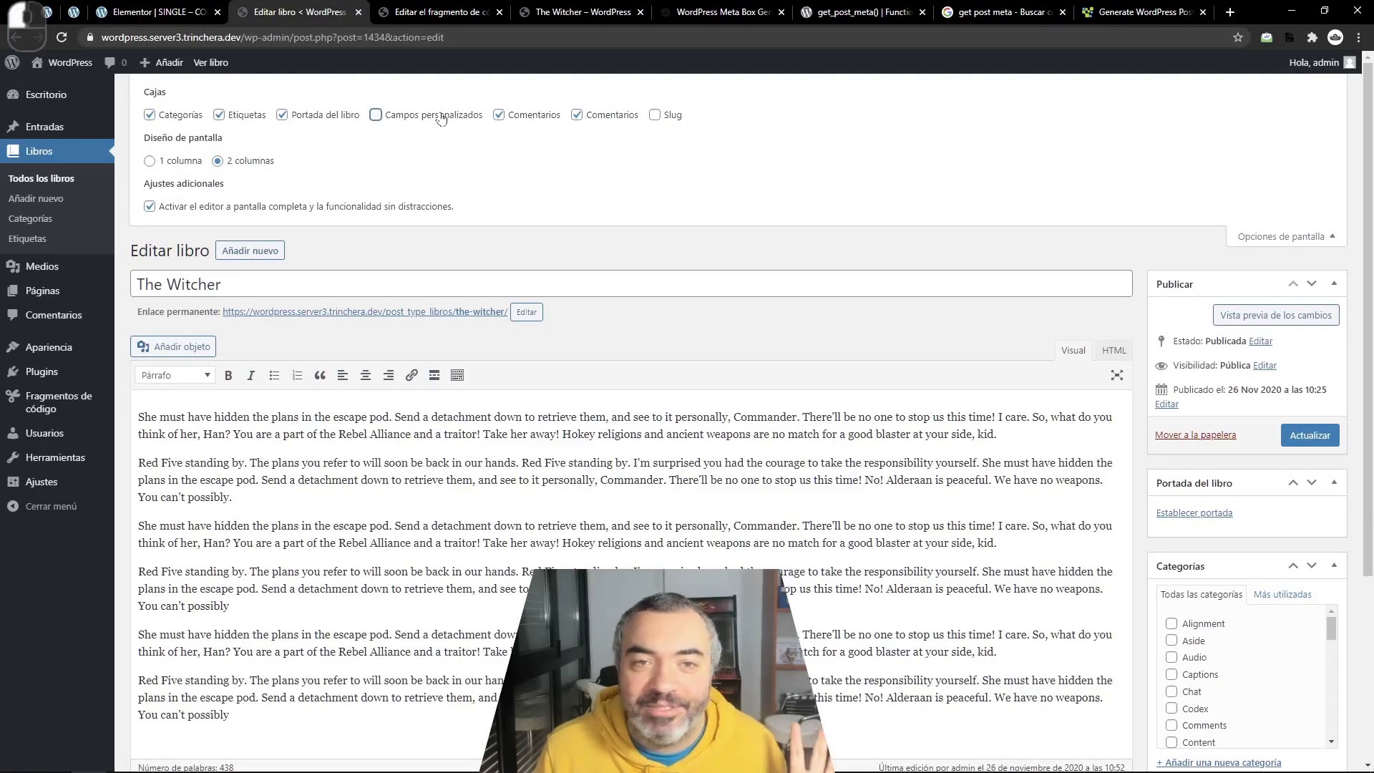
scroll(320, 503, "down", 3)
scroll(320, 503, "down", 4)
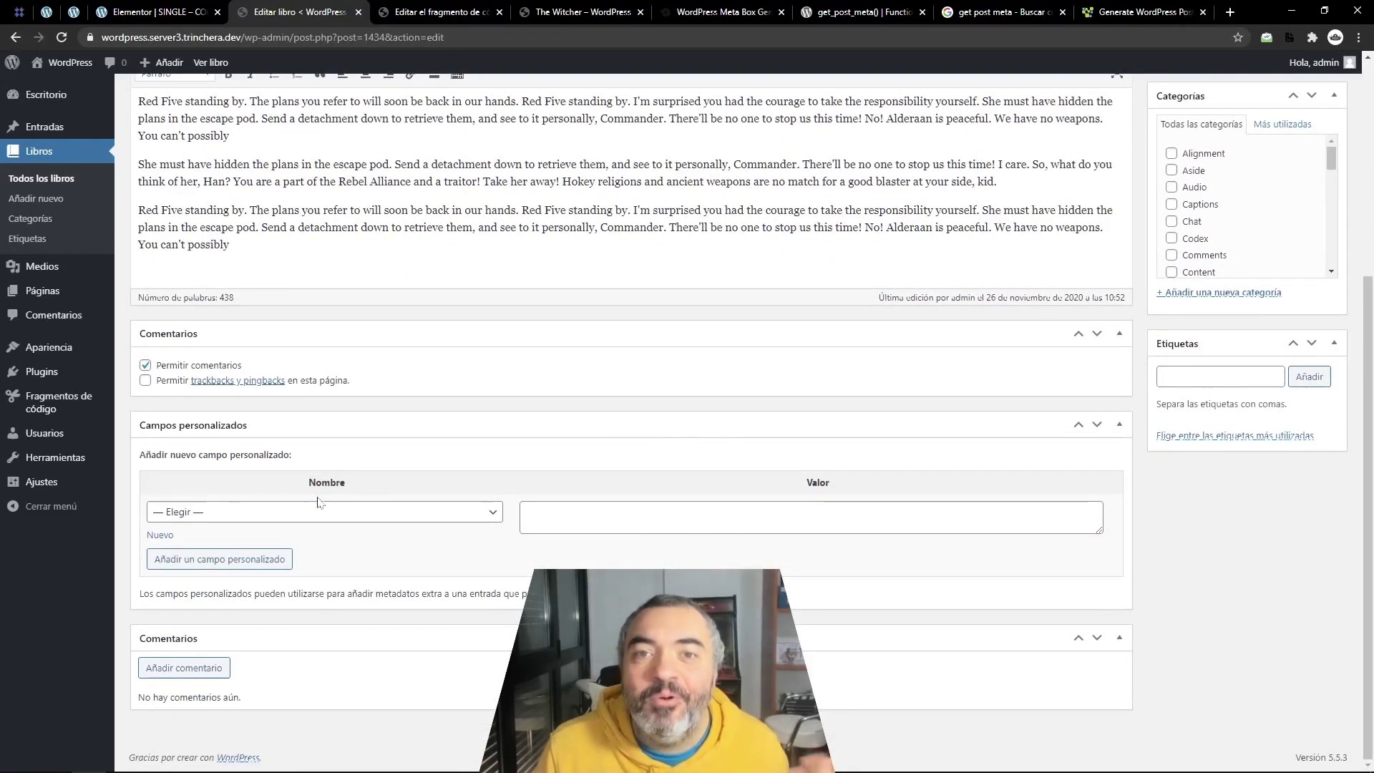
- Add a new custom field 'Autor del libro' holding the author's name and update the book
left_click(161, 536)
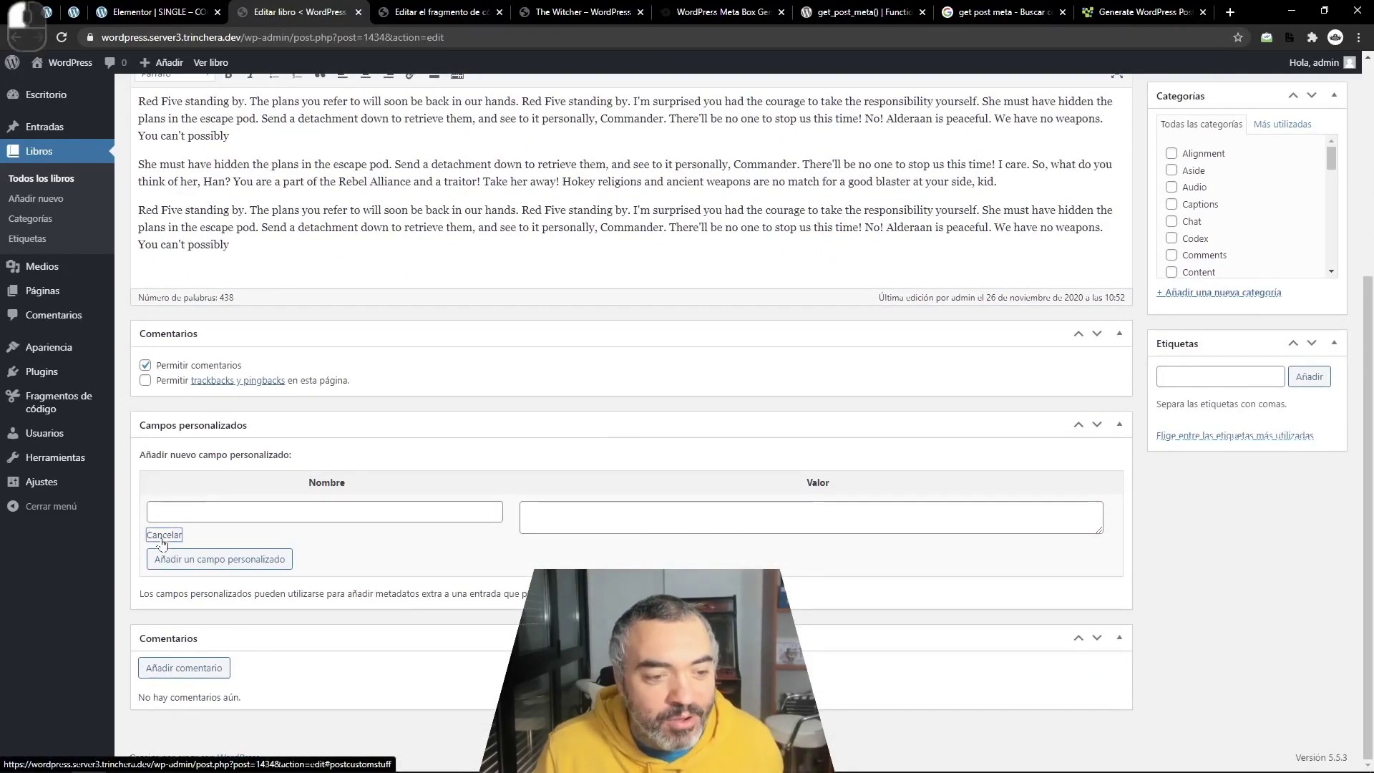
type("A")
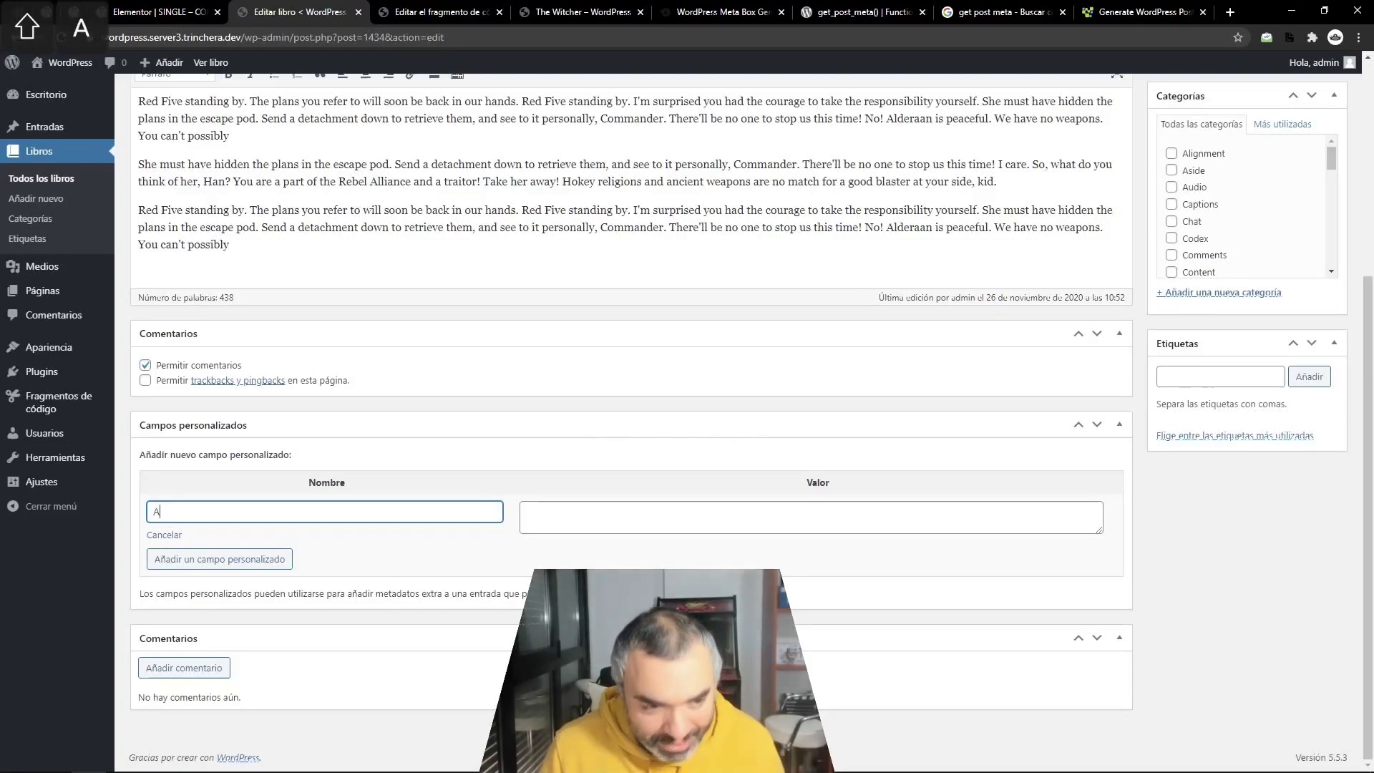
type("utor del libro")
key("Tab")
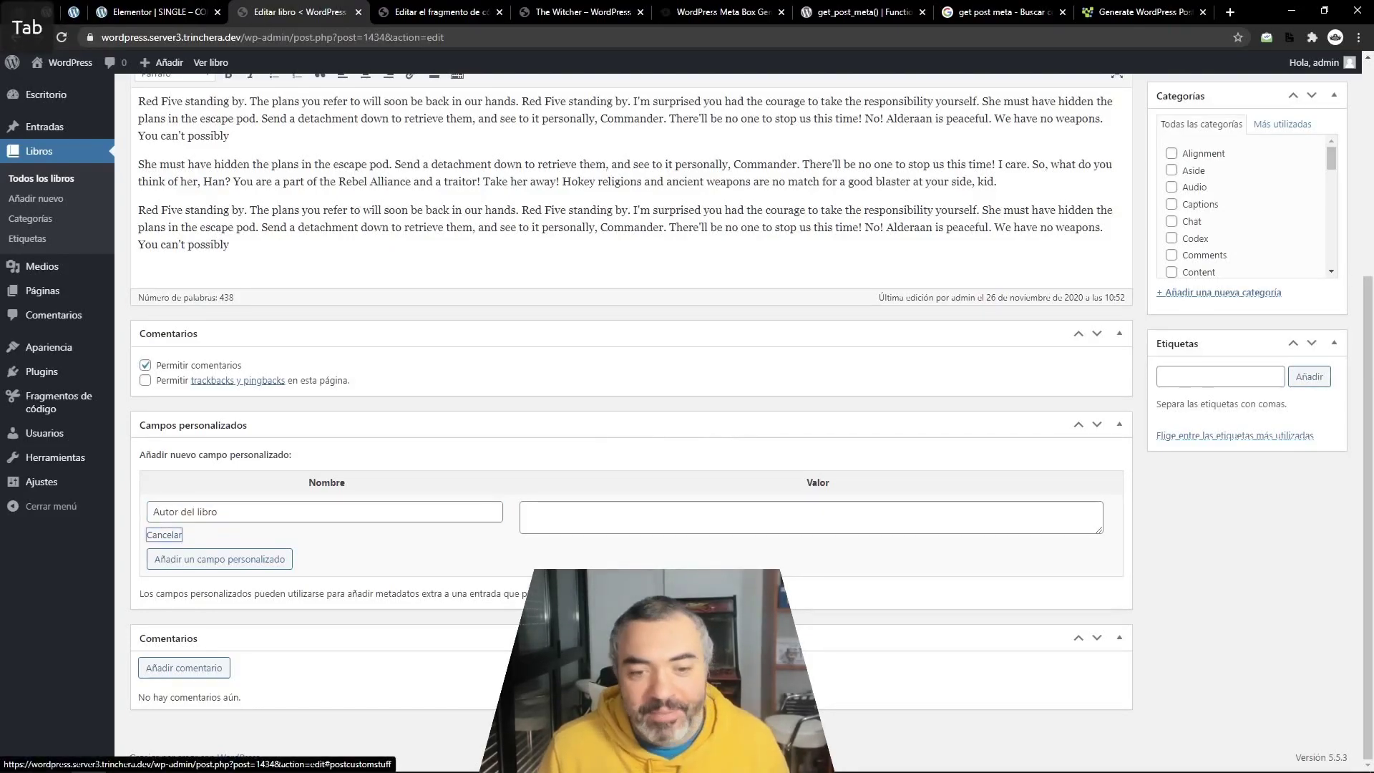
key("Tab")
type("Yann")
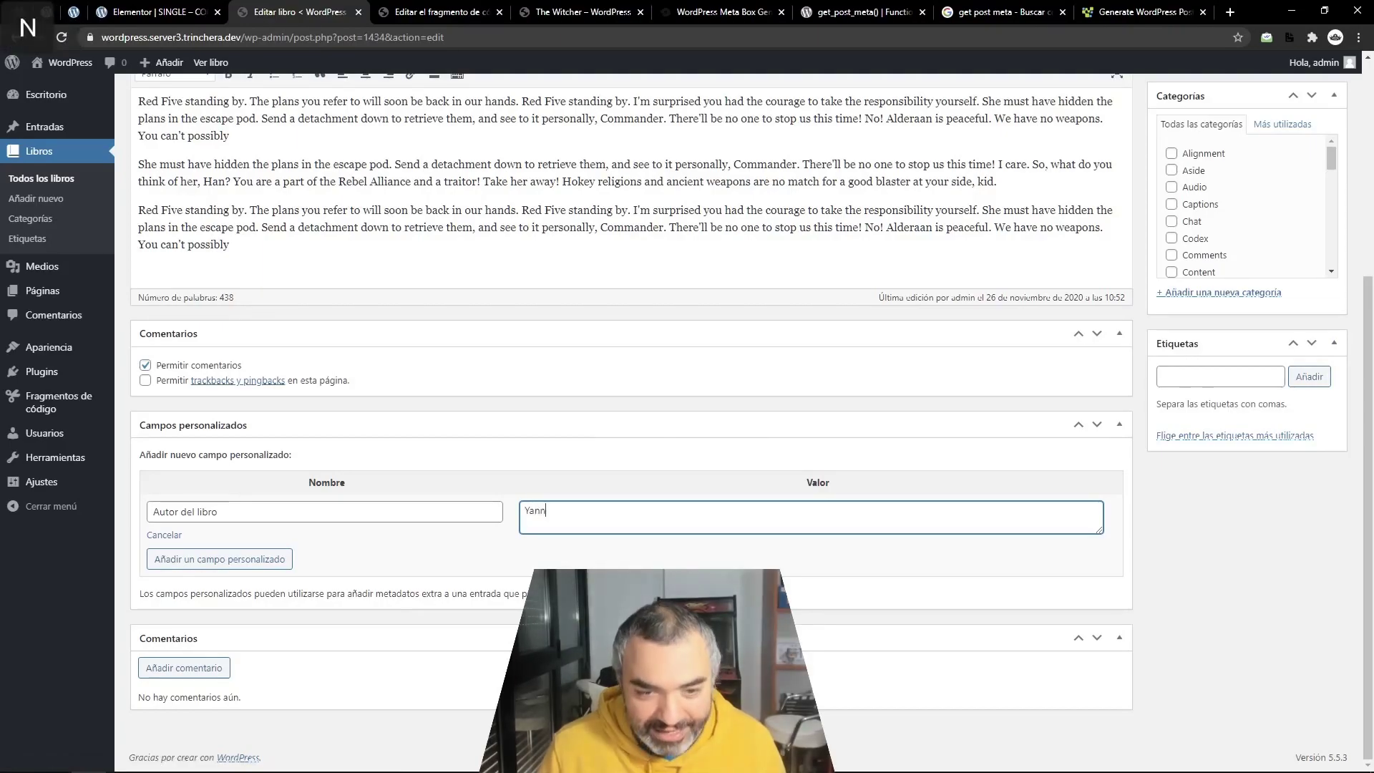
type("ick García")
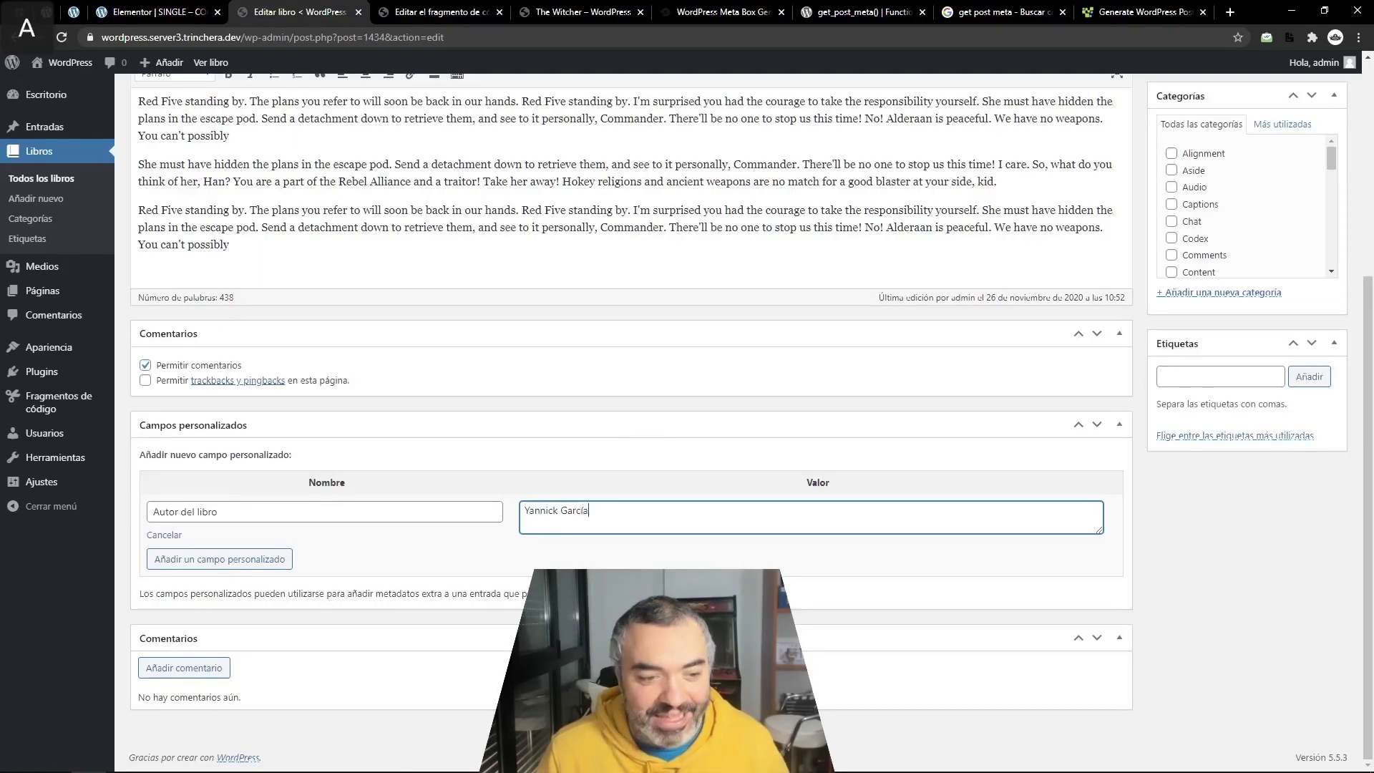
scroll(944, 468, "up", 3)
left_click(1296, 180)
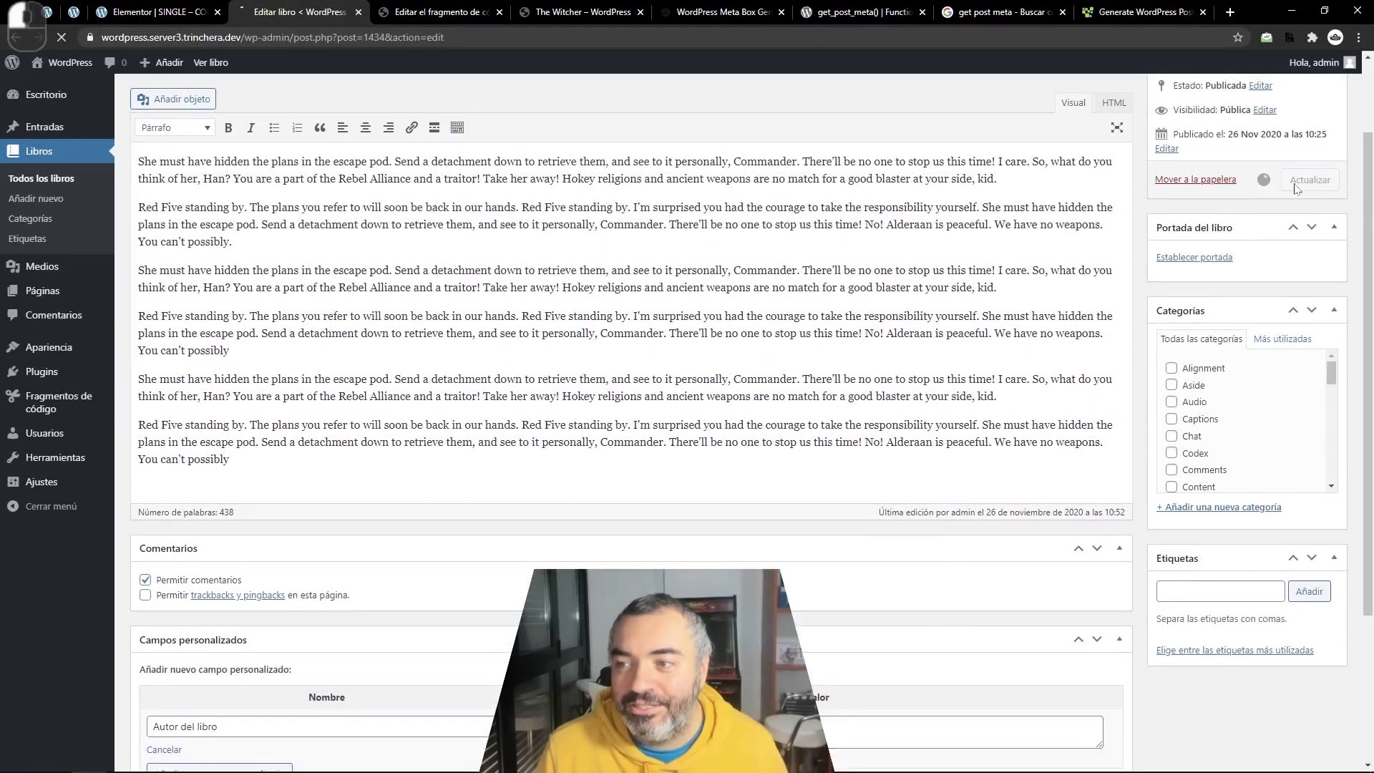
scroll(844, 477, "down", 5)
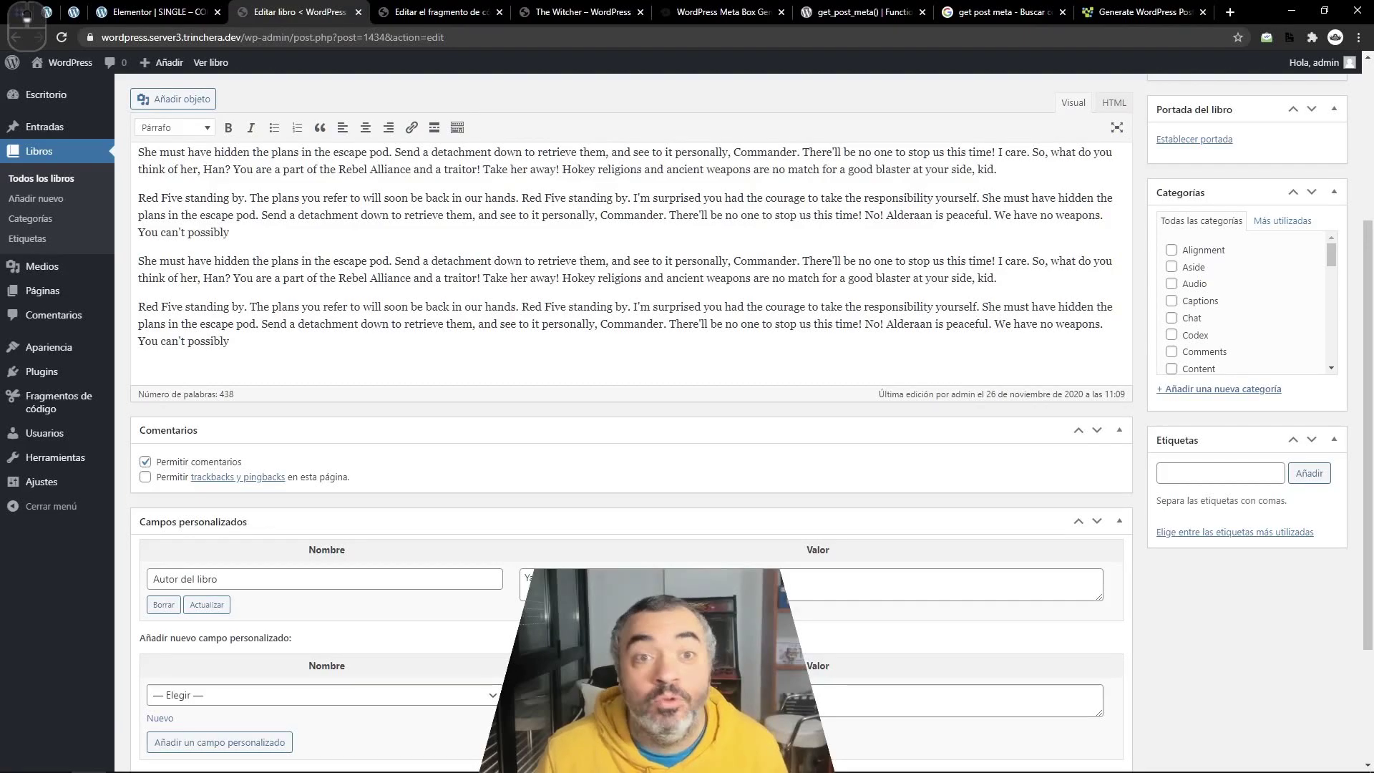
- Reload The Witcher's public page with F5 and scroll back up to its title and cover
left_click(565, 12)
key("F5")
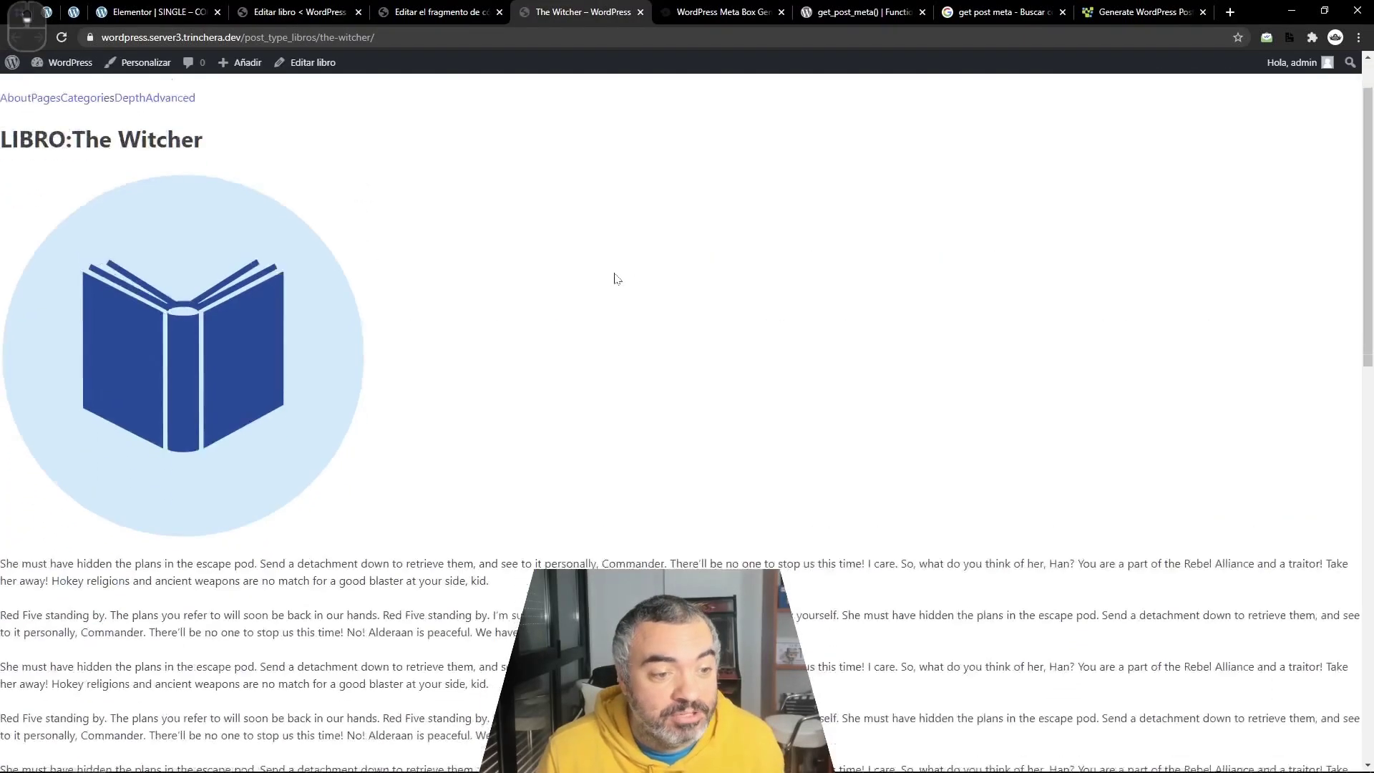
scroll(617, 279, "down", 12)
scroll(617, 278, "up", 3)
scroll(617, 279, "up", 5)
scroll(617, 278, "up", 4)
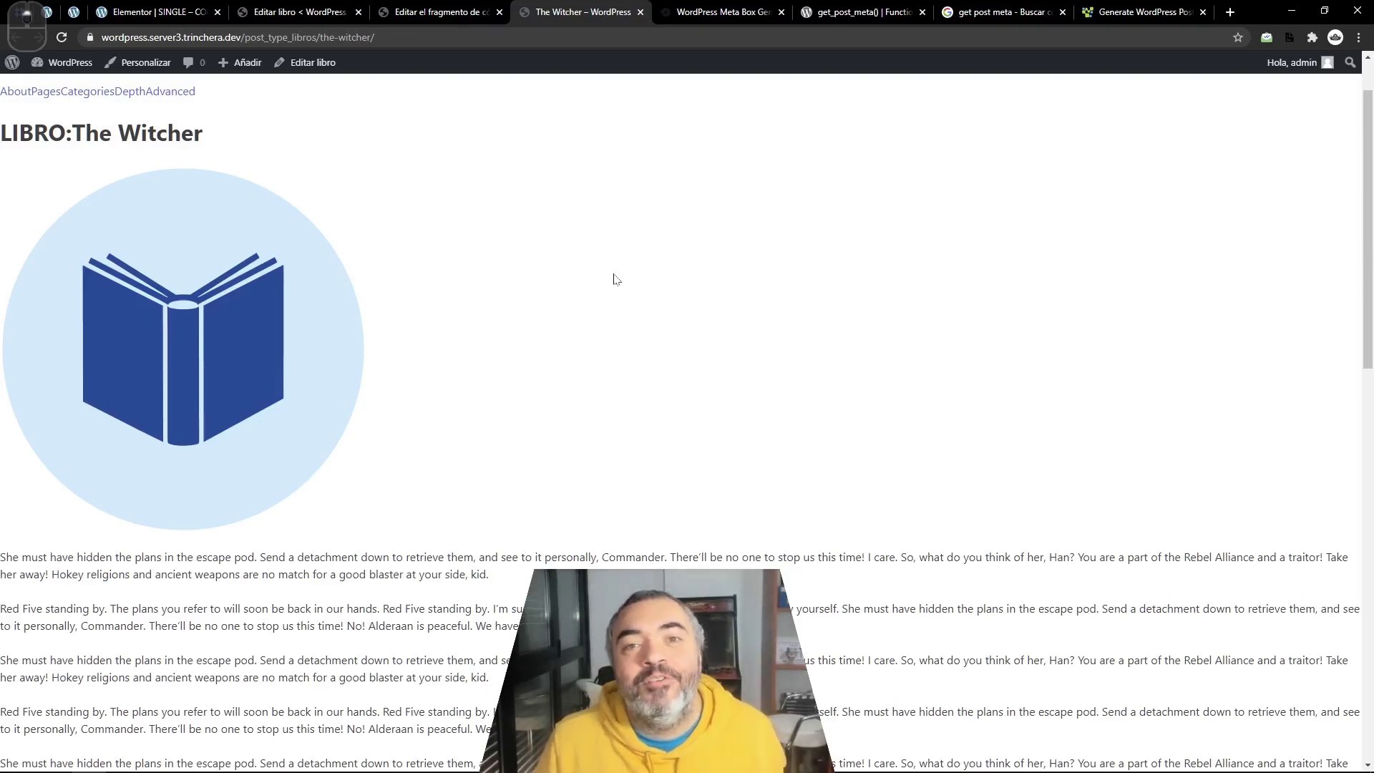
- In a new tab, search 'get post meta' and open the developer.wordpress.org get_post_meta() reference
key("ctrl+t")
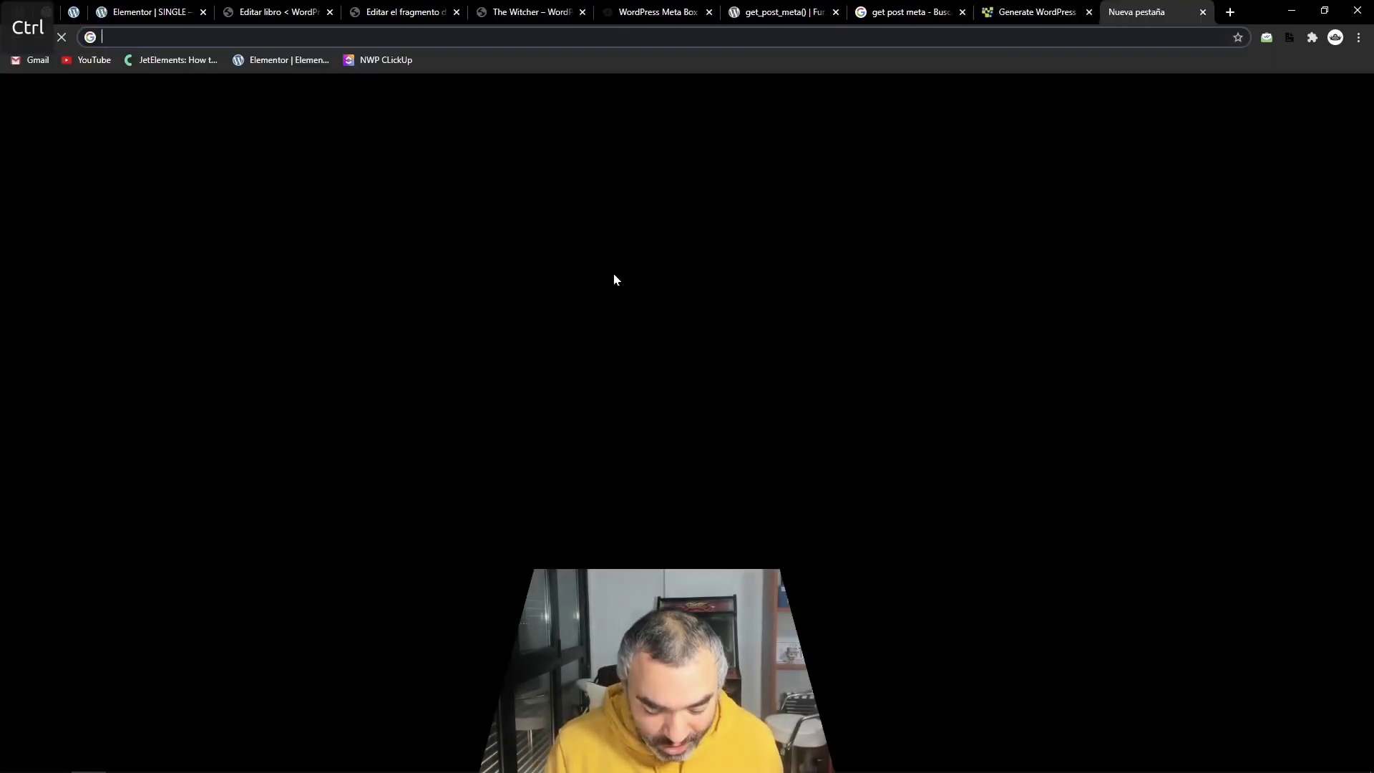
type("get")
key("Return")
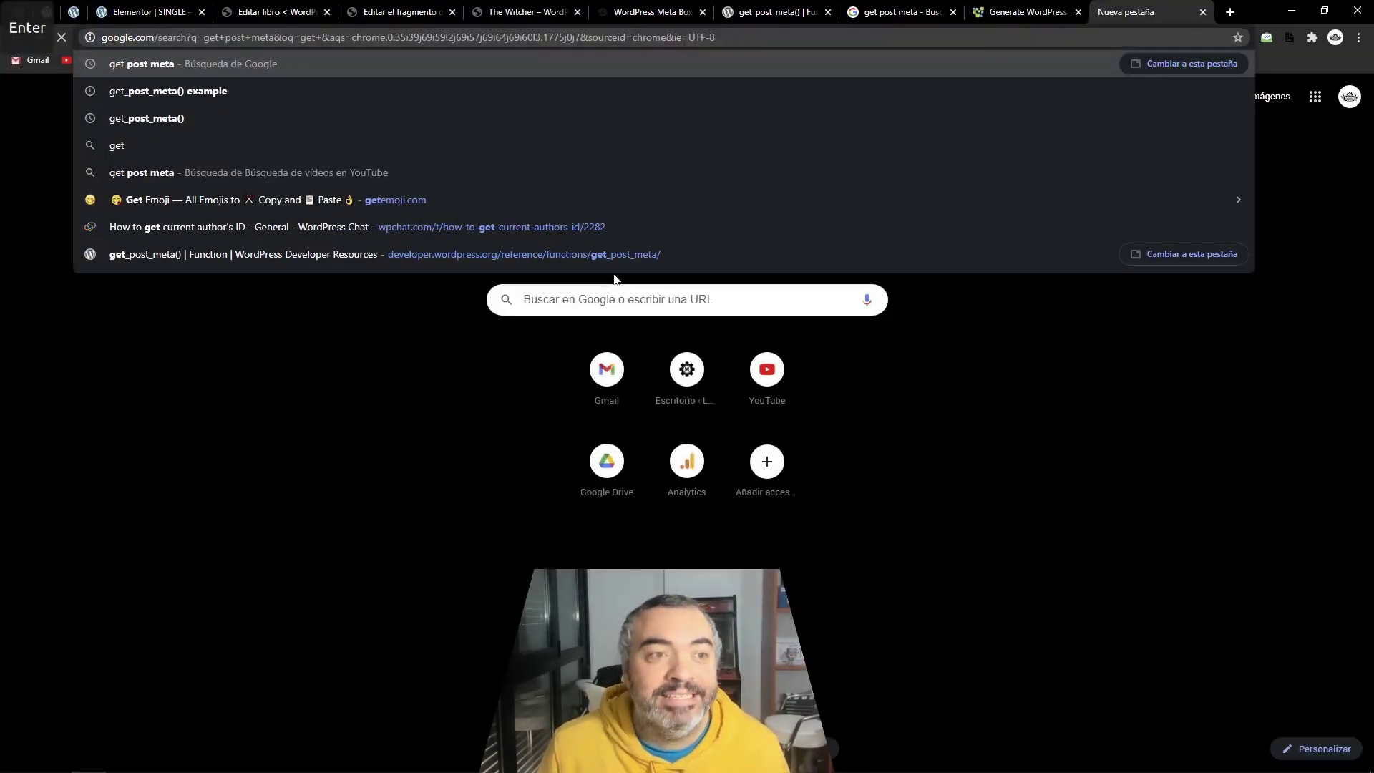
left_click(339, 207)
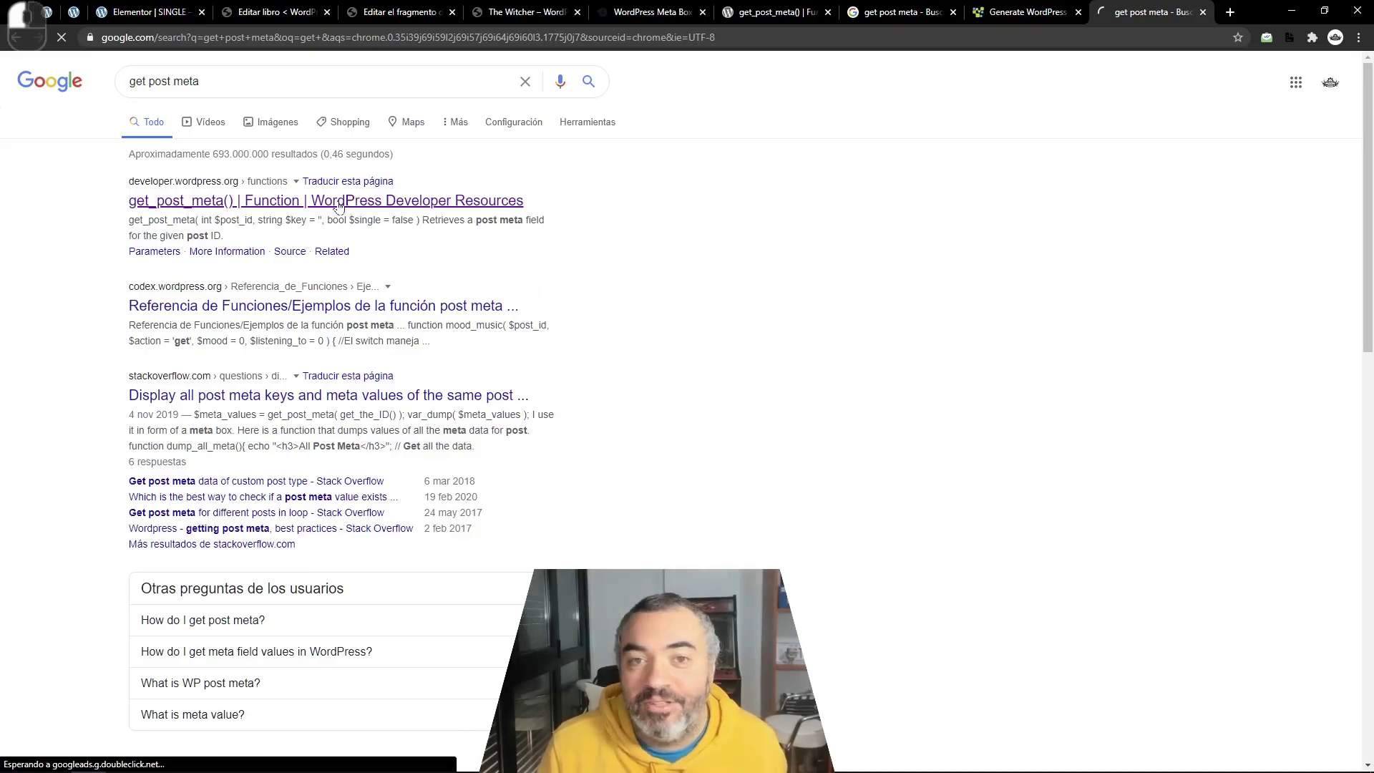
- Scroll down the get_post_meta() page to the User Contributed Notes on single meta values
scroll(322, 278, "down", 1)
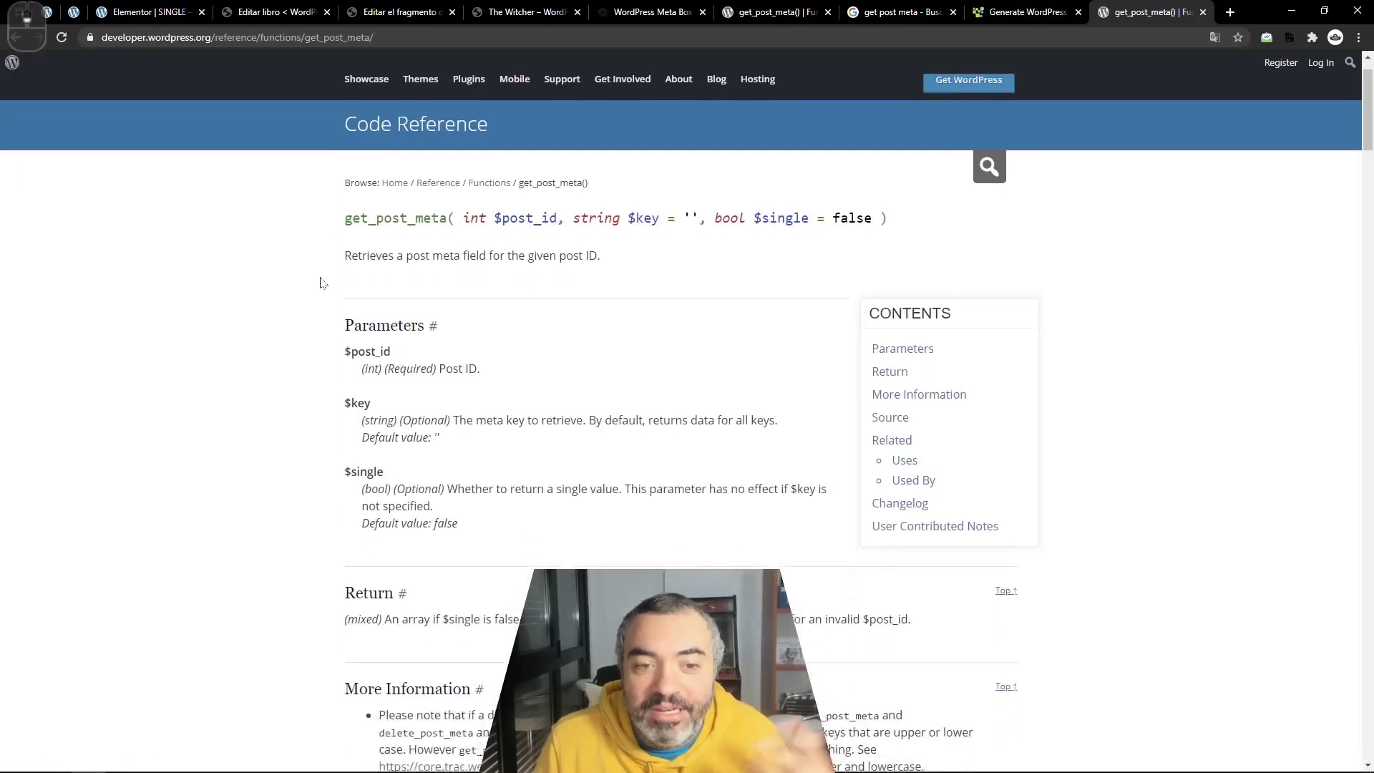
scroll(322, 282, "down", 3)
scroll(329, 279, "down", 3)
scroll(328, 279, "down", 2)
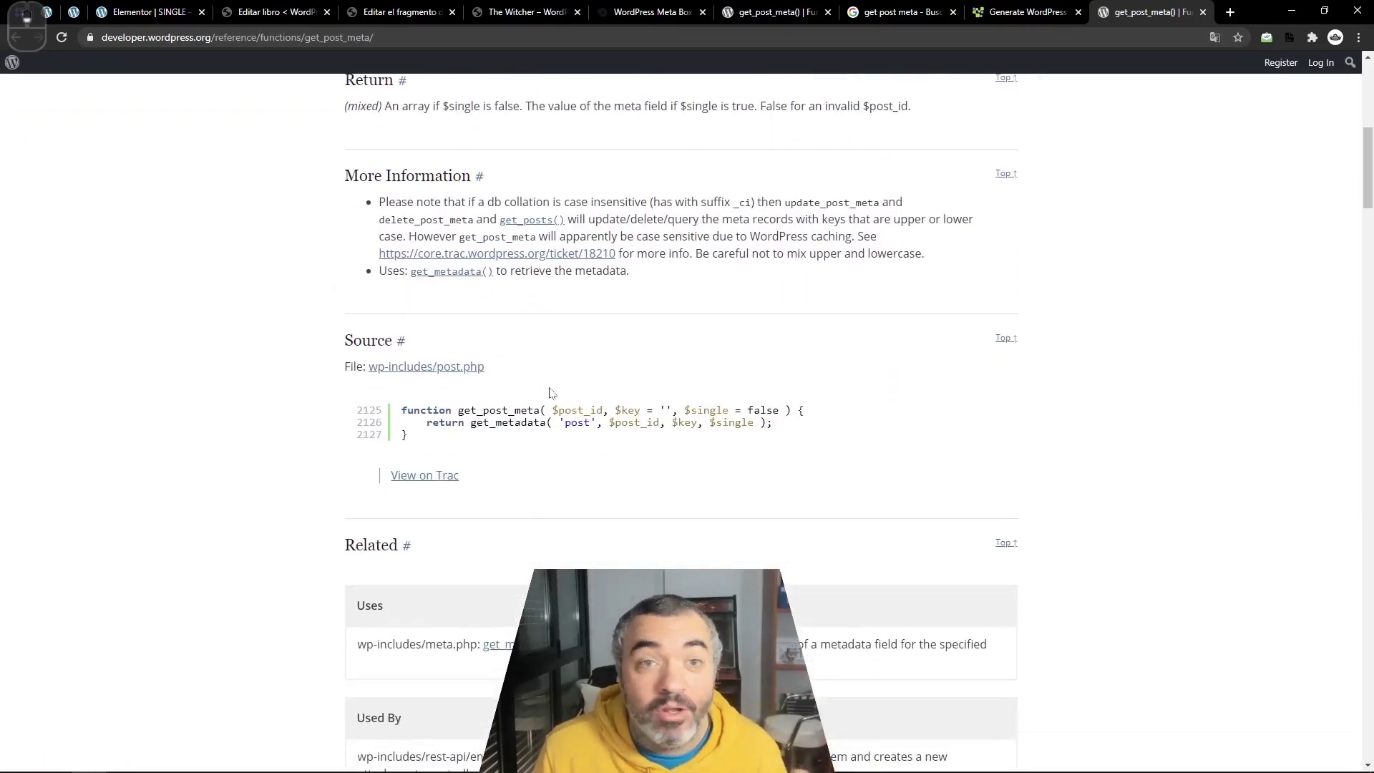
scroll(504, 382, "up", 5)
scroll(504, 382, "up", 3)
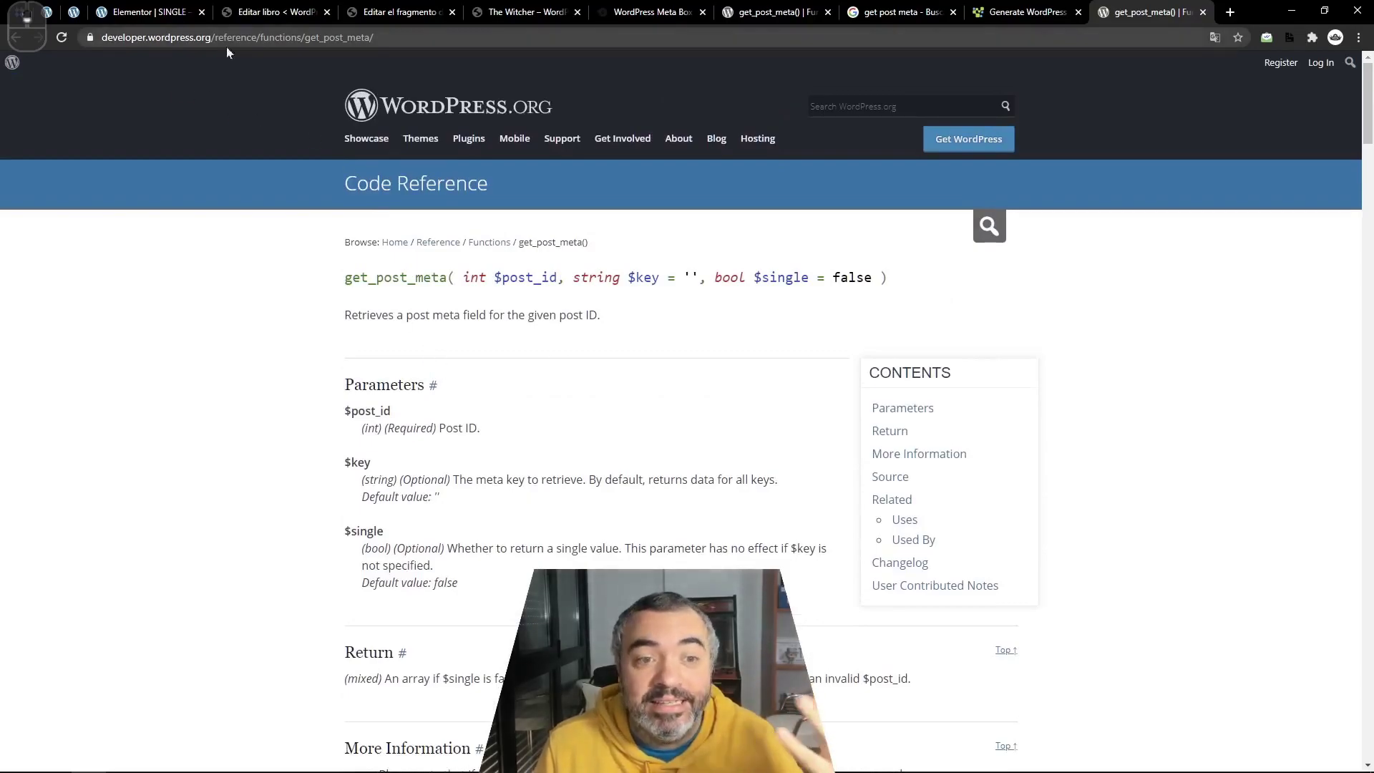
scroll(340, 214, "down", 2)
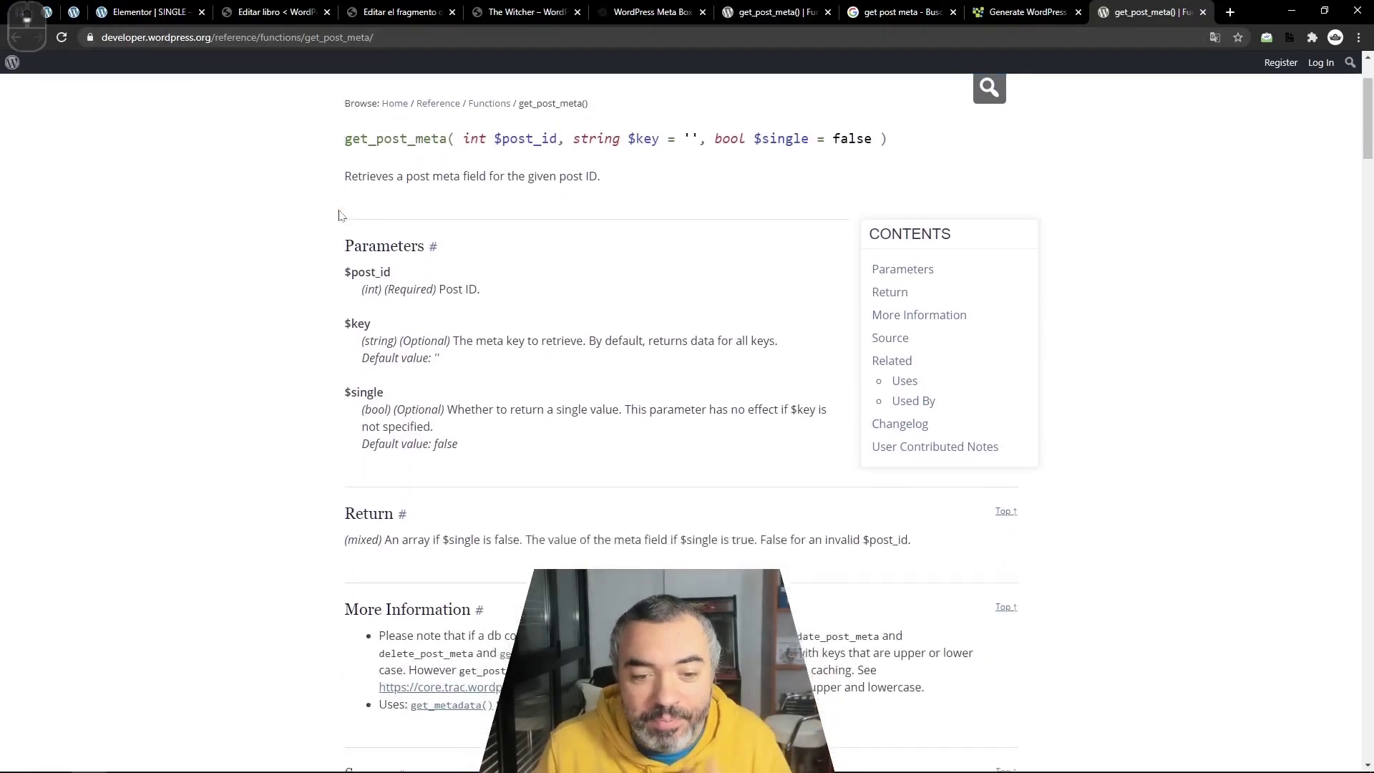
scroll(339, 215, "down", 3)
scroll(339, 214, "down", 2)
scroll(339, 214, "down", 3)
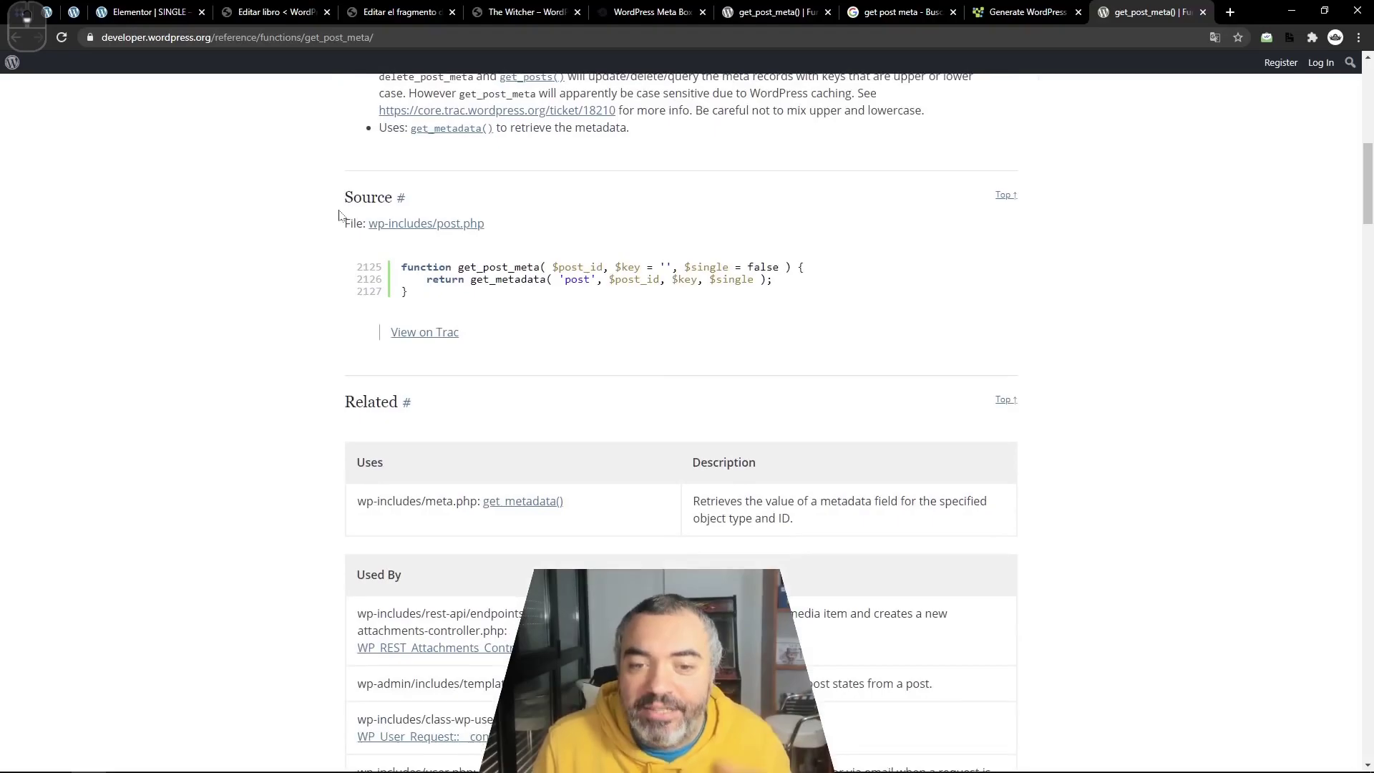
scroll(339, 215, "down", 1)
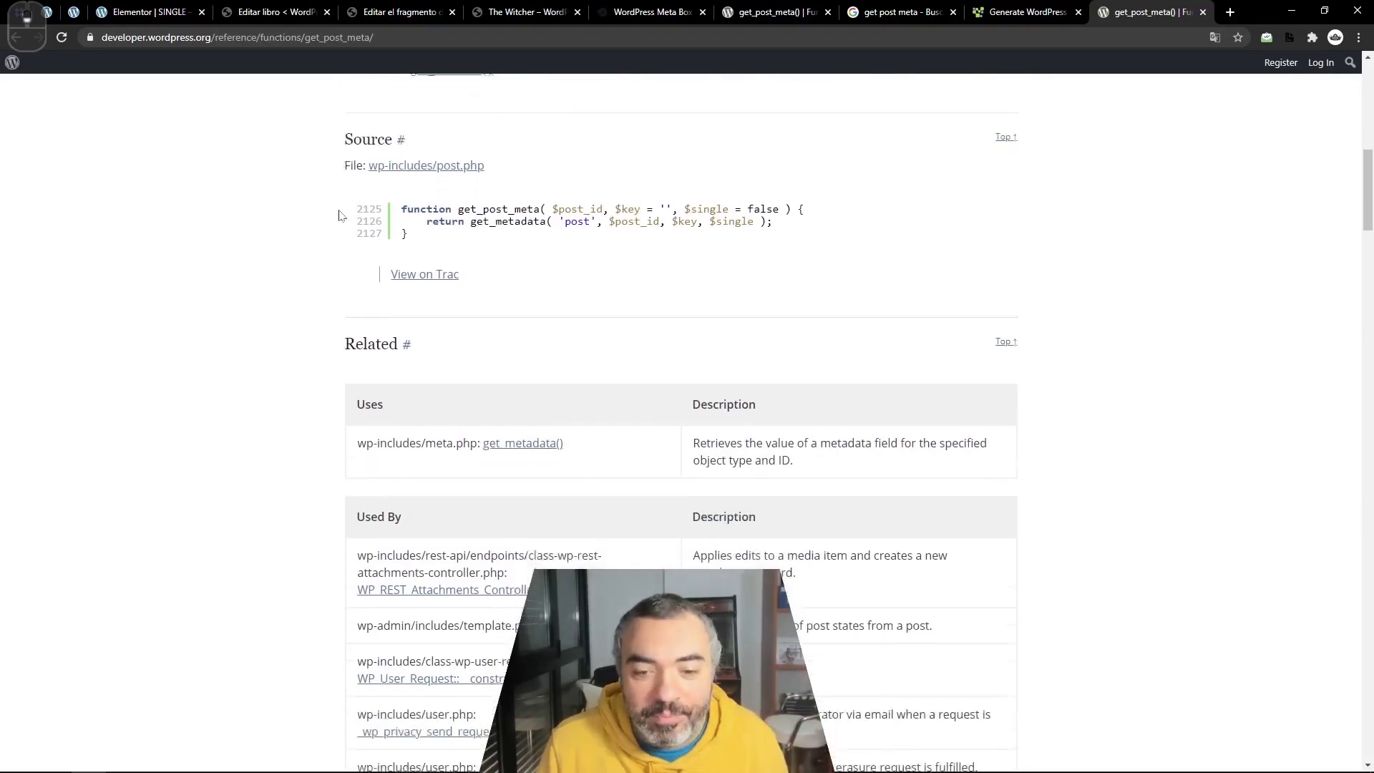
scroll(339, 215, "down", 5)
scroll(340, 215, "down", 8)
scroll(339, 215, "down", 6)
scroll(339, 214, "down", 5)
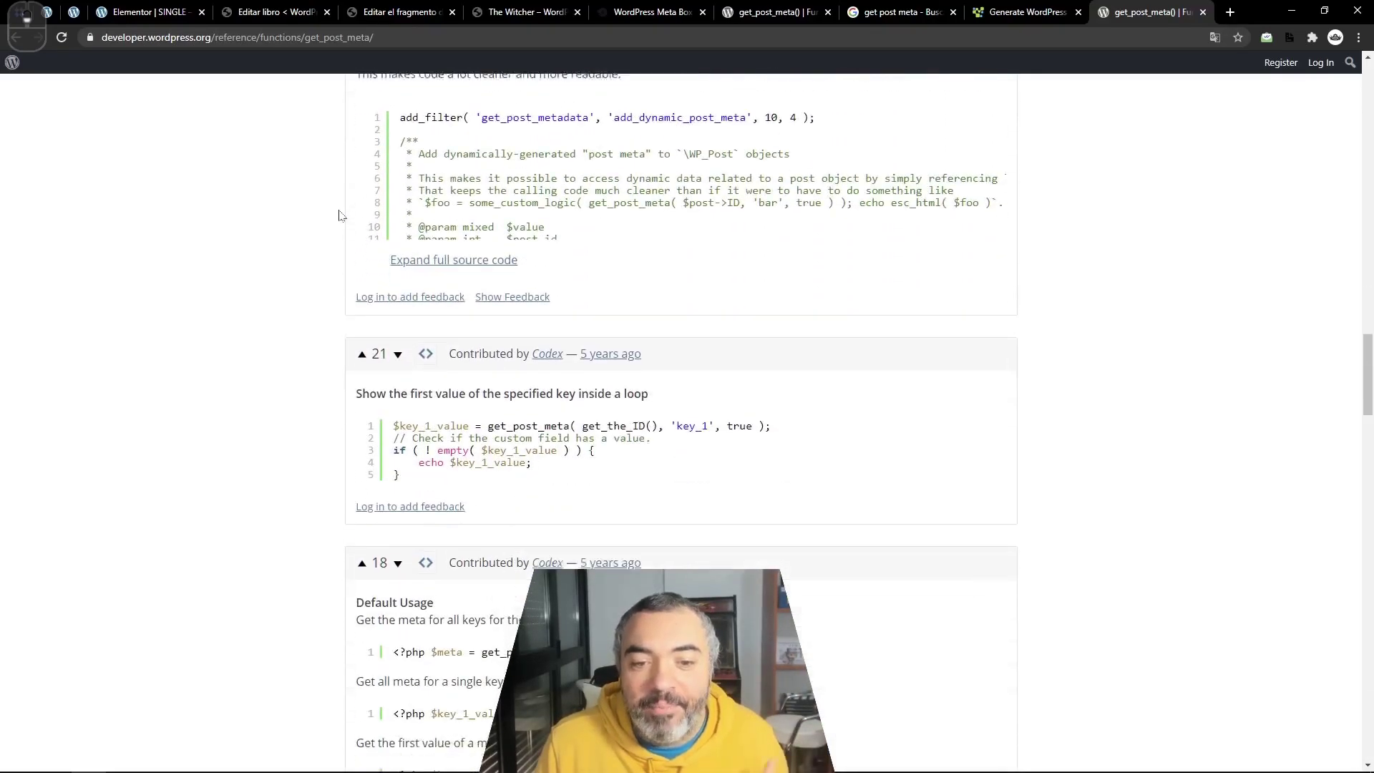
scroll(339, 215, "down", 4)
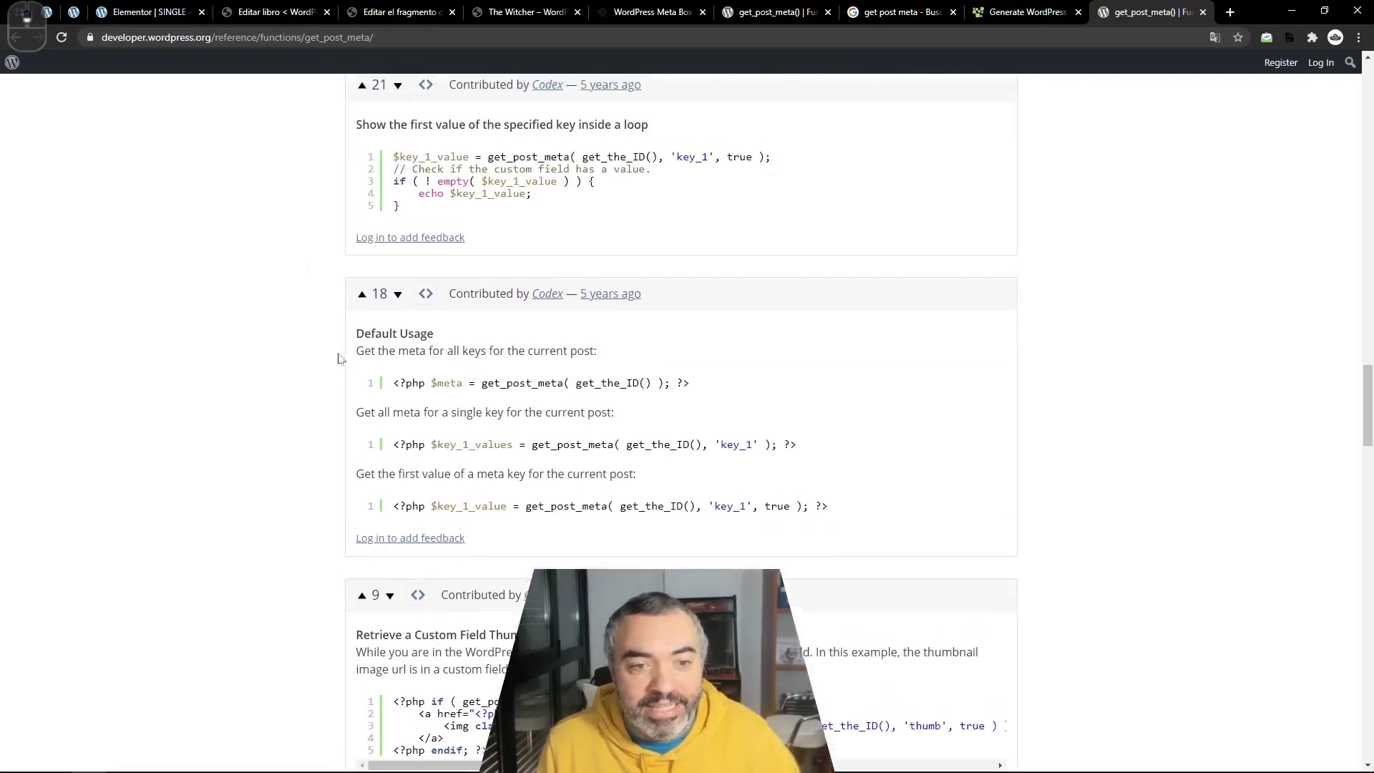
scroll(347, 344, "down", 4)
scroll(347, 337, "down", 4)
scroll(353, 321, "down", 2)
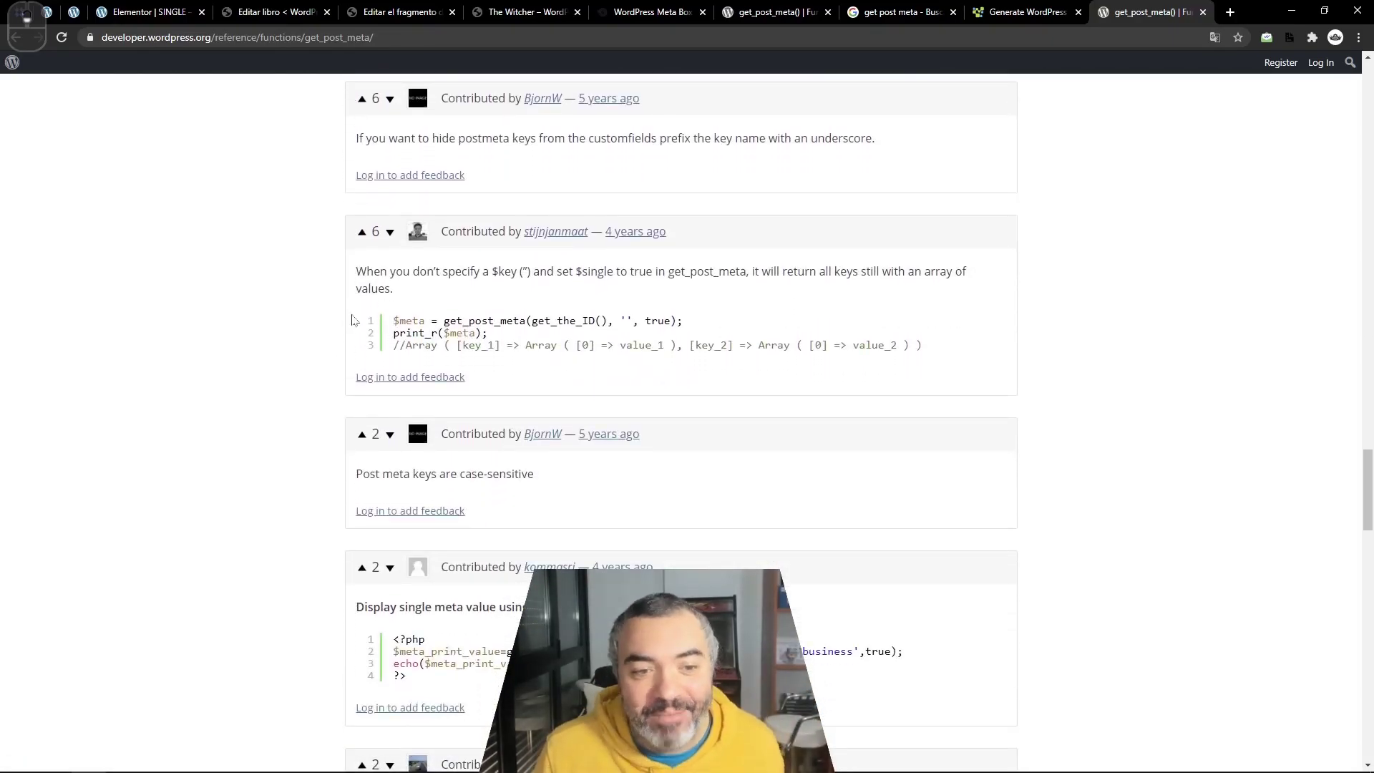
scroll(351, 321, "down", 5)
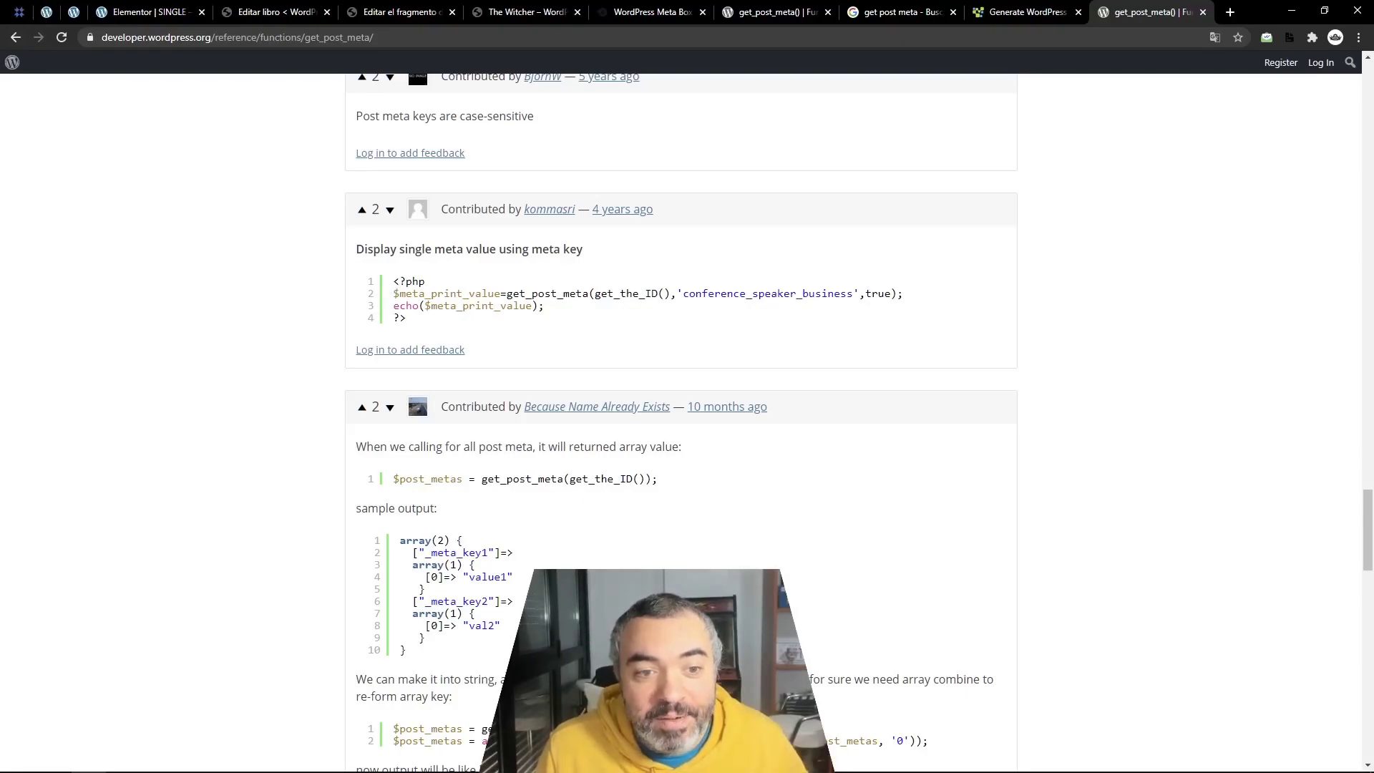
- Examine the example's $meta_print_value variable, get_post_meta call and echo line
left_click_drag(393, 294, 494, 294)
left_click(444, 294)
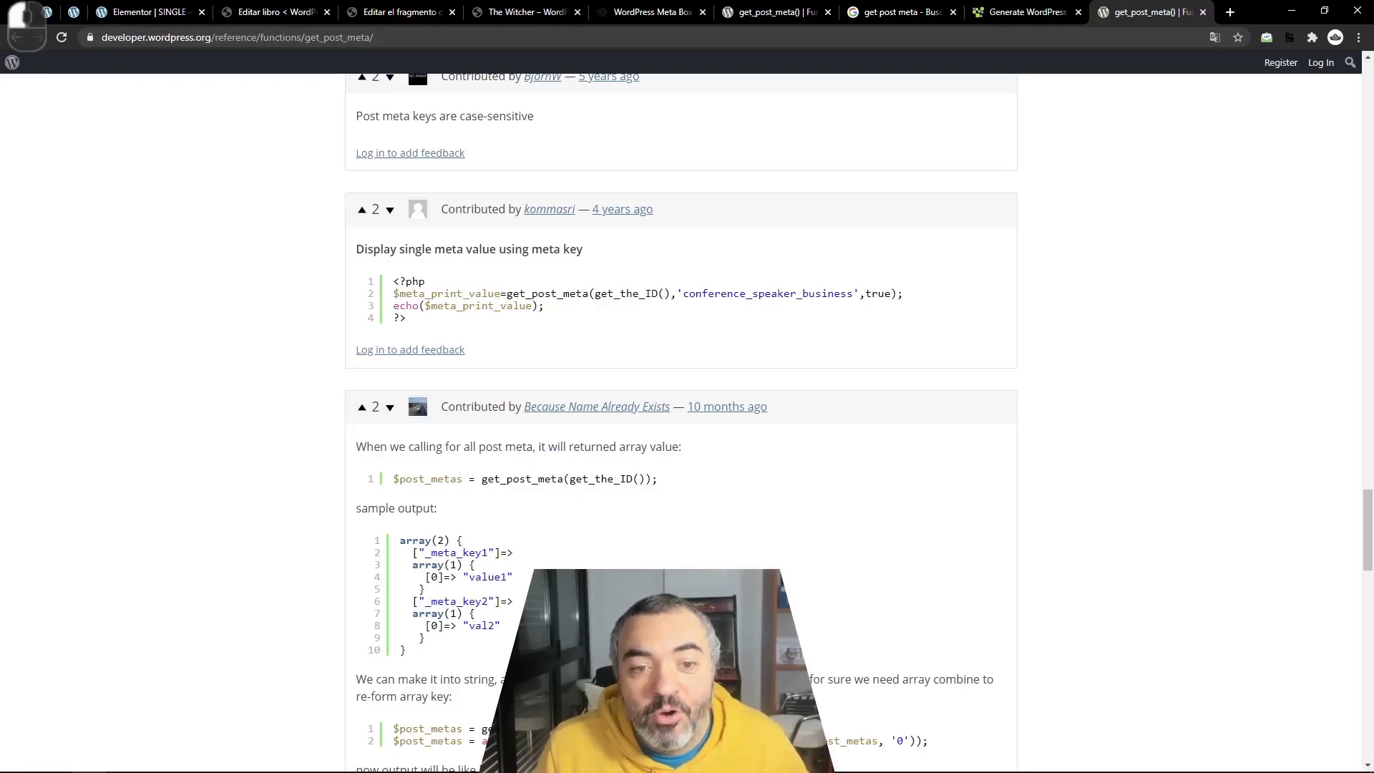
left_click_drag(507, 294, 854, 293)
left_click(689, 294)
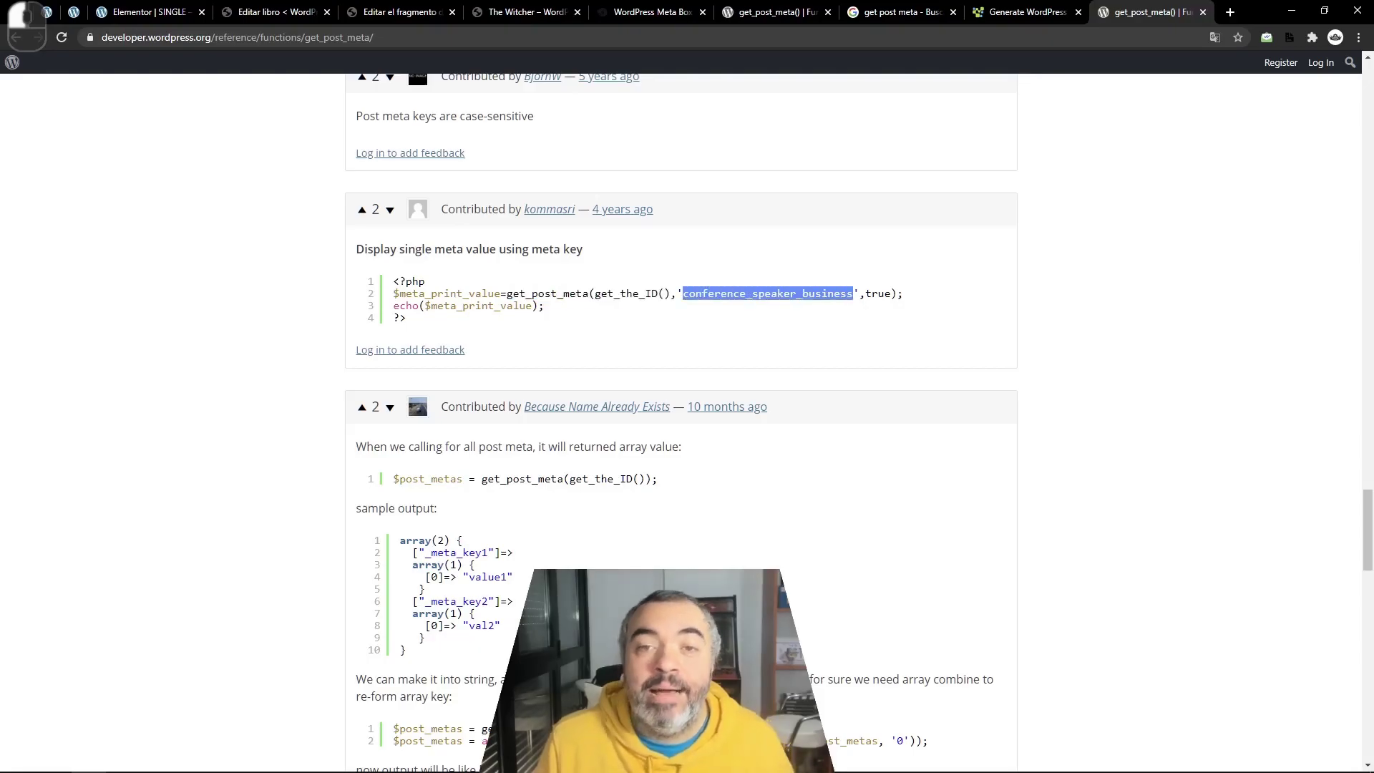
left_click(854, 294)
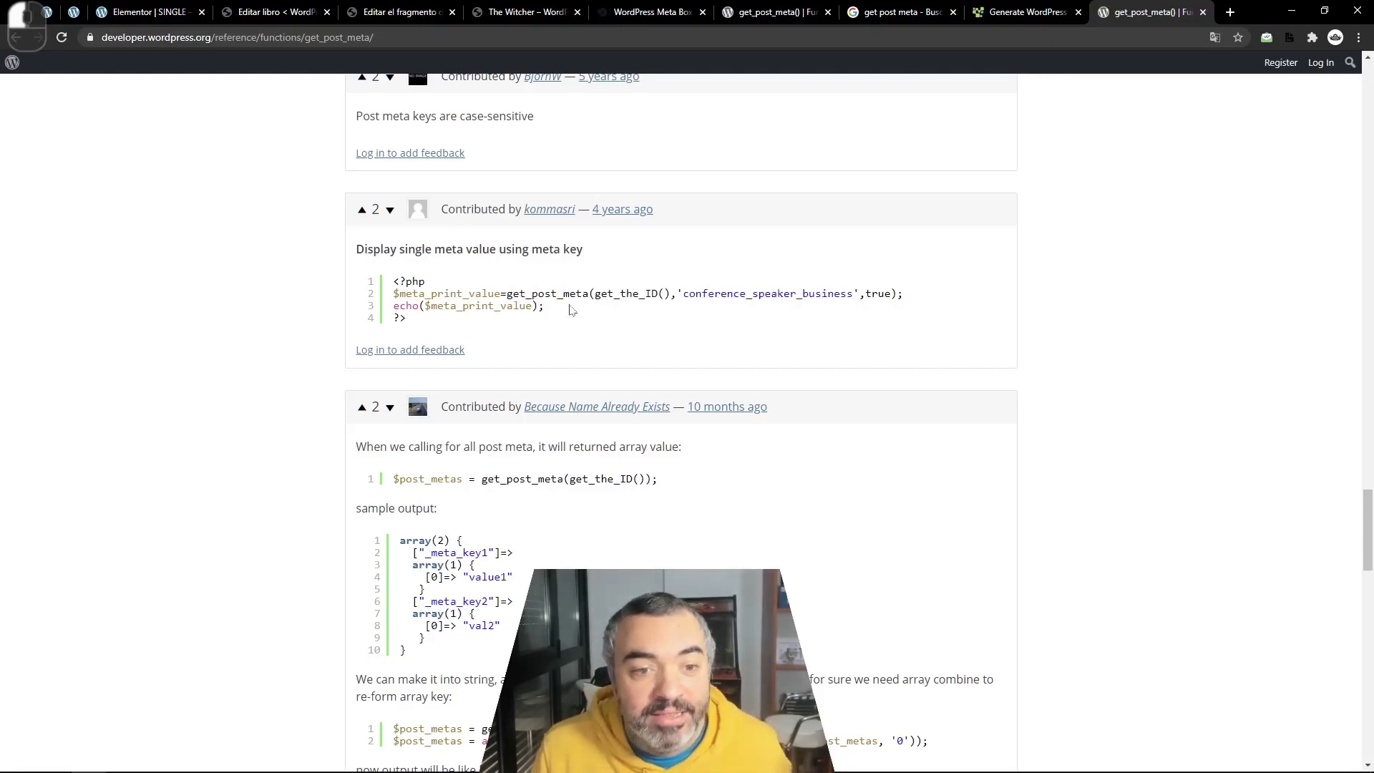
left_click_drag(571, 310, 418, 313)
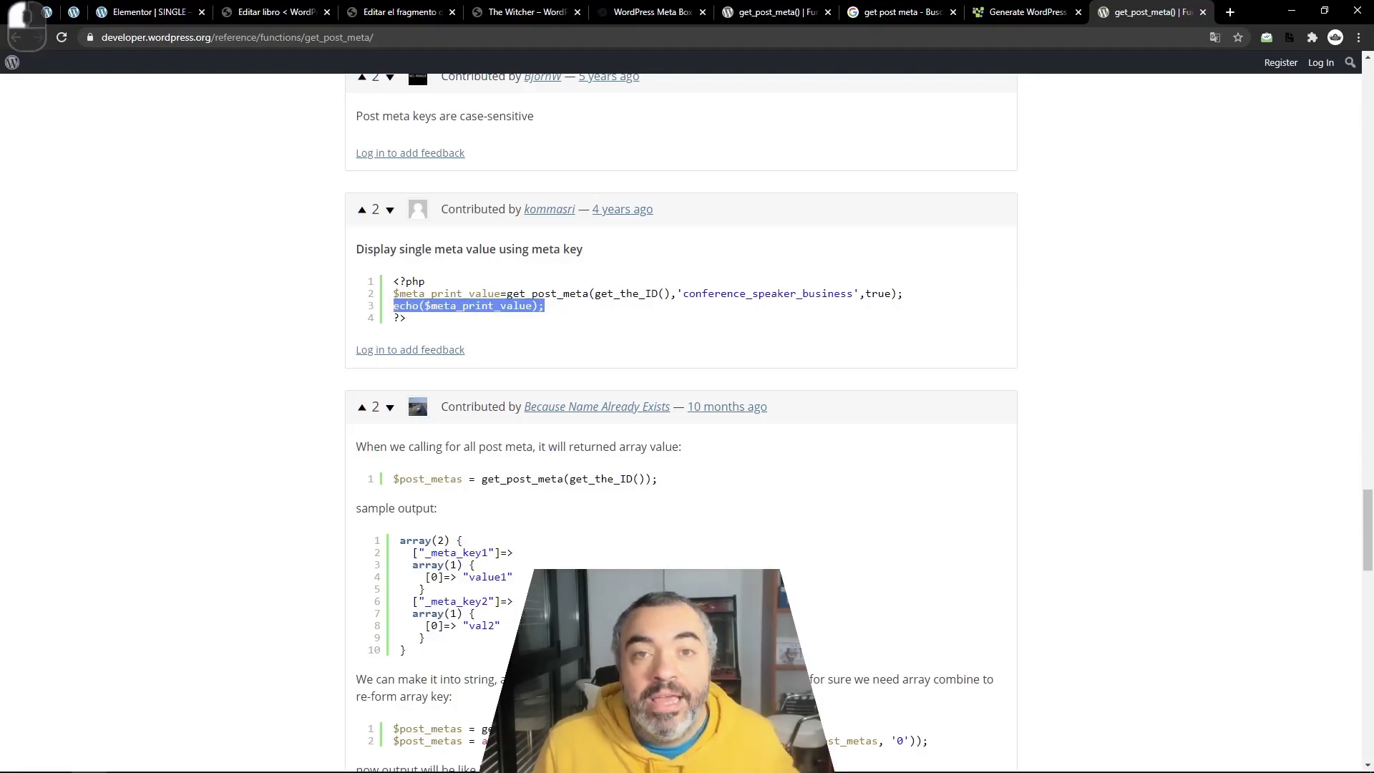
double_click(429, 306)
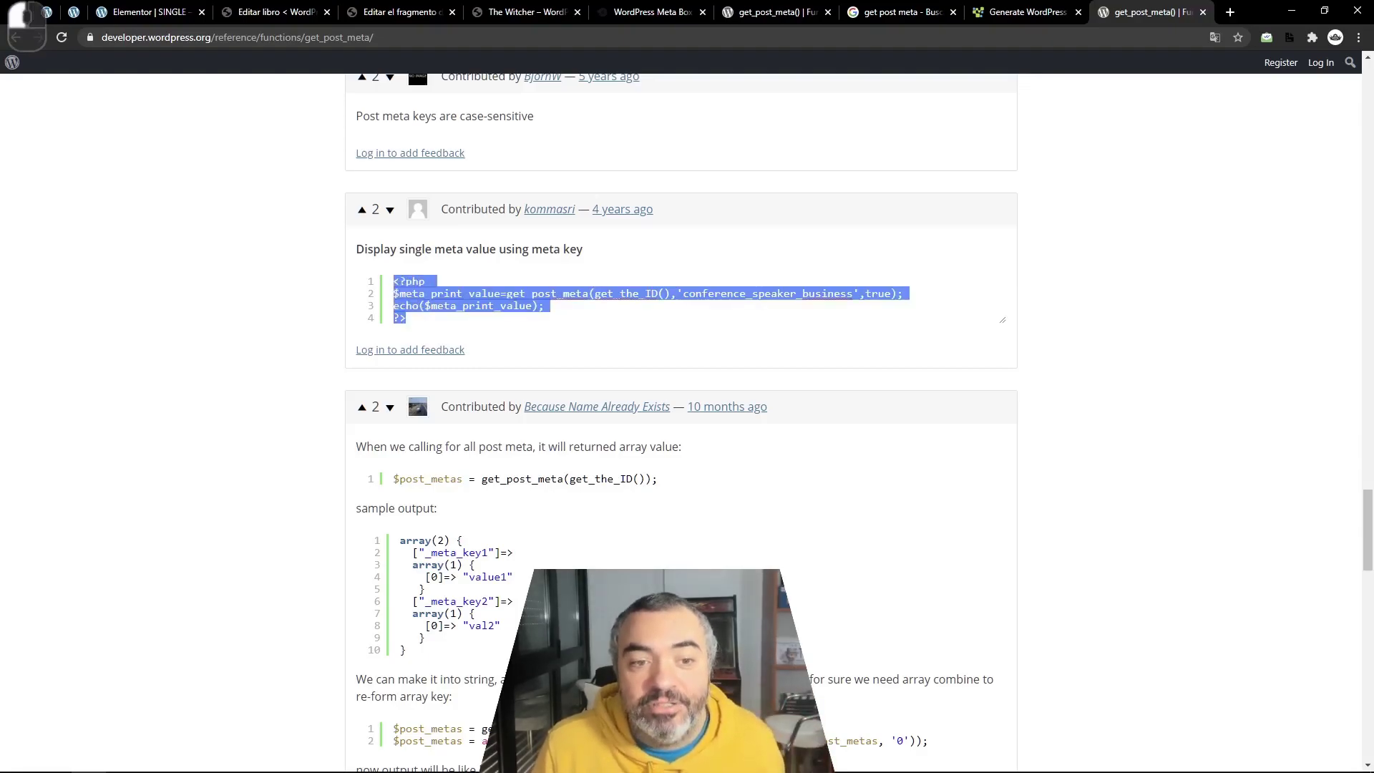
left_click(429, 307)
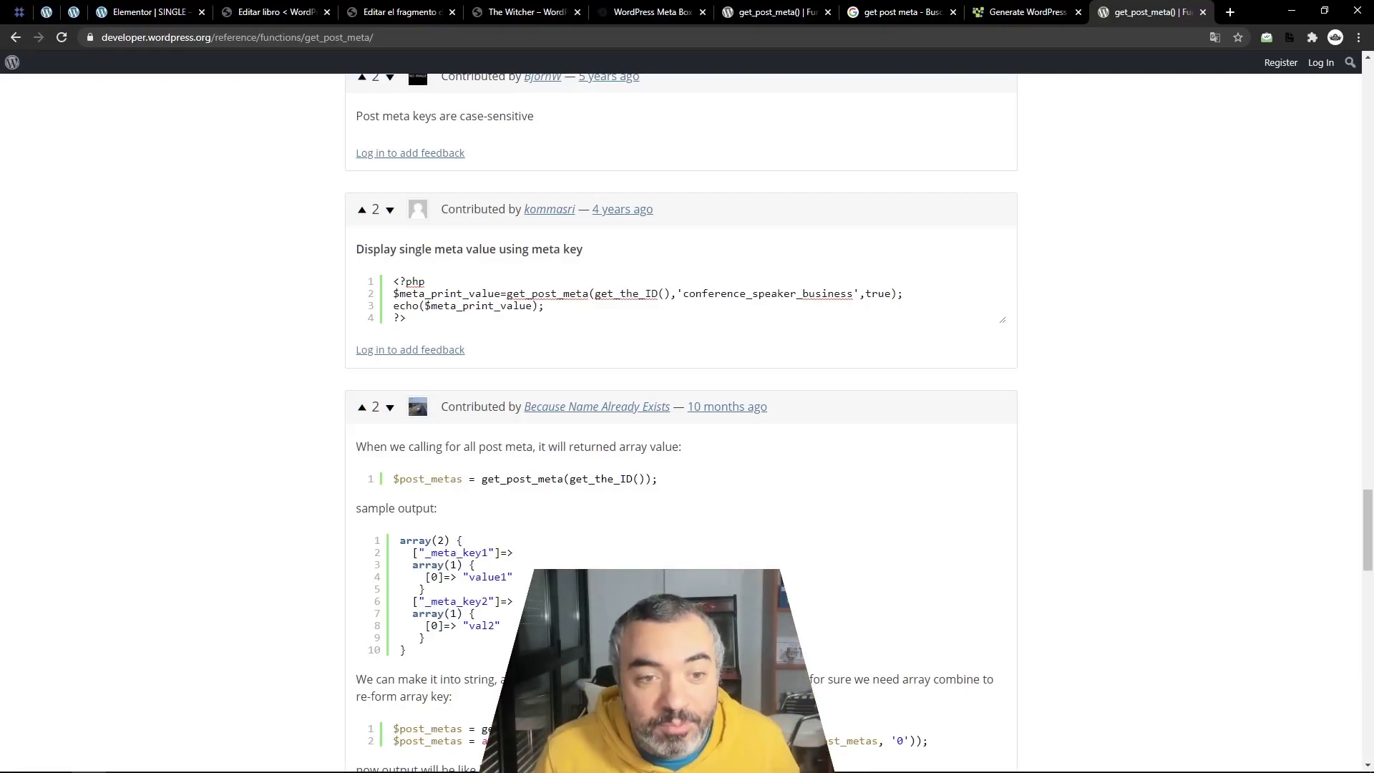
- Copy the whole four-line 'Display single meta value using meta key' example
left_click_drag(393, 294, 896, 294)
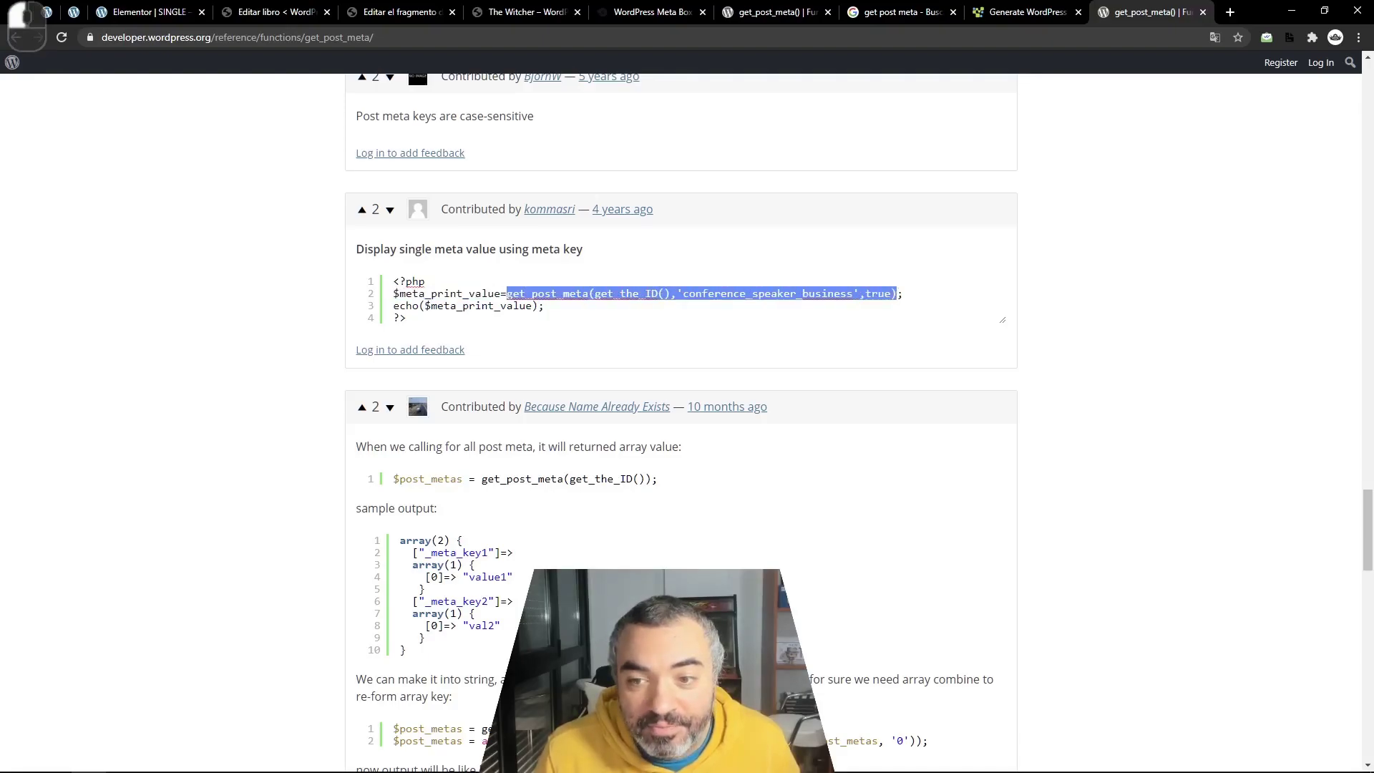
left_click(596, 294)
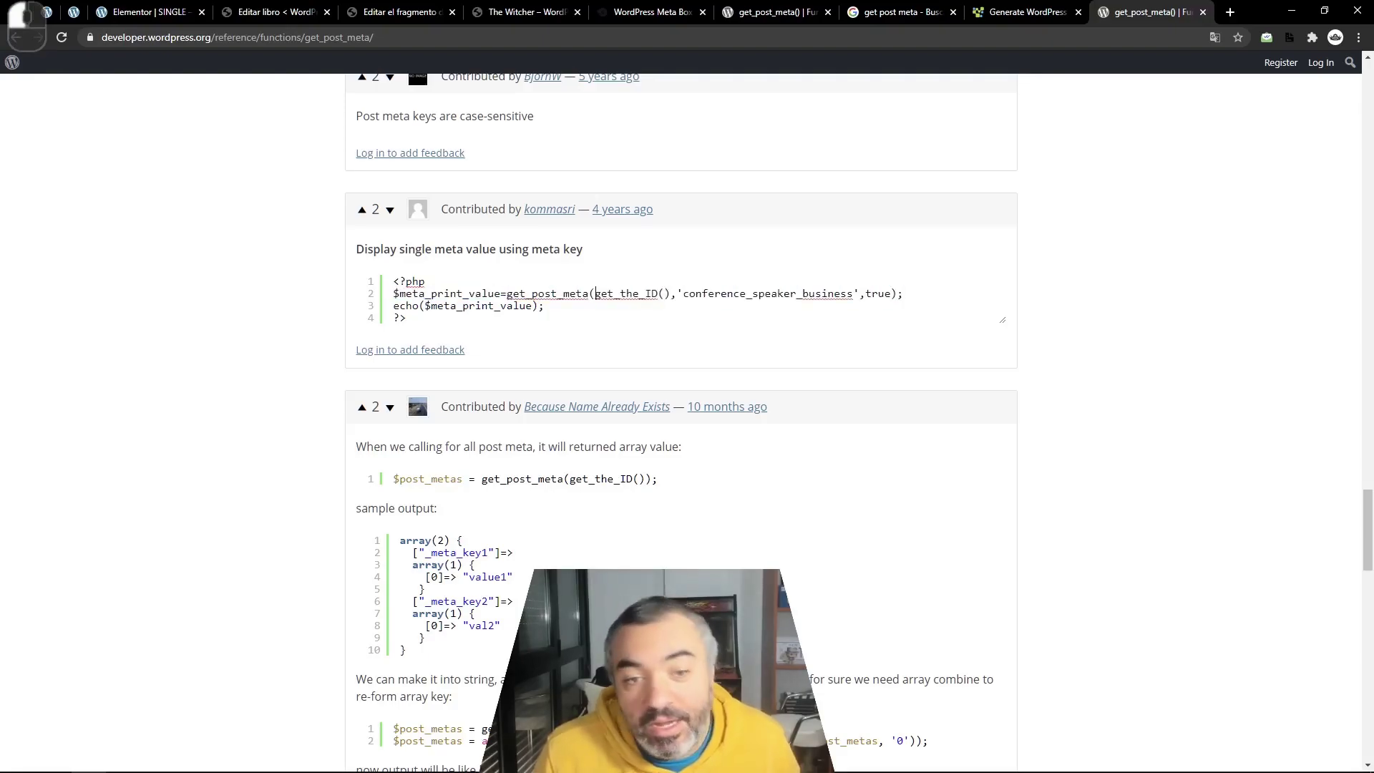
left_click_drag(503, 294, 393, 295)
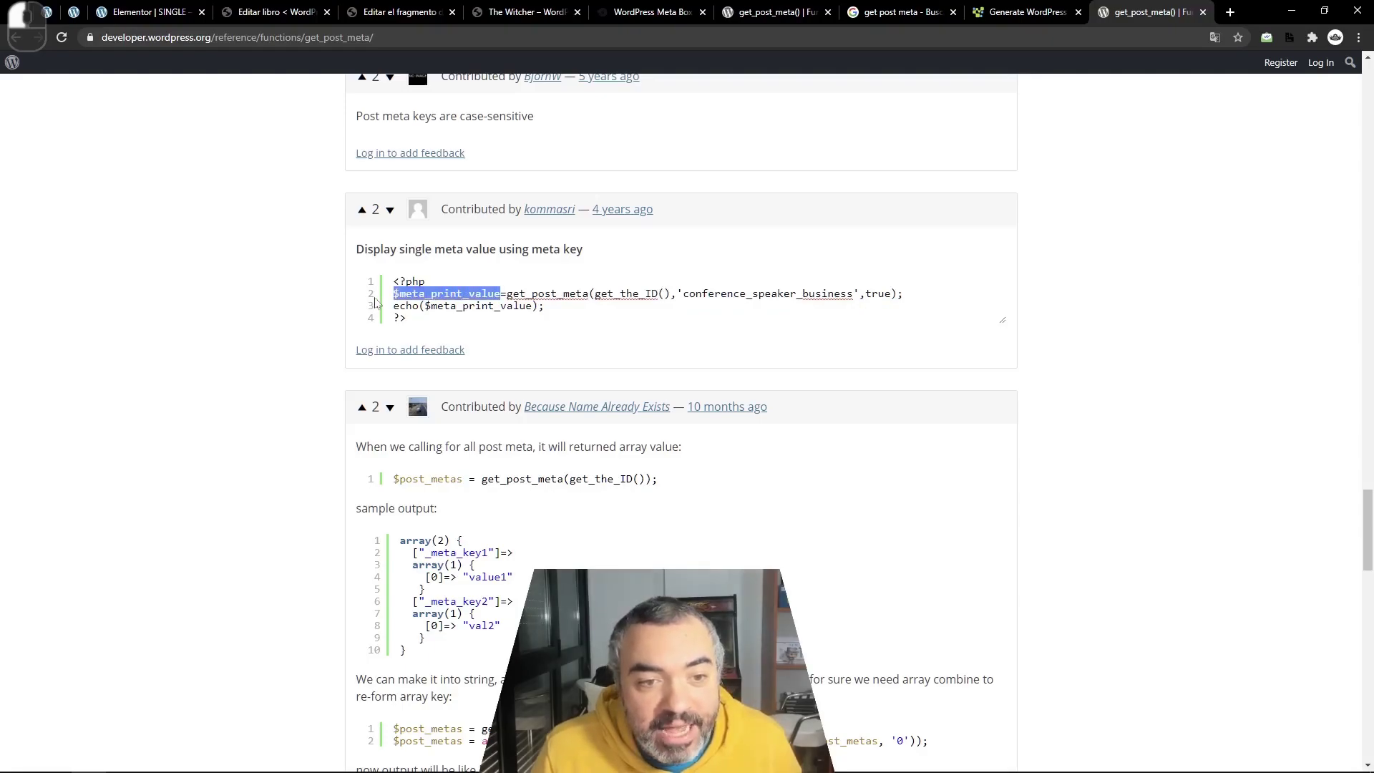
left_click(514, 306)
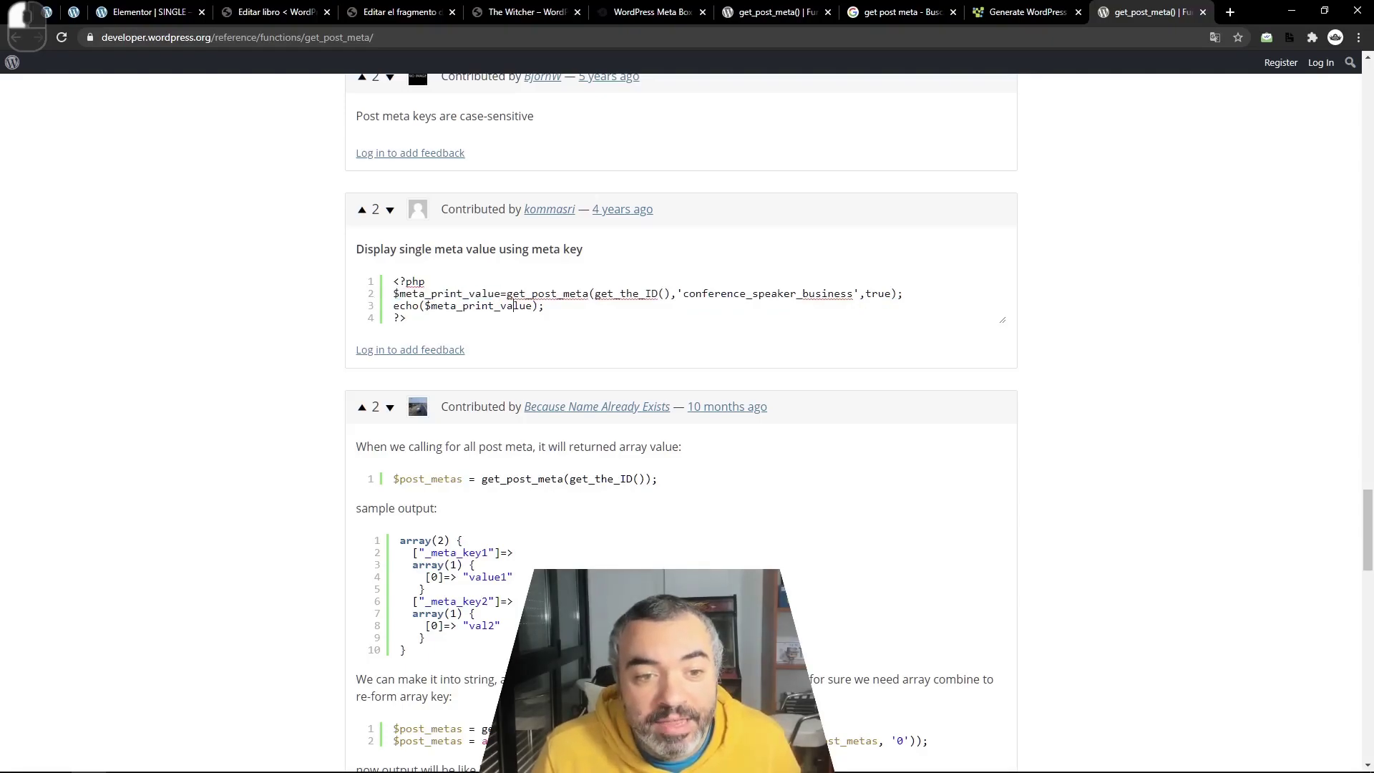
left_click_drag(420, 305, 545, 306)
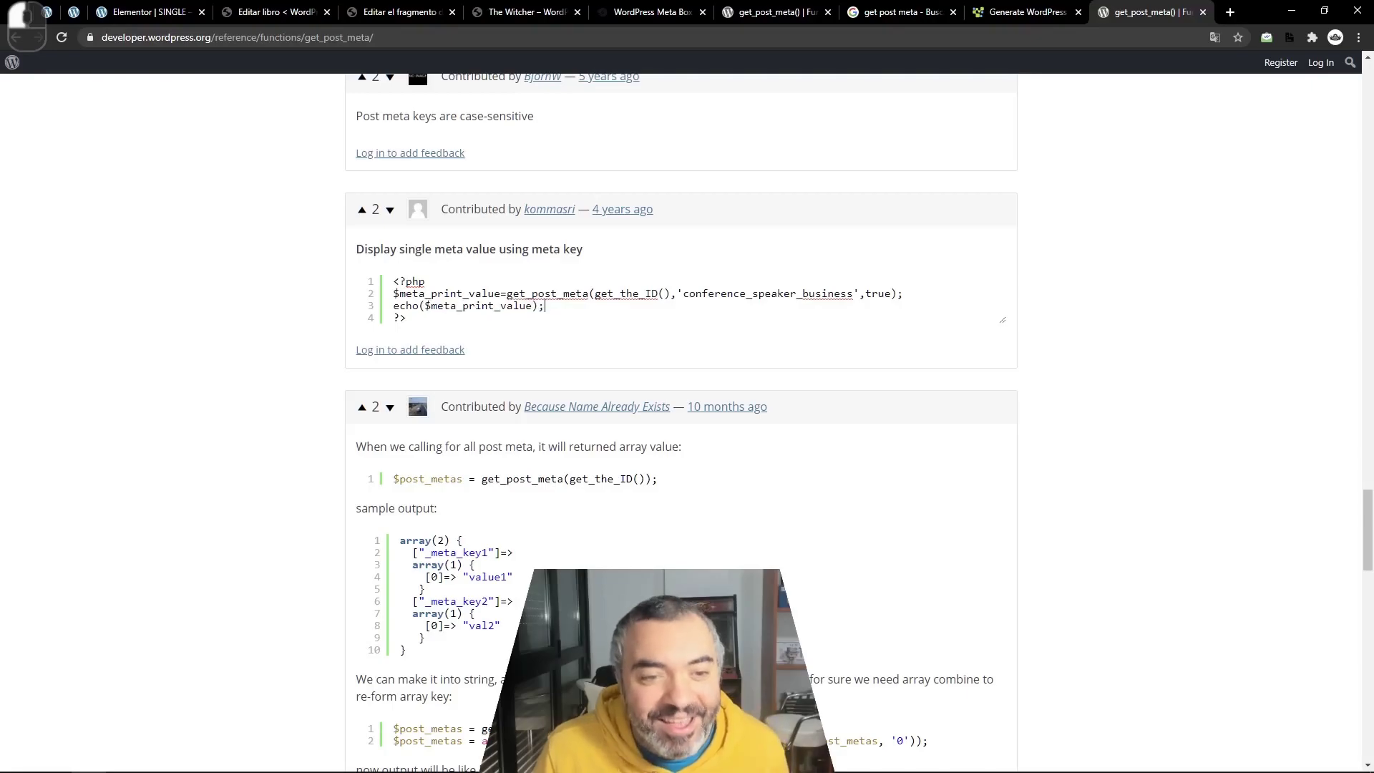
left_click_drag(407, 318, 393, 281)
key("ctrl+c")
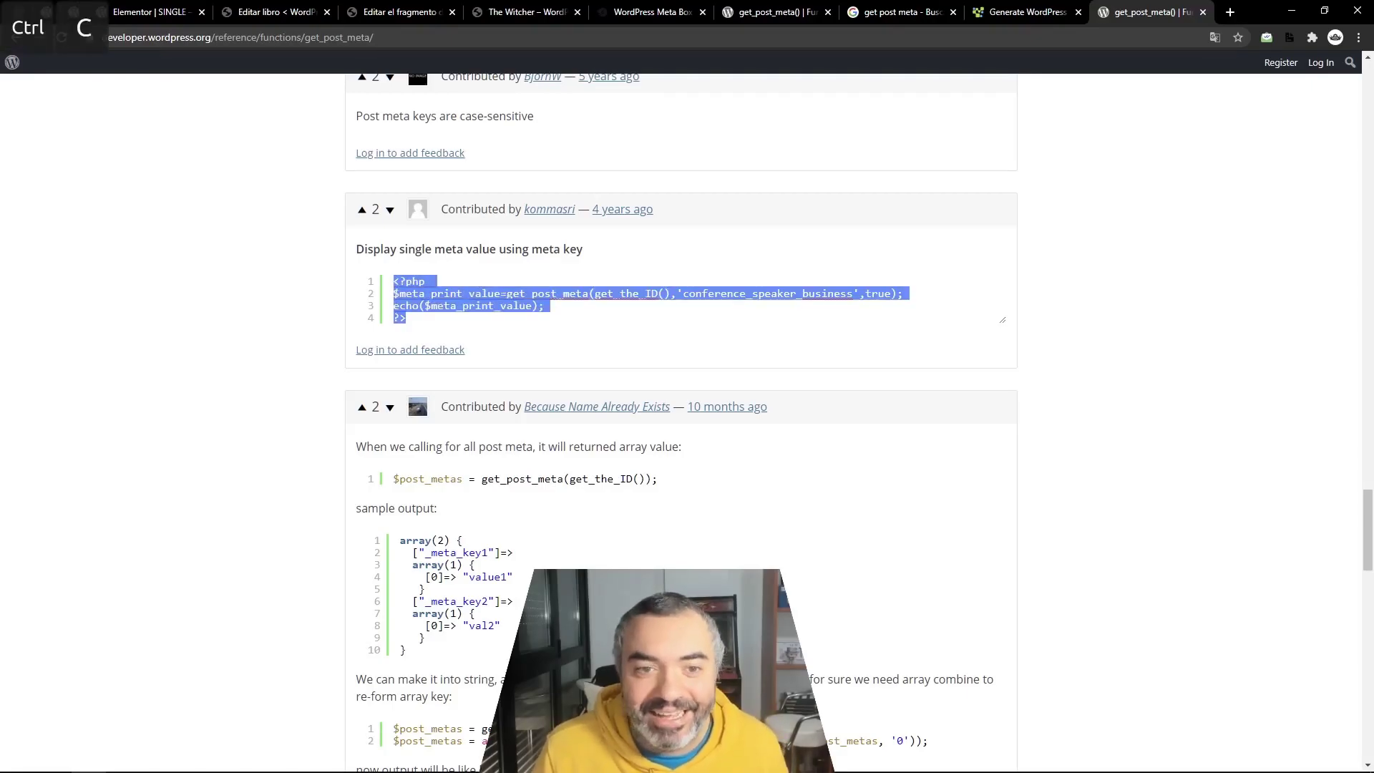
key("alt+Tab")
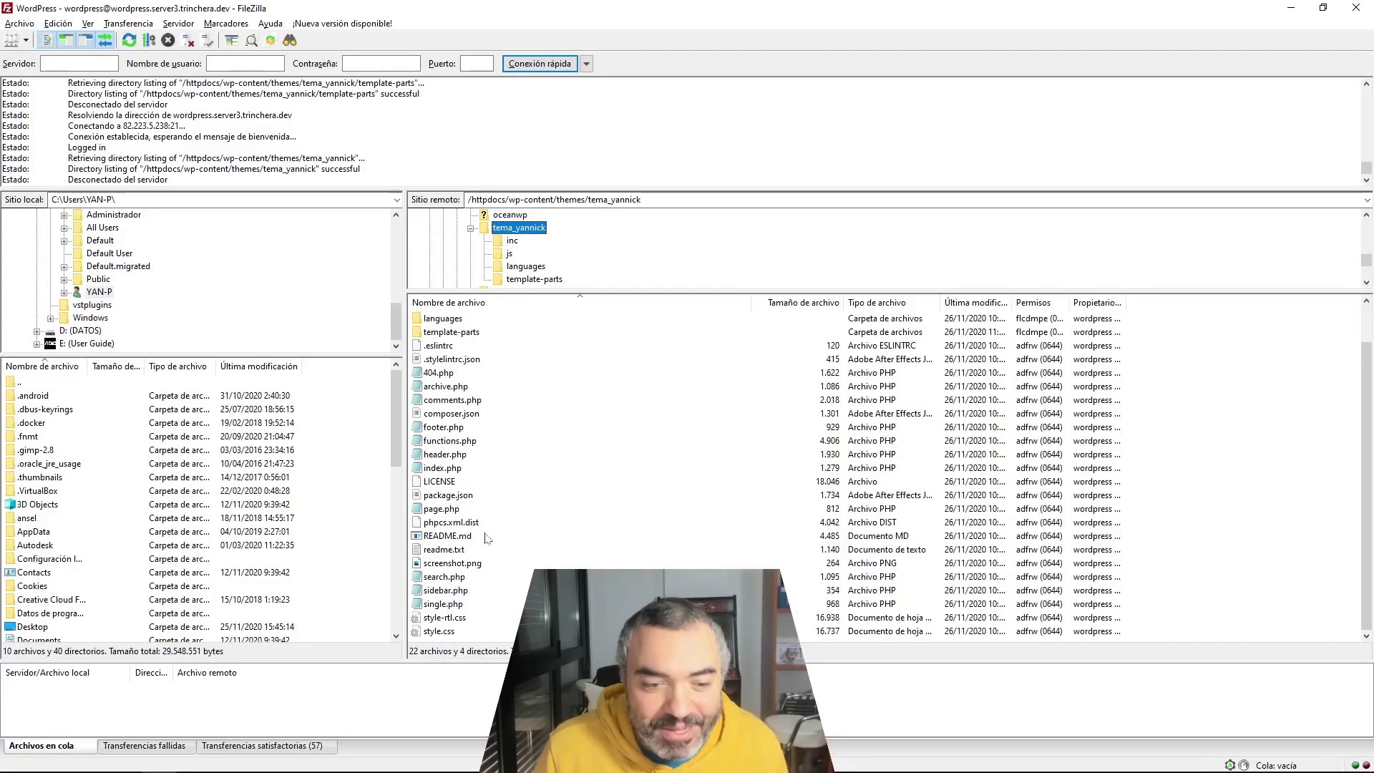
- Open the template-parts folder in FileZilla and select content-post_type_libros.php
left_click(451, 605)
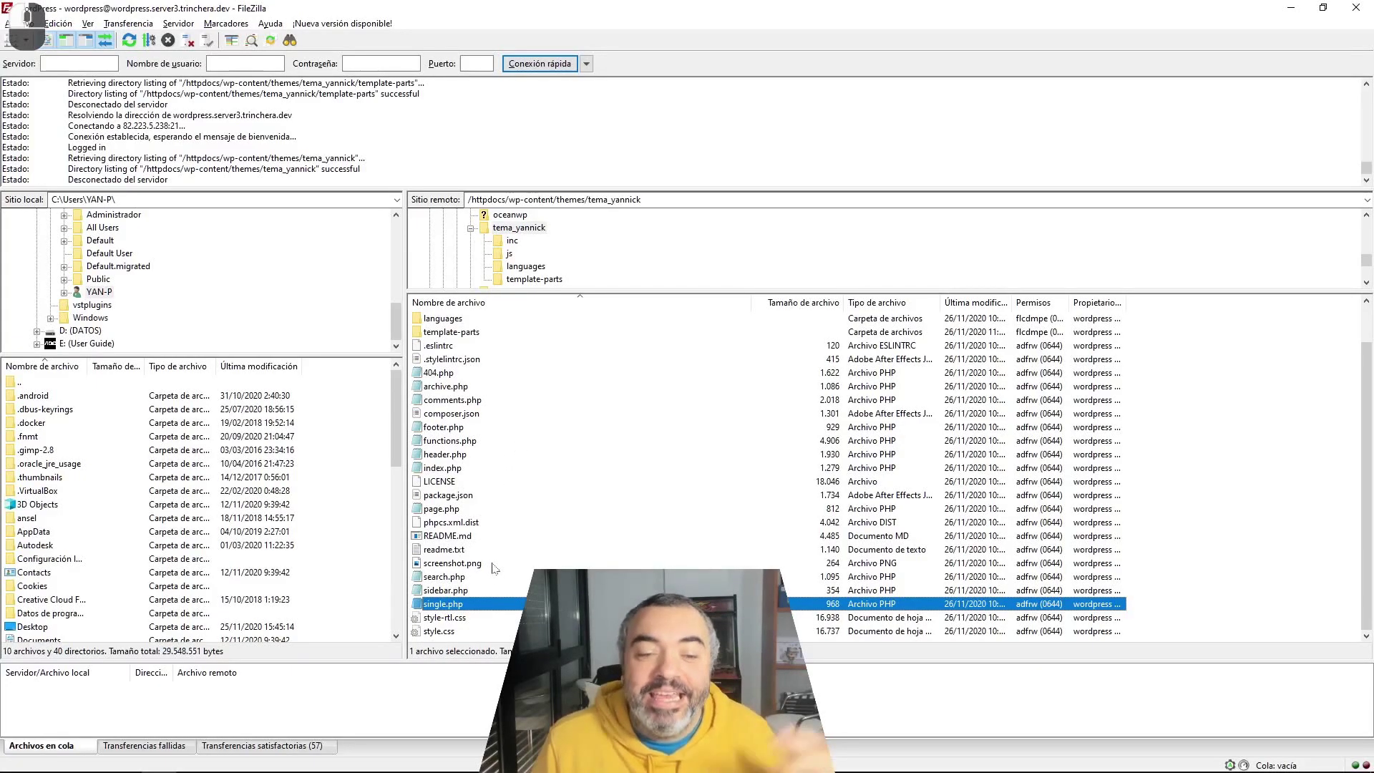
double_click(451, 332)
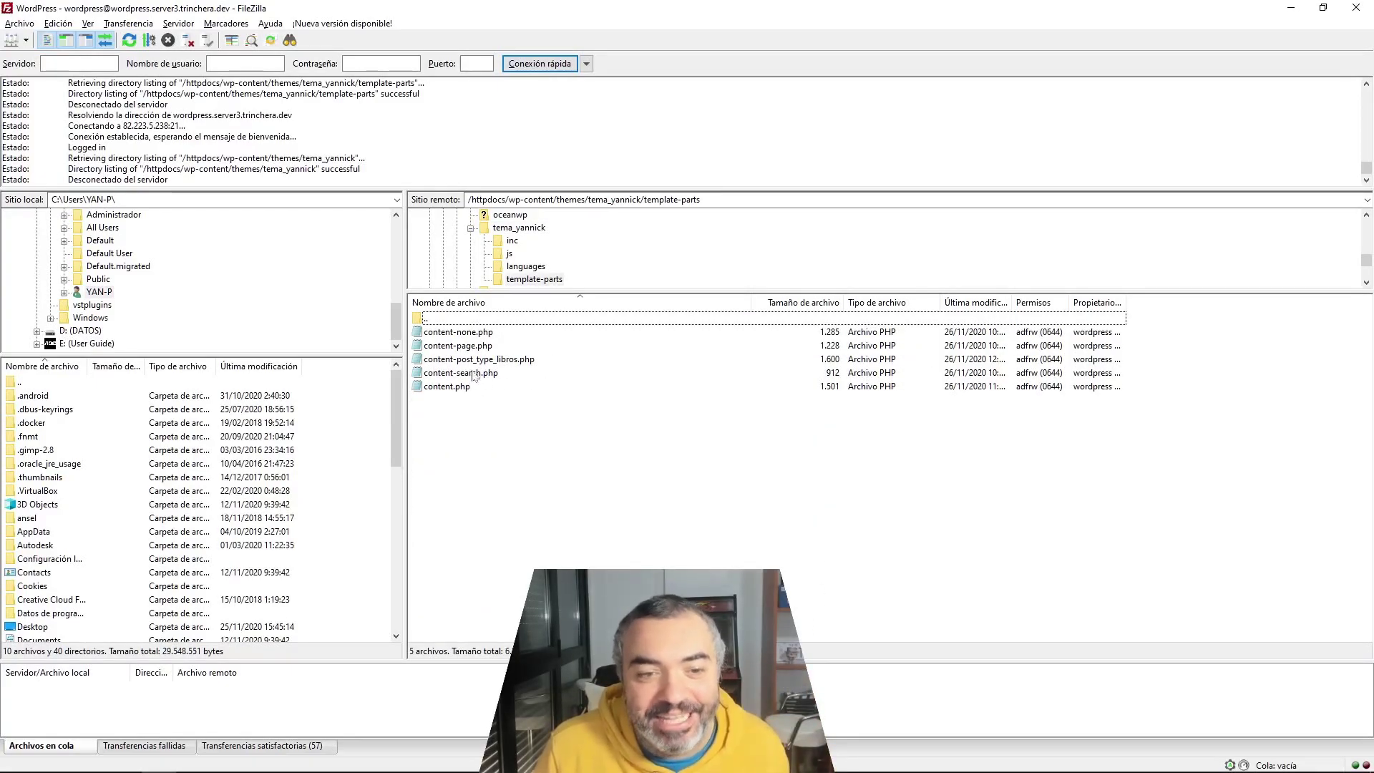
left_click(440, 363)
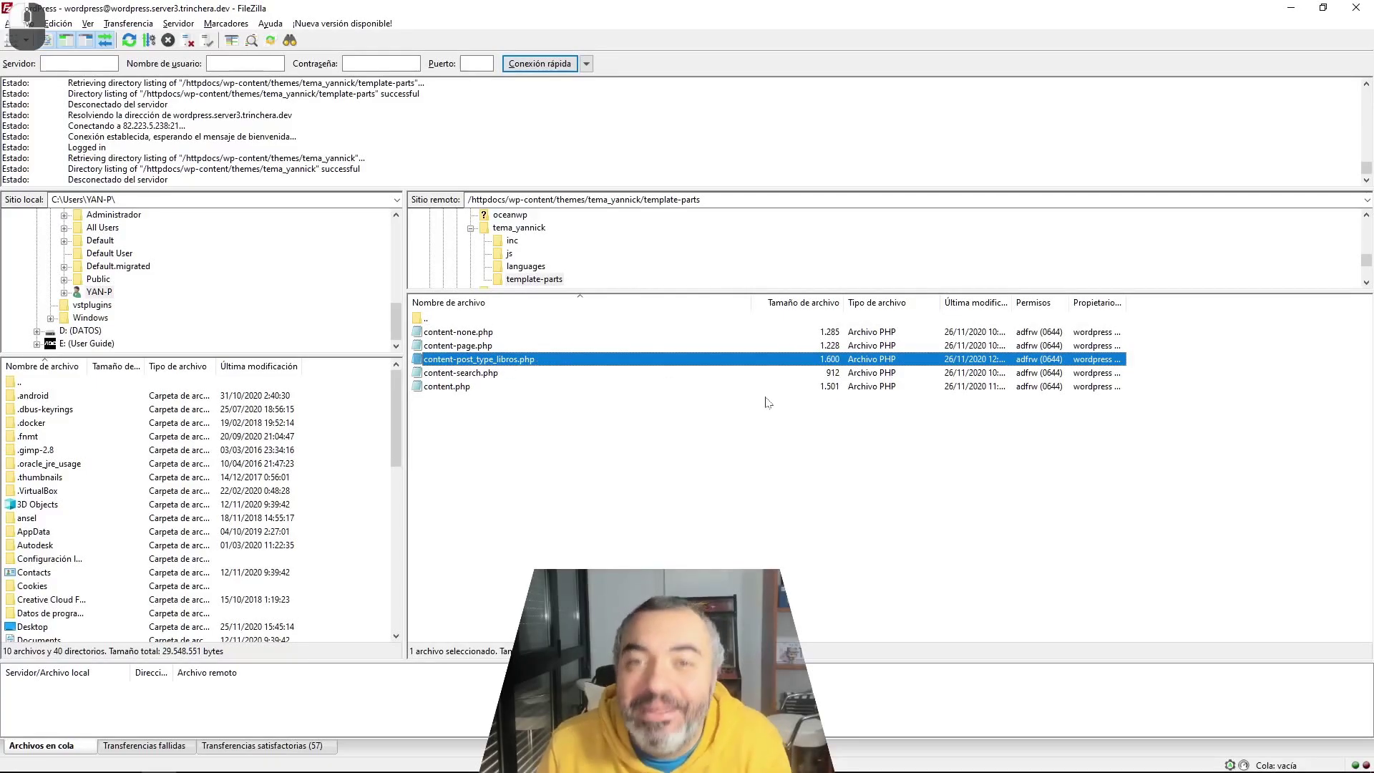
- Paste the example code on line 59 of content-post_type_libros.php and delete its extra <?php and ?> tags
key("alt+Tab")
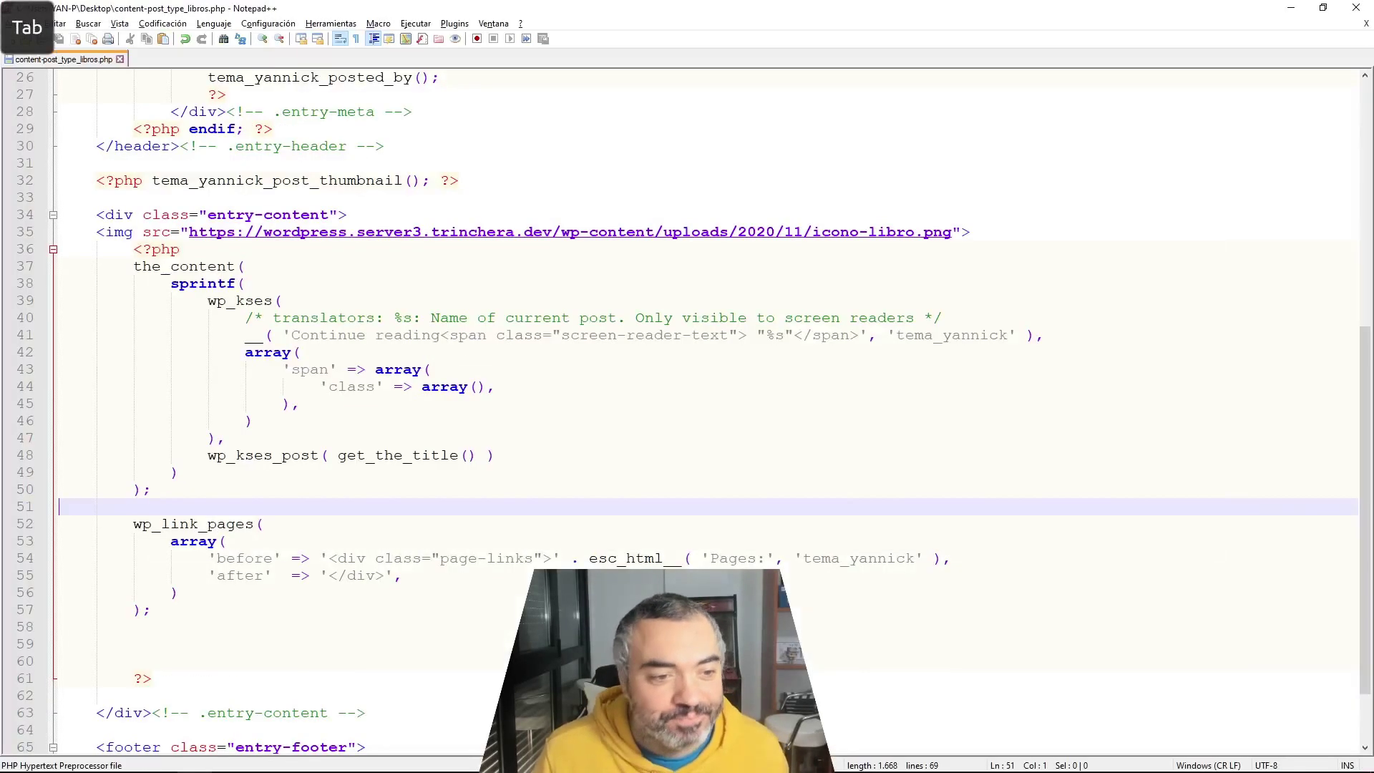
scroll(687, 358, "up", 6)
scroll(687, 358, "down", 5)
scroll(687, 358, "down", 2)
left_click(65, 592)
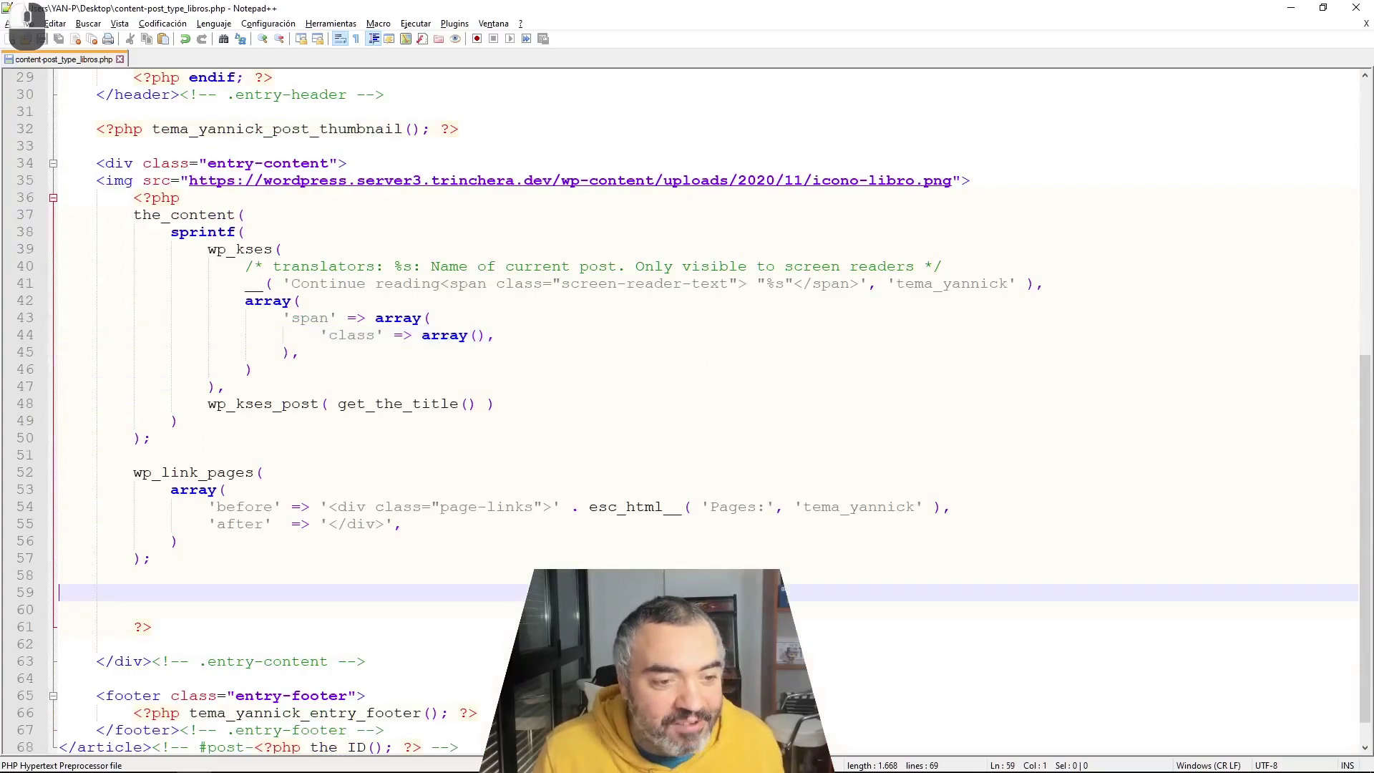
key("ctrl+v")
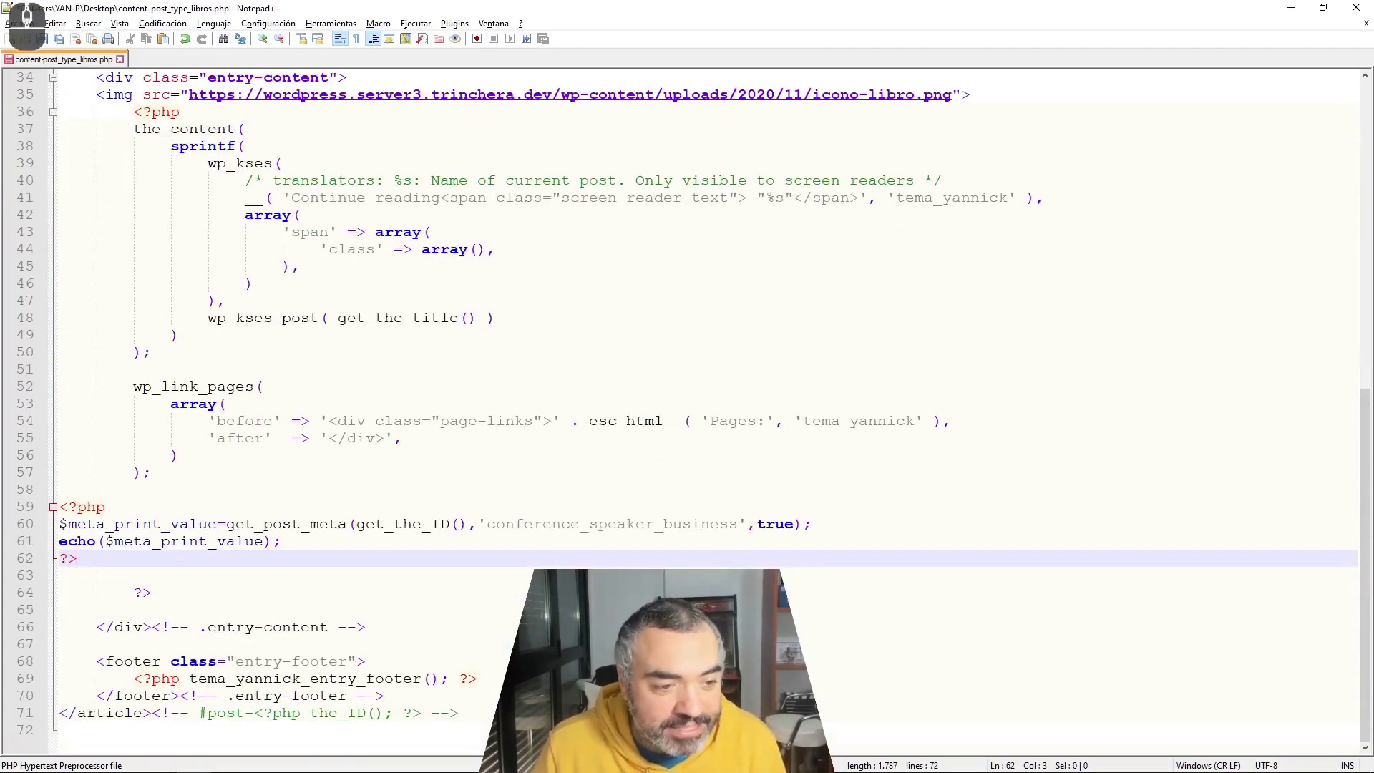
left_click_drag(105, 506, 59, 507)
key("Delete")
key("Down")
key("Down")
key("Down")
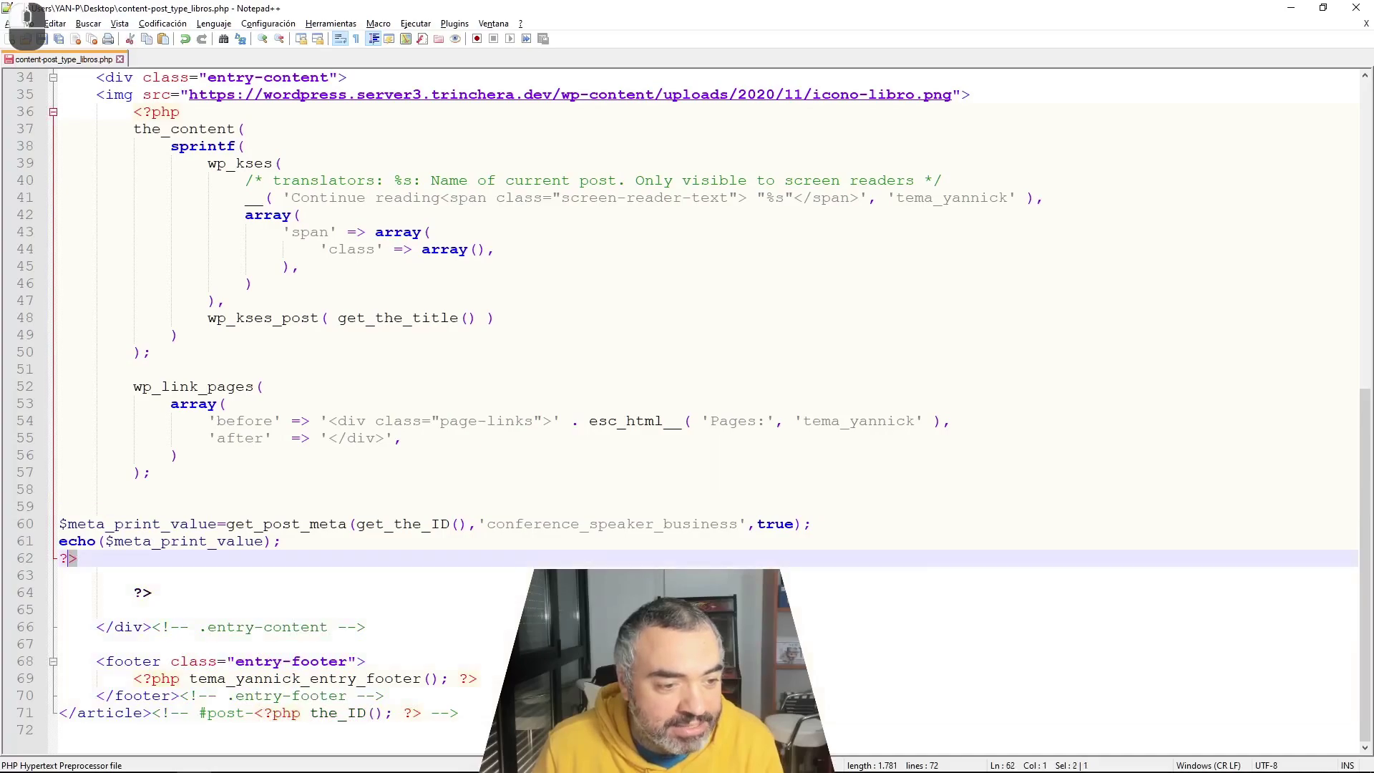
key("Delete")
key("Delete")
key("Delete")
left_click_drag(216, 542, 69, 544)
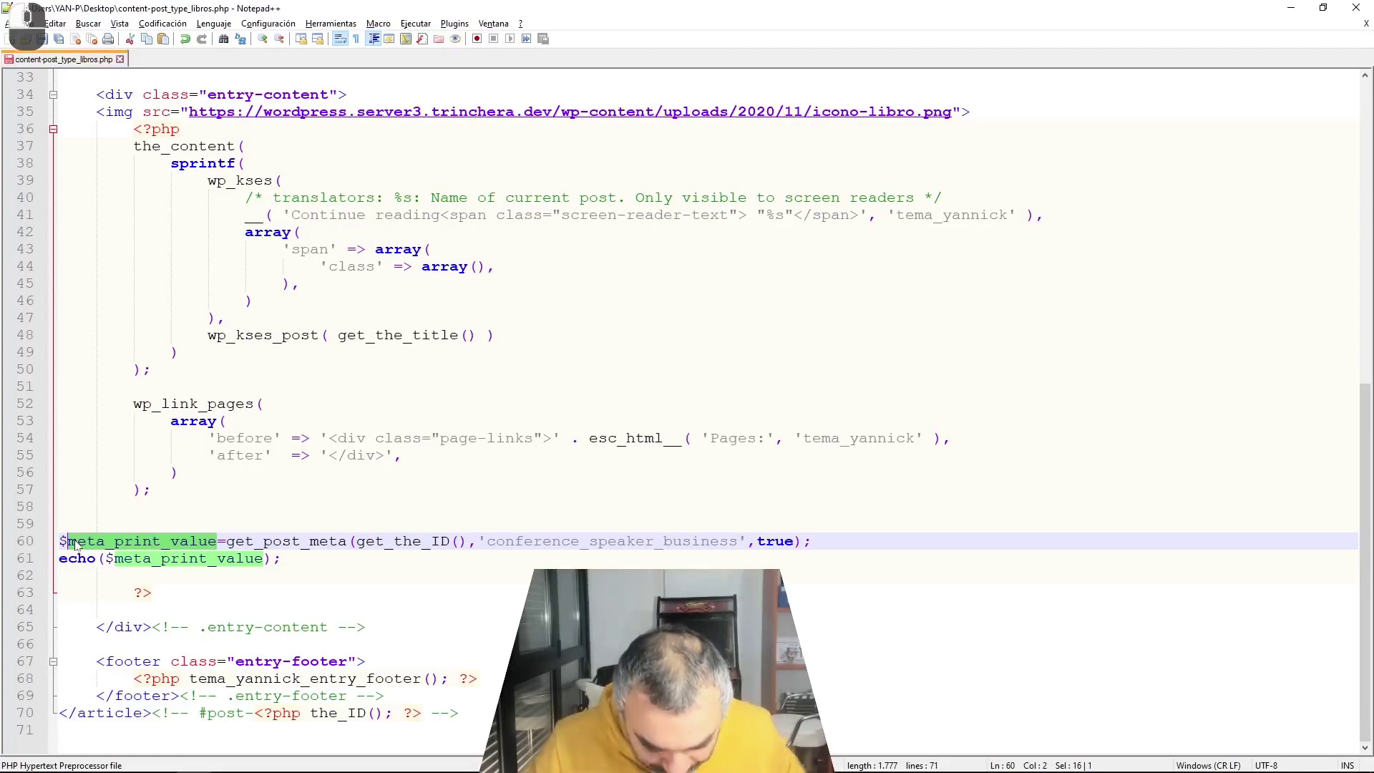
- Rename the variable to $valorautor on both lines and set the meta key to 'Autor del libro'
type("valorautor")
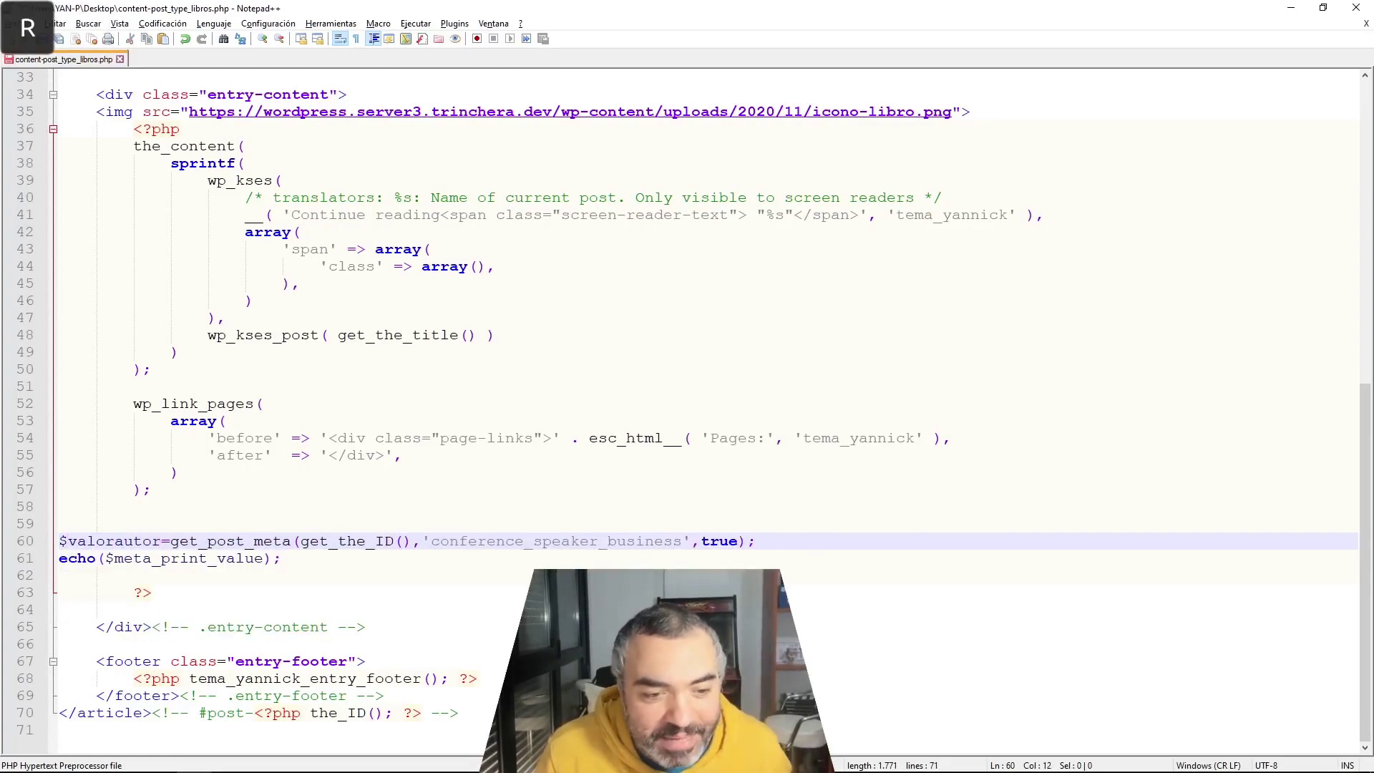
left_click_drag(432, 542, 664, 542)
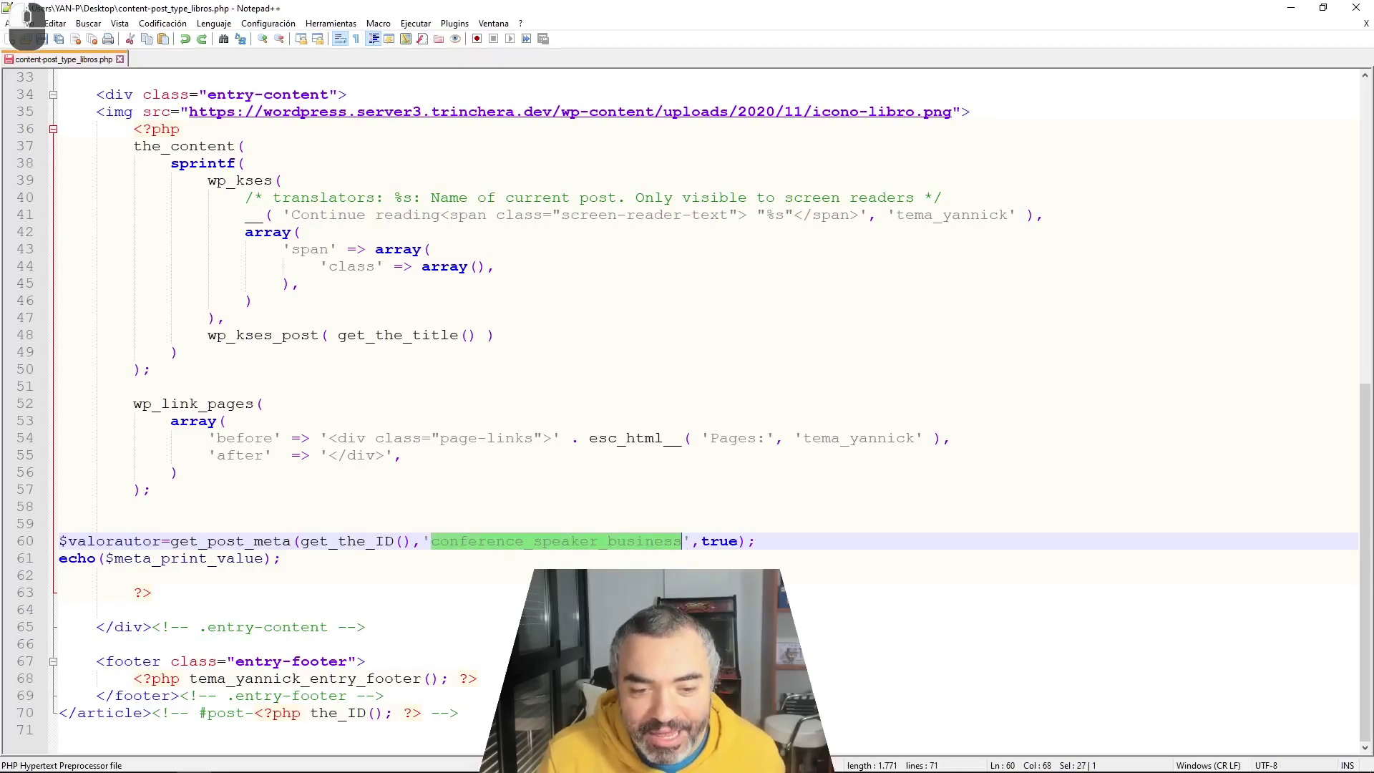
type("Autor")
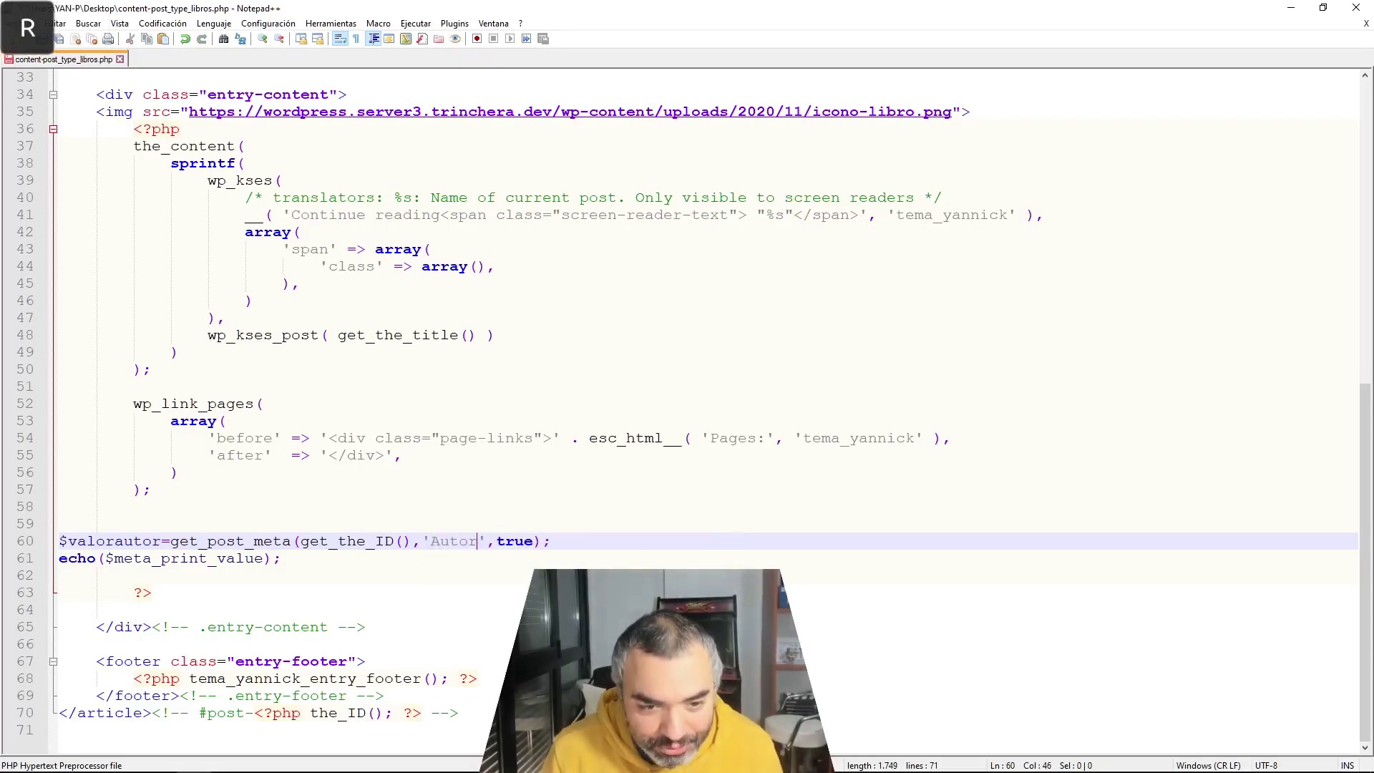
type(" del libro")
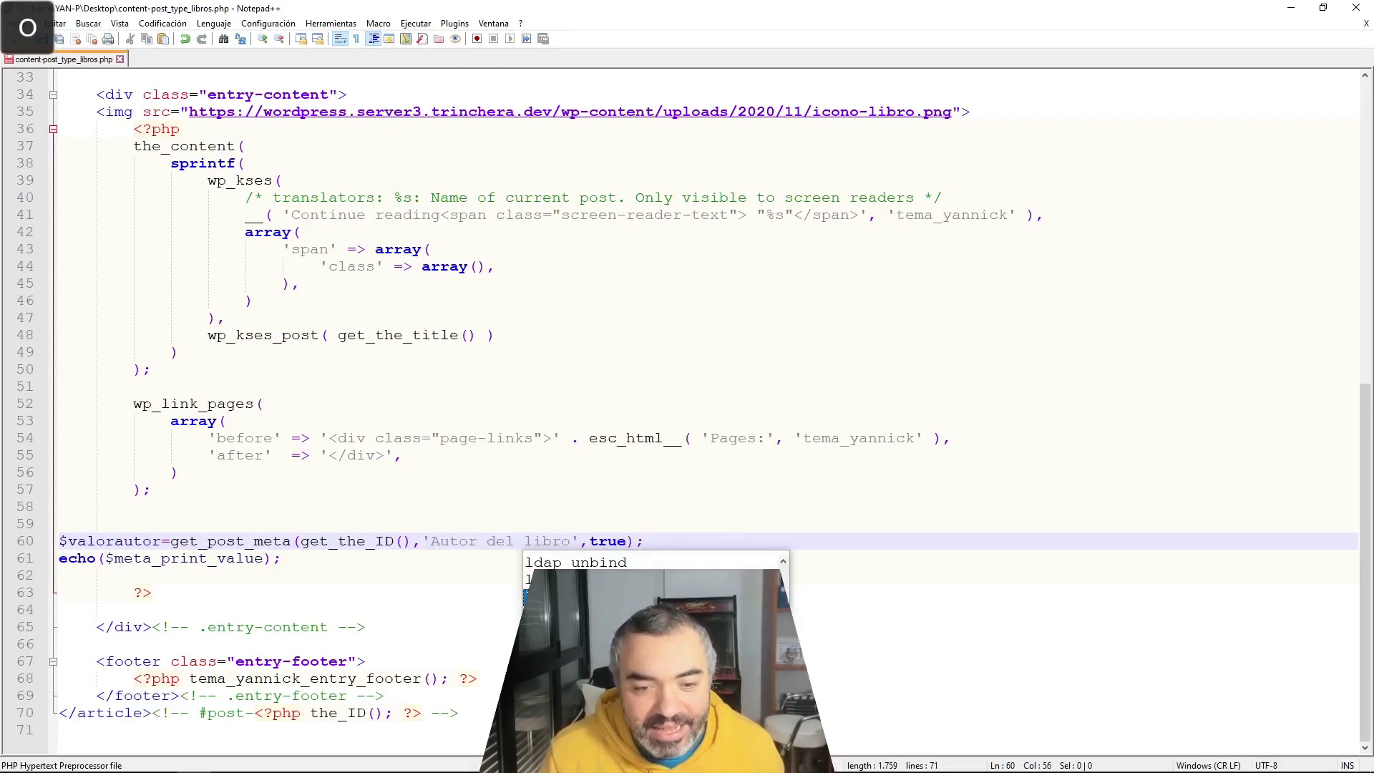
left_click(59, 523)
left_click_drag(115, 559, 263, 558)
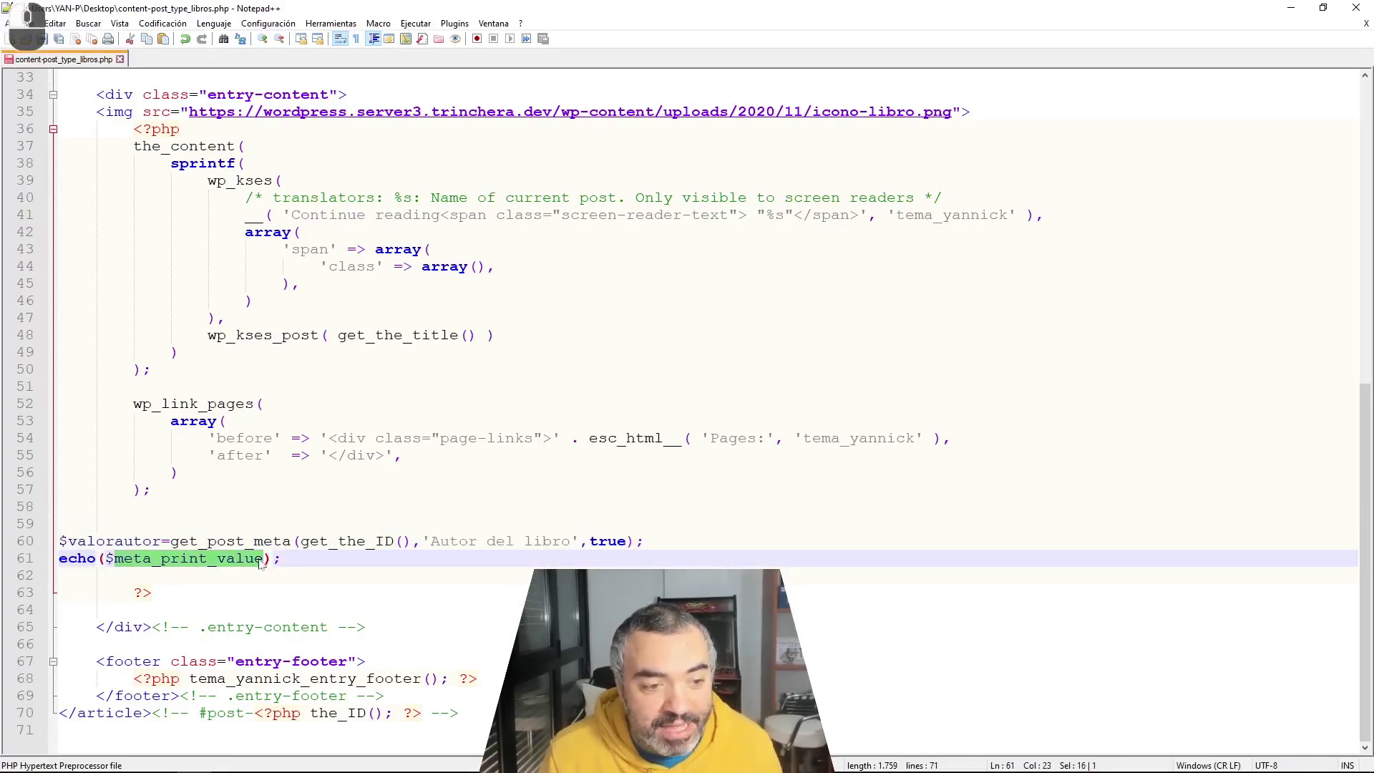
type("valoraut")
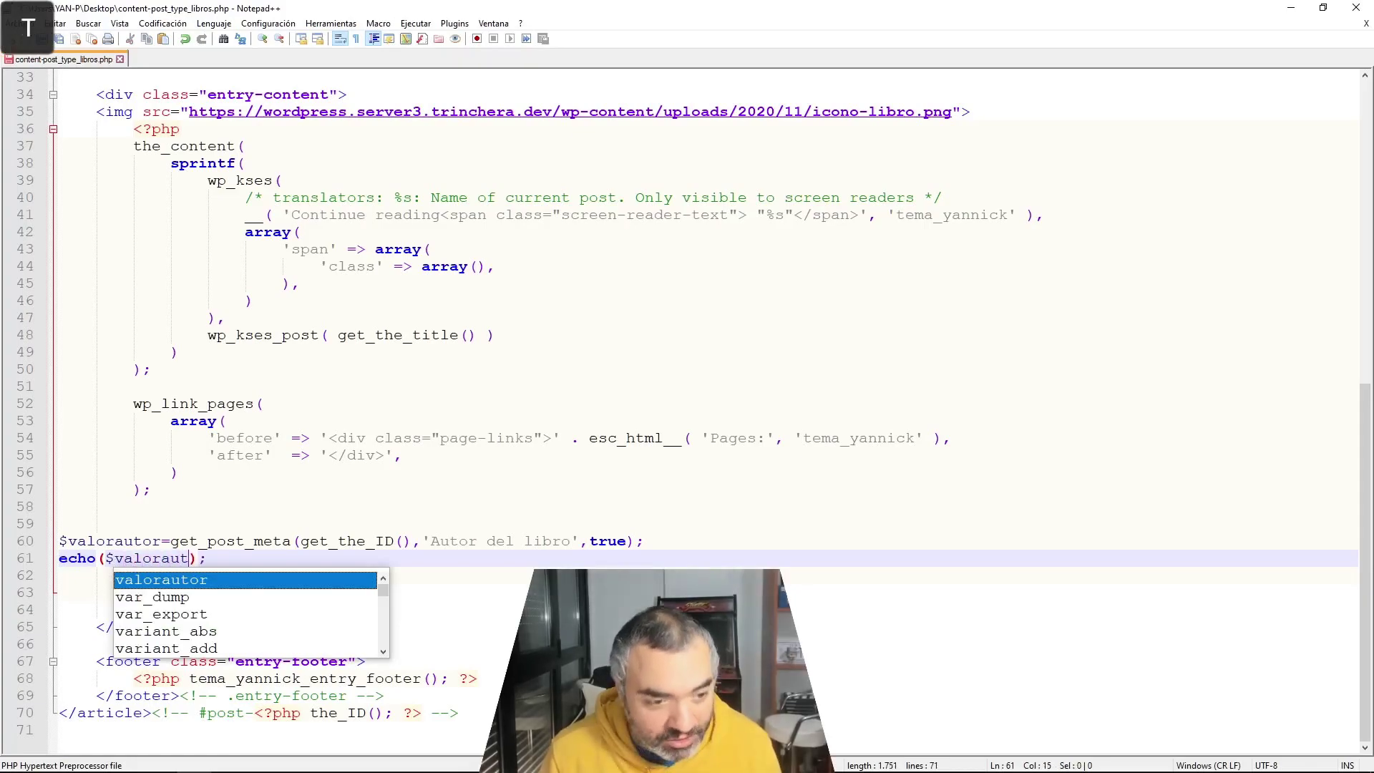
type("or")
left_click(59, 523)
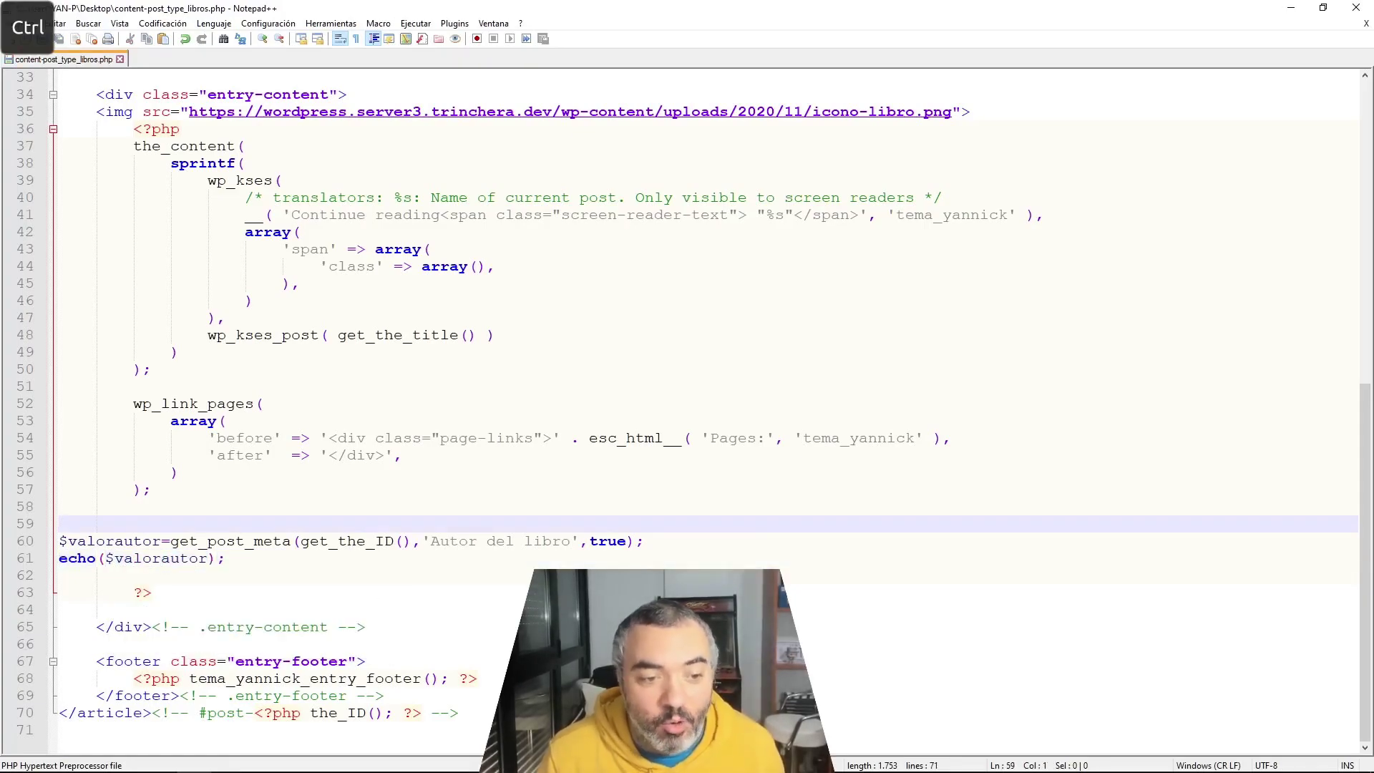
- Upload the saved template via FileZilla and view The Witcher page showing the author's name
key("alt+Tab")
left_click(570, 359)
left_click(651, 471)
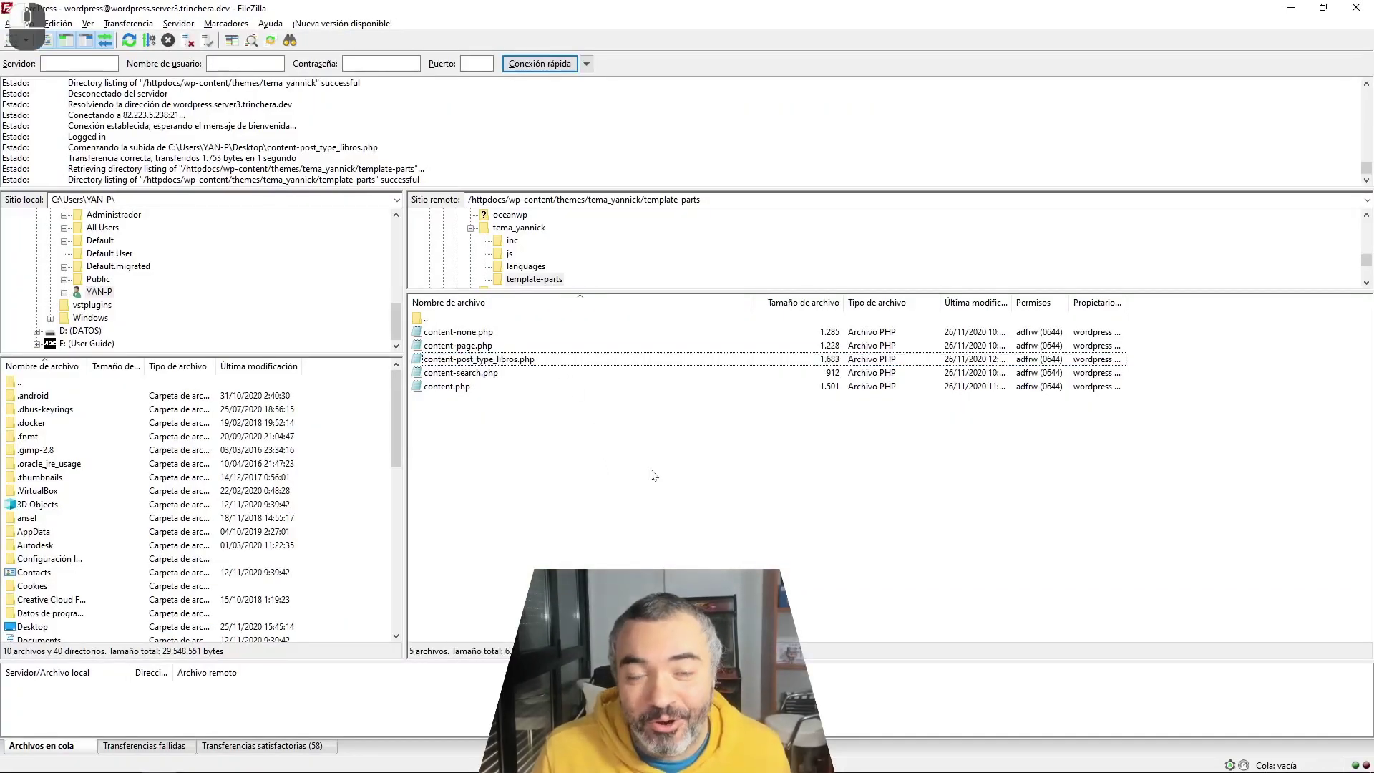
key("alt+Tab")
scroll(377, 255, "down", 2)
- Select the 'Autor del libro' value shown below The Witcher's text, then return to its edit screen
scroll(377, 255, "down", 8)
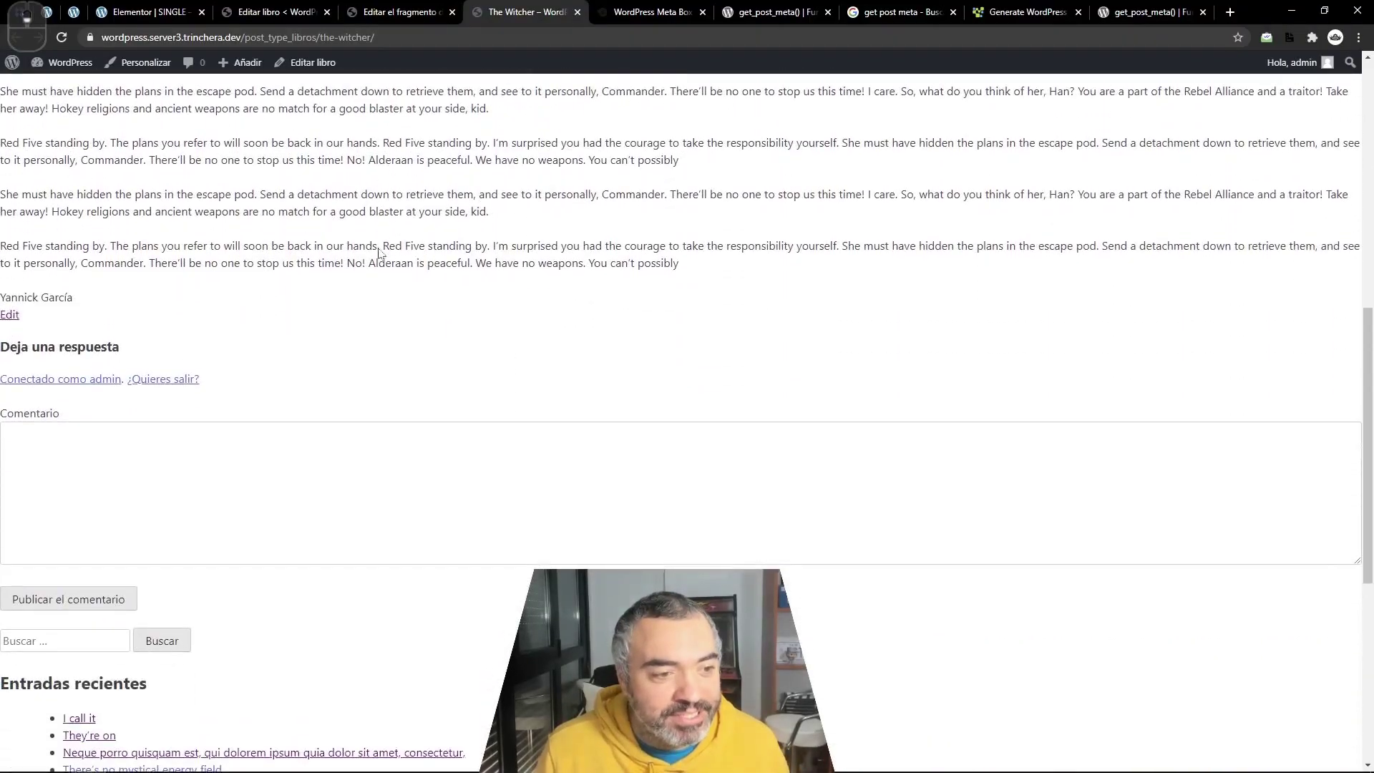
left_click_drag(85, 296, 4, 295)
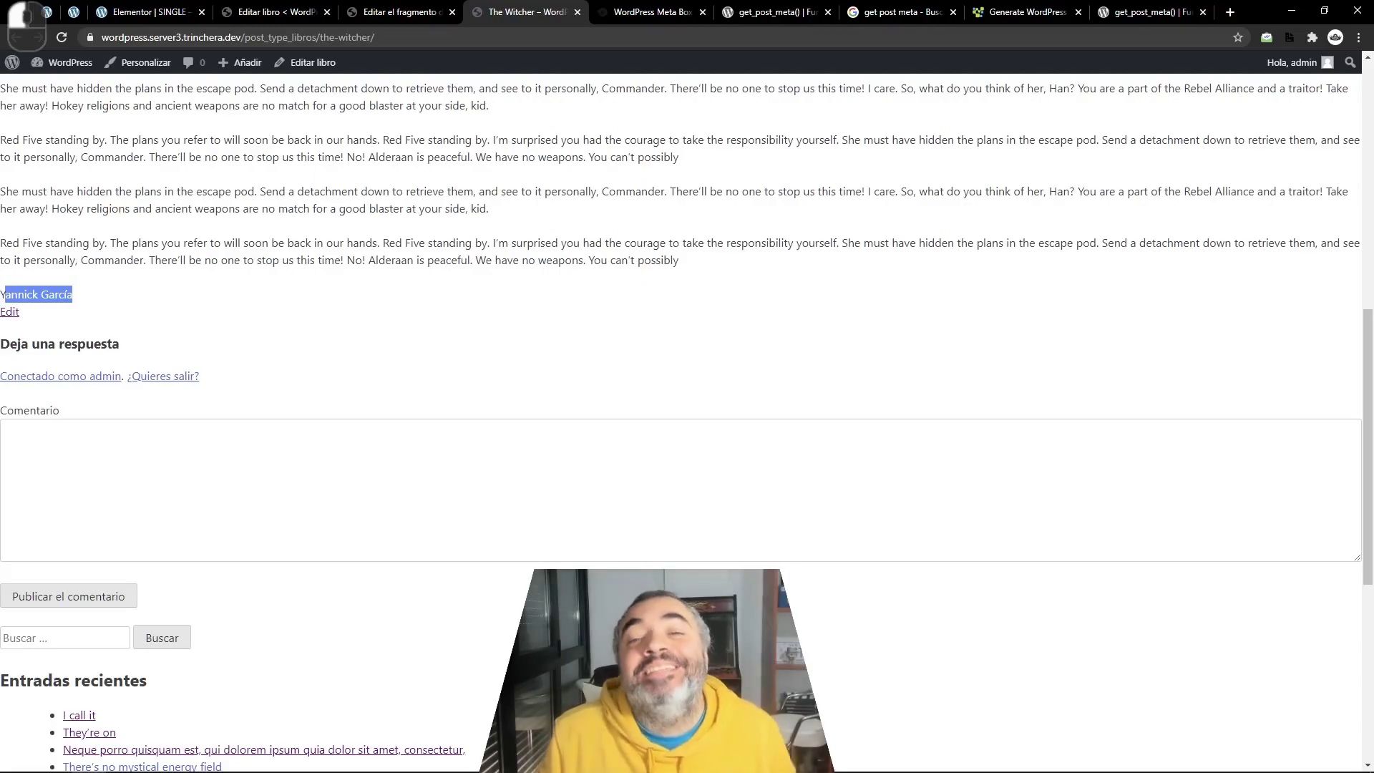
key("ctrl+shift+Tab")
key("ctrl+shift+Tab")
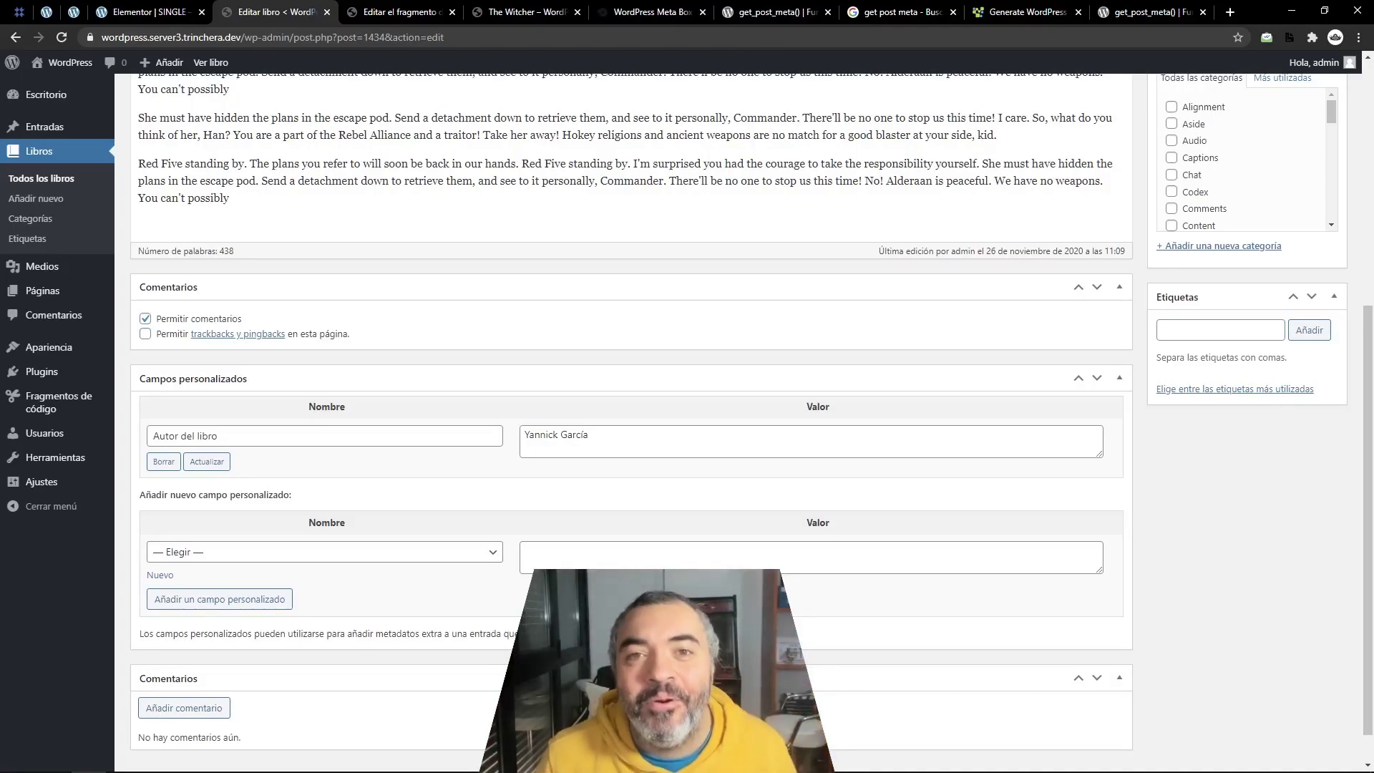
- Uncheck 'Campos personalizados' in Screen Options to hide the custom fields box, then collapse the panel
scroll(623, 430, "up", 6)
scroll(573, 454, "down", 1)
scroll(573, 454, "down", 2)
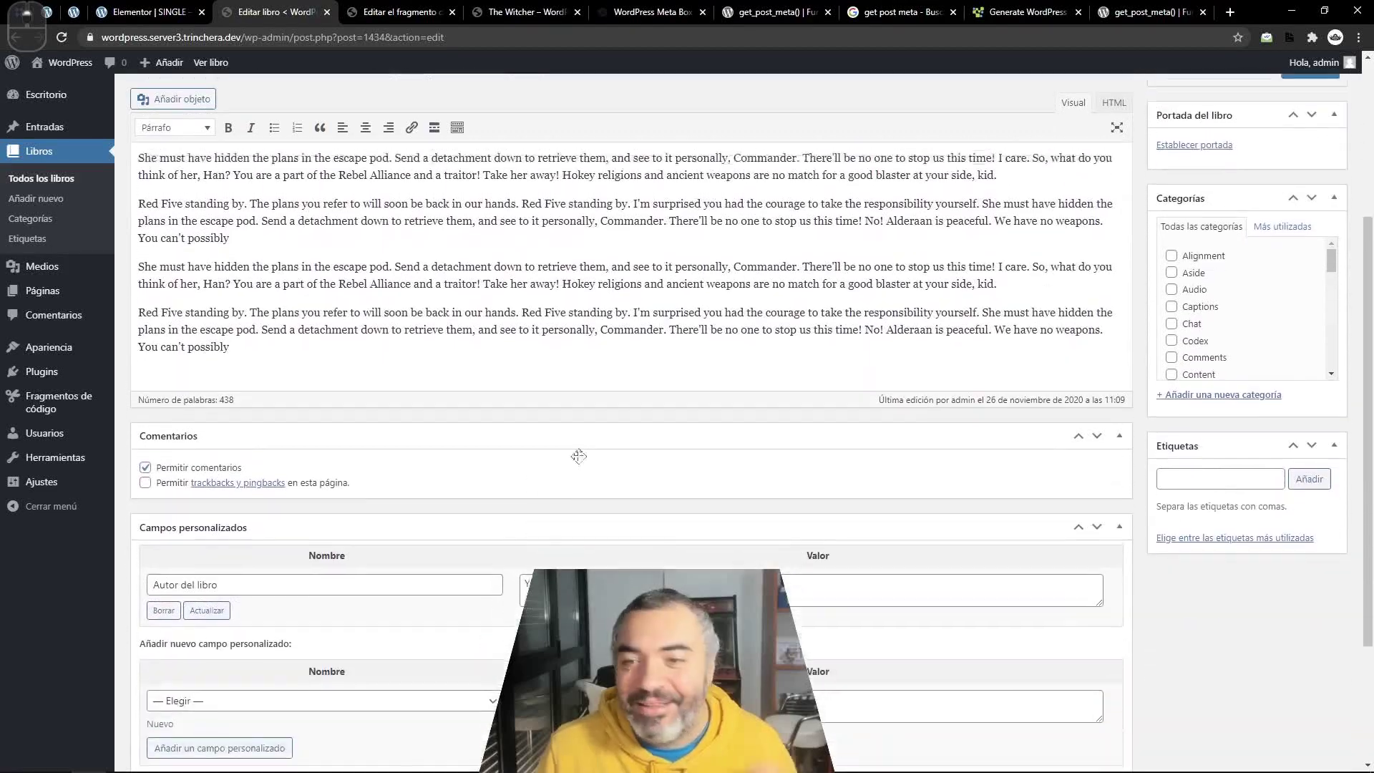
scroll(1092, 165, "up", 3)
left_click(1262, 83)
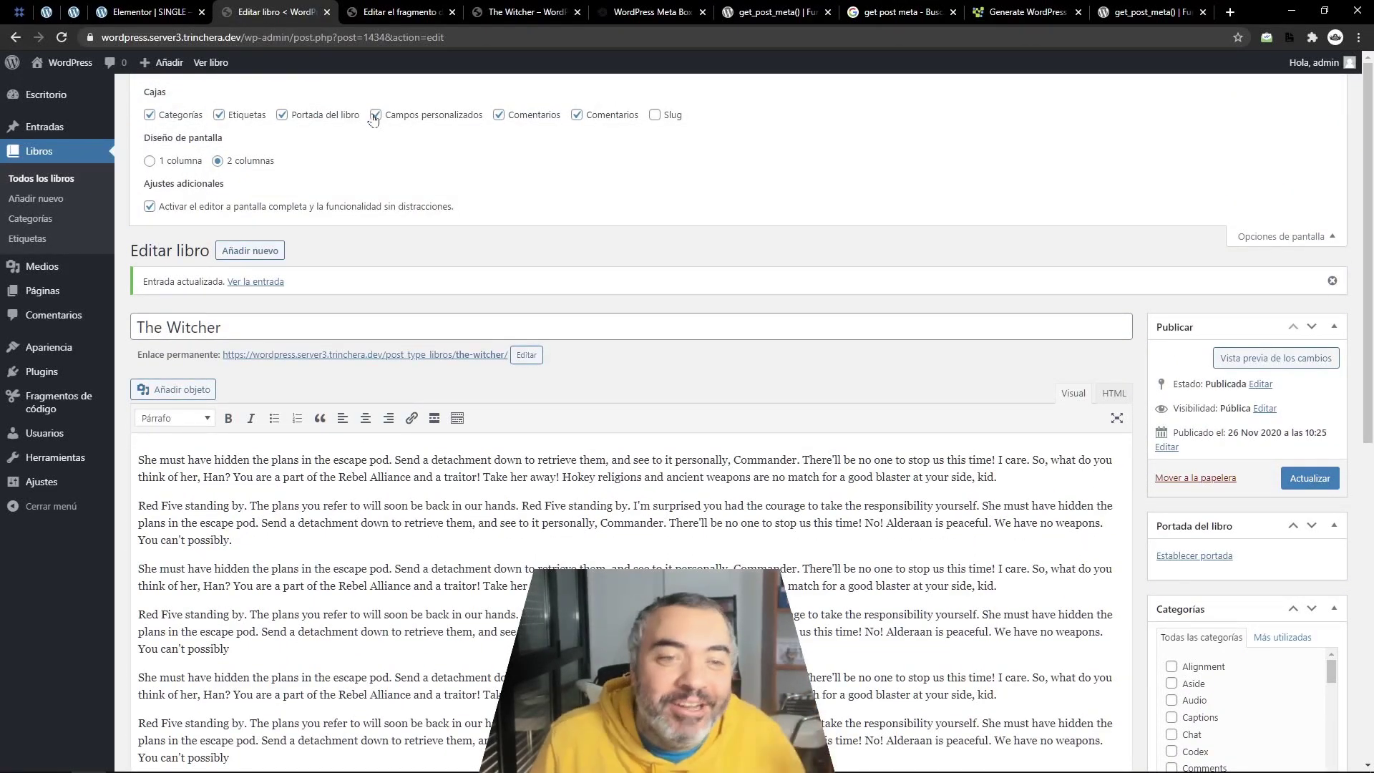
scroll(429, 322, "down", 5)
scroll(444, 383, "down", 5)
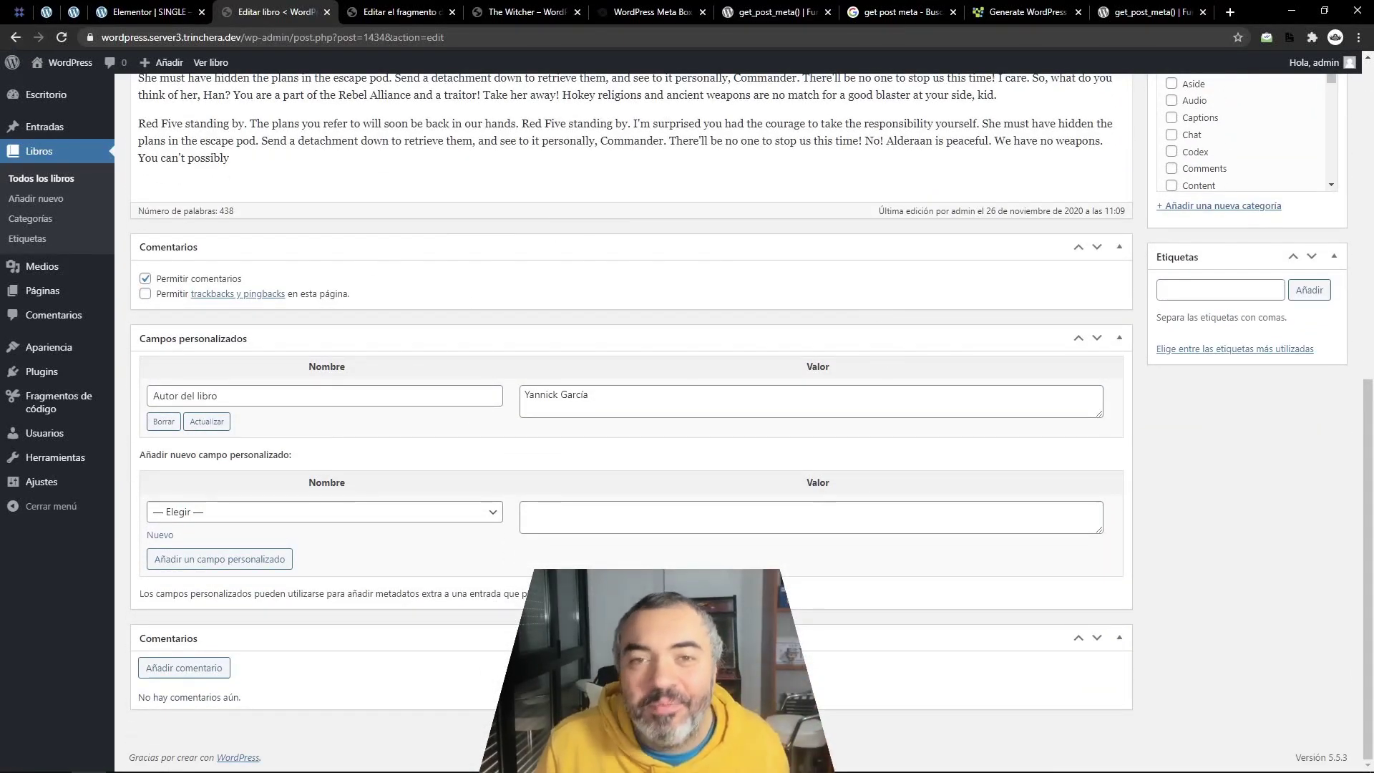
scroll(649, 520, "up", 2)
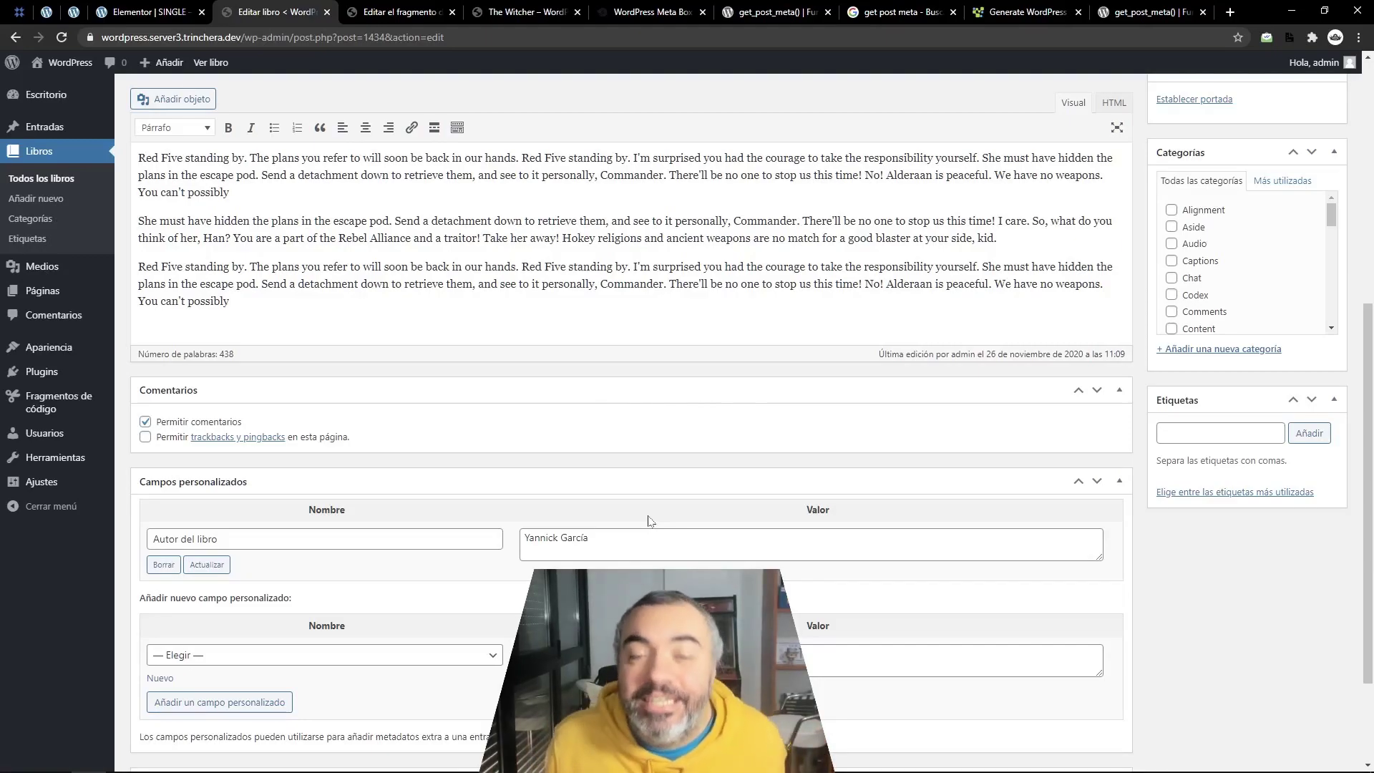
scroll(650, 520, "up", 4)
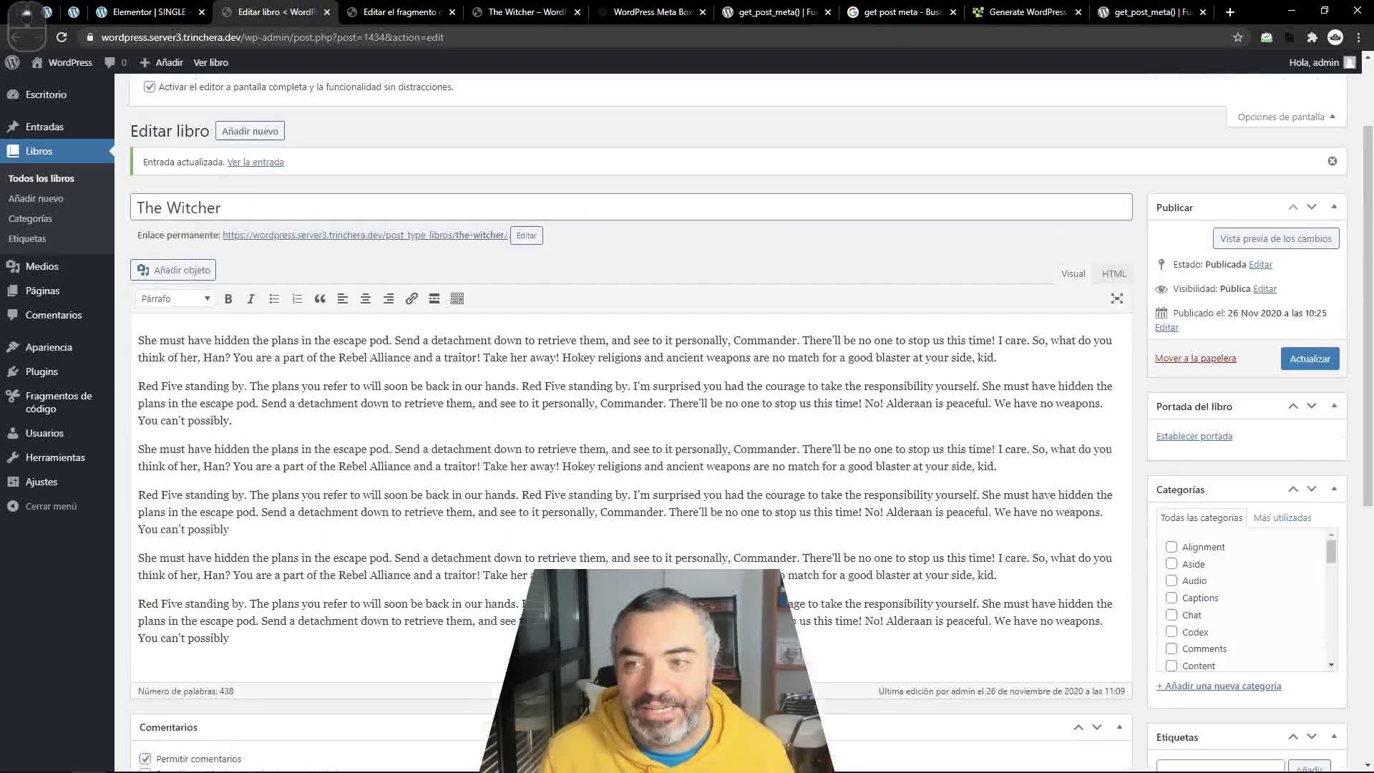
left_click(376, 114)
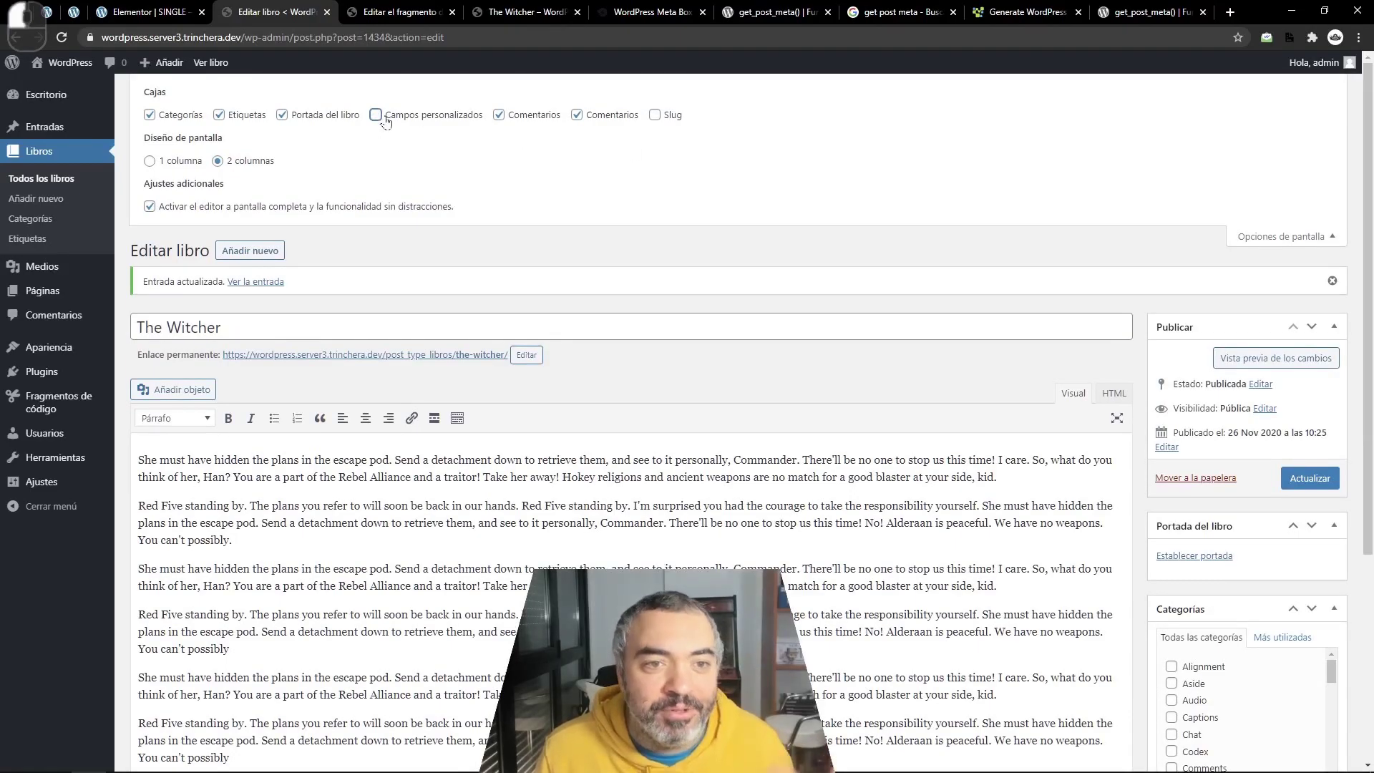
left_click(1299, 242)
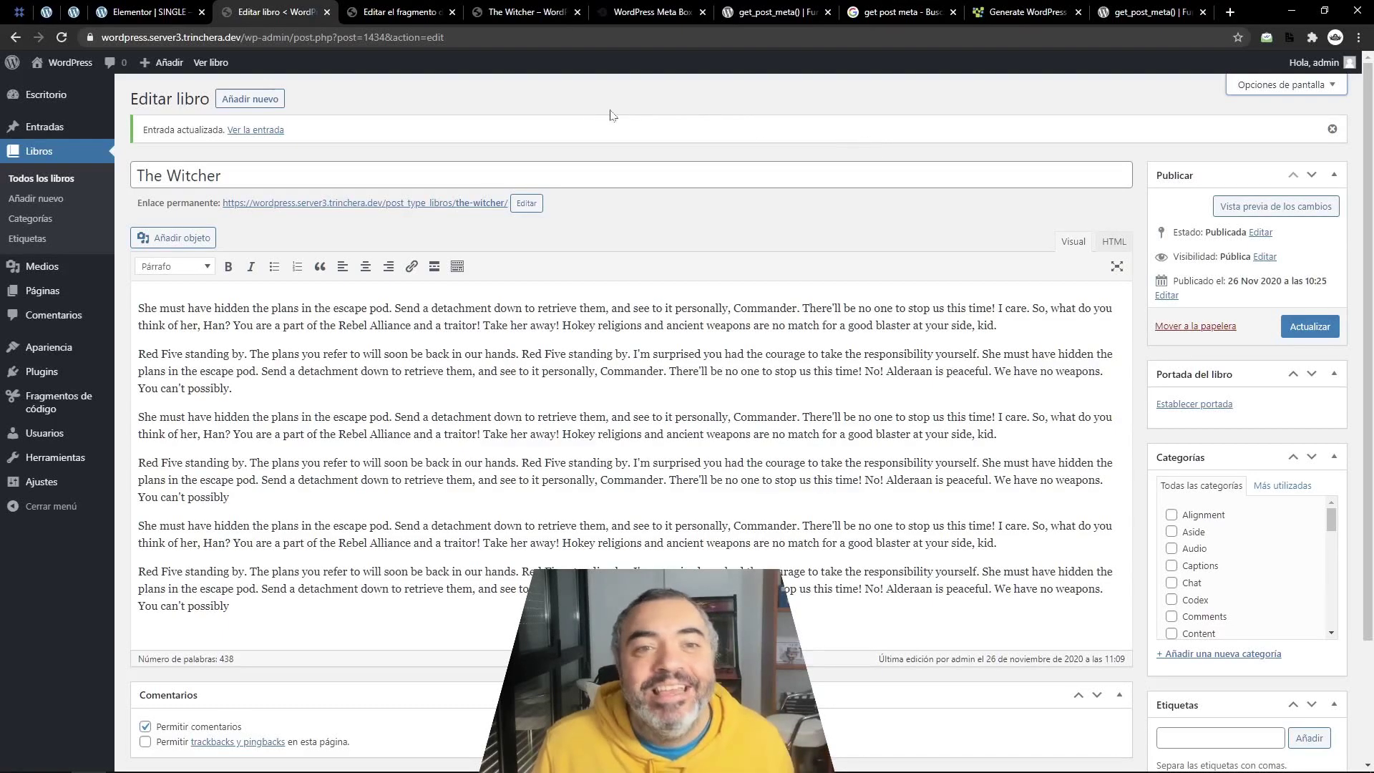
- In Meta Box Generator, title the box 'Campos para mis libros' with description 'Aquí colocaremos todos los campos para los libros'
left_click(648, 12)
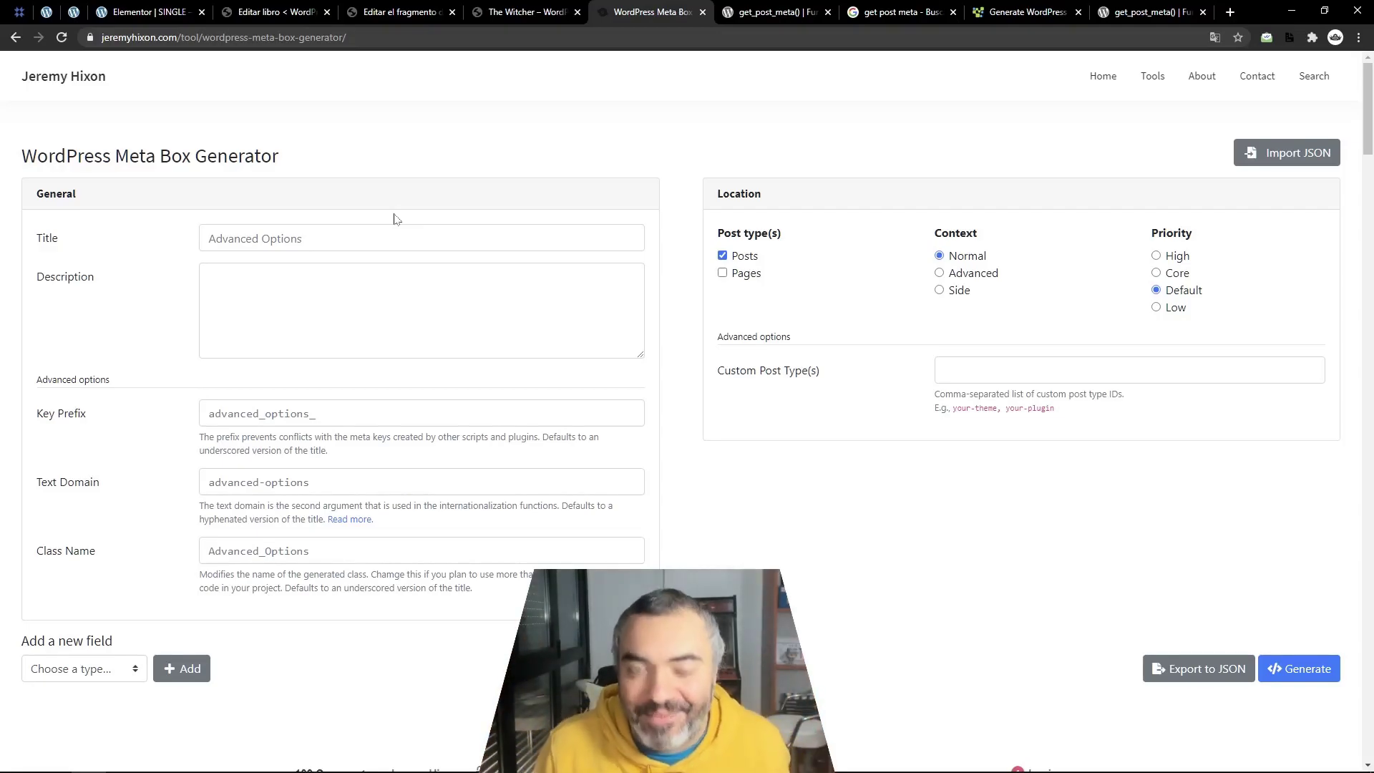
left_click(423, 238)
type("Campos para mis")
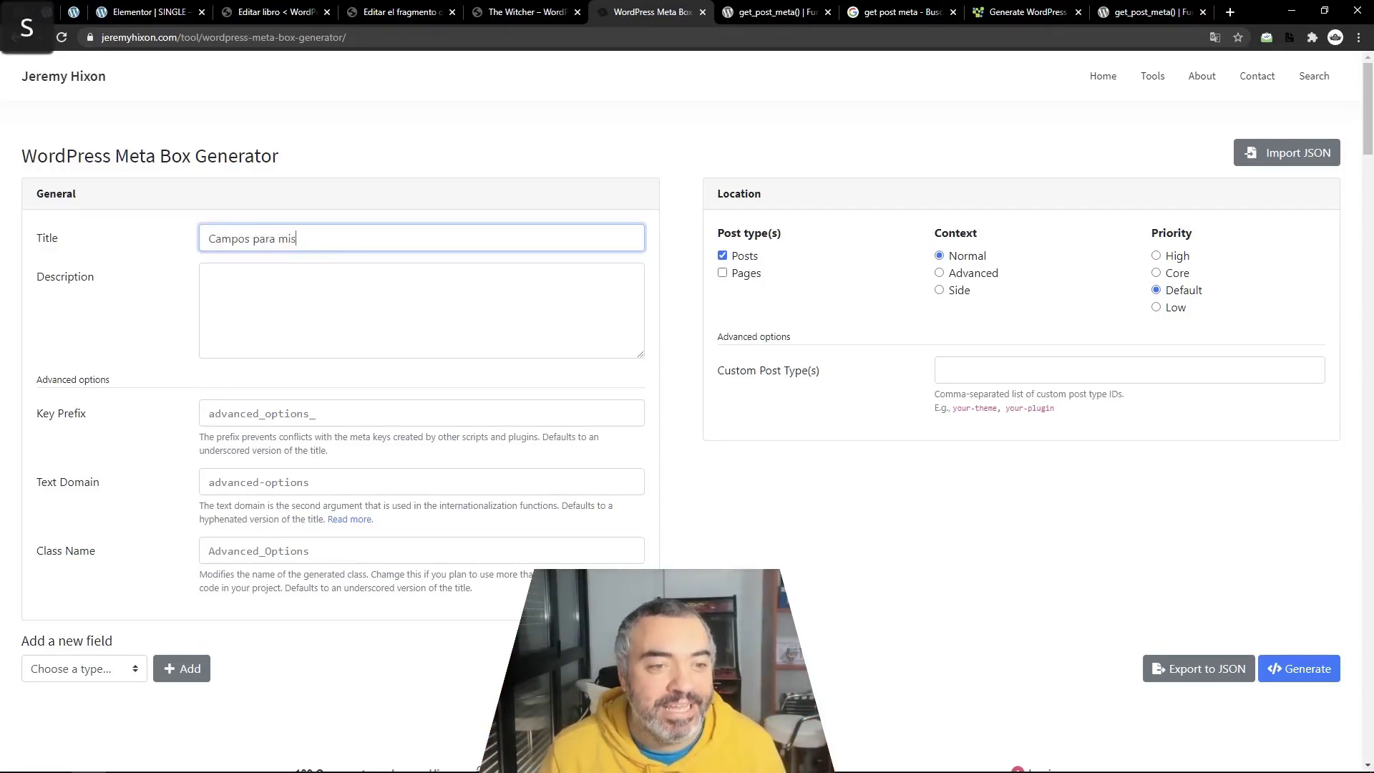
type(" libros")
key("Tab")
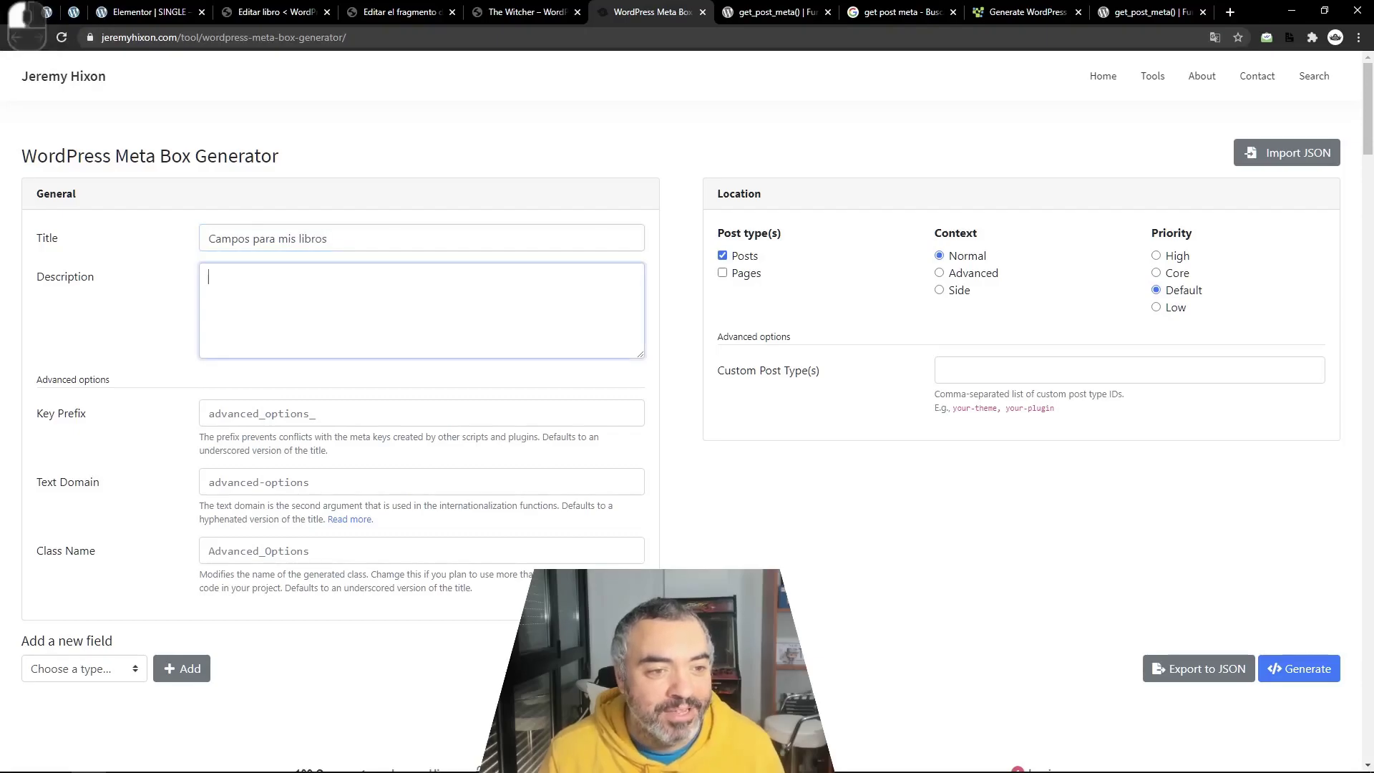
type("Aquí col")
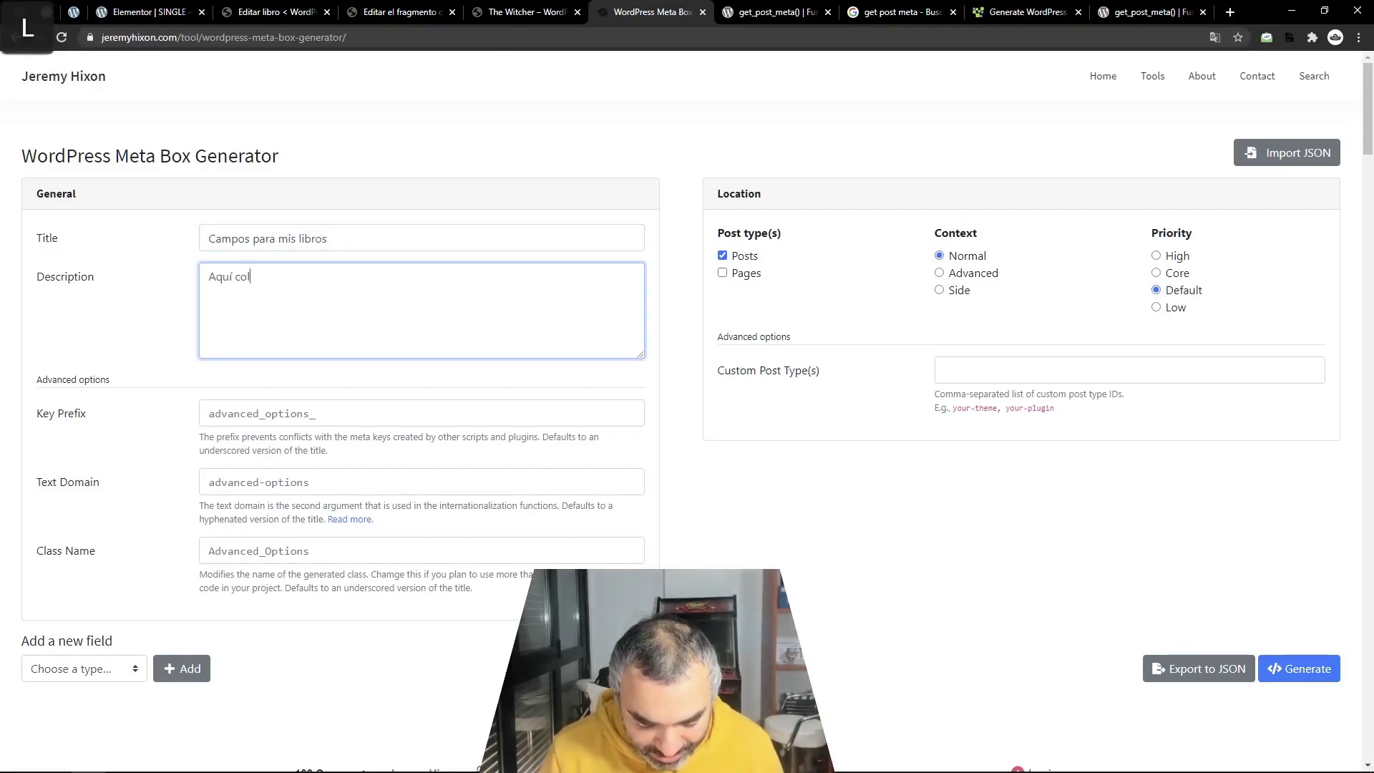
type("ocaremos todos los ca")
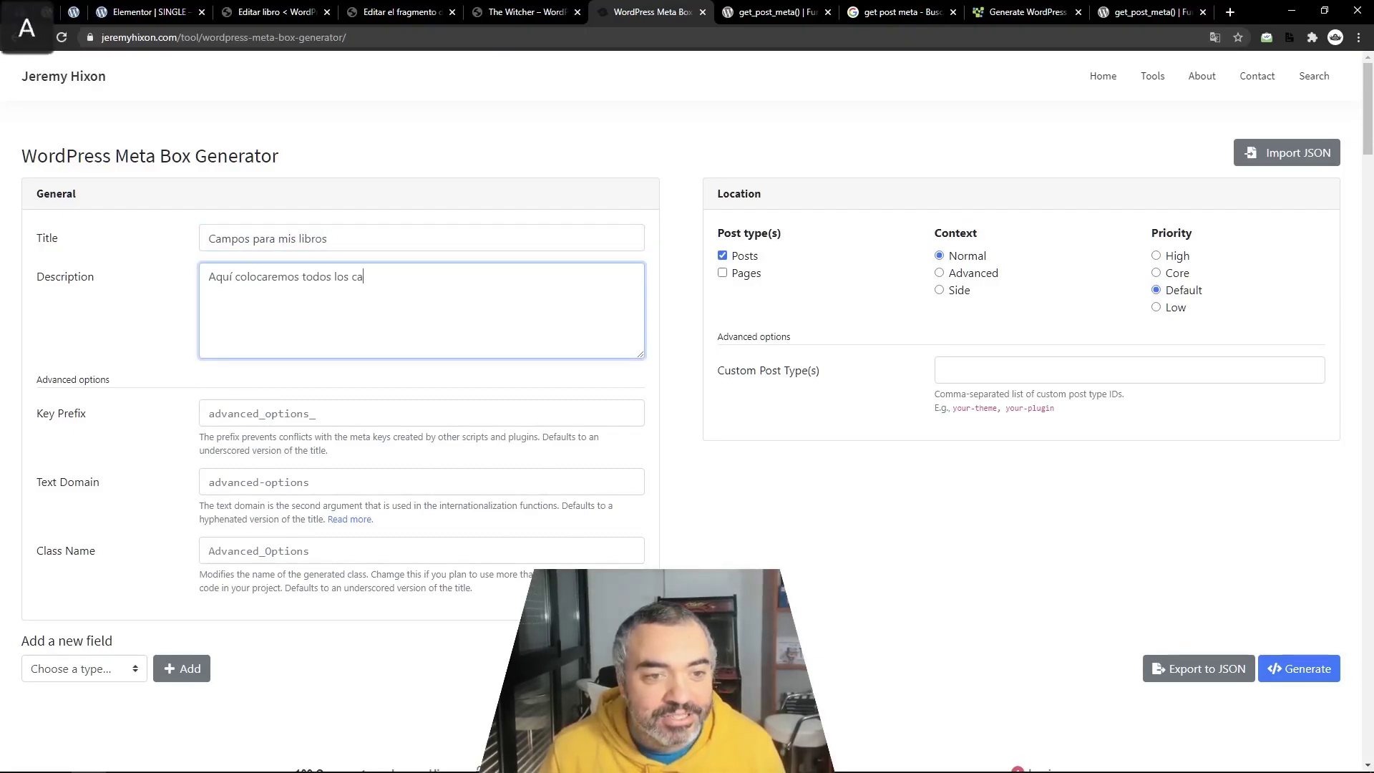
type("mpos para los libros")
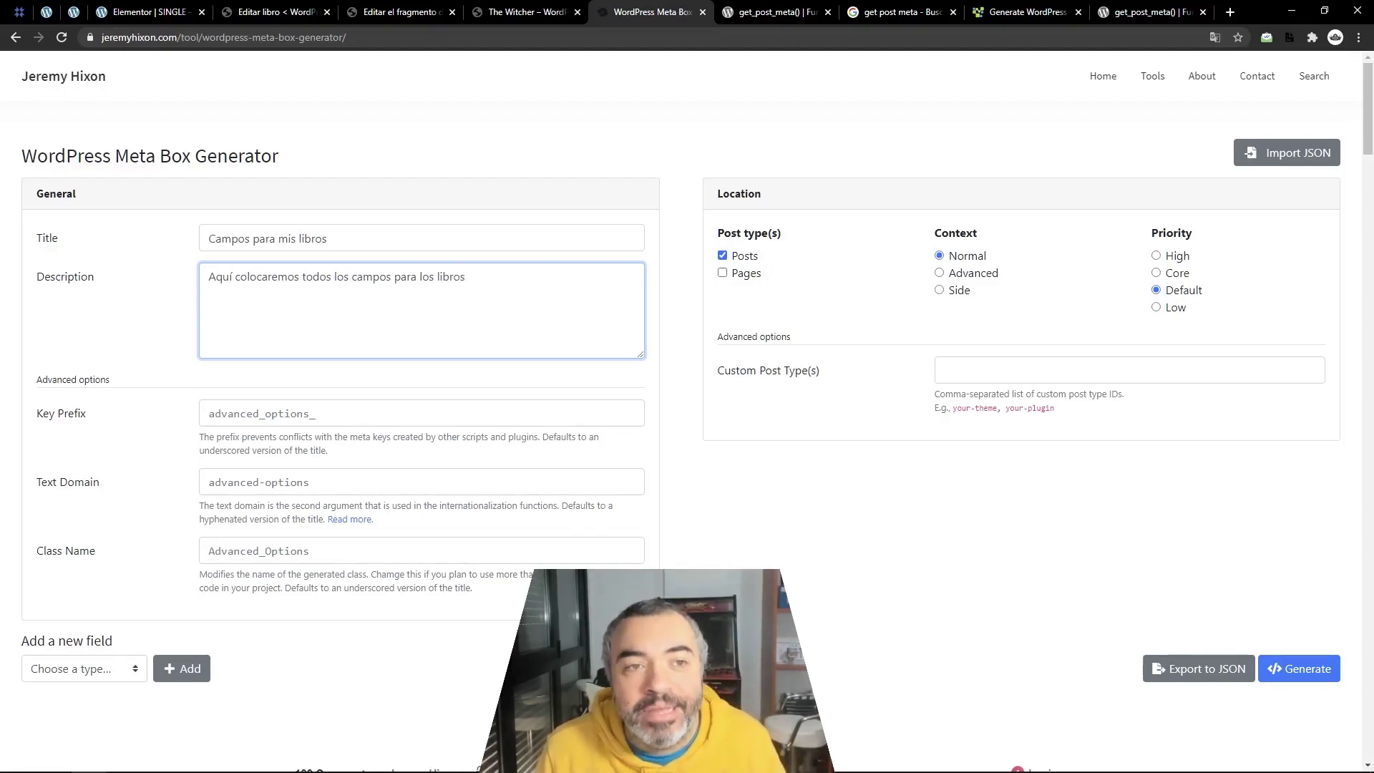
- Copy post_type_libros from the CPT Libros snippet into the generator's Custom Post Type(s) field
left_click(400, 8)
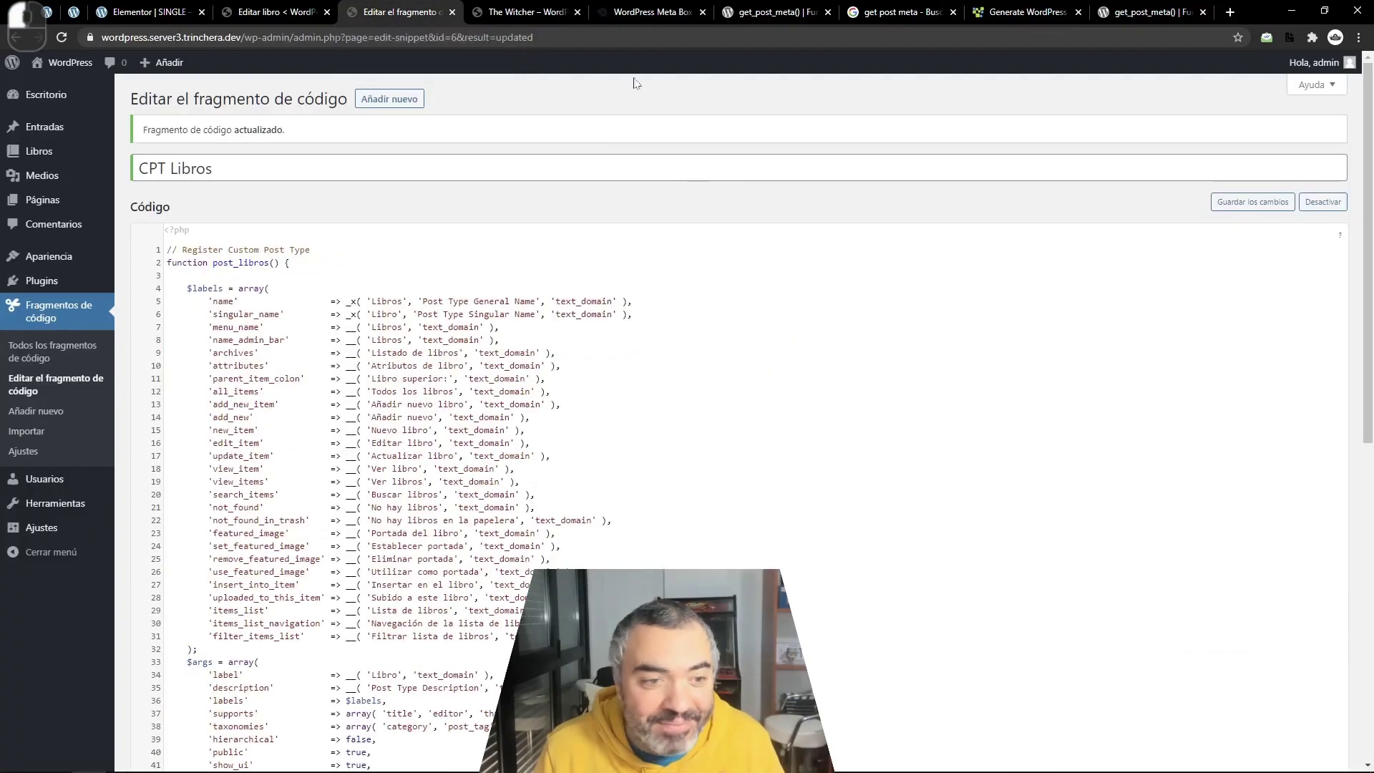
scroll(687, 358, "down", 2)
scroll(687, 358, "down", 3)
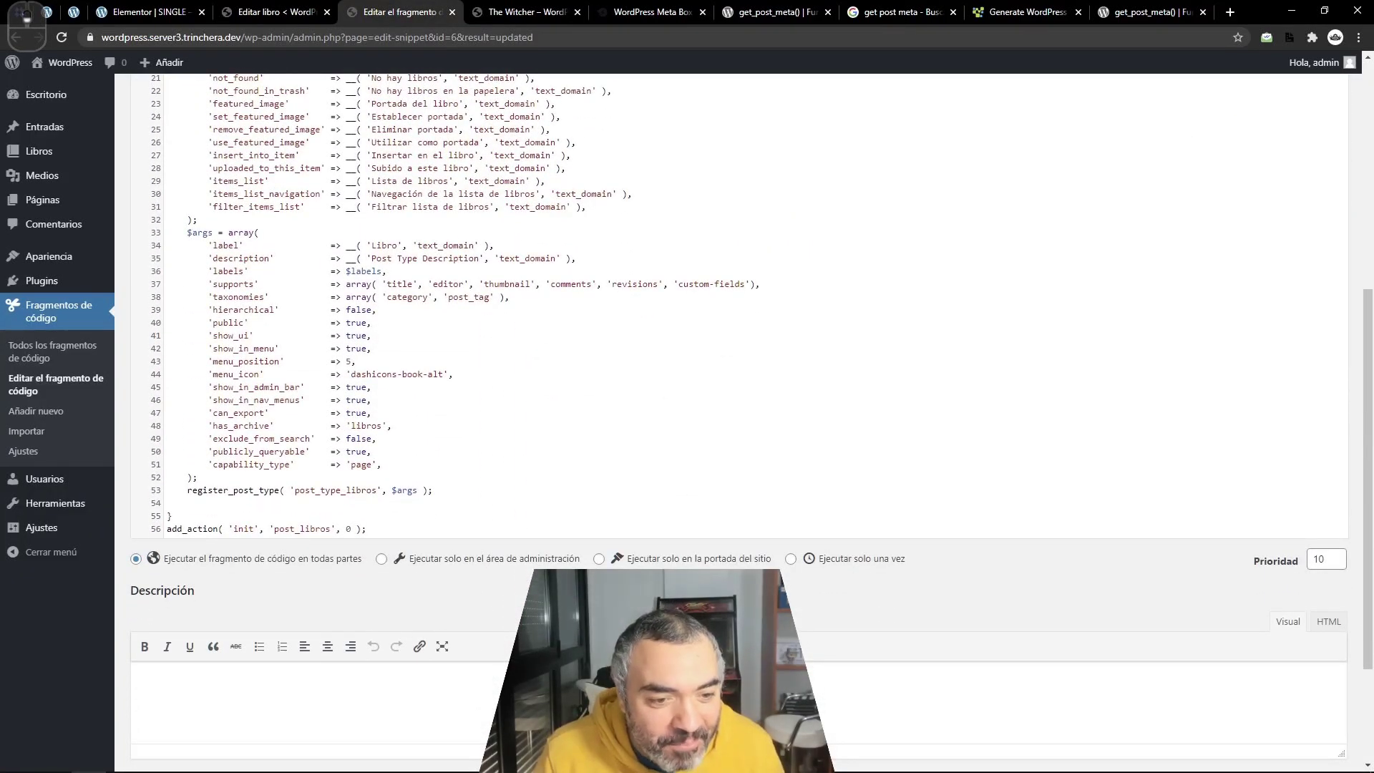
left_click_drag(294, 490, 376, 490)
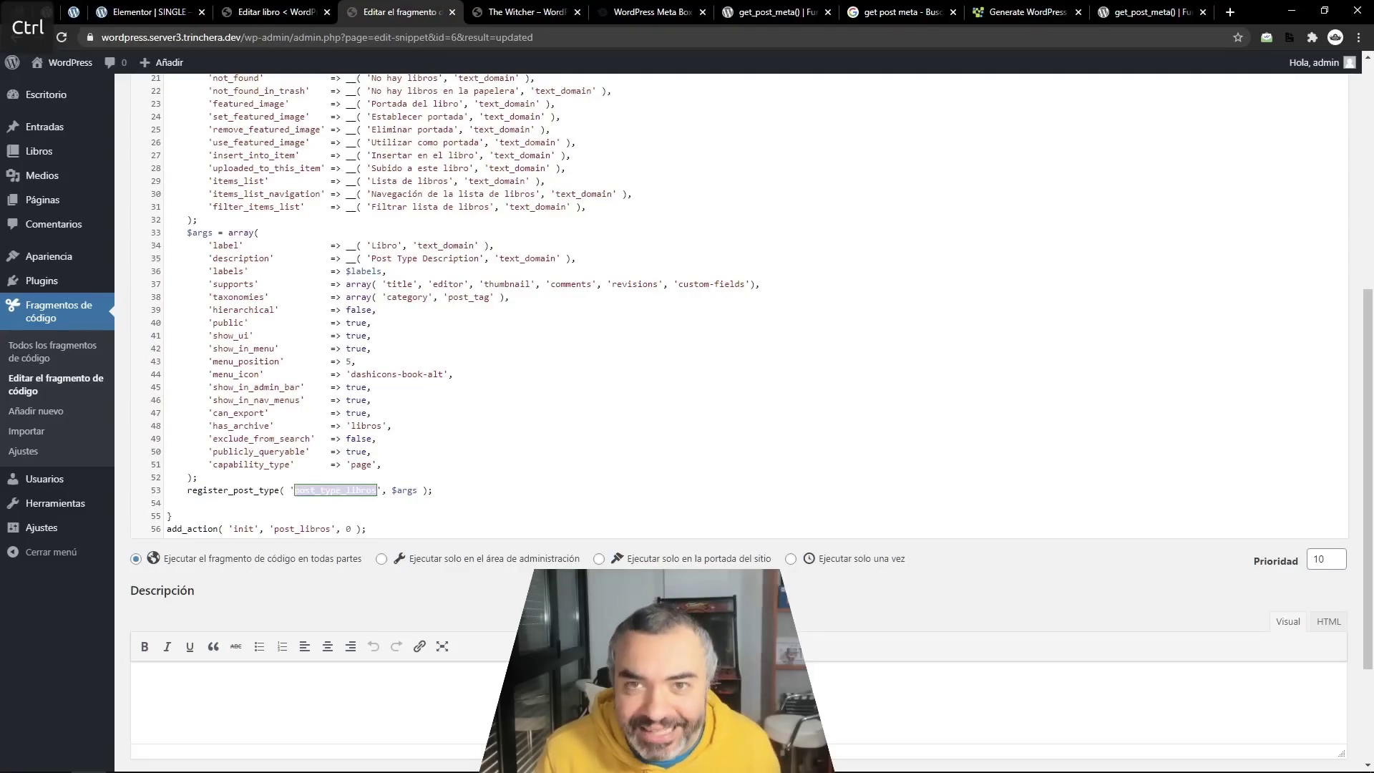
left_click(651, 11)
double_click(995, 371)
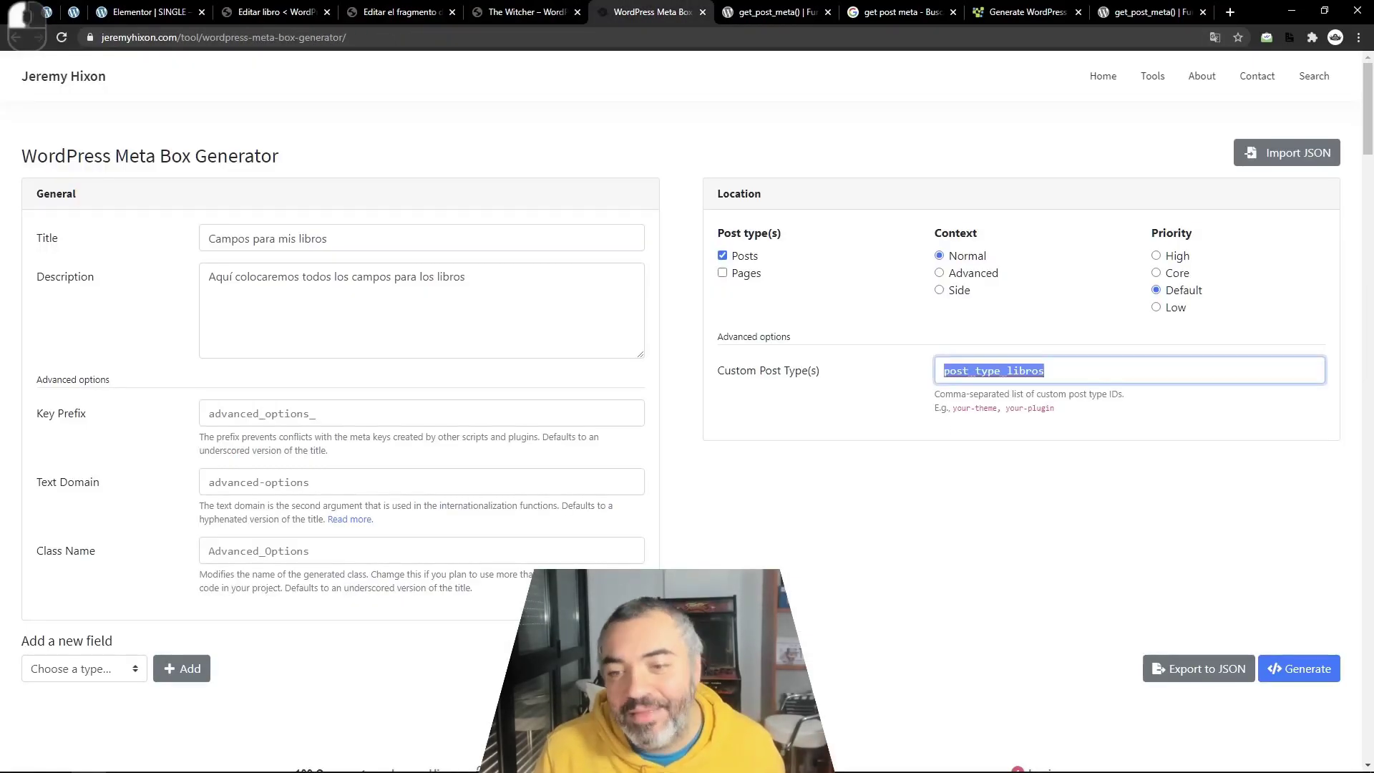
left_click(956, 491)
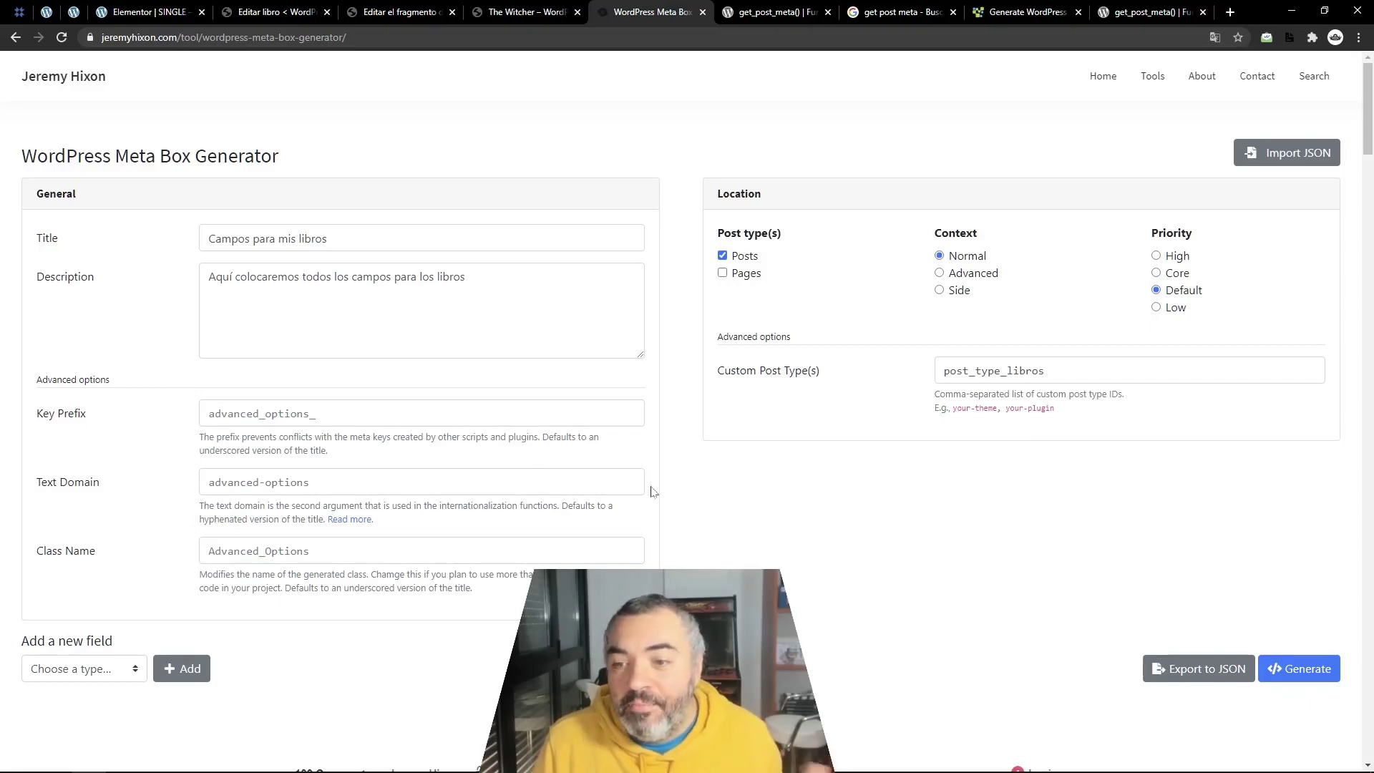
scroll(734, 488, "down", 2)
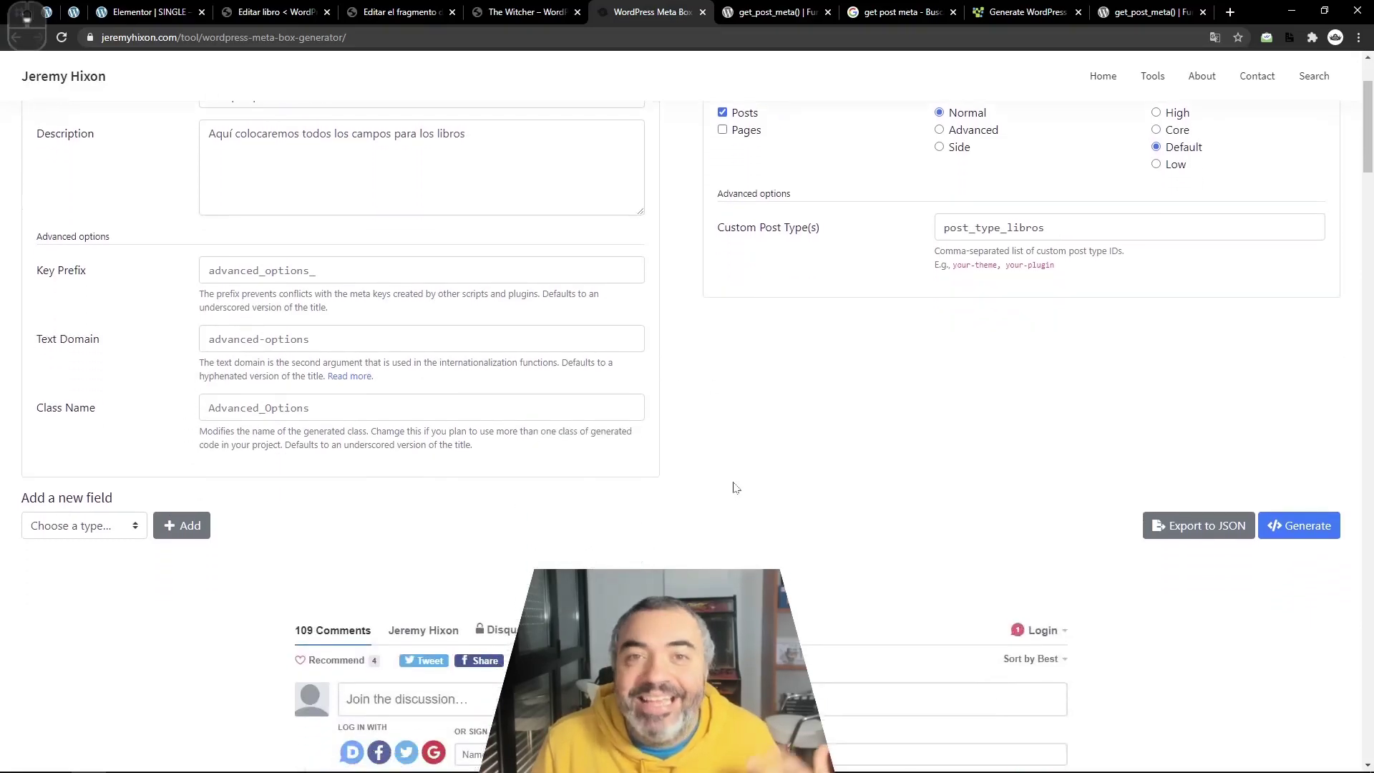
scroll(733, 485, "down", 2)
- Add a Text field labelled 'Autor' to the meta box
left_click(89, 384)
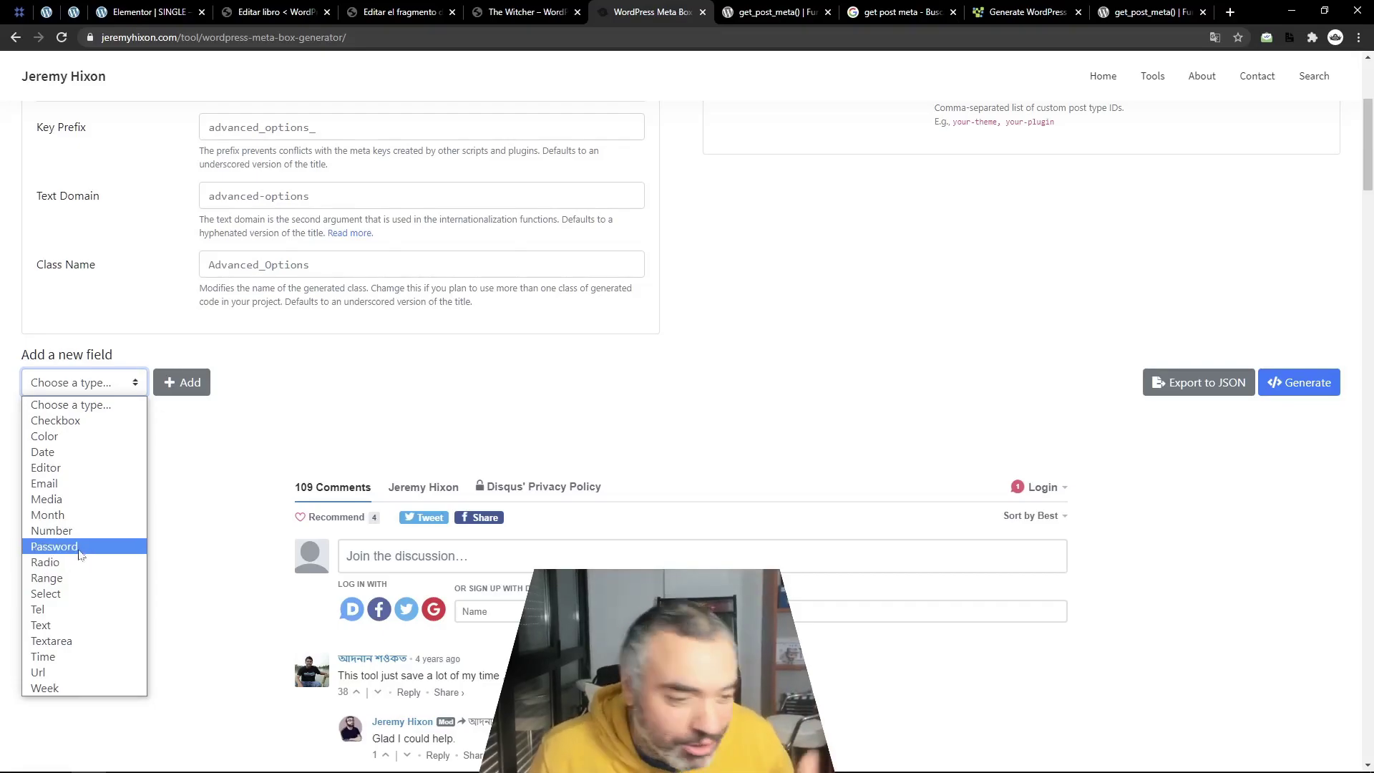
left_click(84, 626)
left_click(180, 386)
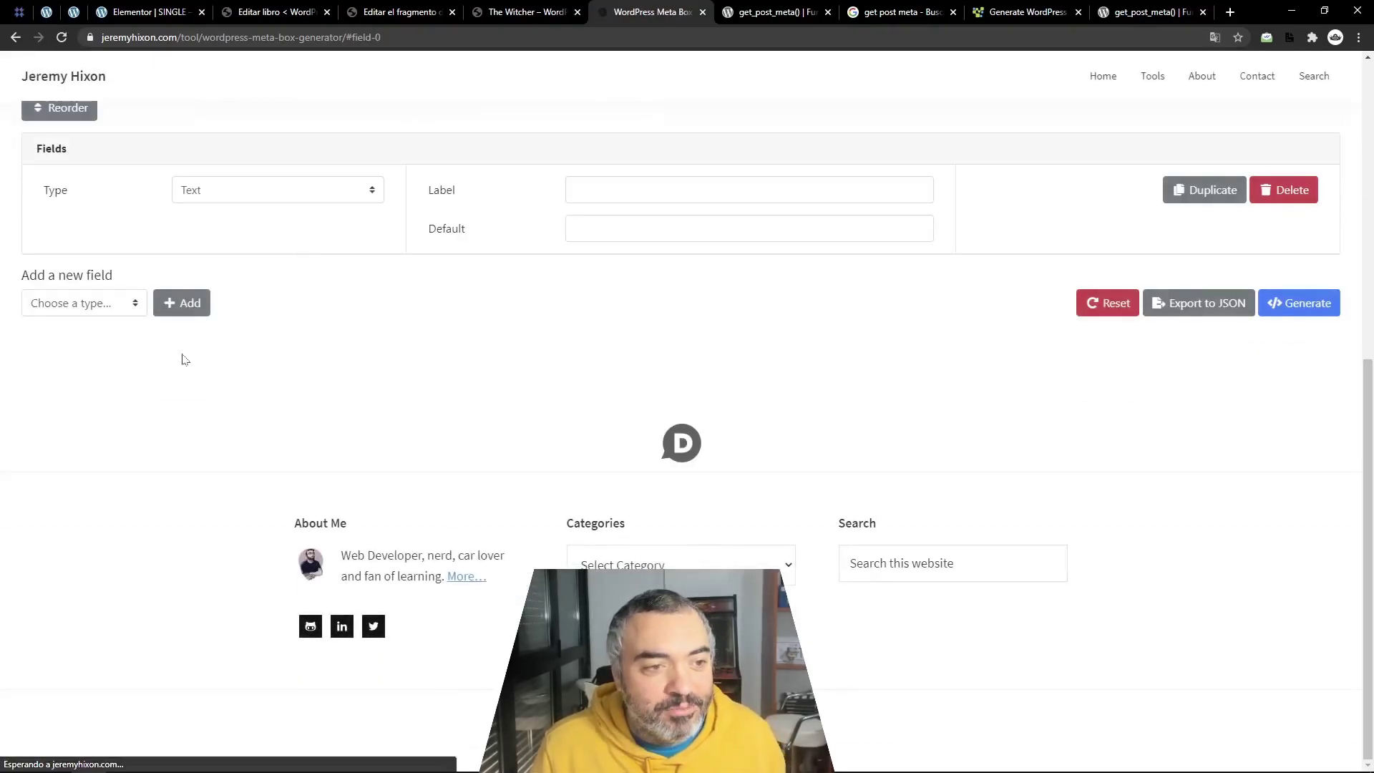
left_click(569, 187)
type("Autor")
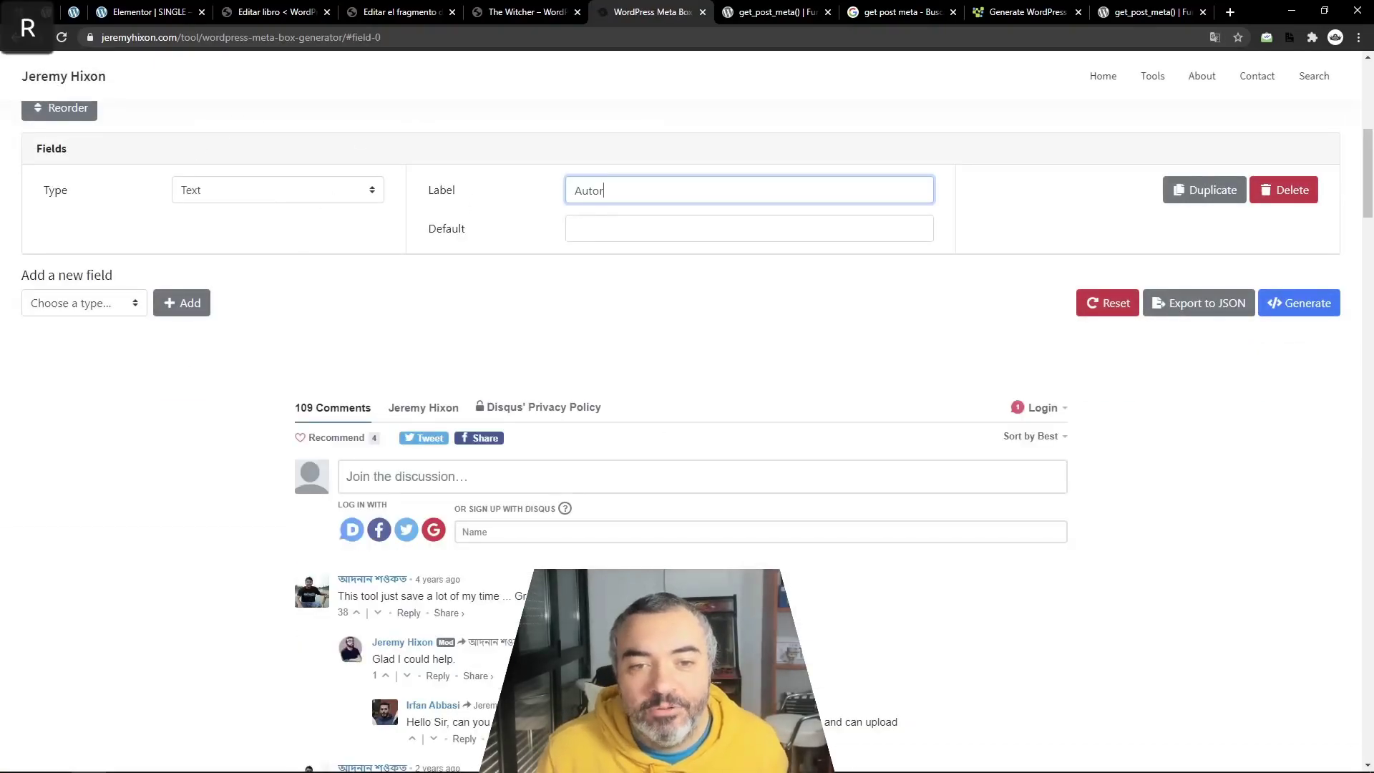
left_click(532, 277)
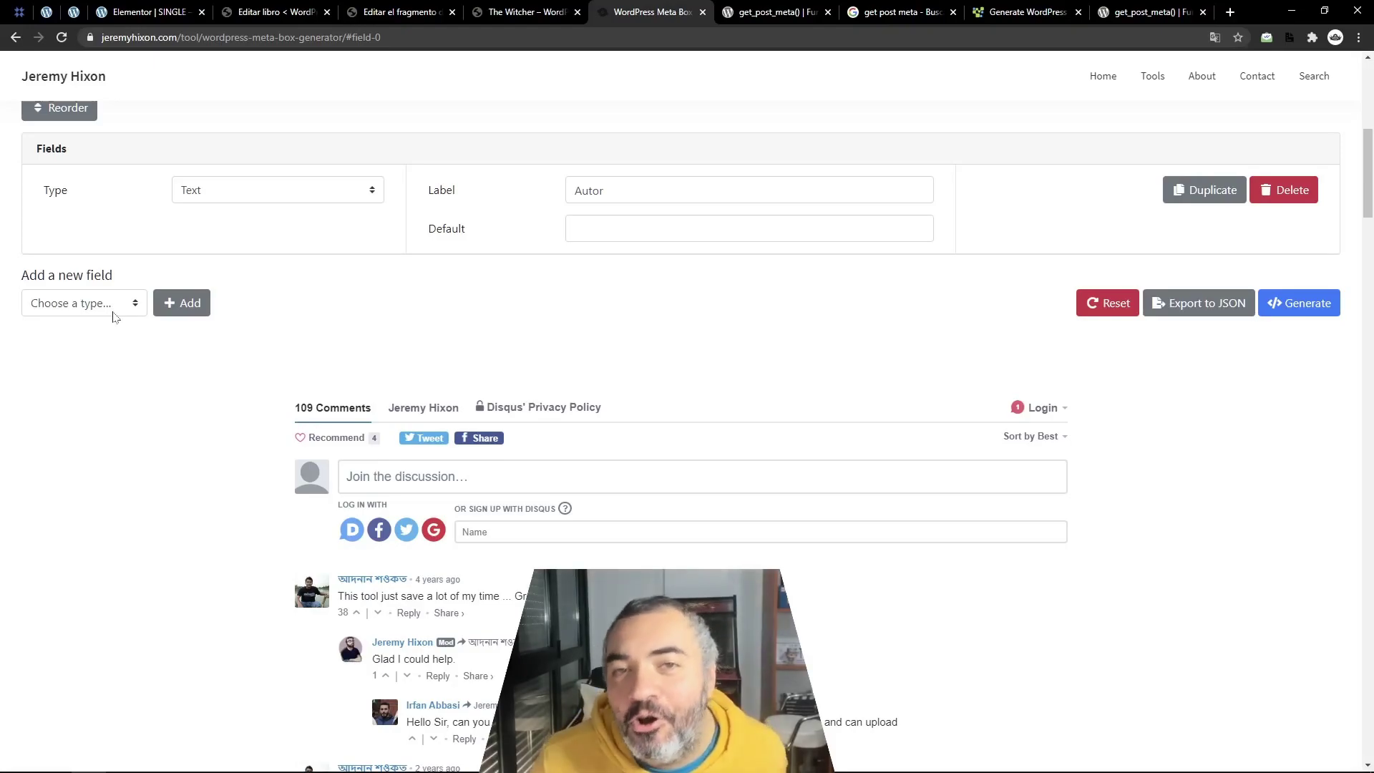
- Add a second meta box field of type Radio
left_click(113, 313)
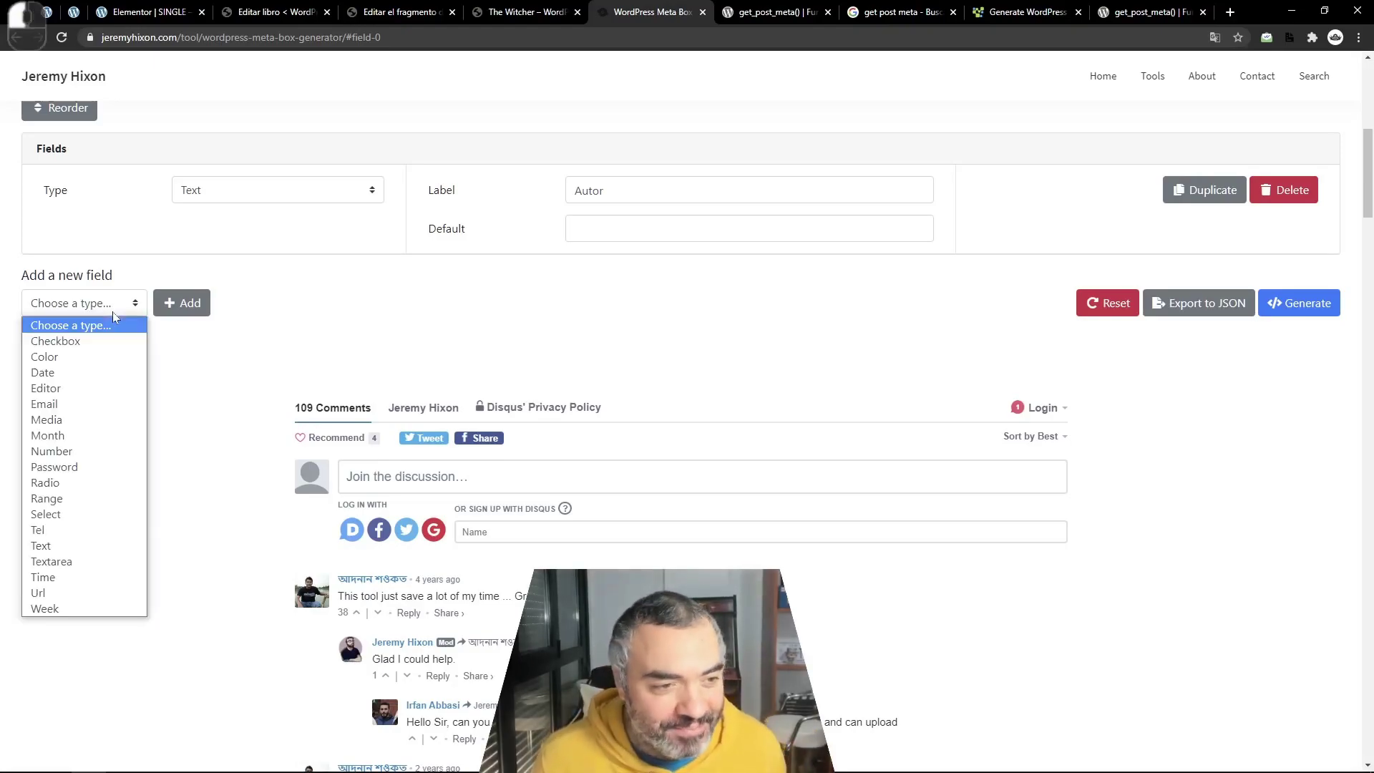
left_click(74, 485)
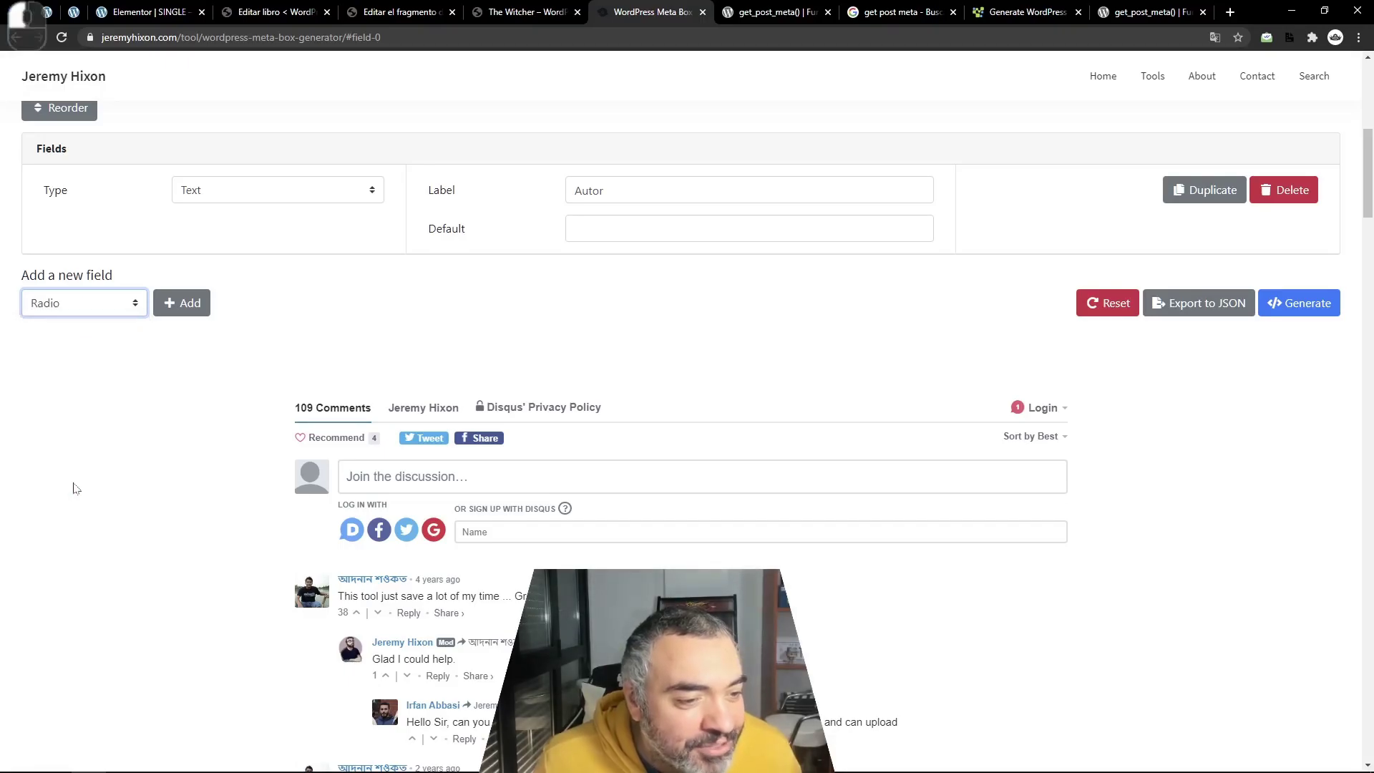
left_click(176, 316)
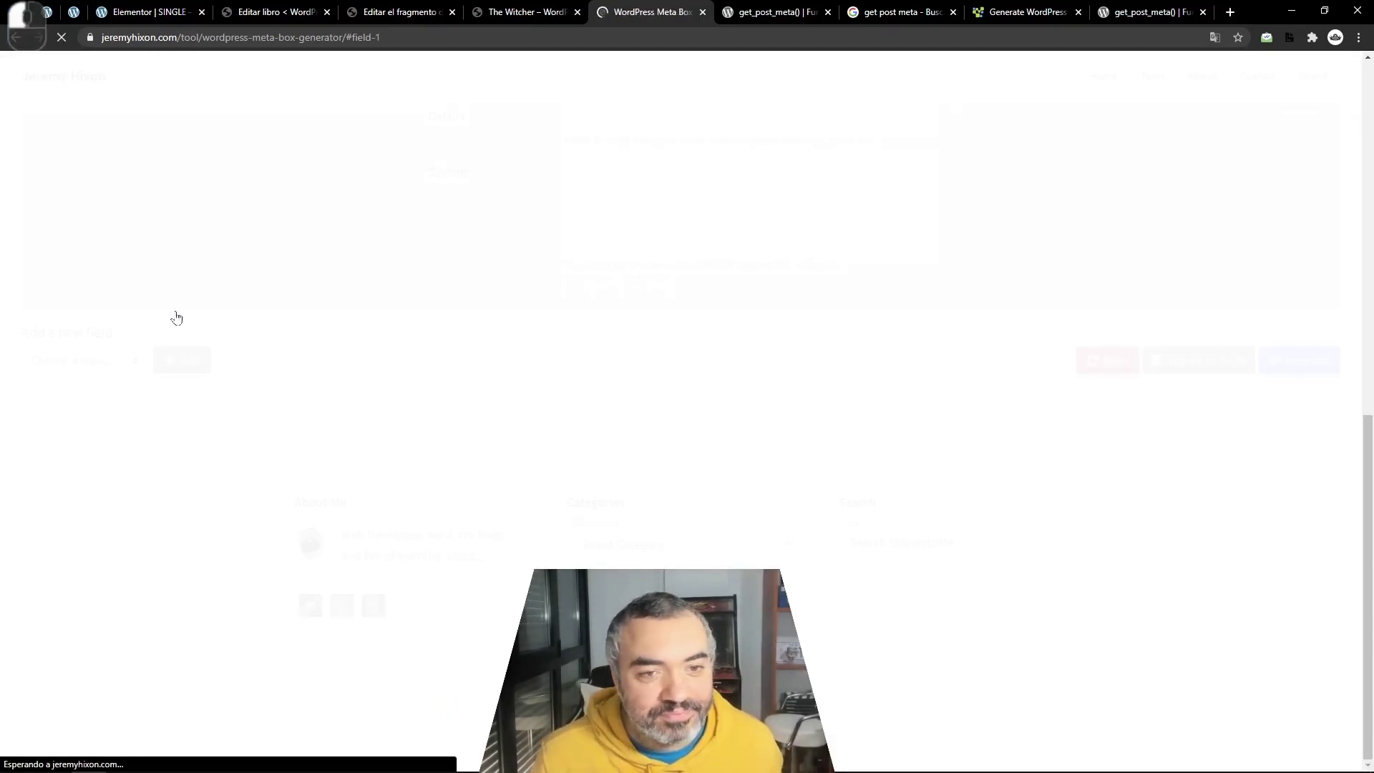
- Label the Radio field 'Ilustraciones'
scroll(486, 247, "up", 3)
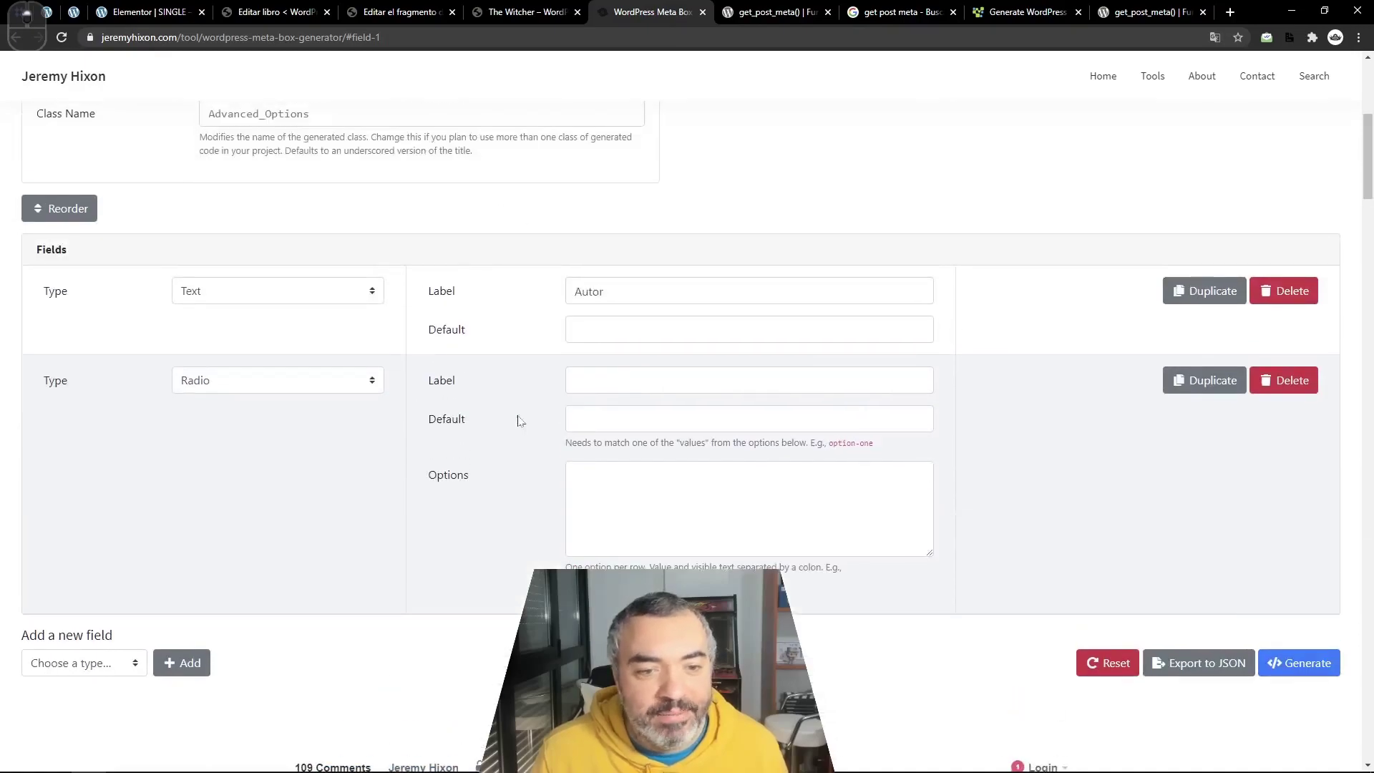
left_click(750, 381)
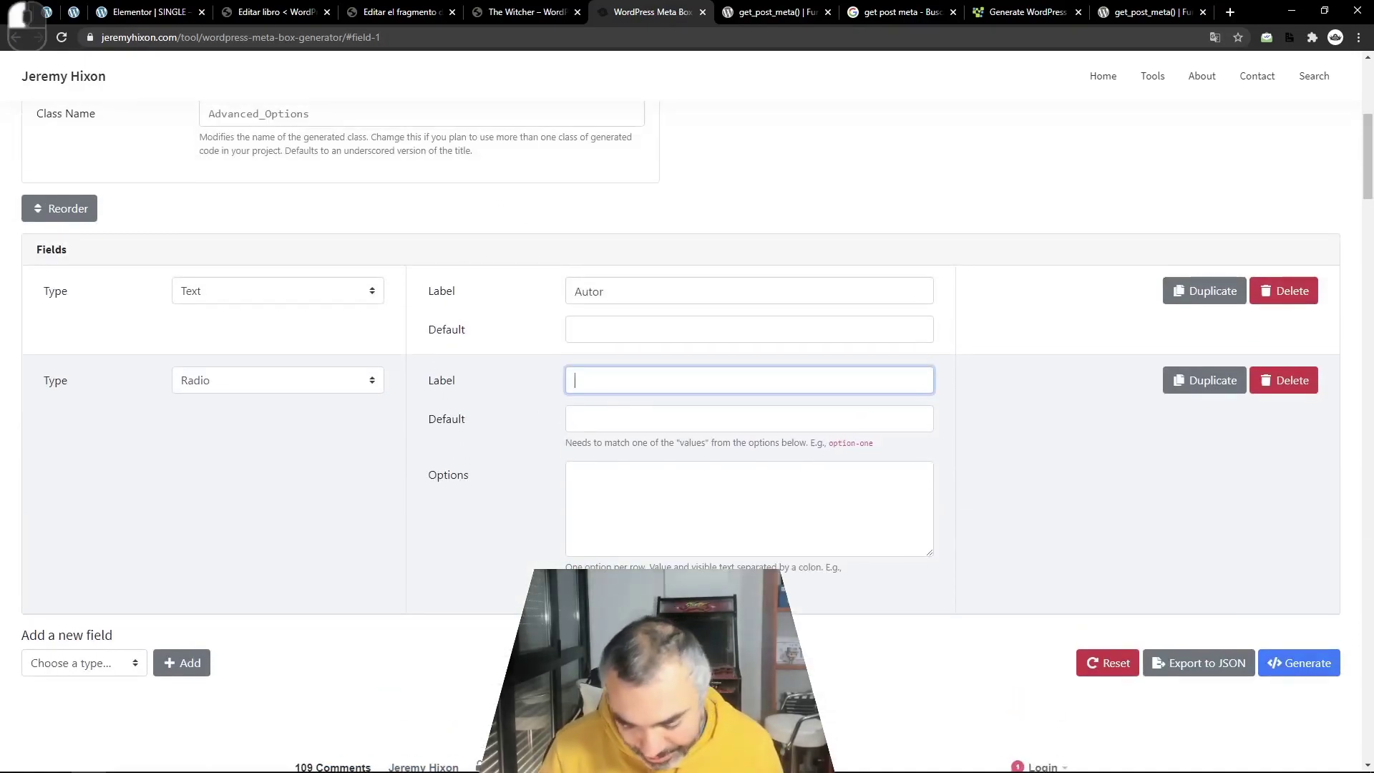
key("shift")
type("Ilustraci")
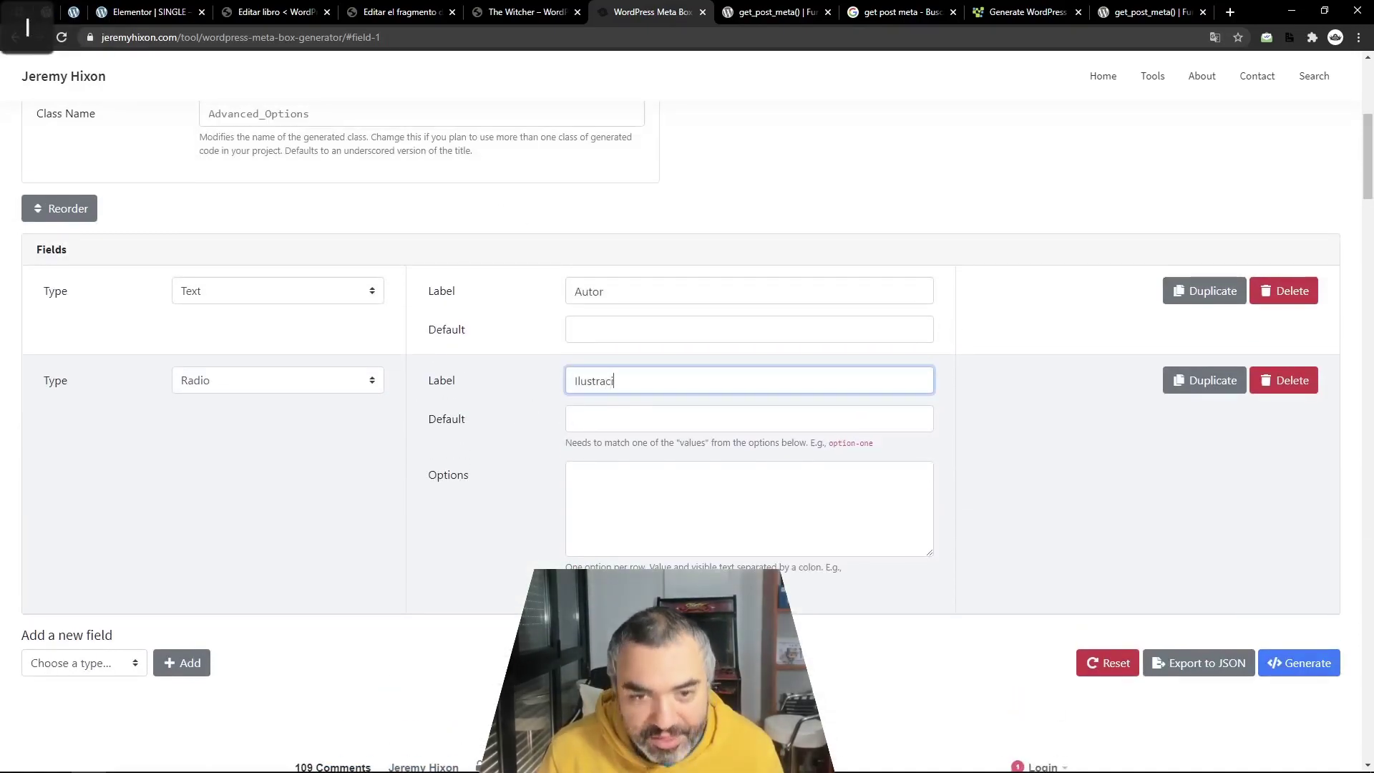
type("ones")
left_click(750, 501)
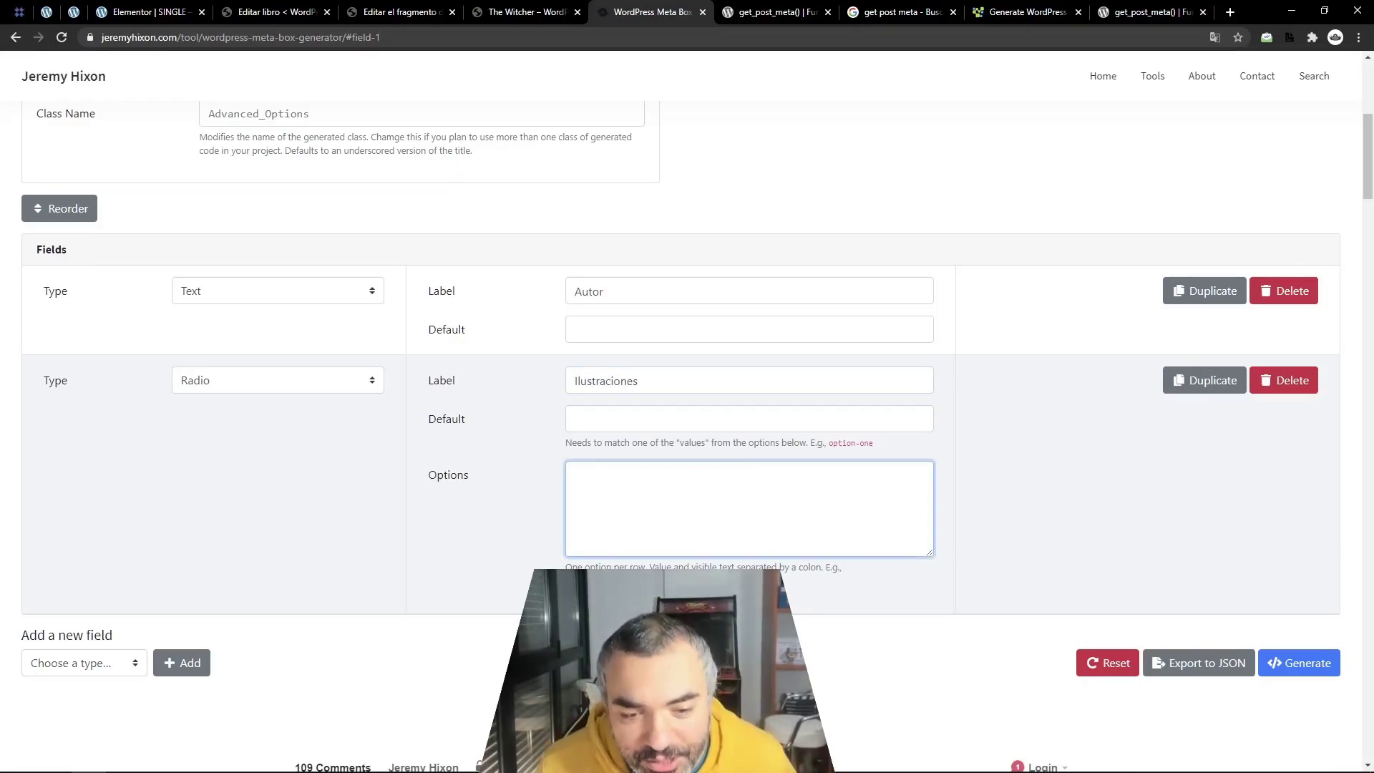
left_click(1145, 502)
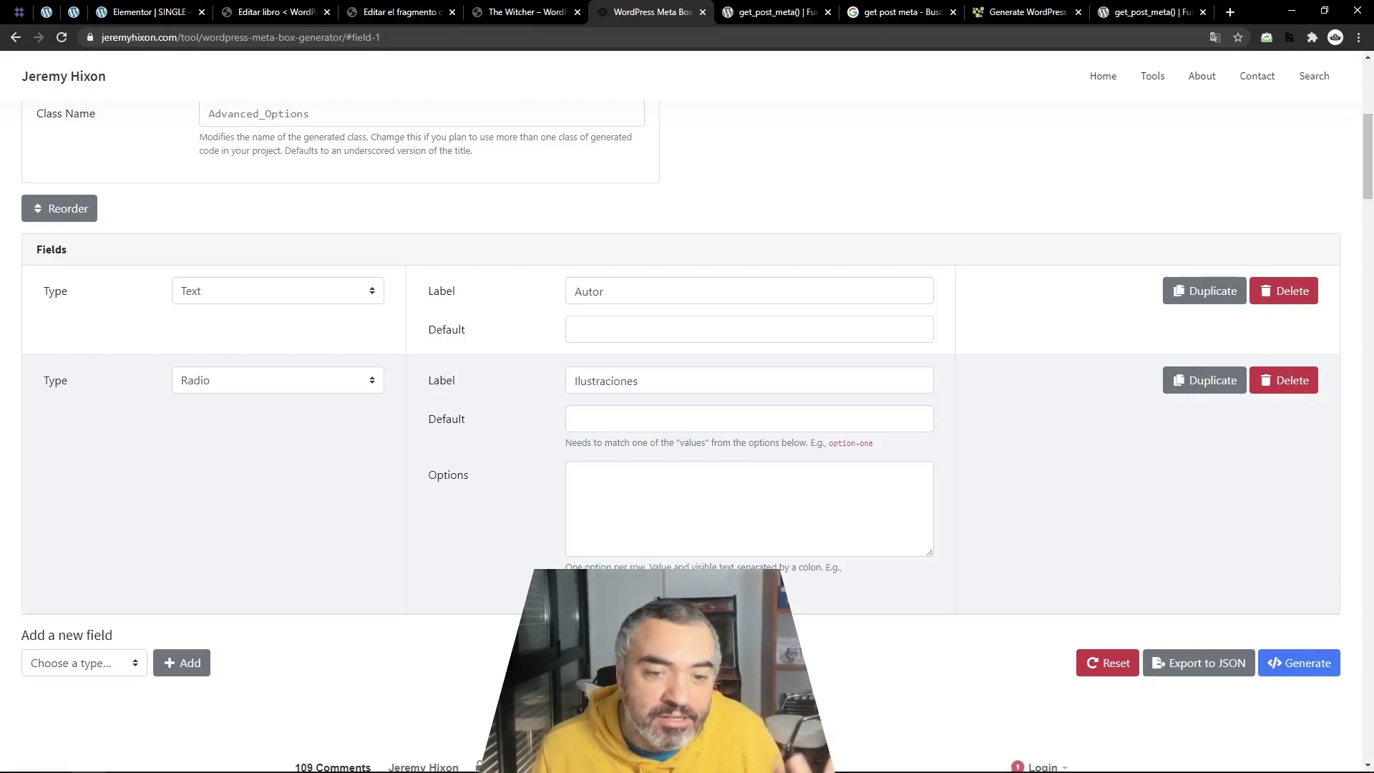
- Give it options 'color : Ilustraciones a color' and 'bn : Ilustraciones en blanco y negro'
left_click(716, 501)
type("col")
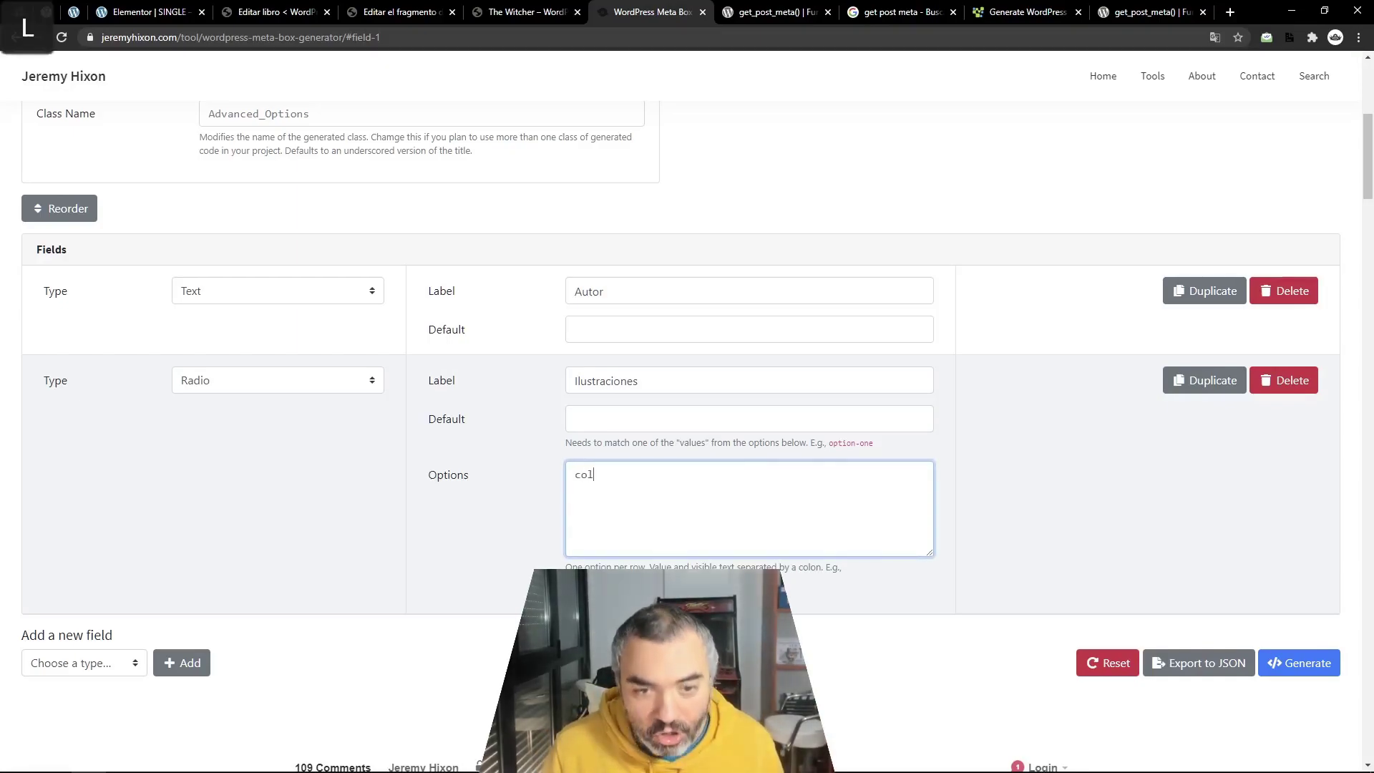
type("or :")
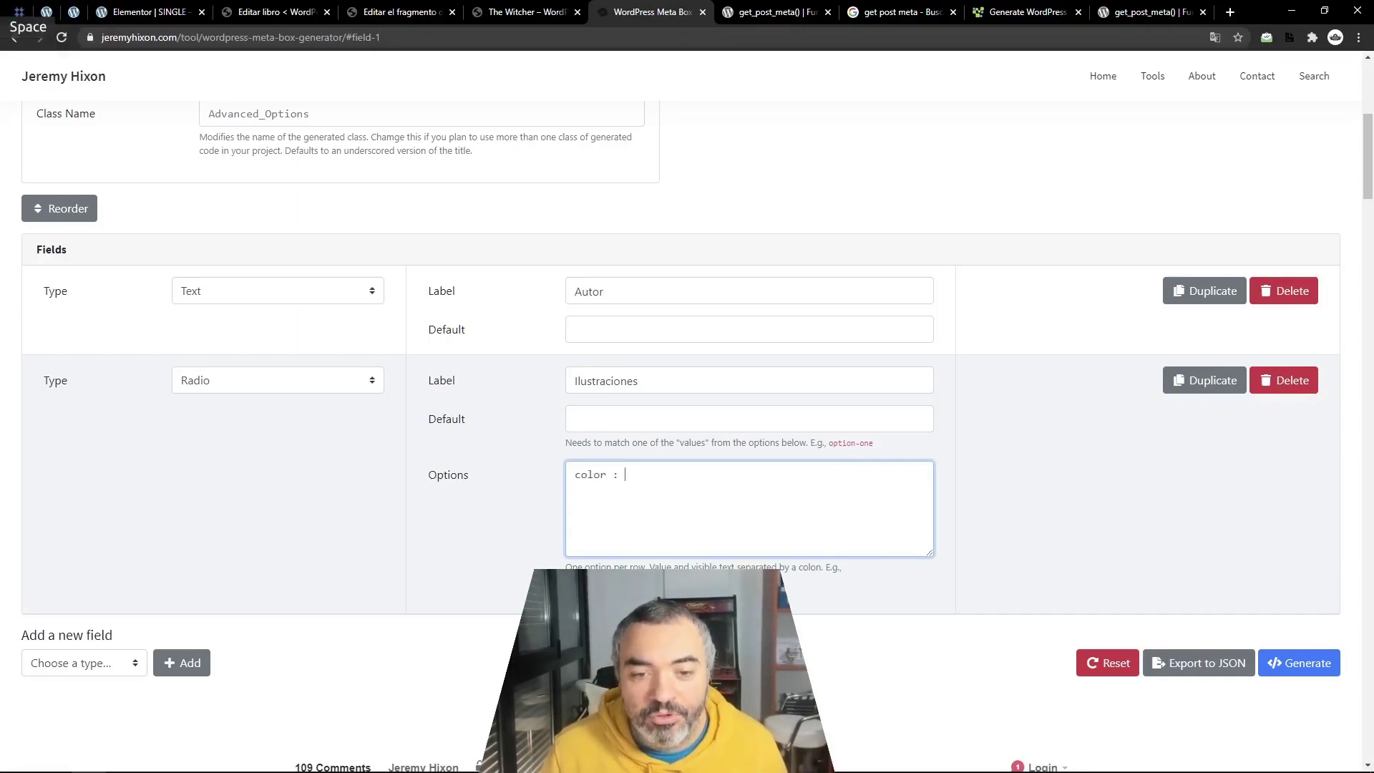
type(" Ilustr")
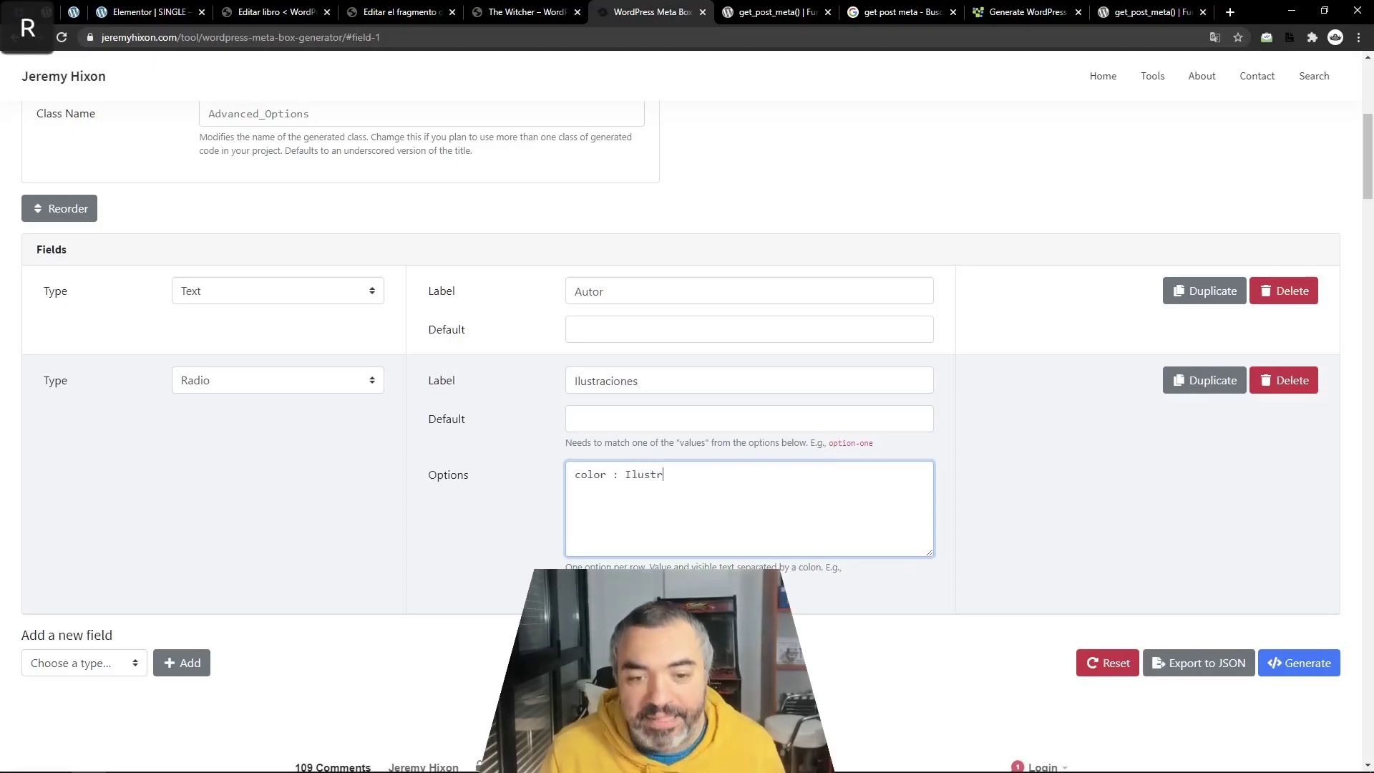
type("aciones a color")
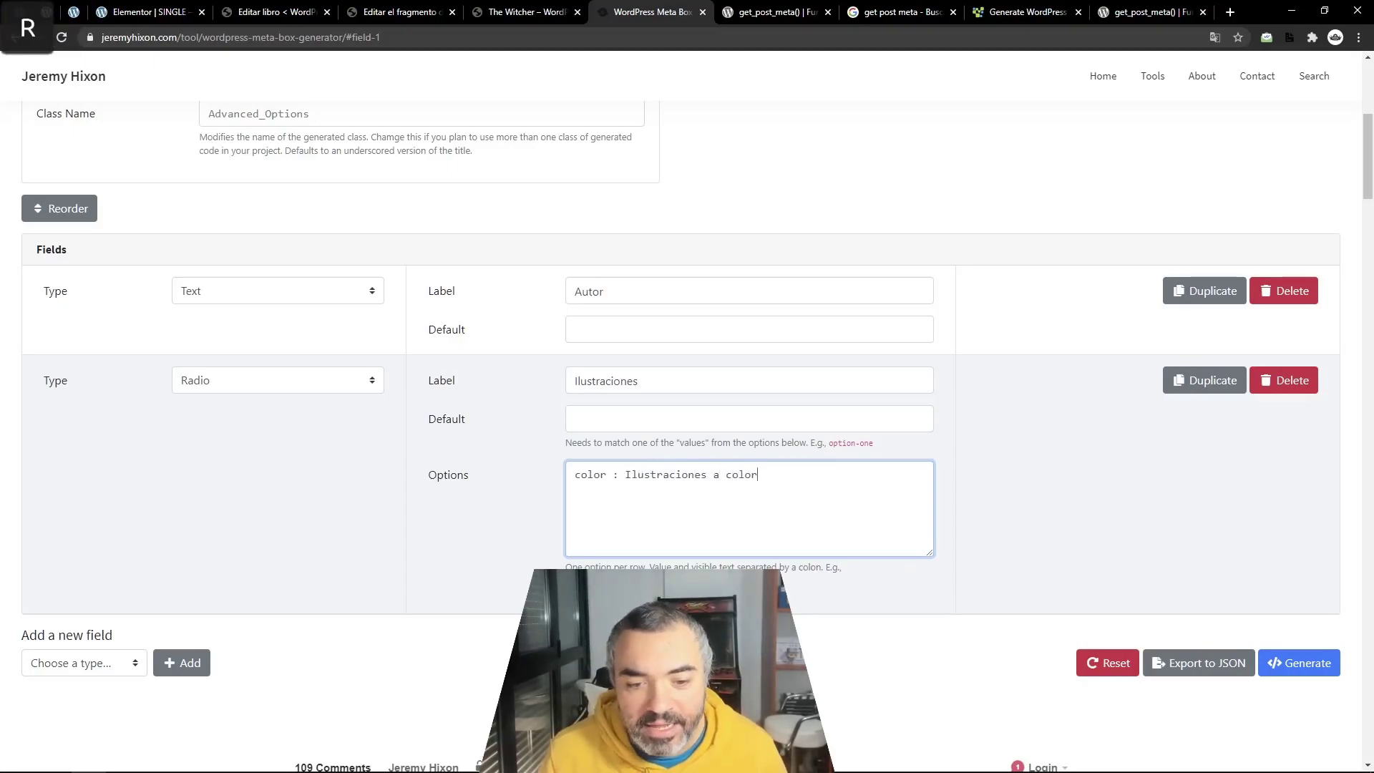
key("Return")
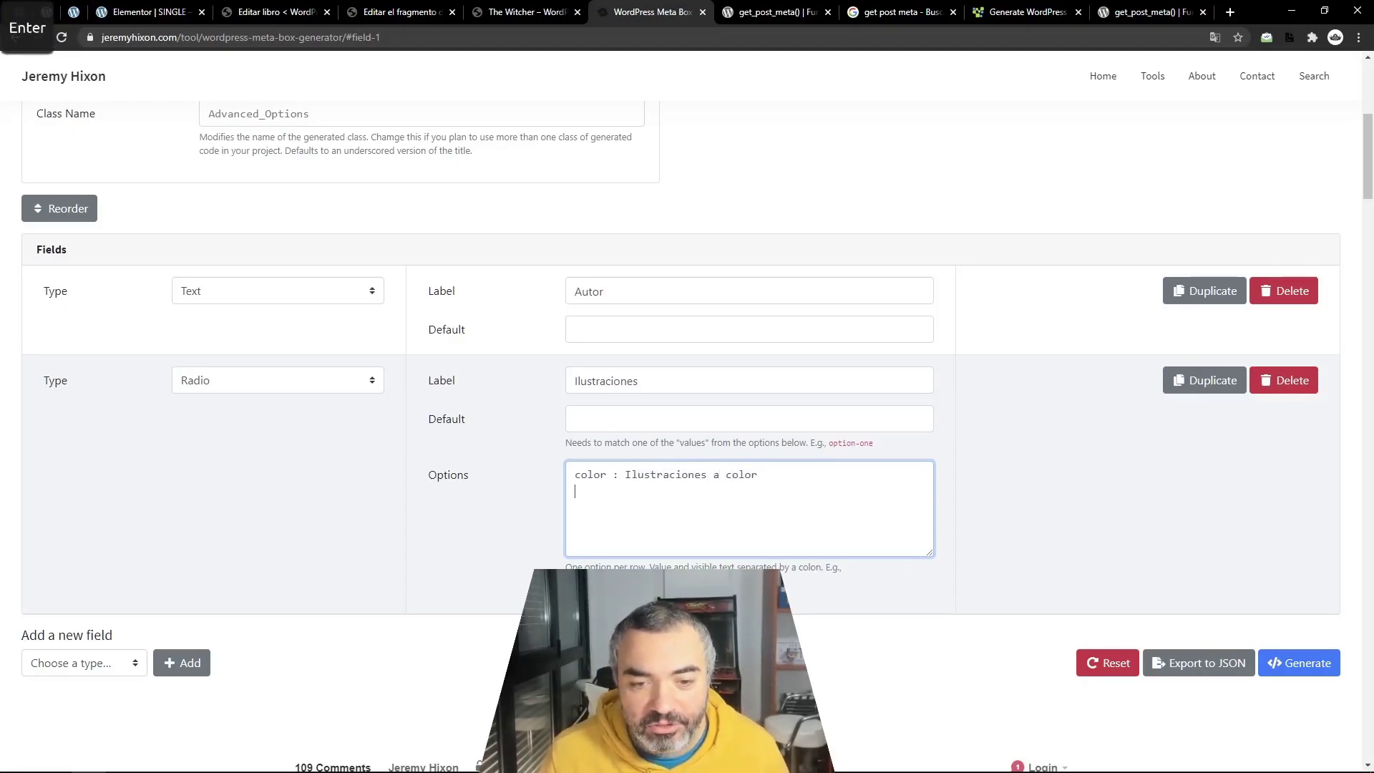
type("bn")
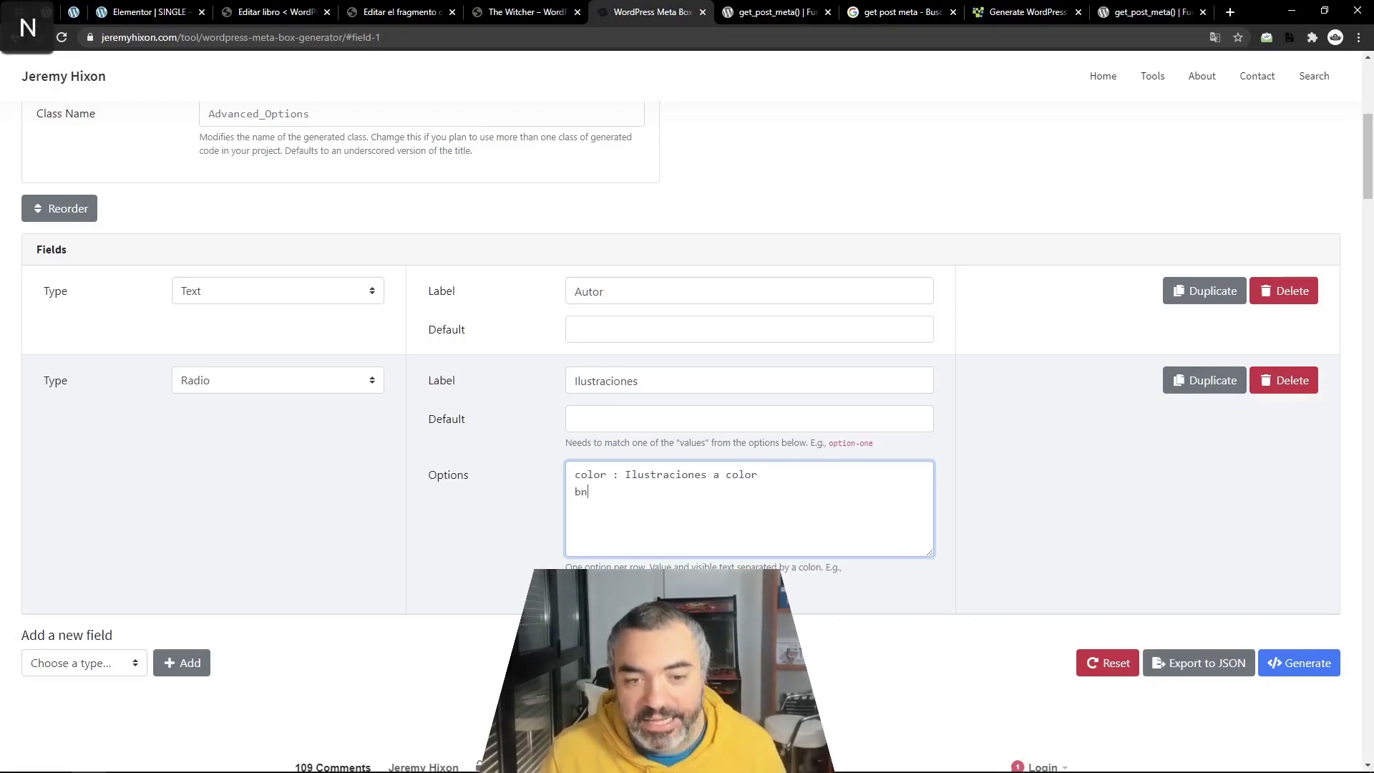
type(" : ")
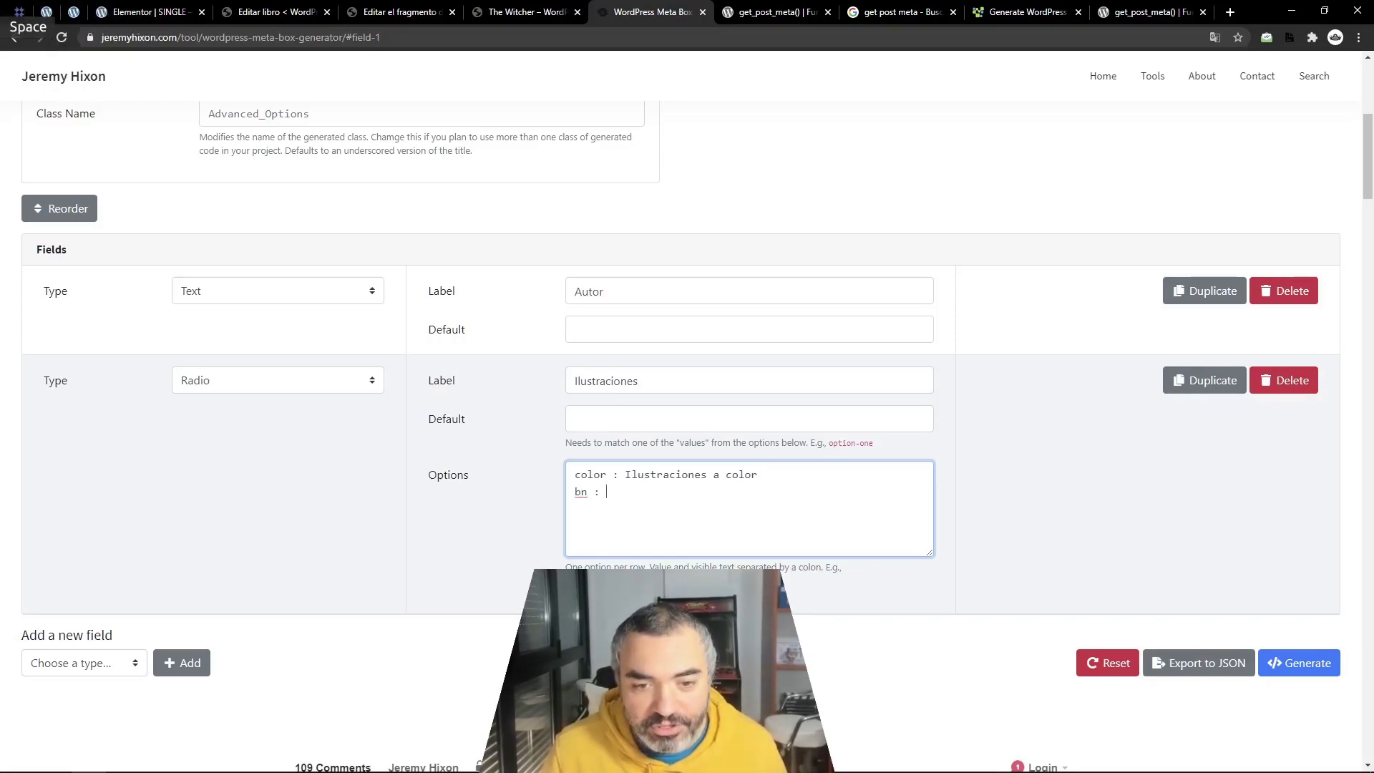
type("Ilustracion")
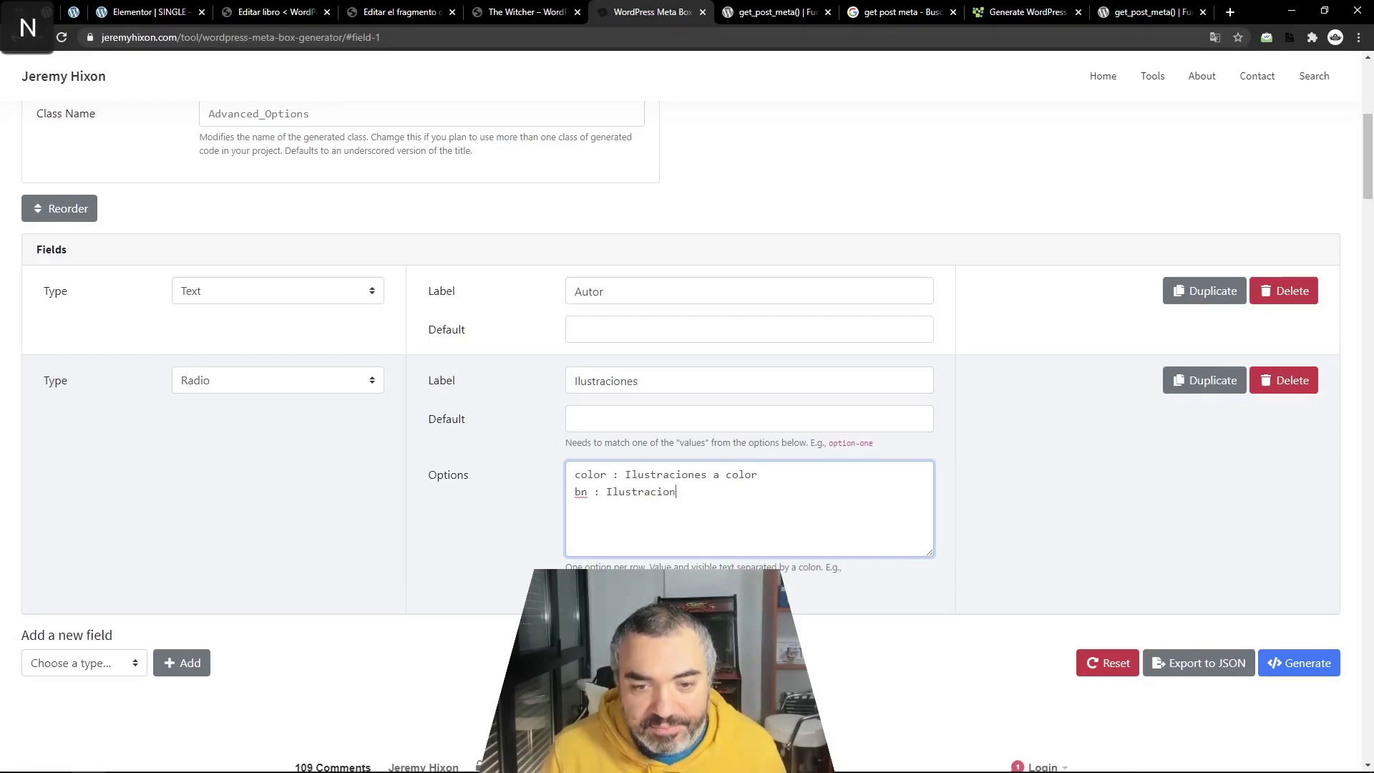
type("es en blanco y negro")
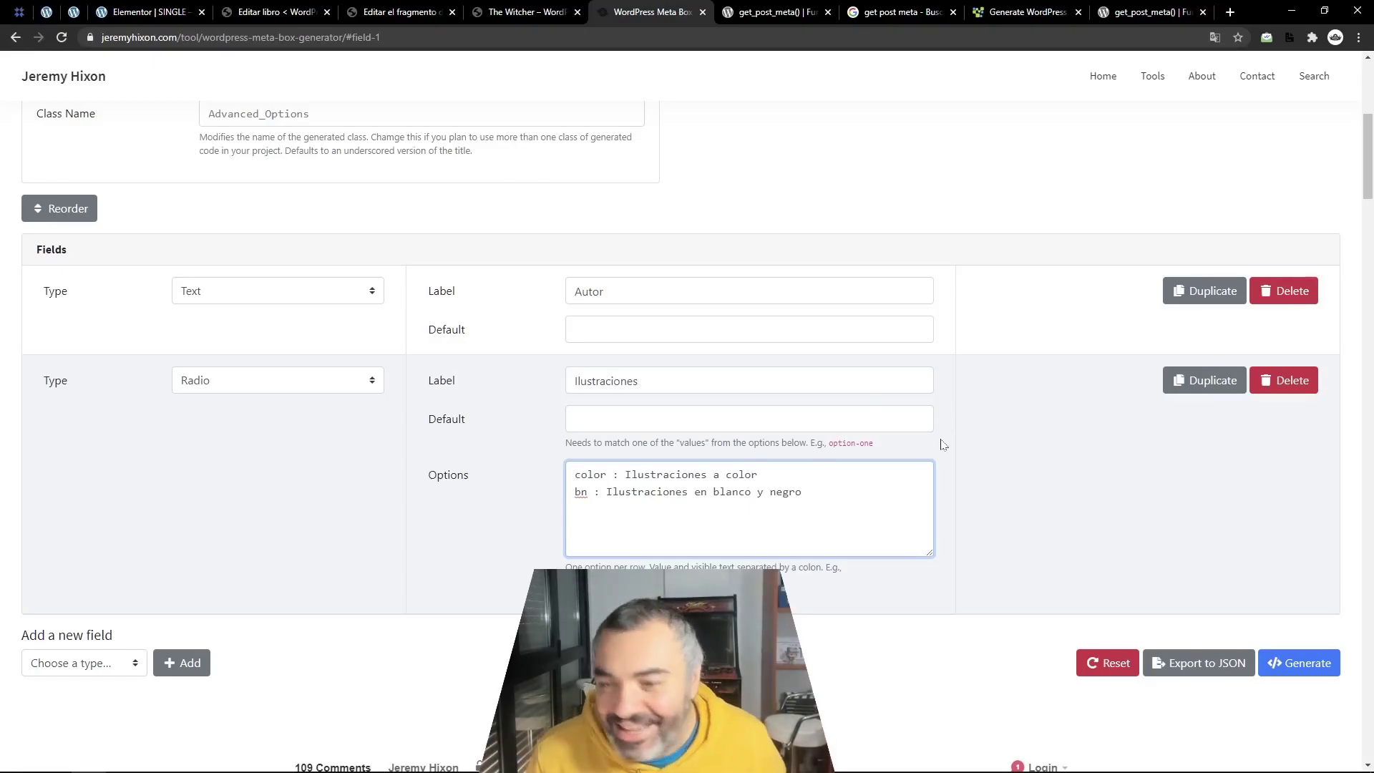
- Generate the meta box PHP class and review its Autor and Ilustraciones code
left_click(1315, 665)
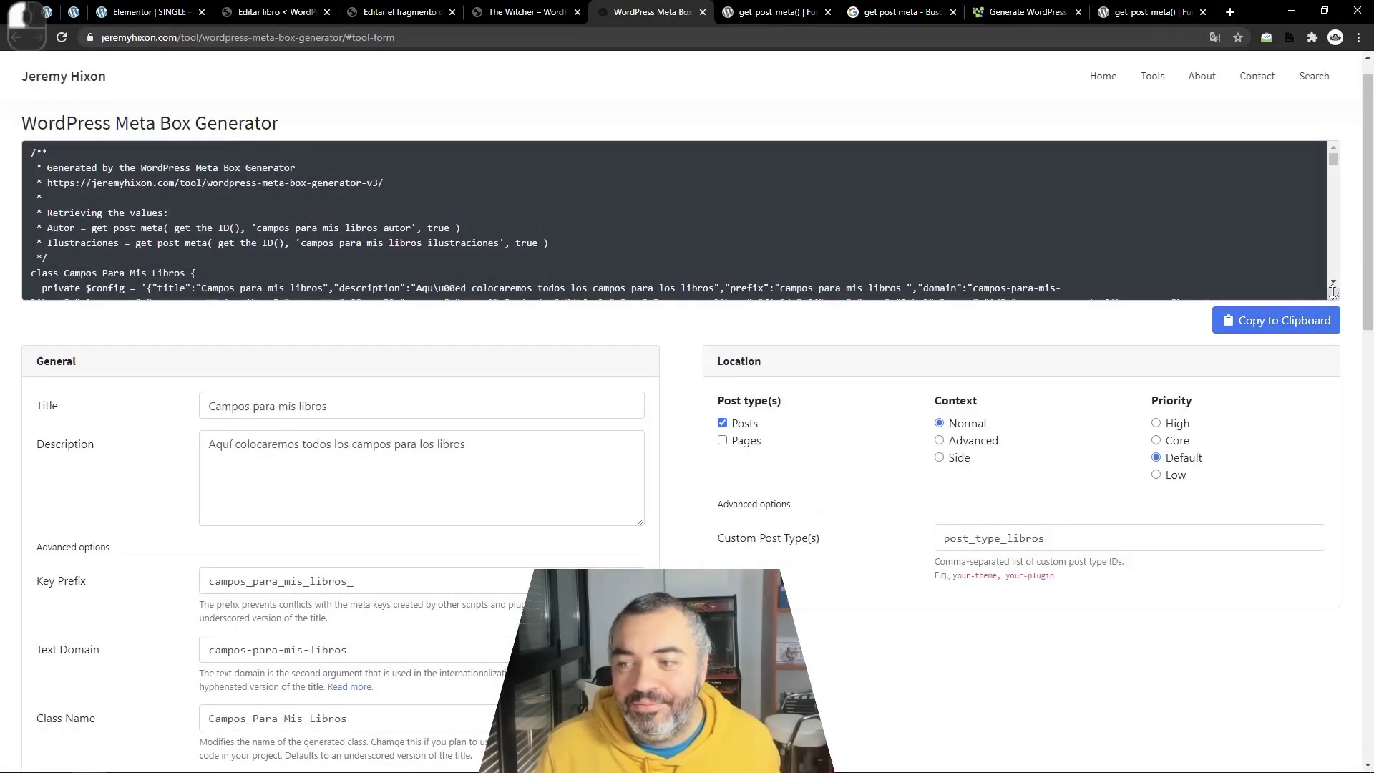
left_click_drag(1336, 295, 1335, 716)
scroll(673, 429, "down", 5)
scroll(673, 430, "down", 4)
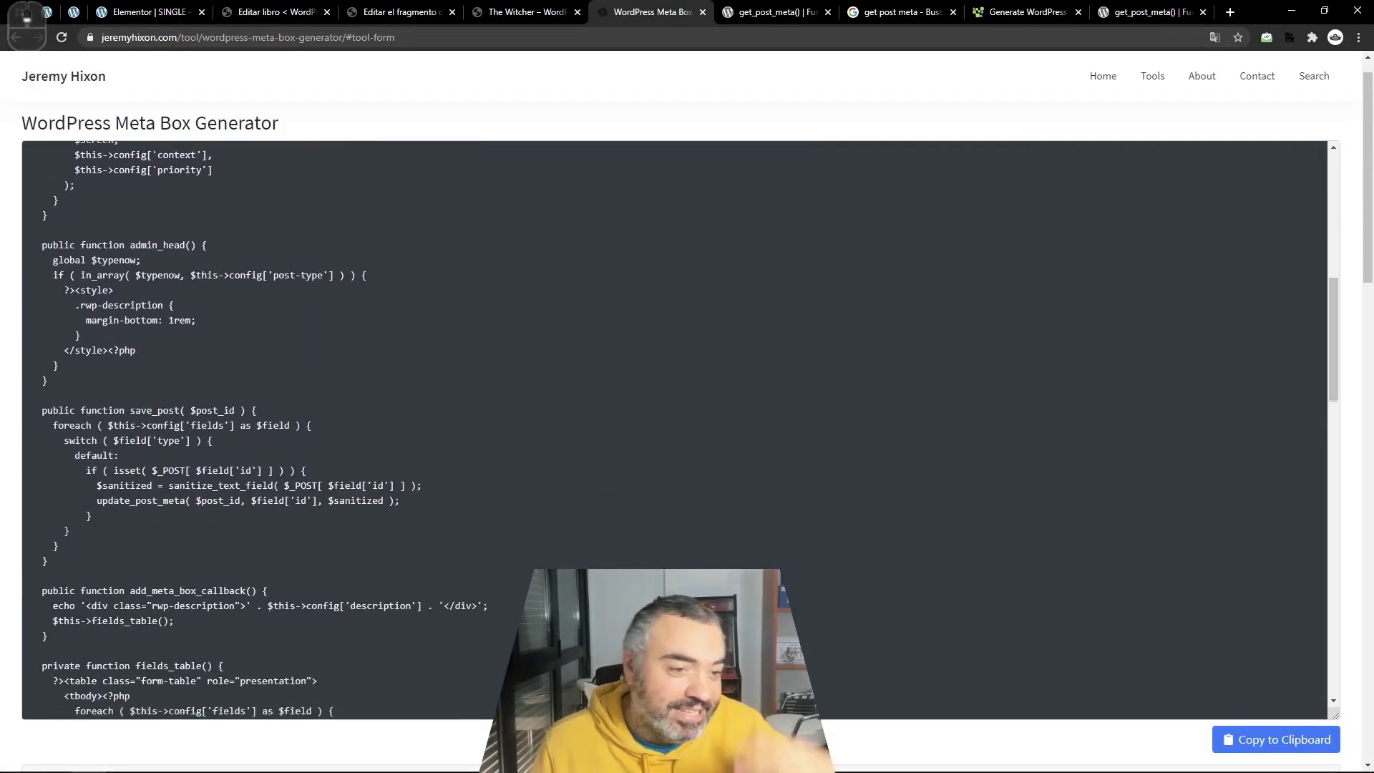
scroll(673, 430, "down", 2)
scroll(673, 429, "up", 6)
scroll(680, 429, "up", 5)
scroll(680, 430, "up", 1)
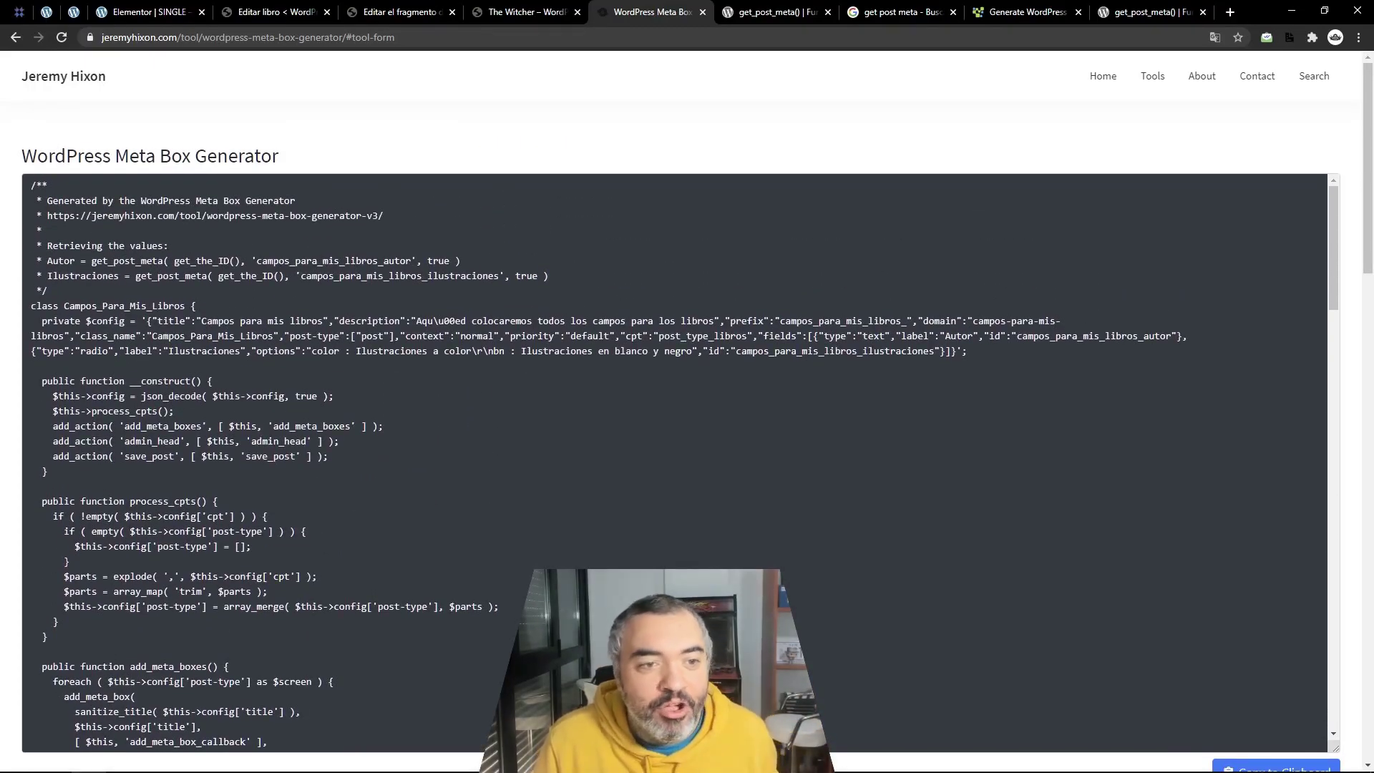
mouse_move(548, 276)
left_mouse_down()
mouse_move(102, 276)
mouse_move(550, 276)
left_mouse_up()
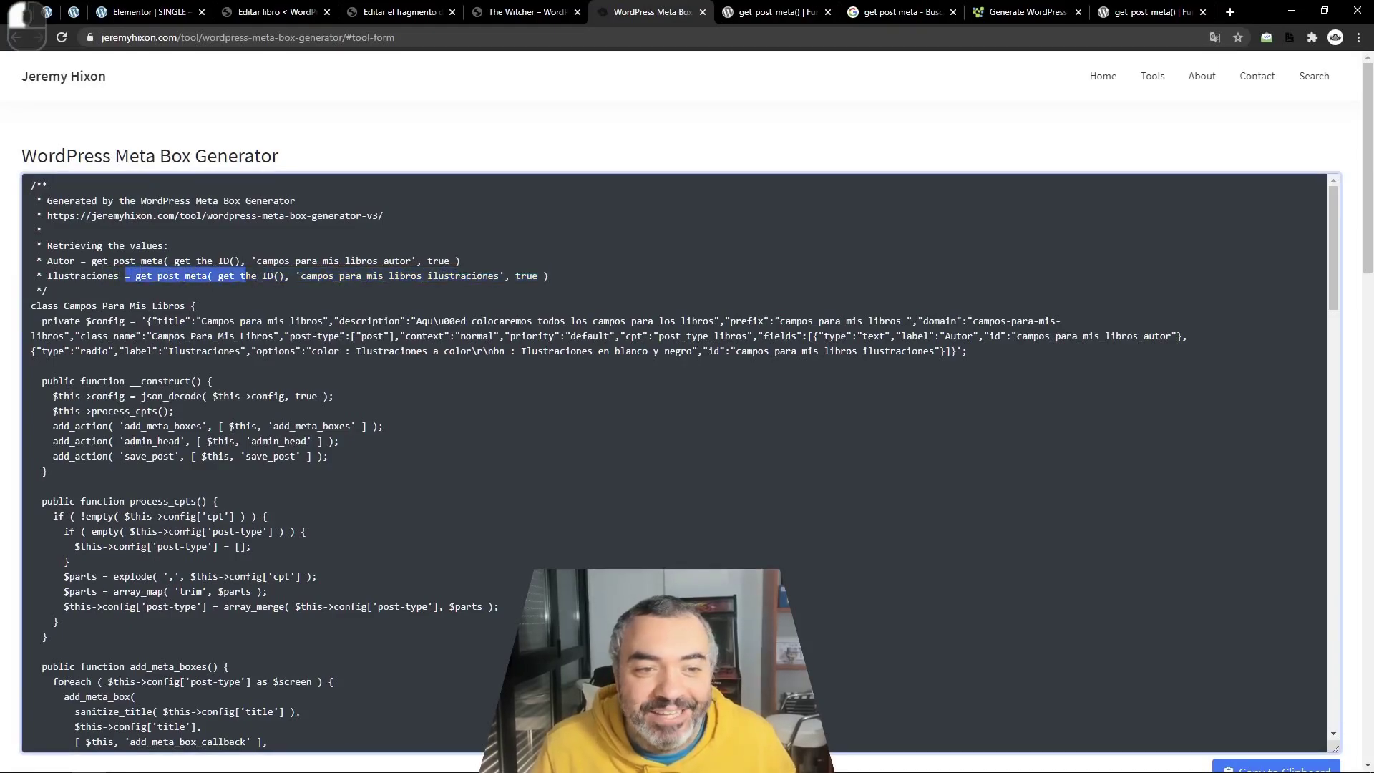
left_click(549, 276)
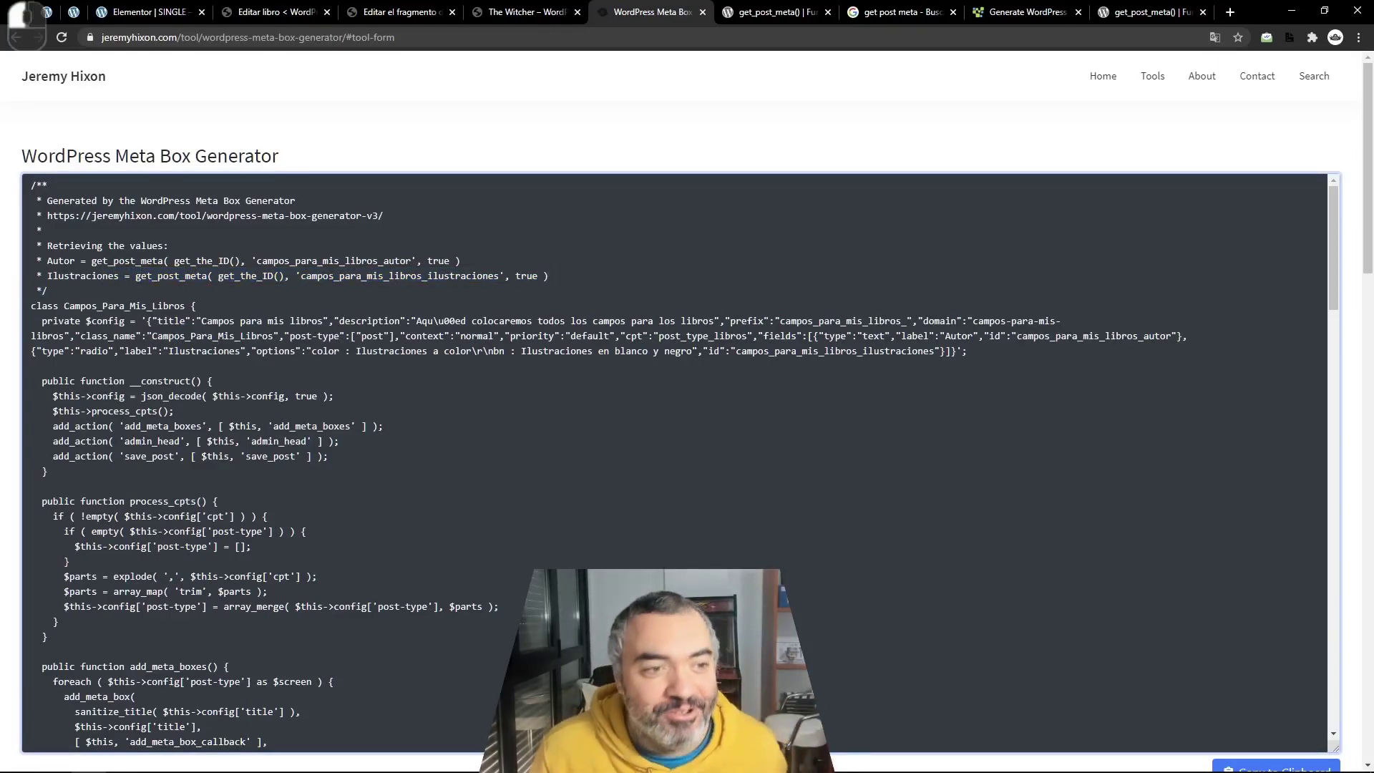
- Copy the generated meta box class to the clipboard
left_click_drag(1333, 287, 1347, 534)
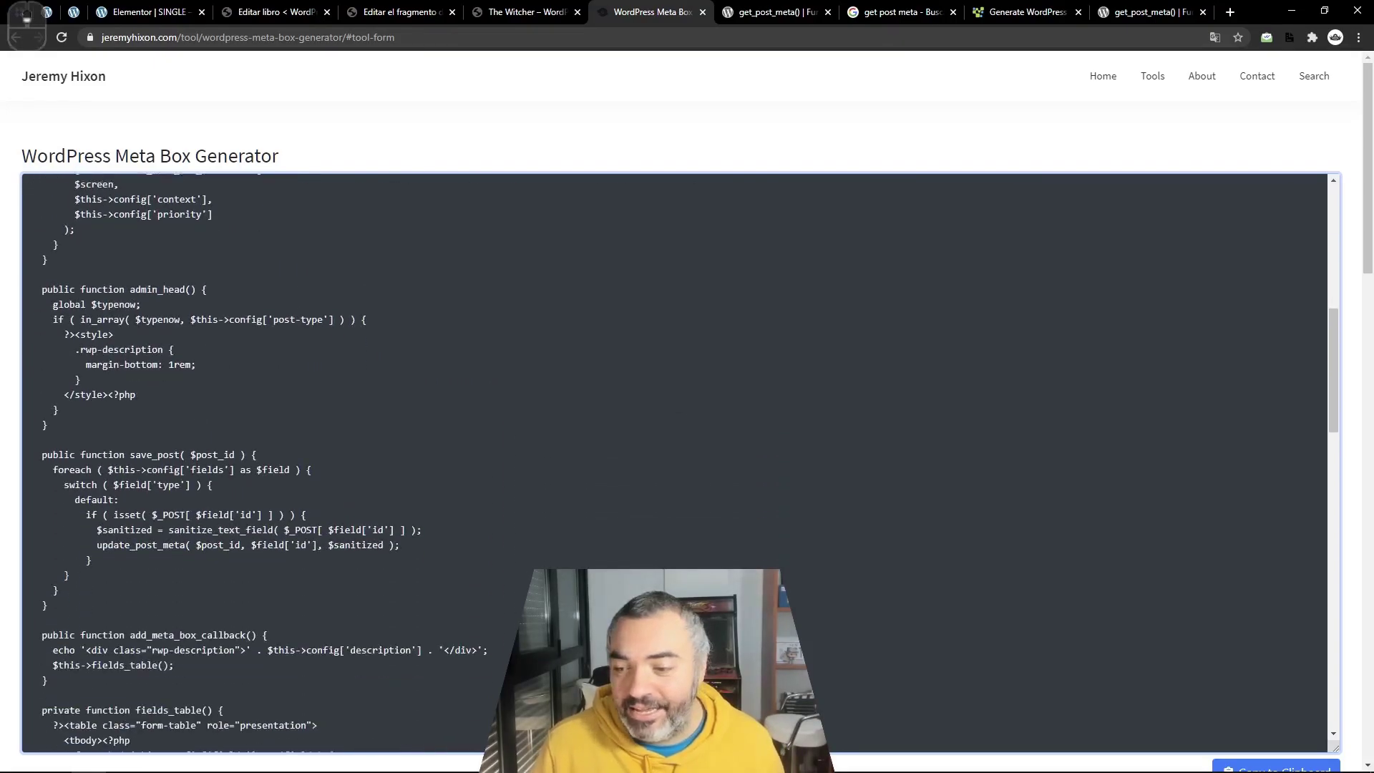
scroll(1347, 534, "down", 4)
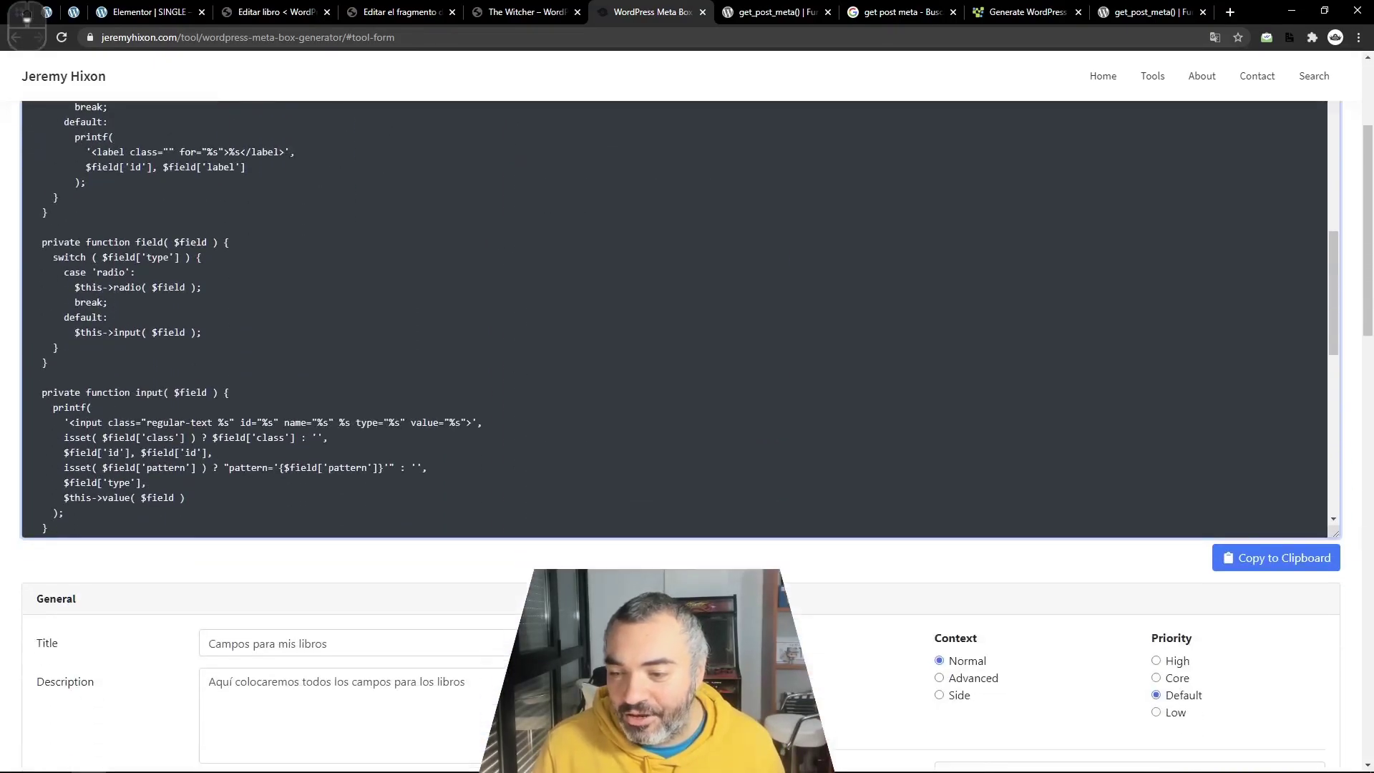
left_click(1253, 566)
- Create and activate a 'Metabox para libros' code snippet containing the pasted meta box class
left_click(433, 7)
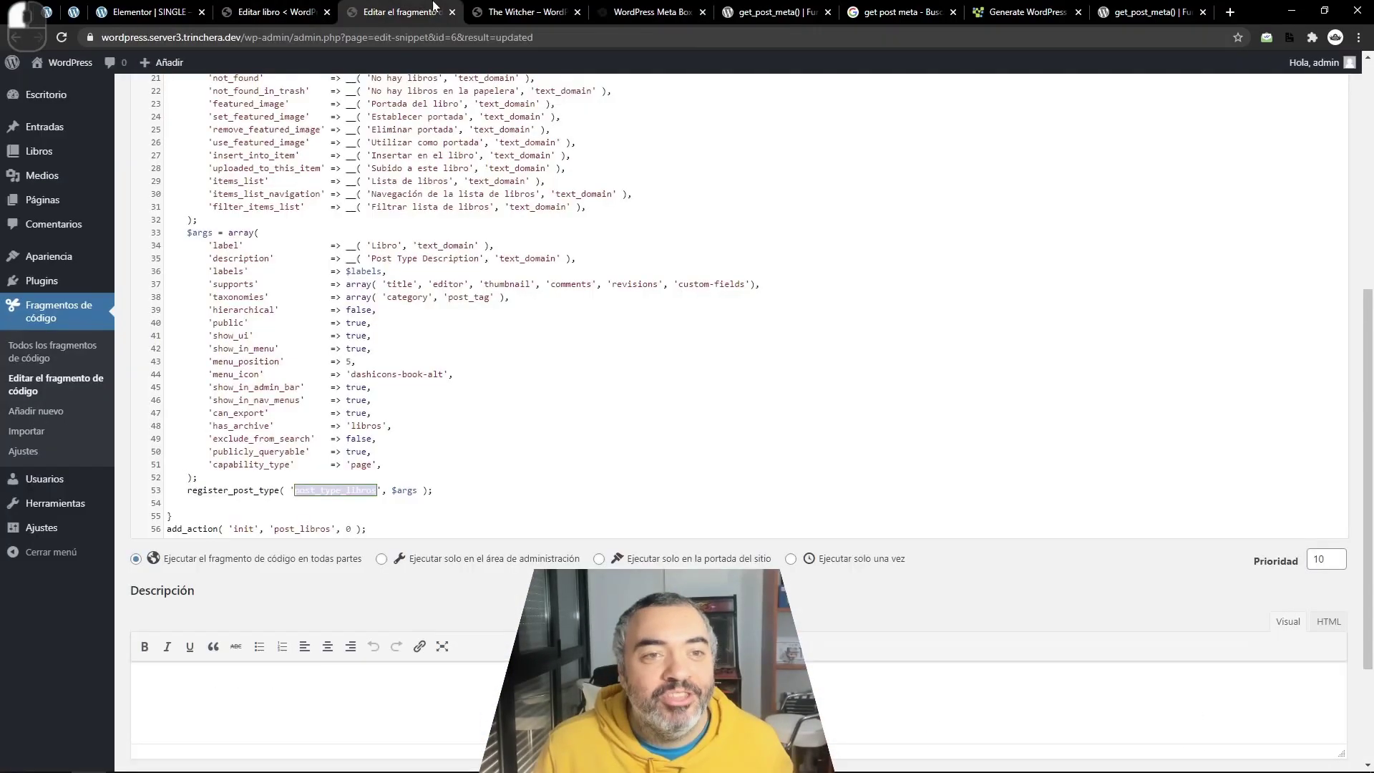
left_click(46, 411)
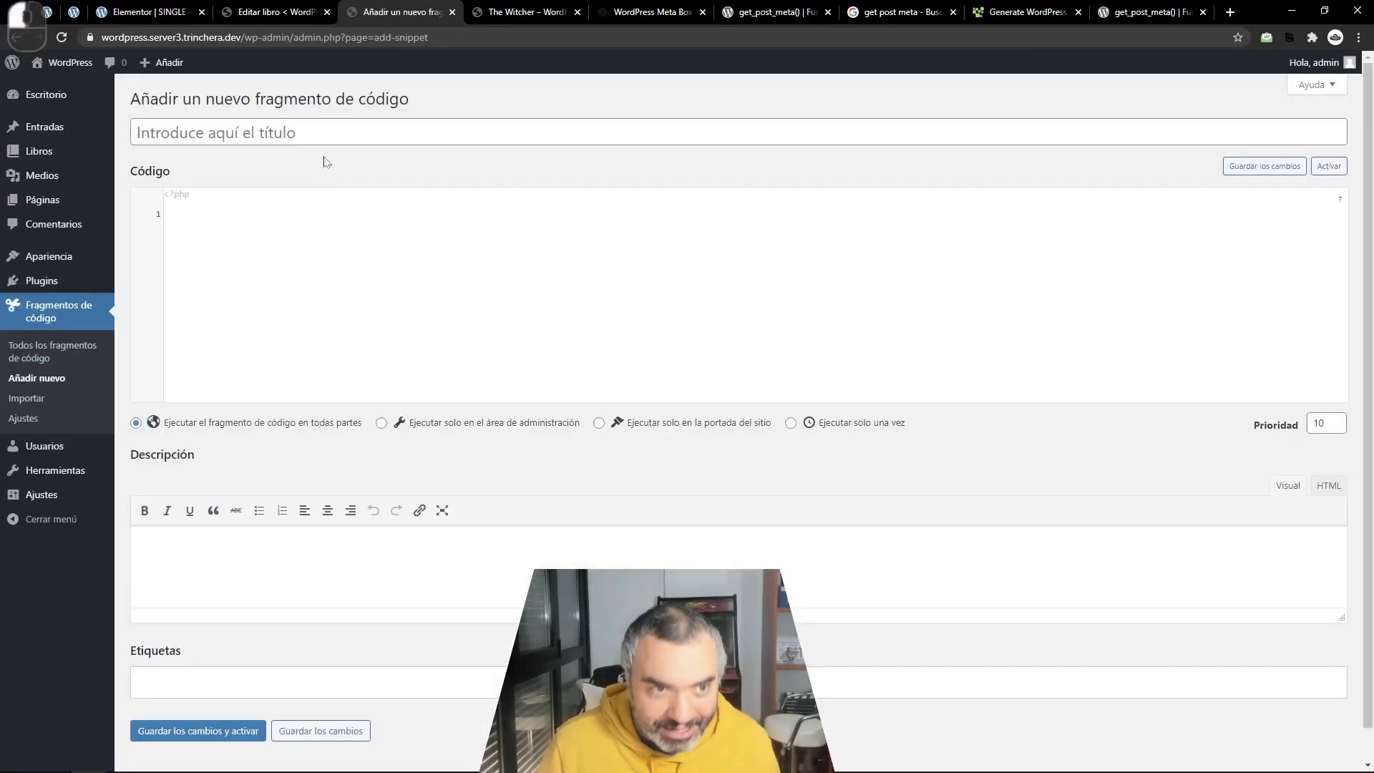
left_click(324, 133)
type("Metabo")
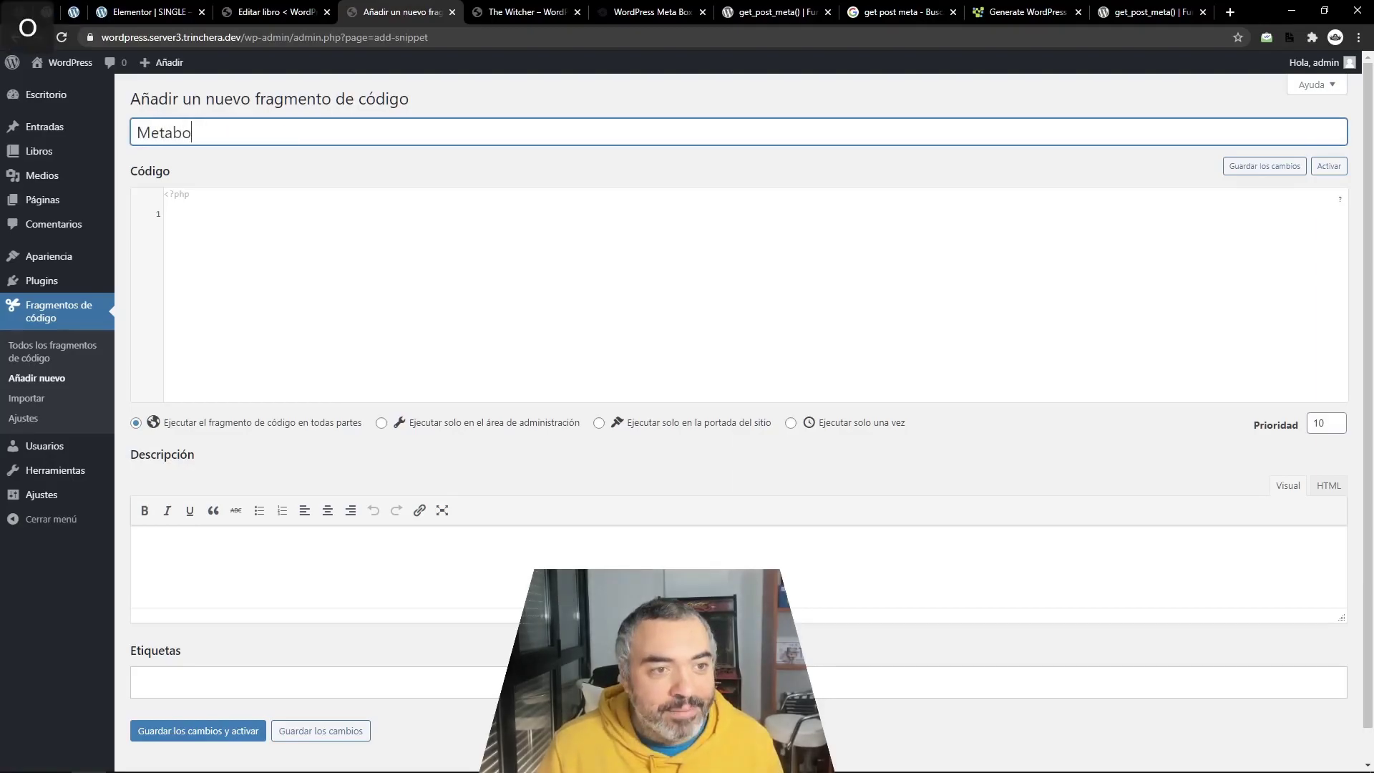
type("x para libros")
left_click(313, 216)
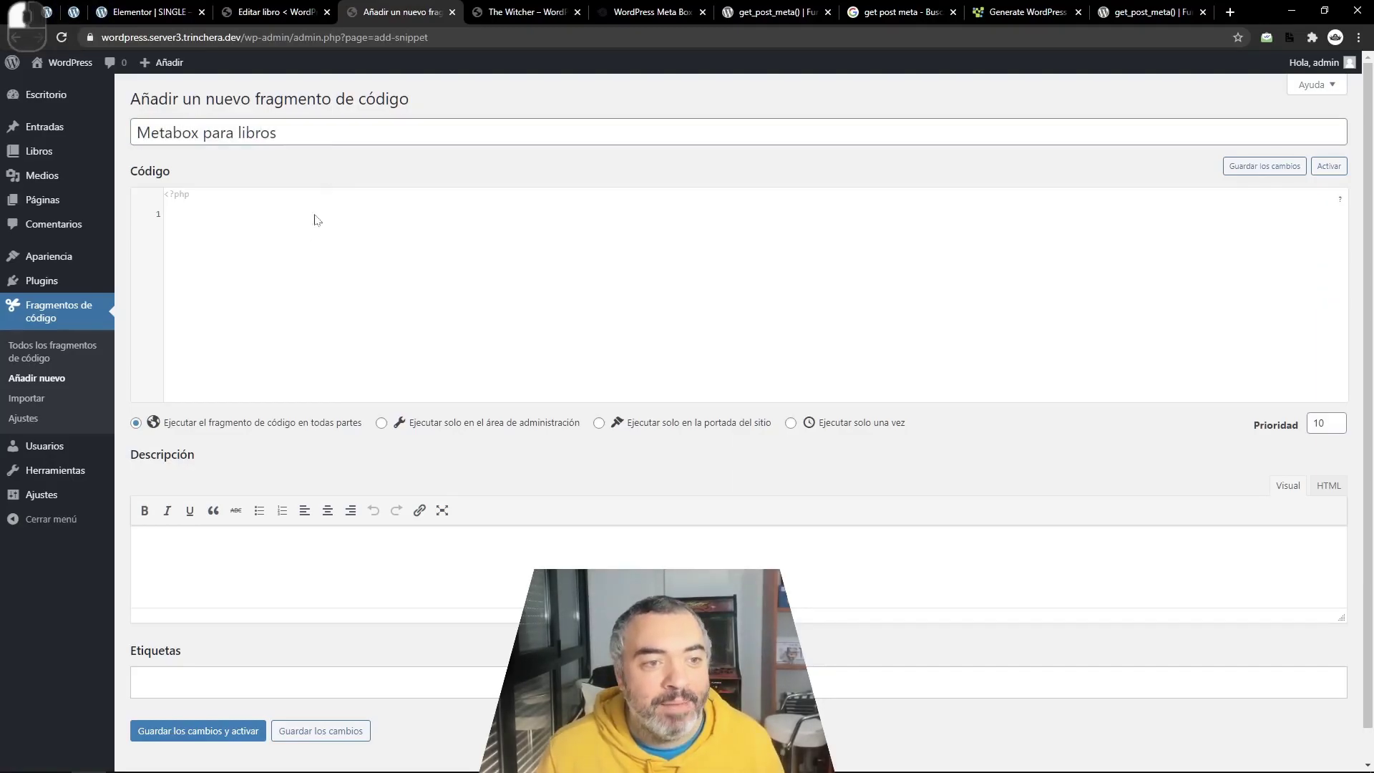
key("ctrl+v")
scroll(737, 422, "down", 5)
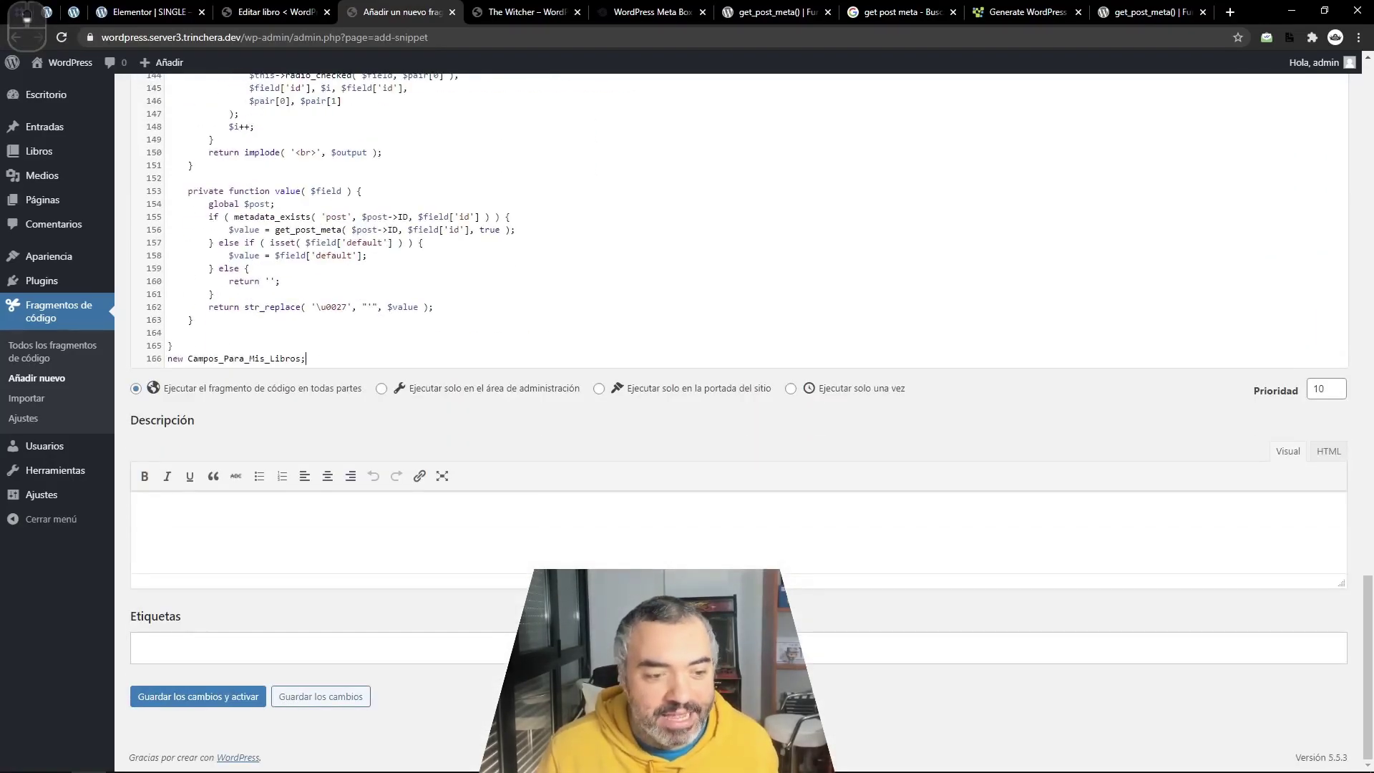
left_click(237, 702)
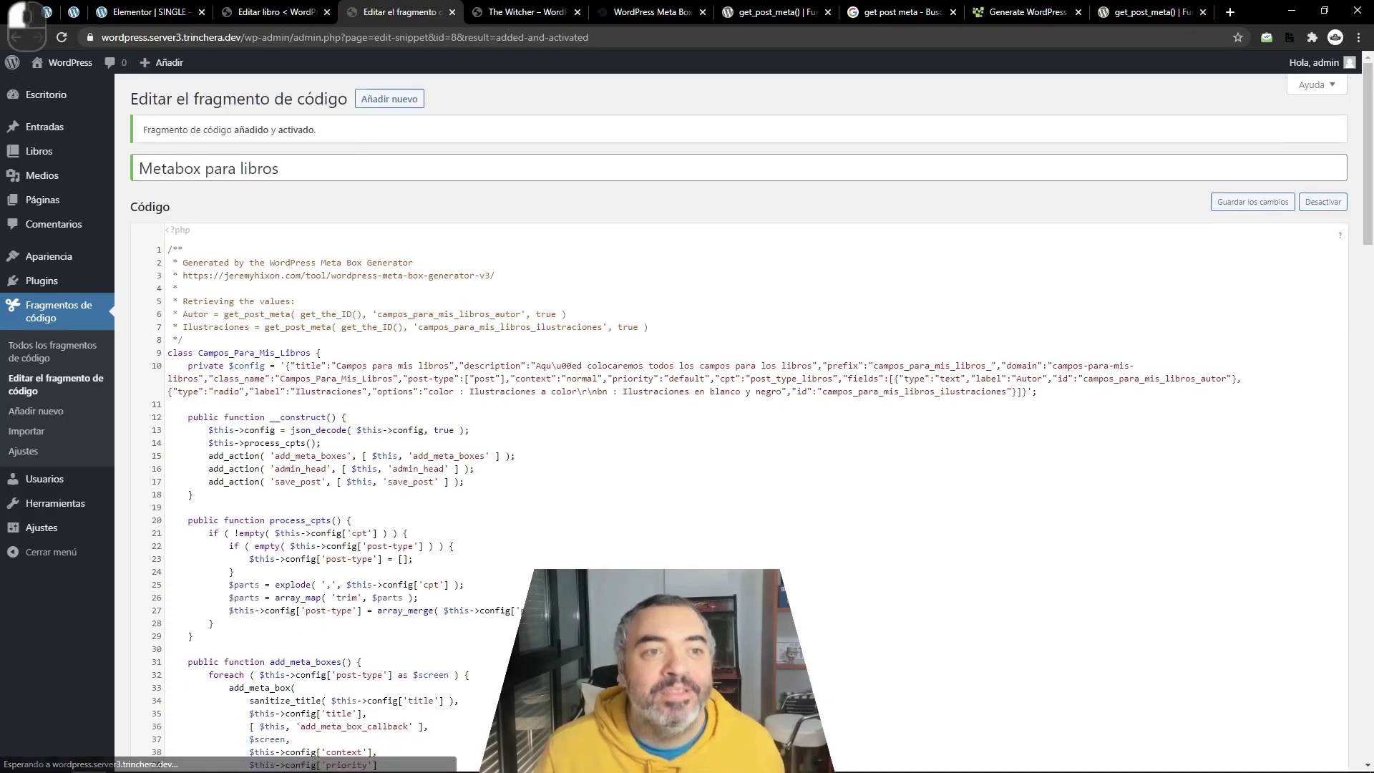
left_click(276, 11)
- Reload The Witcher, paste the author's name into Autor, choose 'Ilustraciones a color', and update
key("F5")
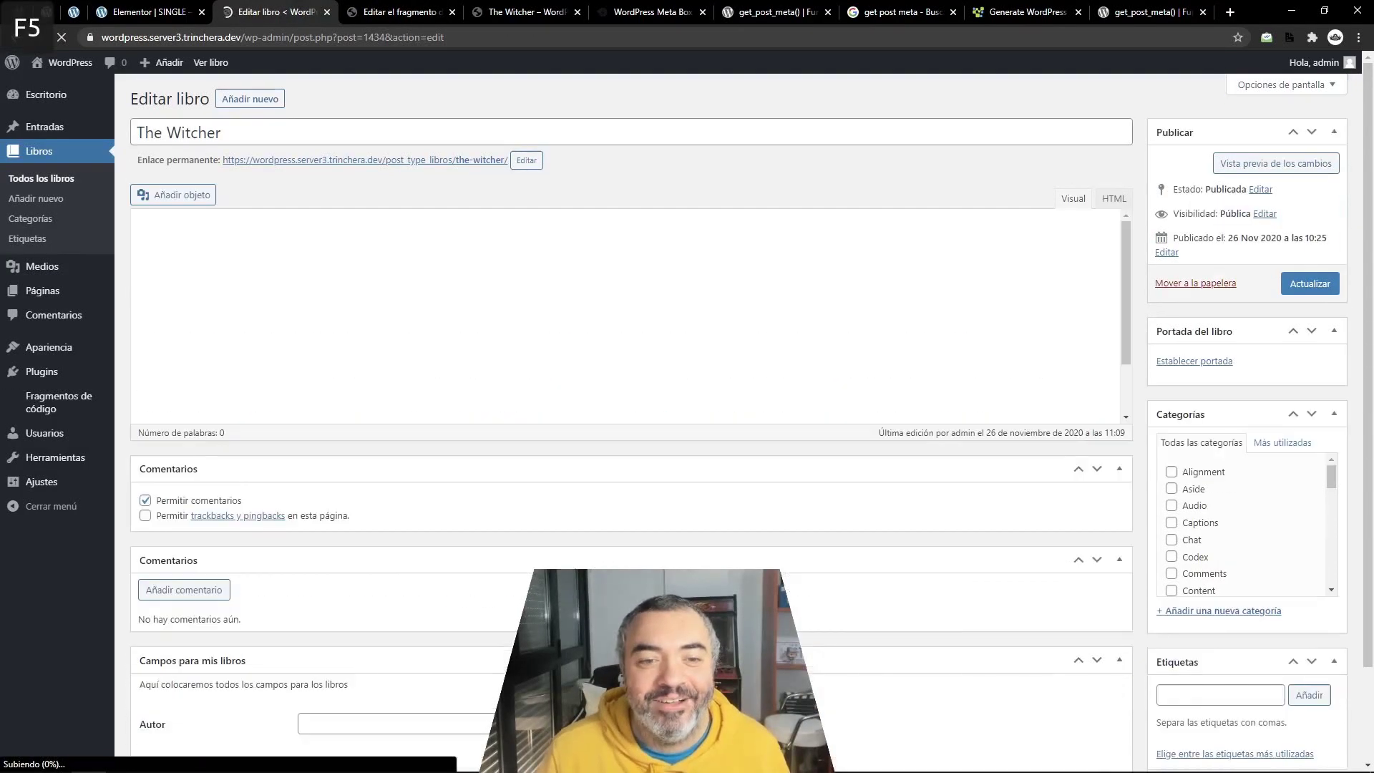
scroll(630, 422, "down", 4)
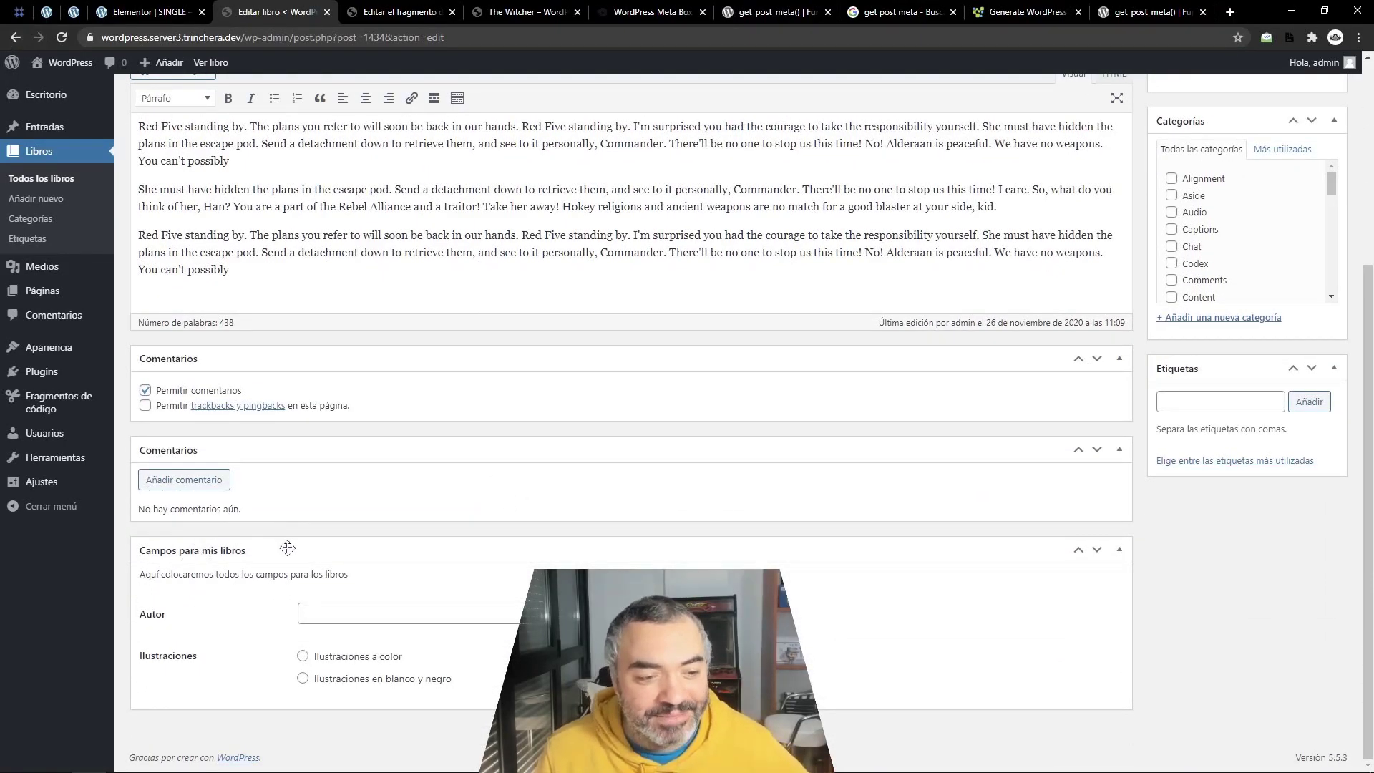
left_click(408, 613)
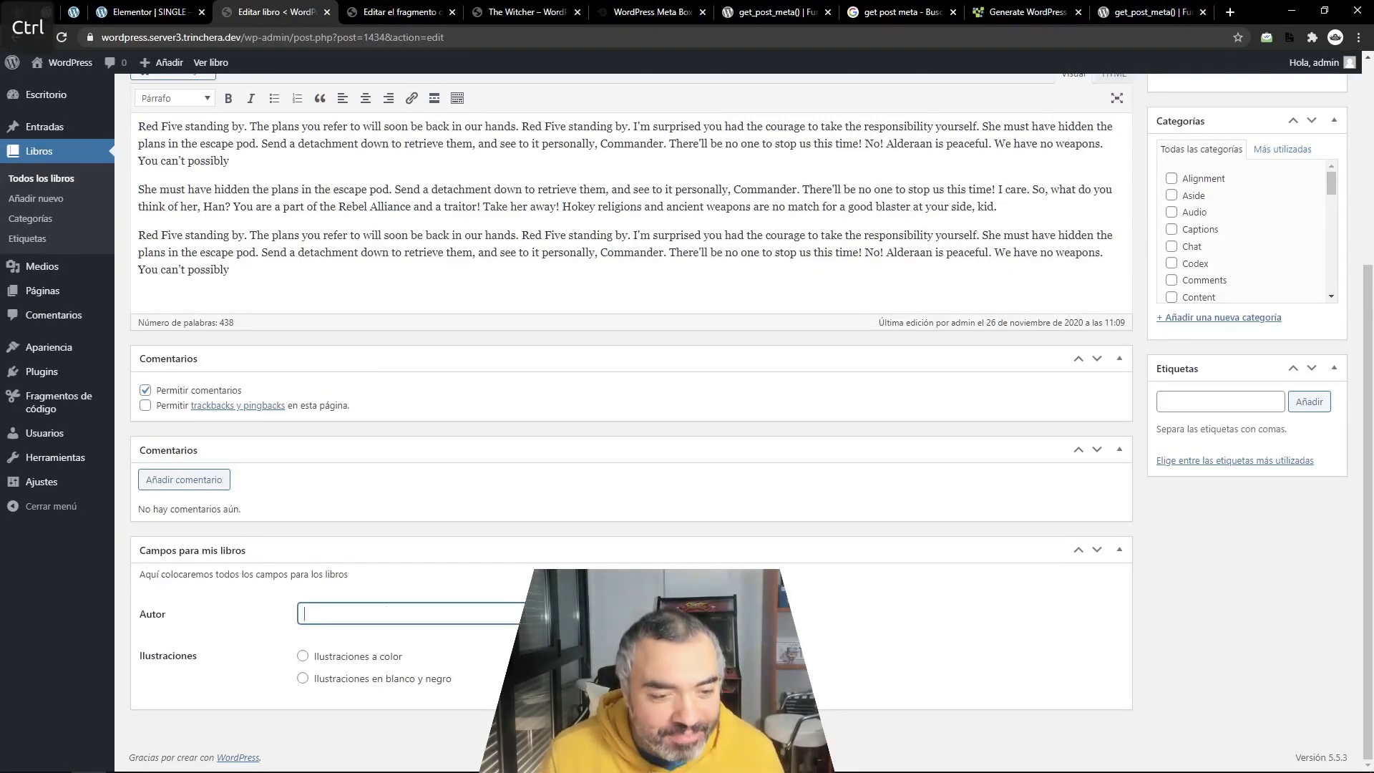
key("ctrl+v")
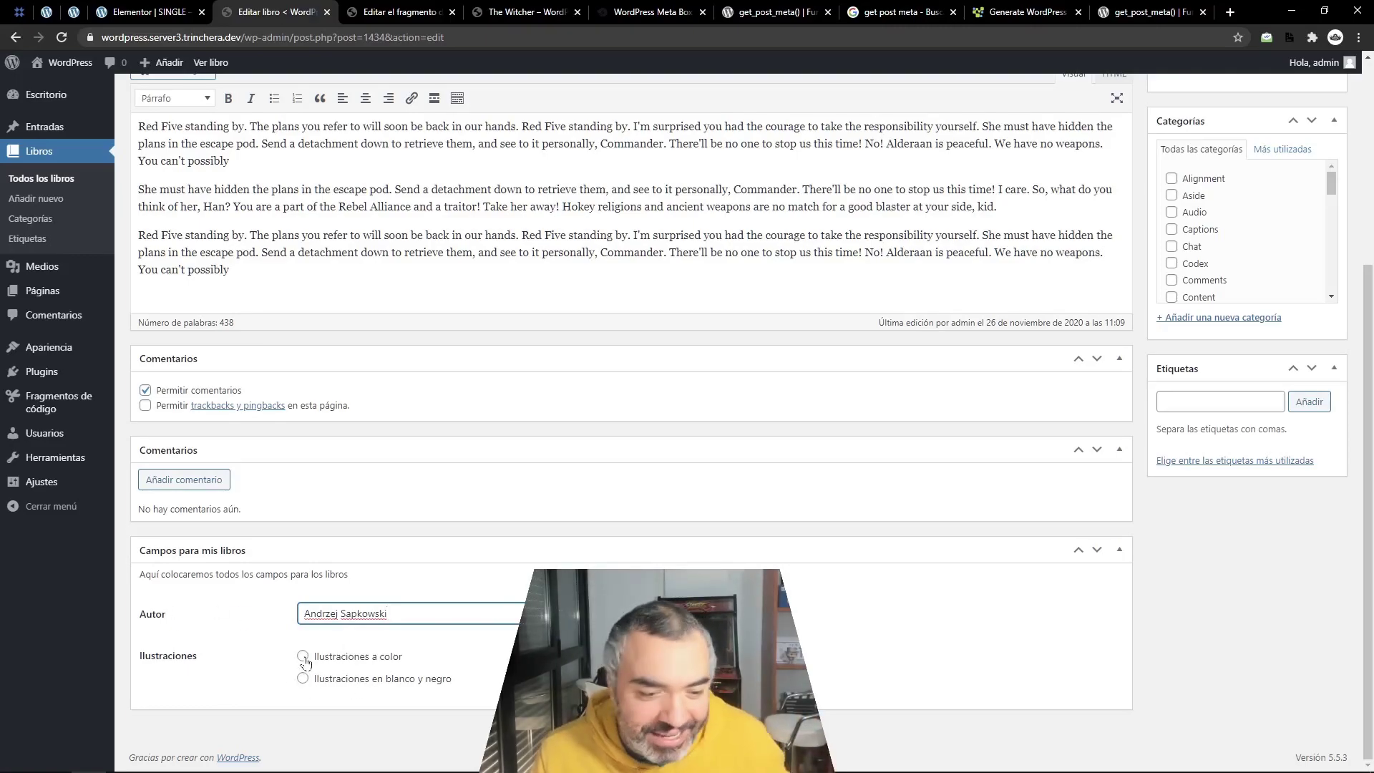
left_click(304, 658)
scroll(842, 590, "up", 4)
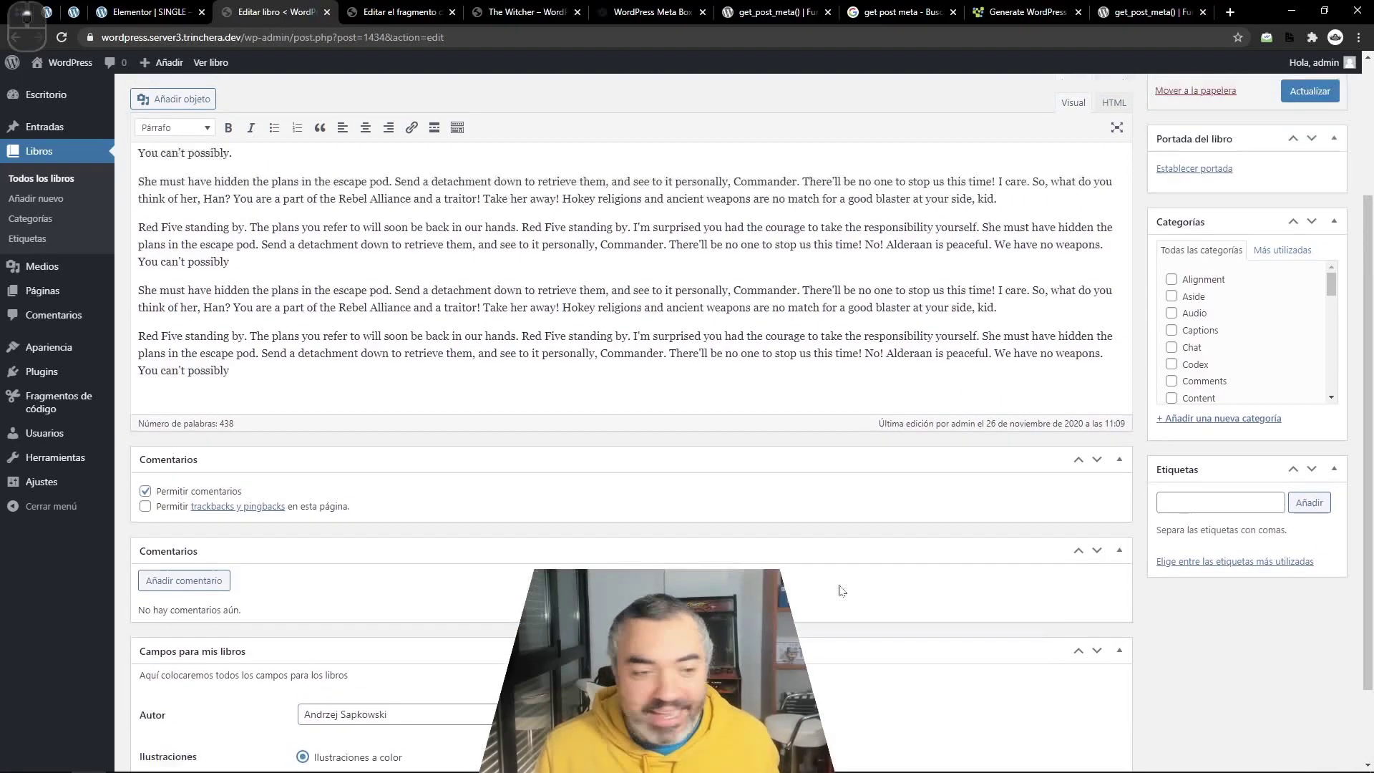
scroll(842, 590, "up", 4)
scroll(841, 590, "up", 4)
left_click(1309, 285)
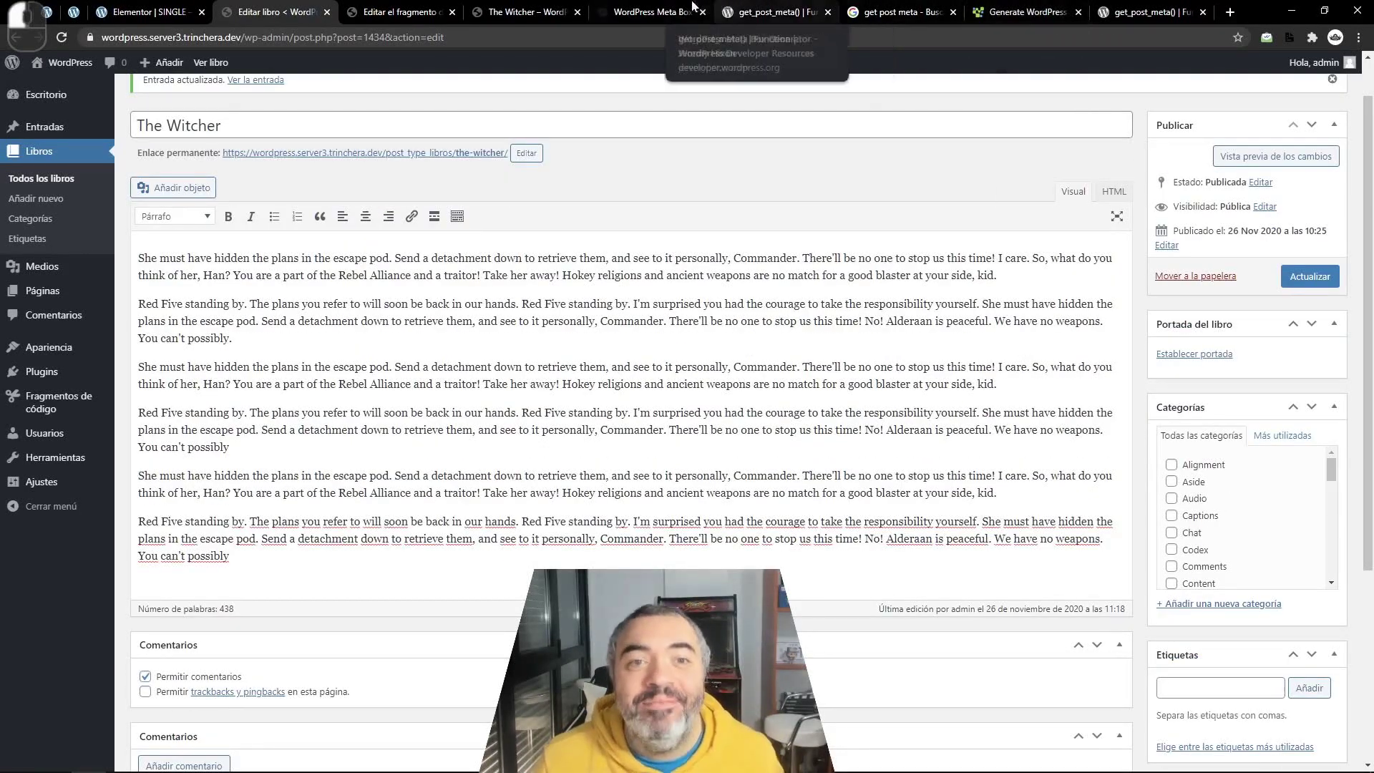
- Copy the meta key campos_para_mis_libros_autor from the generated code and return to Notepad++
left_click(651, 12)
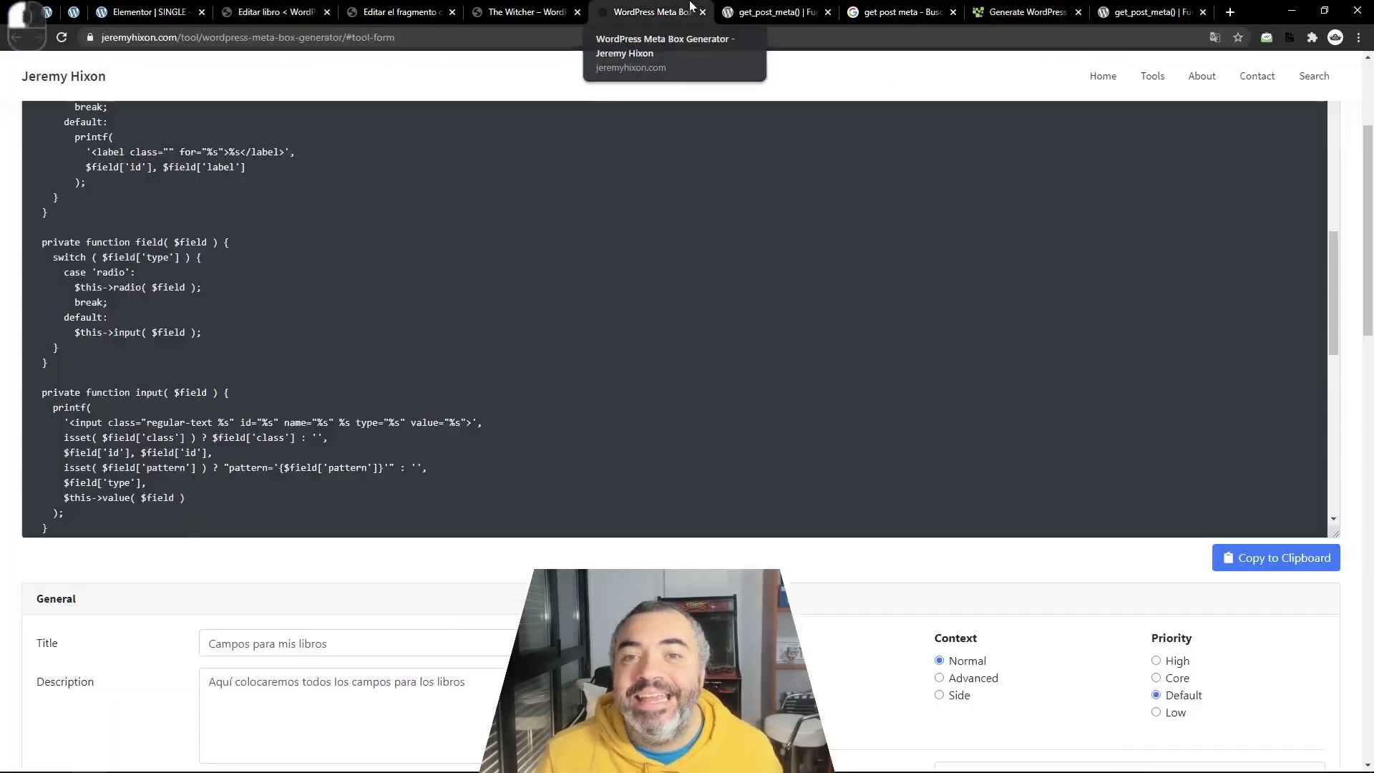
left_click(777, 12)
left_click(670, 12)
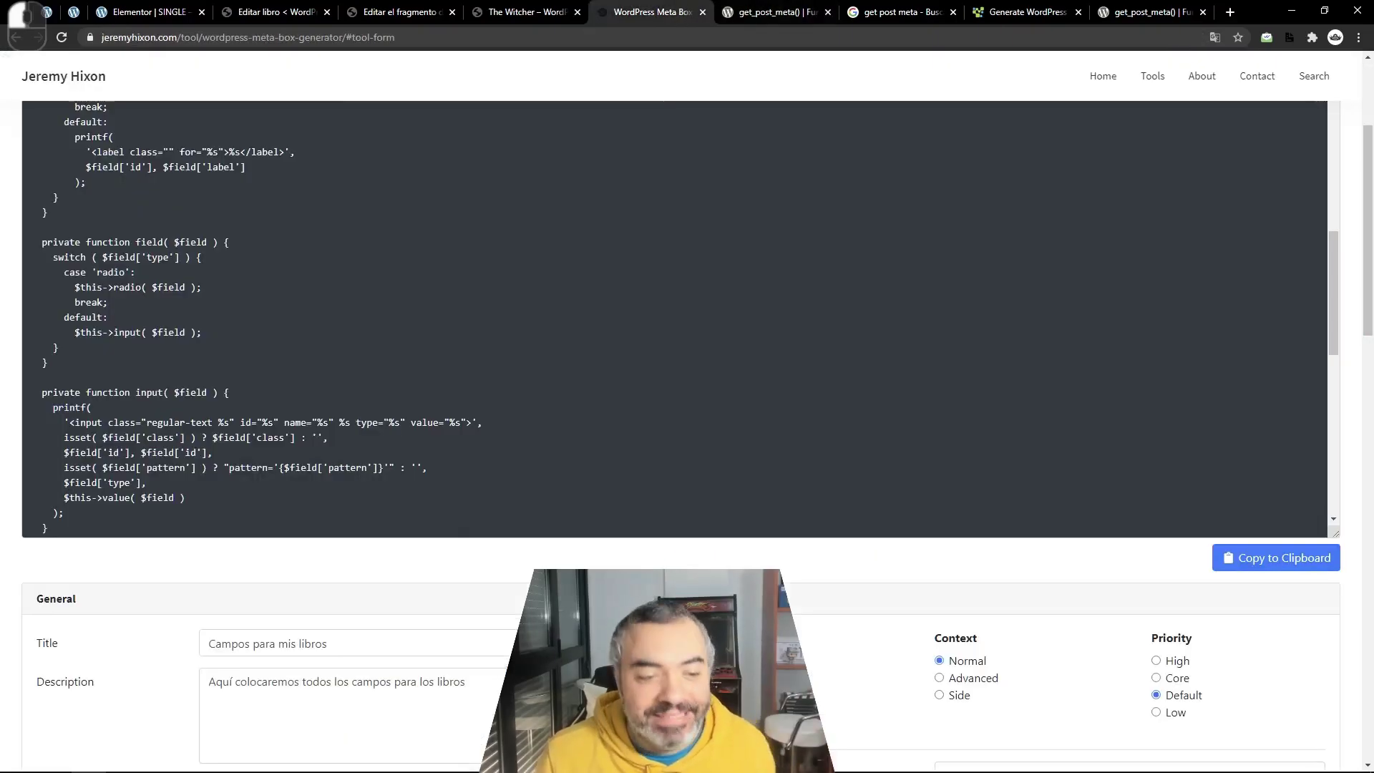
scroll(673, 319, "up", 3)
scroll(673, 318, "up", 3)
scroll(673, 318, "up", 3)
scroll(673, 318, "up", 3)
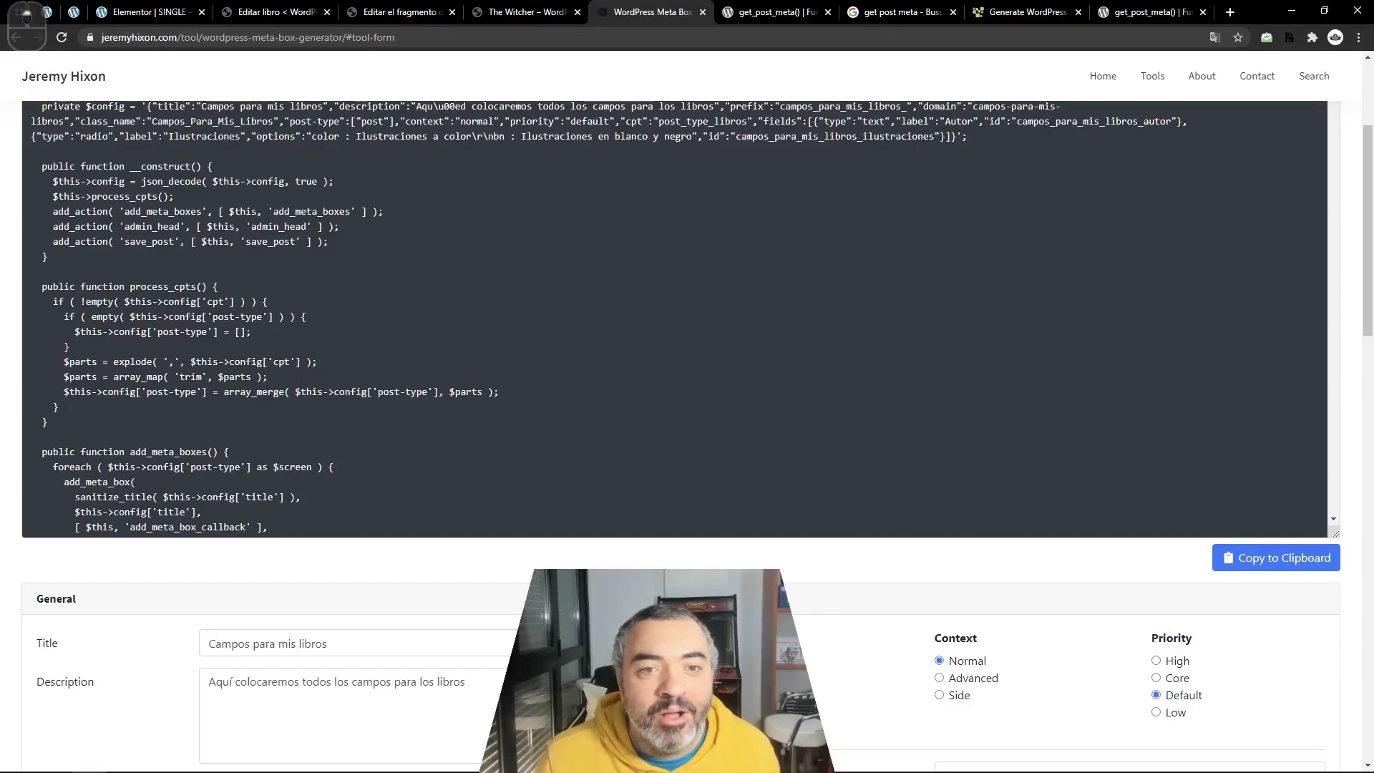
scroll(673, 318, "up", 3)
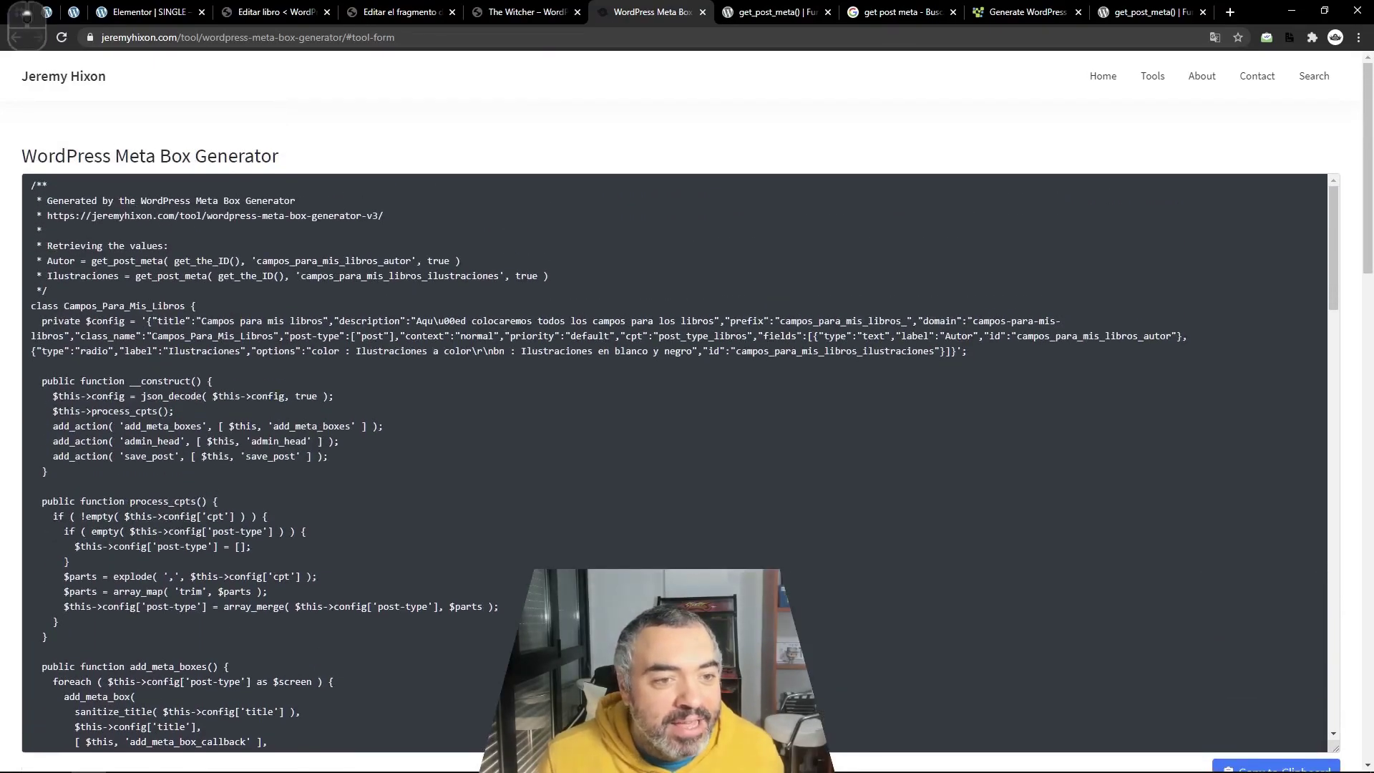
left_click_drag(257, 261, 394, 260)
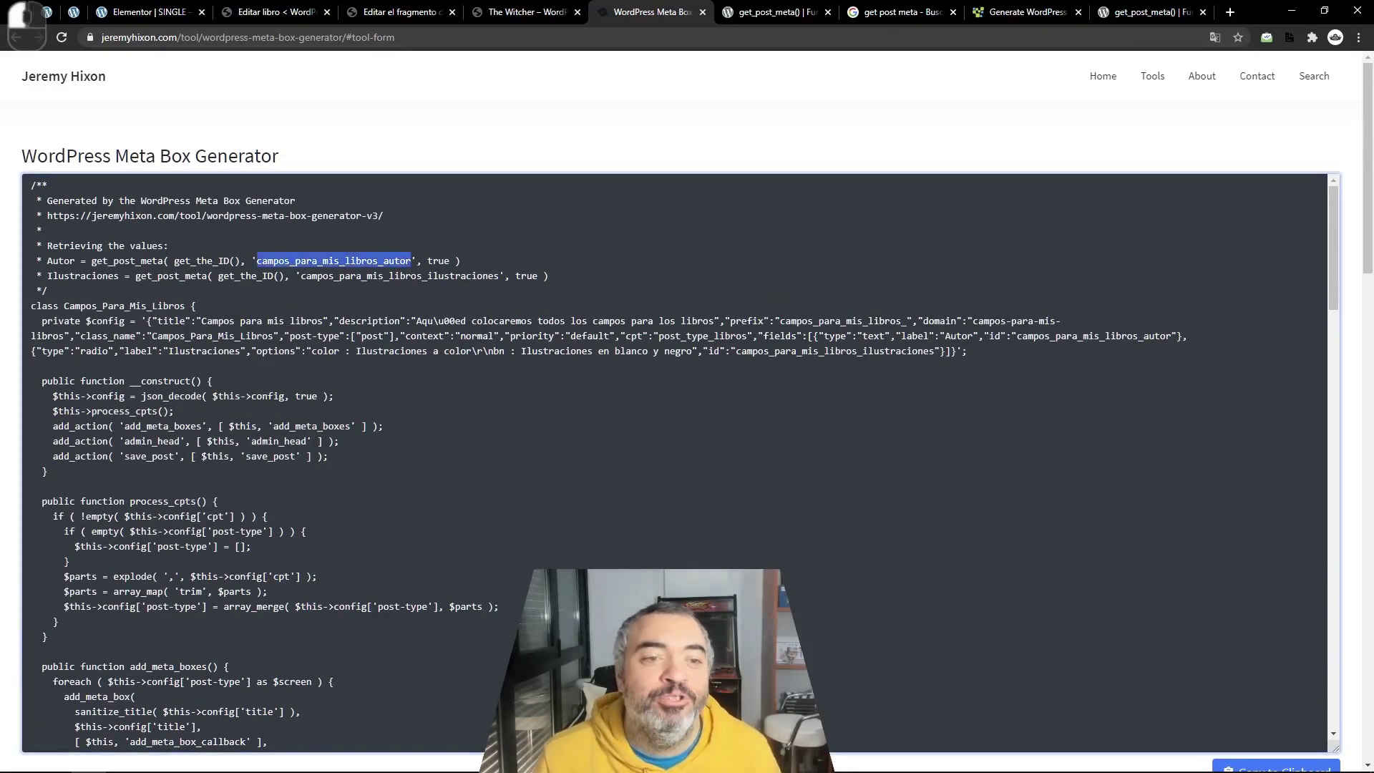
key("ctrl+c")
key("alt+Tab")
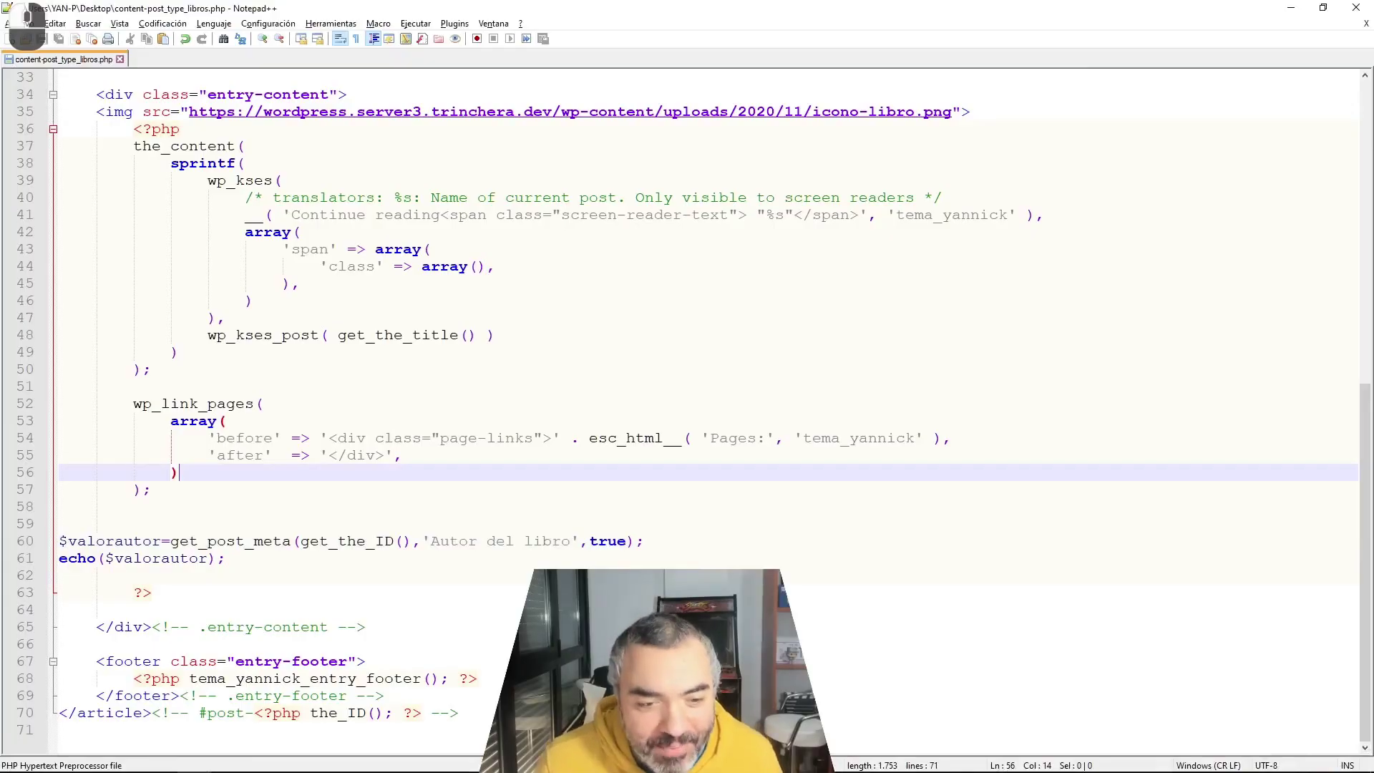
- Replace 'Autor del libro' on line 60 with campos_para_mis_libros_autor, then save and upload the template
left_click_drag(432, 541, 570, 542)
key("ctrl+v")
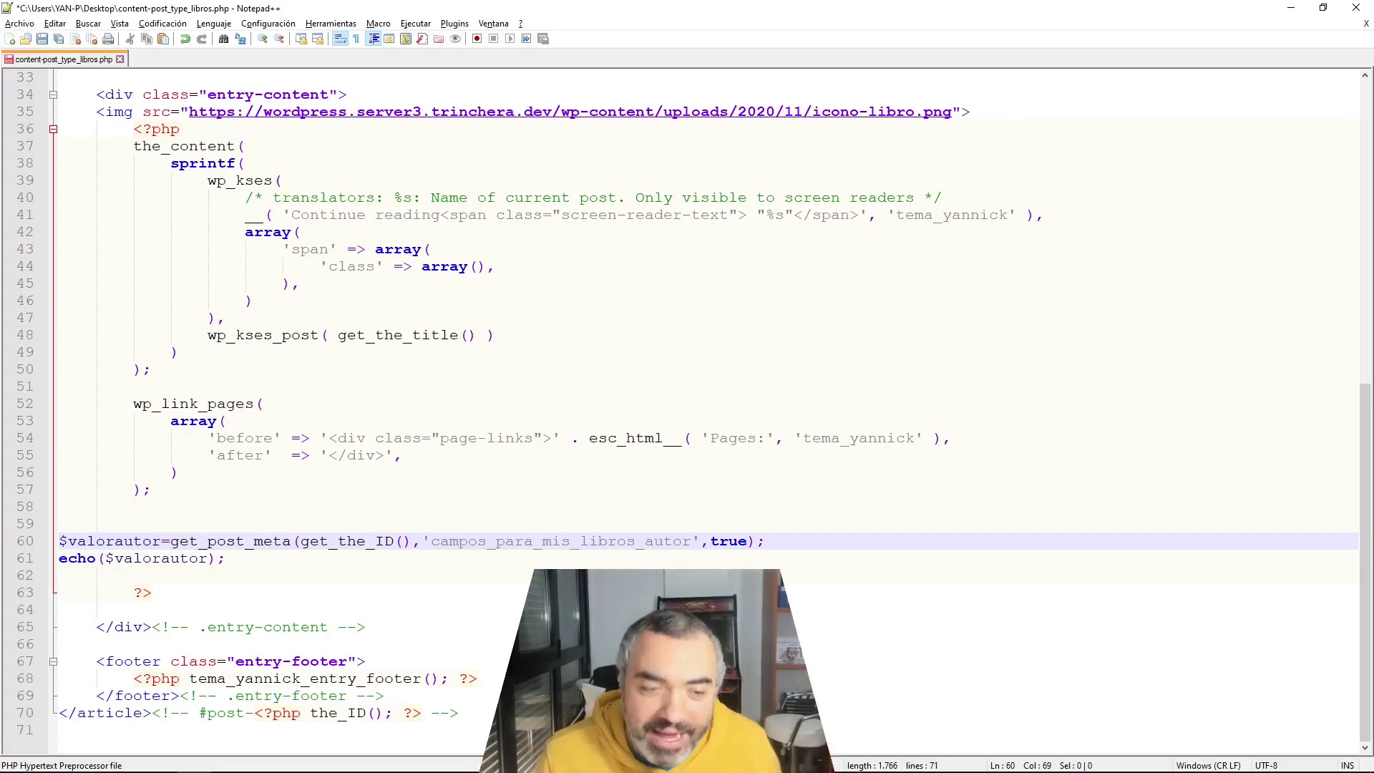
key("ctrl+s")
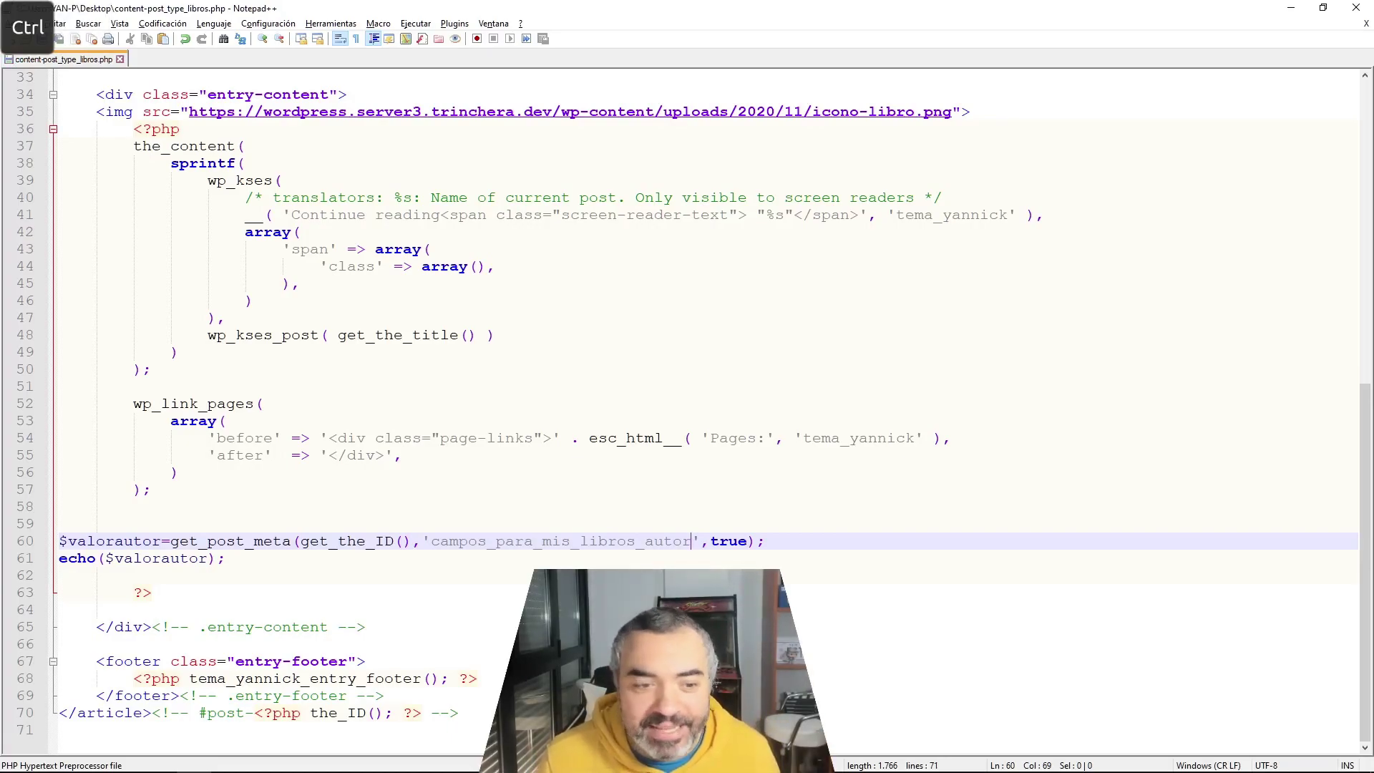
key("Return")
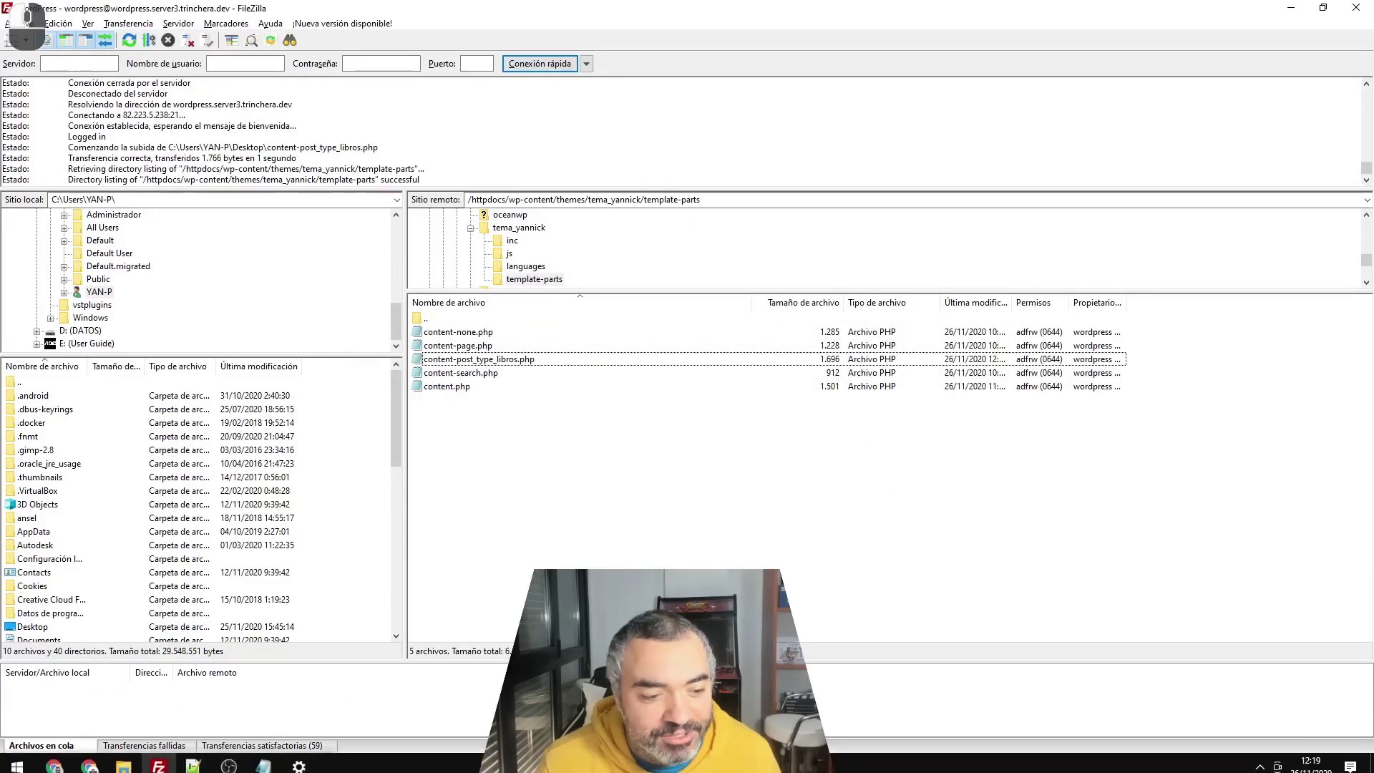
- Reload The Witcher book page and scroll down to find the author's name
key("alt+Tab")
key("F5")
scroll(428, 343, "down", 8)
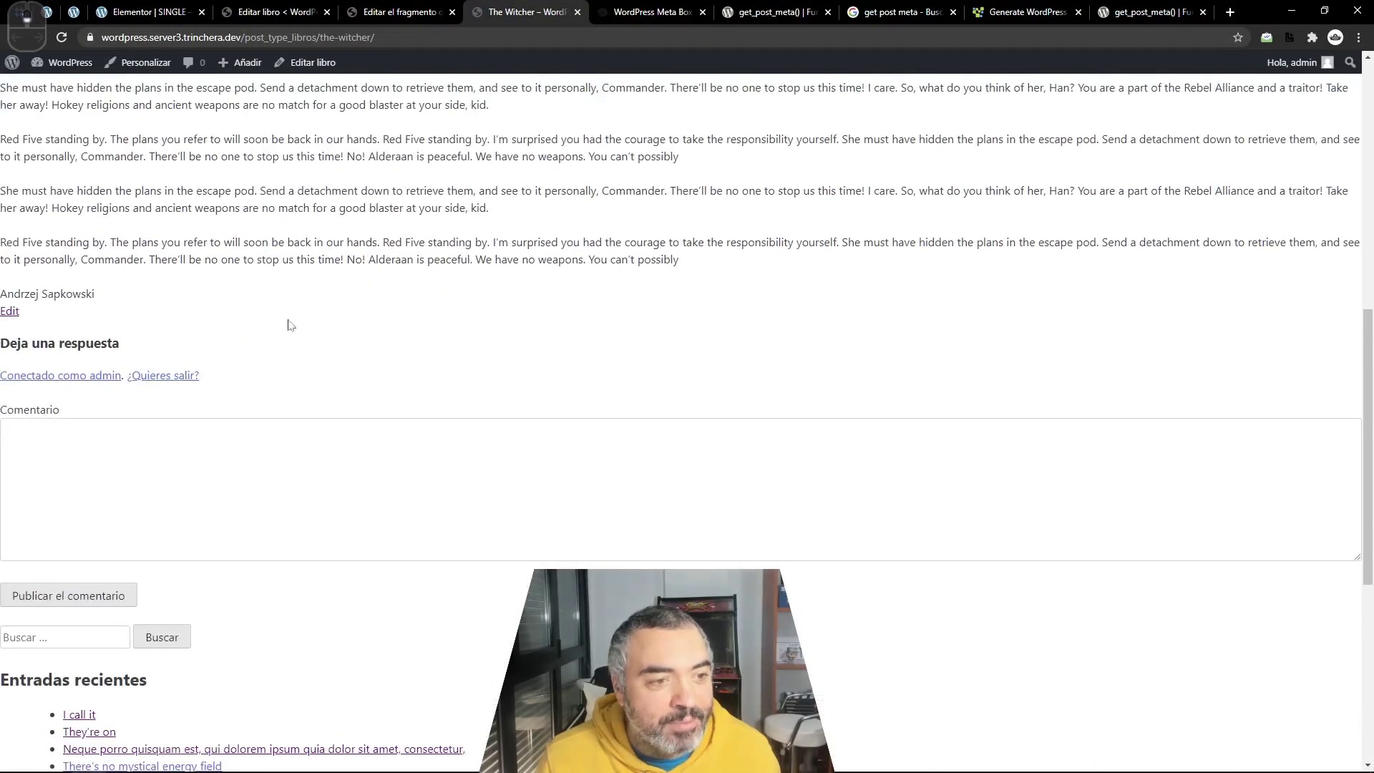
- Select the author name under The Witcher's text to confirm it, then return to the Meta Box Generator code
left_click_drag(94, 295, 7, 295)
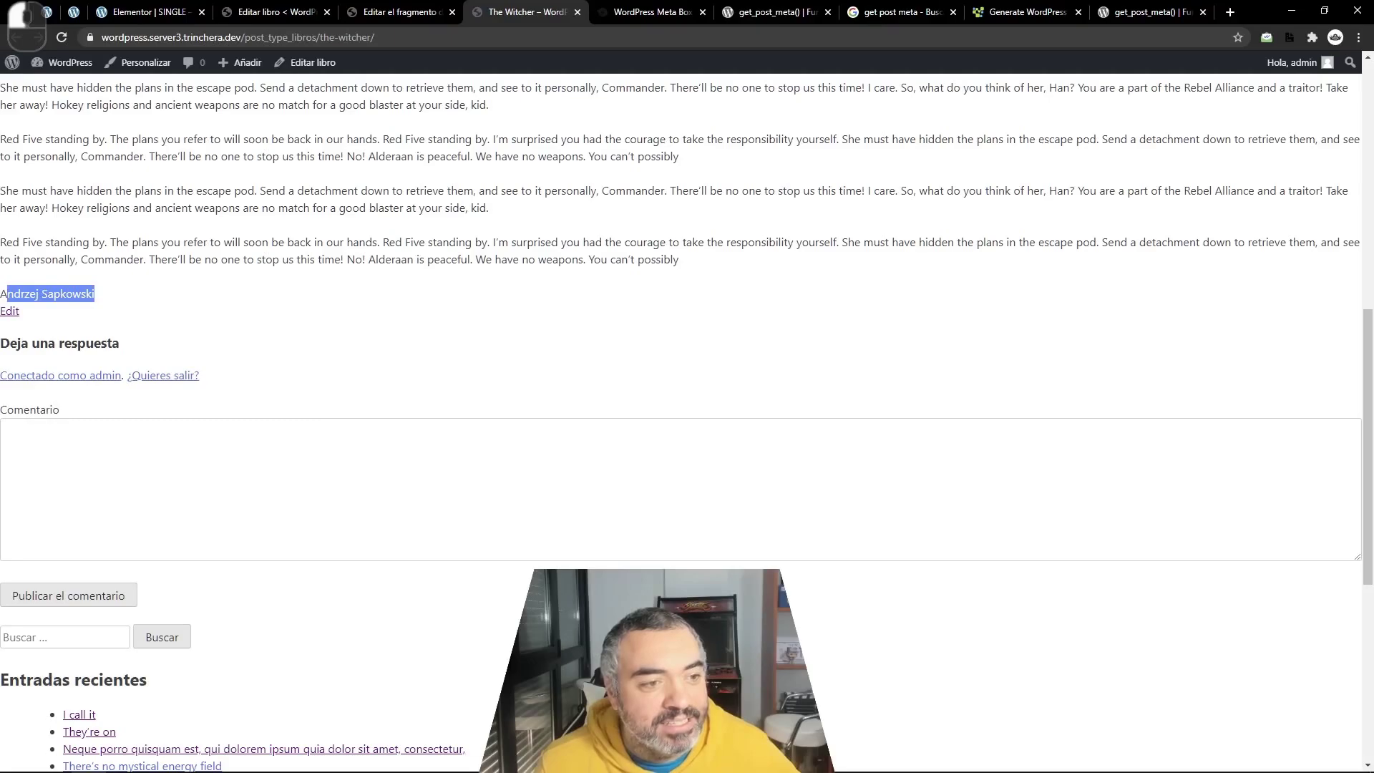
triple_click(7, 295)
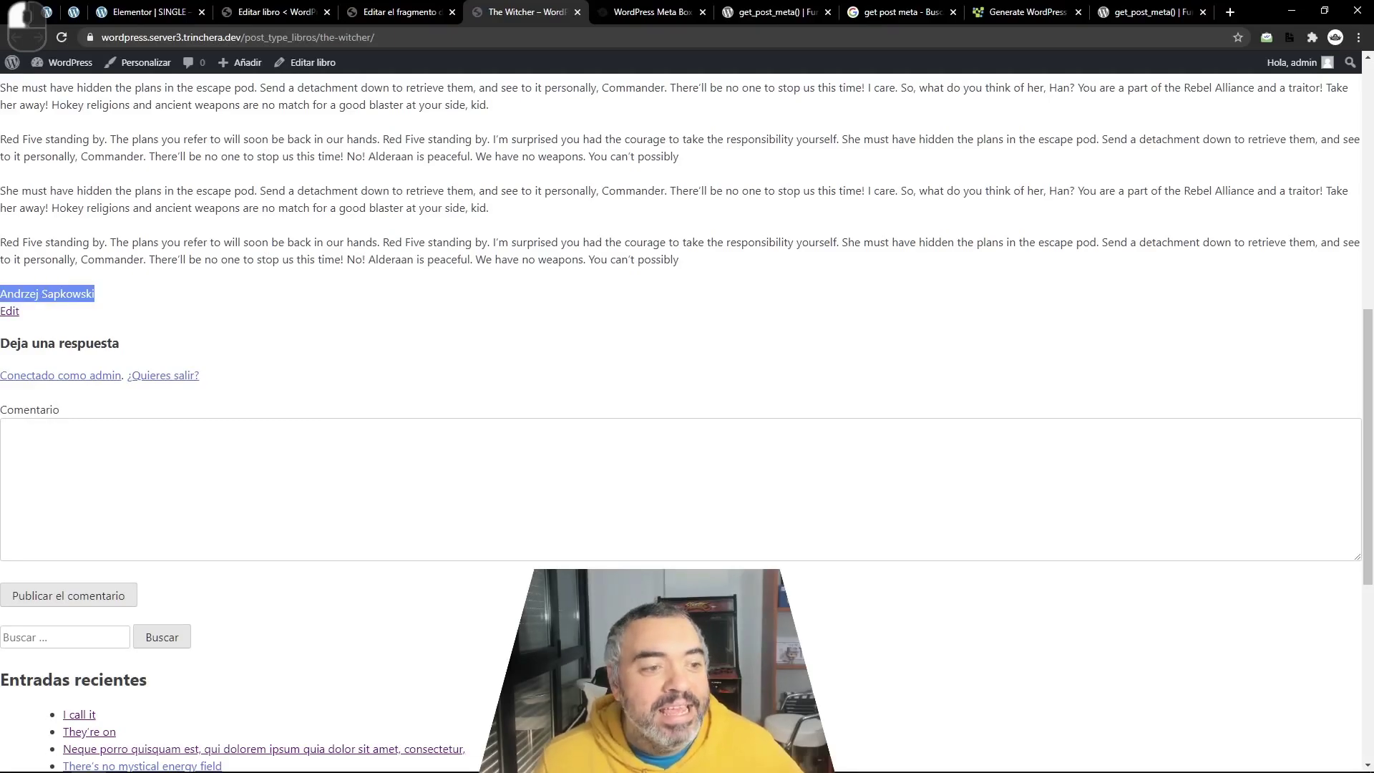
left_click(113, 289)
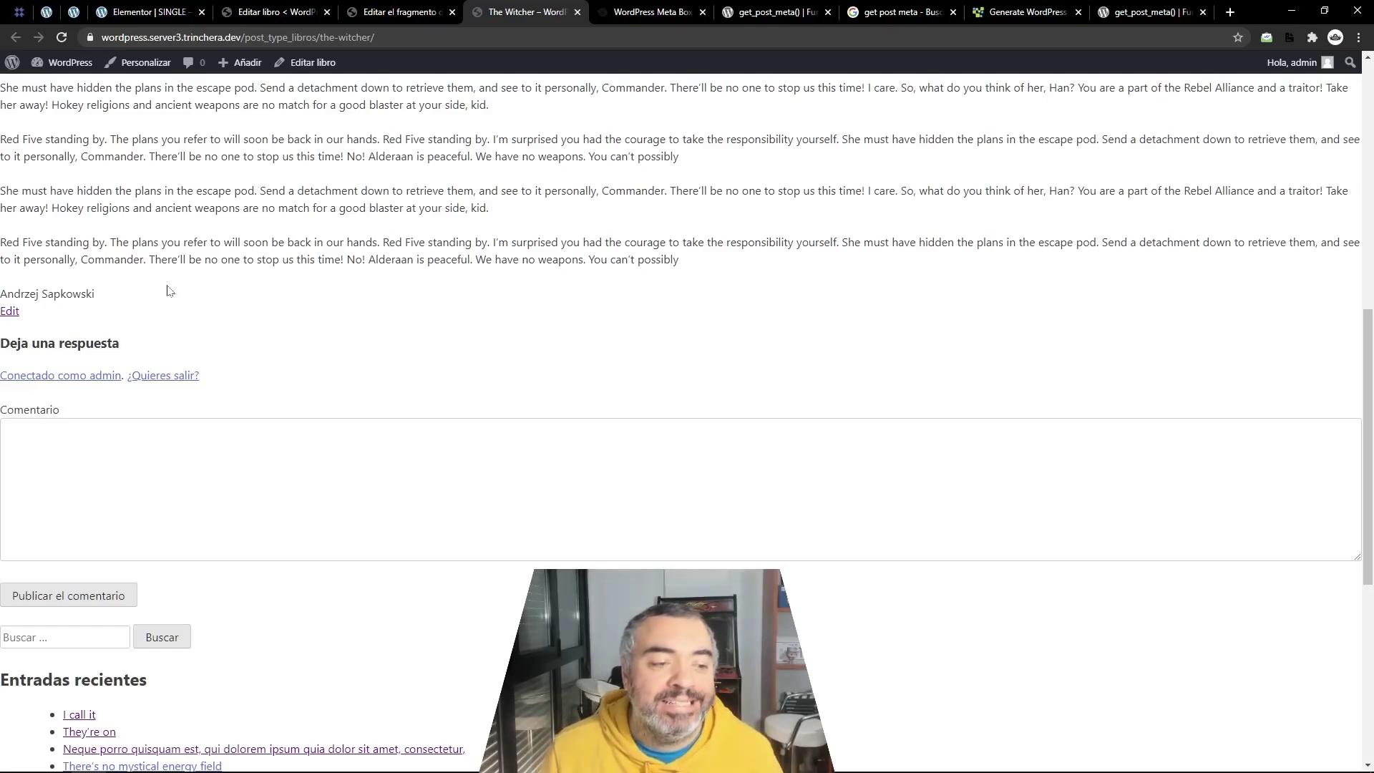
scroll(169, 290, "up", 2)
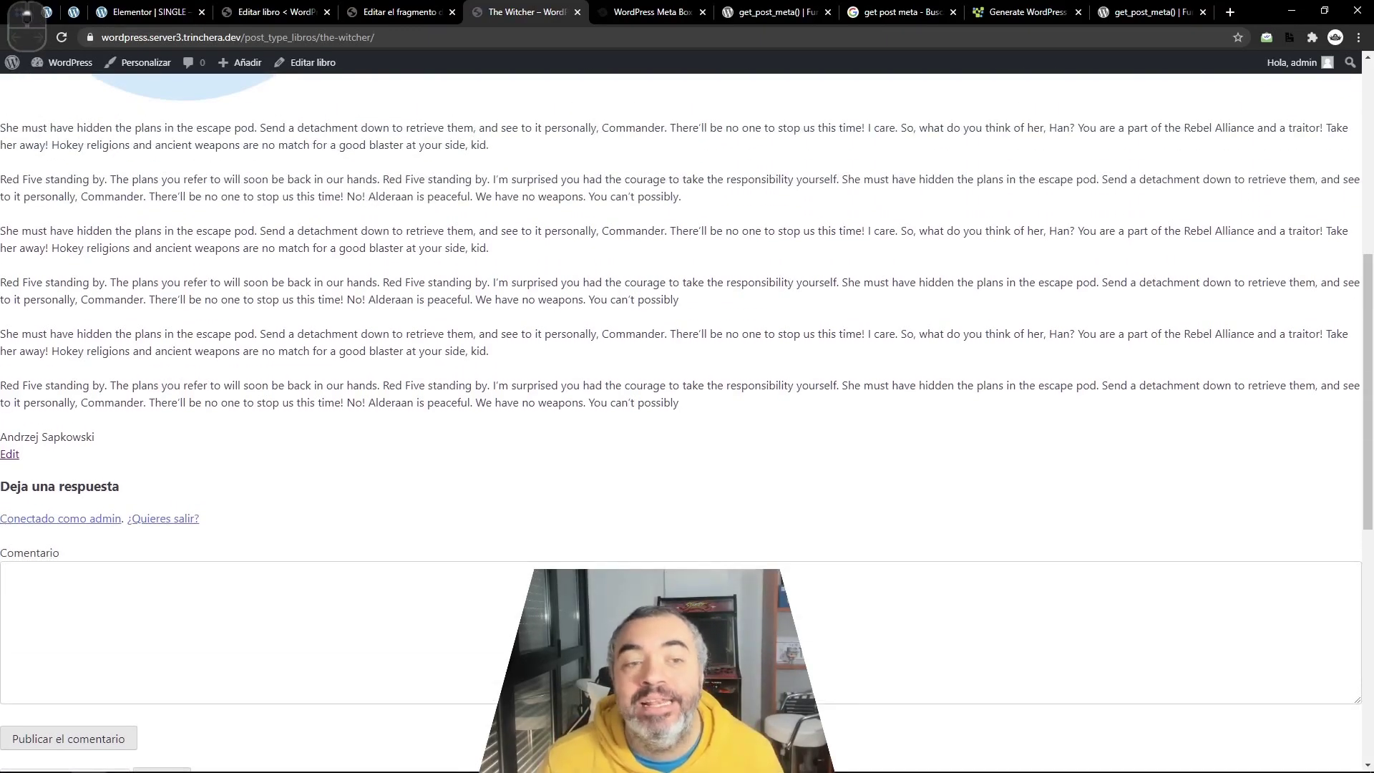
key("alt+Tab")
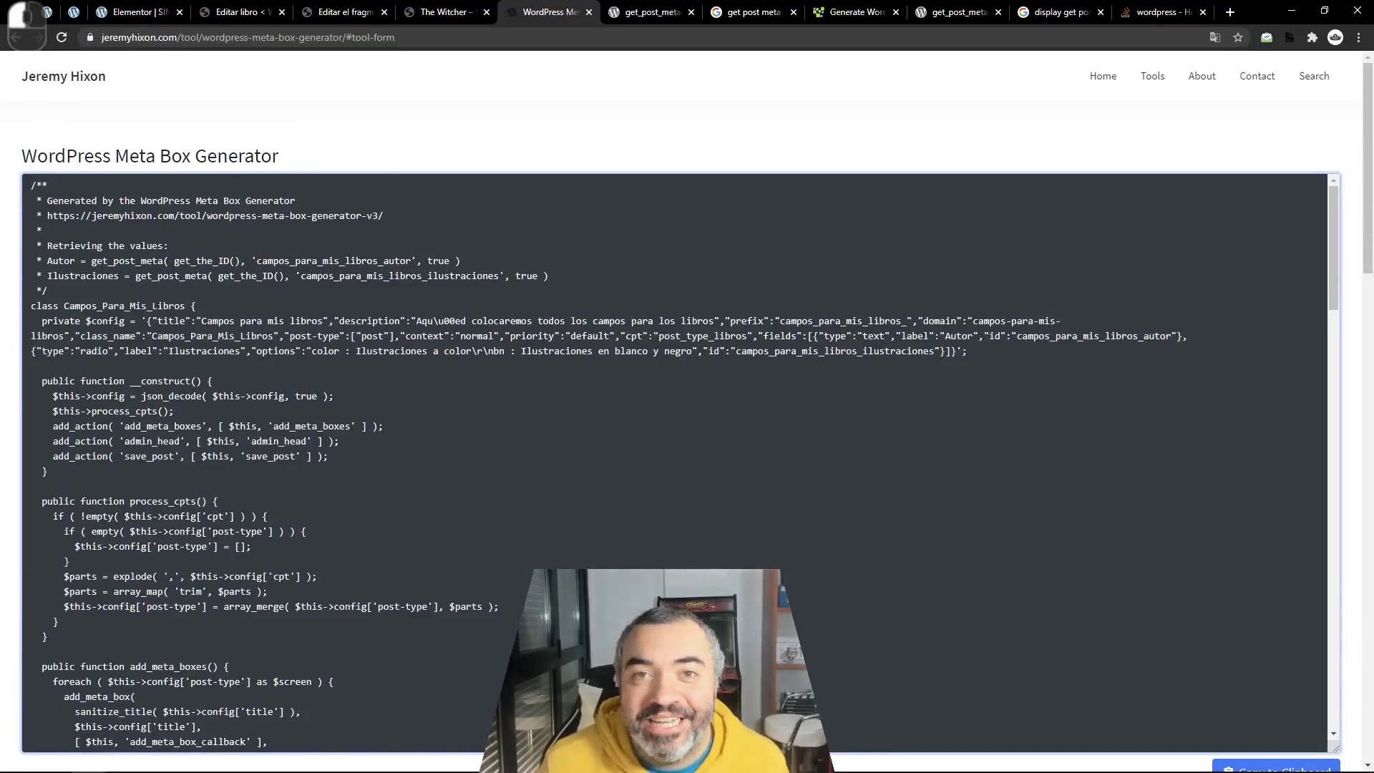
- Copy the Ilustraciones meta key and duplicate the author get_post_meta/echo lines in the template
left_click_drag(300, 276, 498, 277)
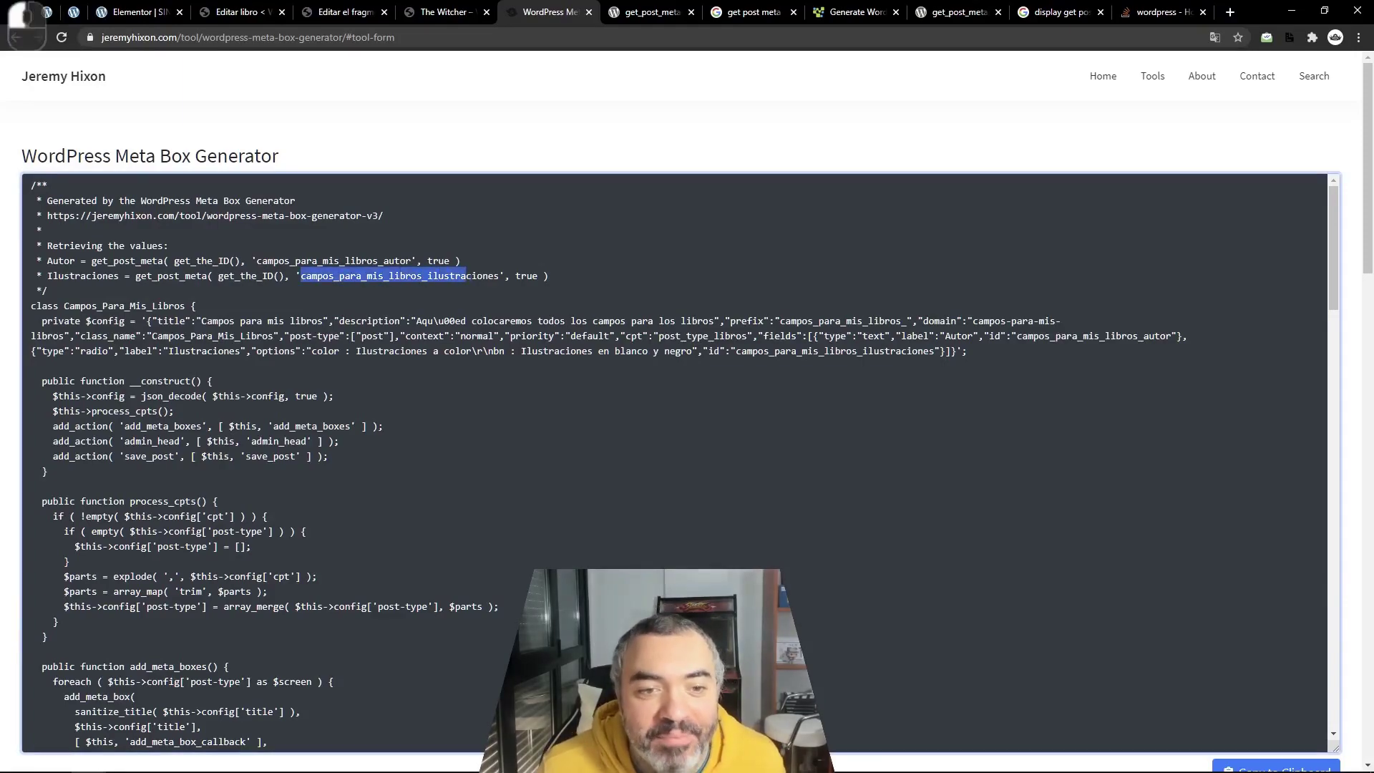
key("ctrl+c")
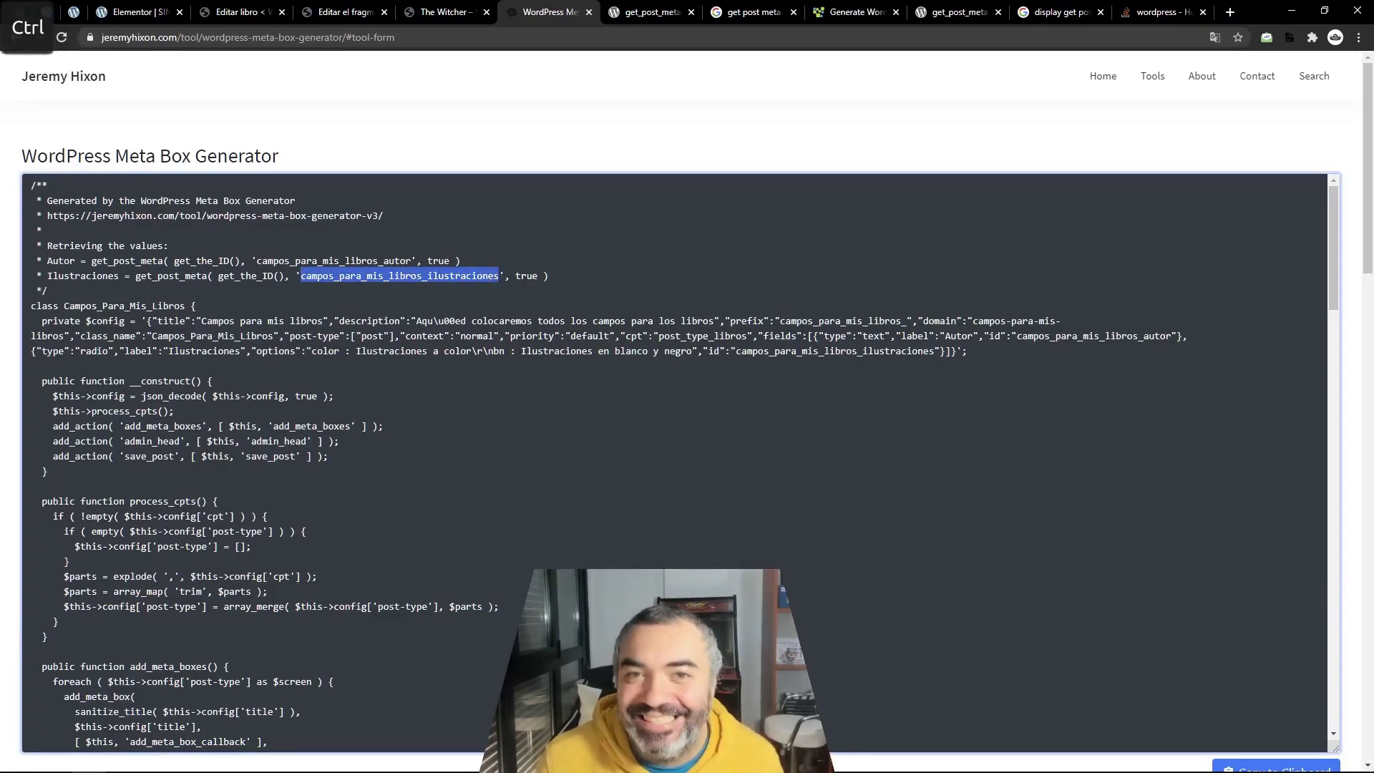
key("alt+Tab")
key("shift+Up")
key("ctrl+c")
key("Down")
key("Down")
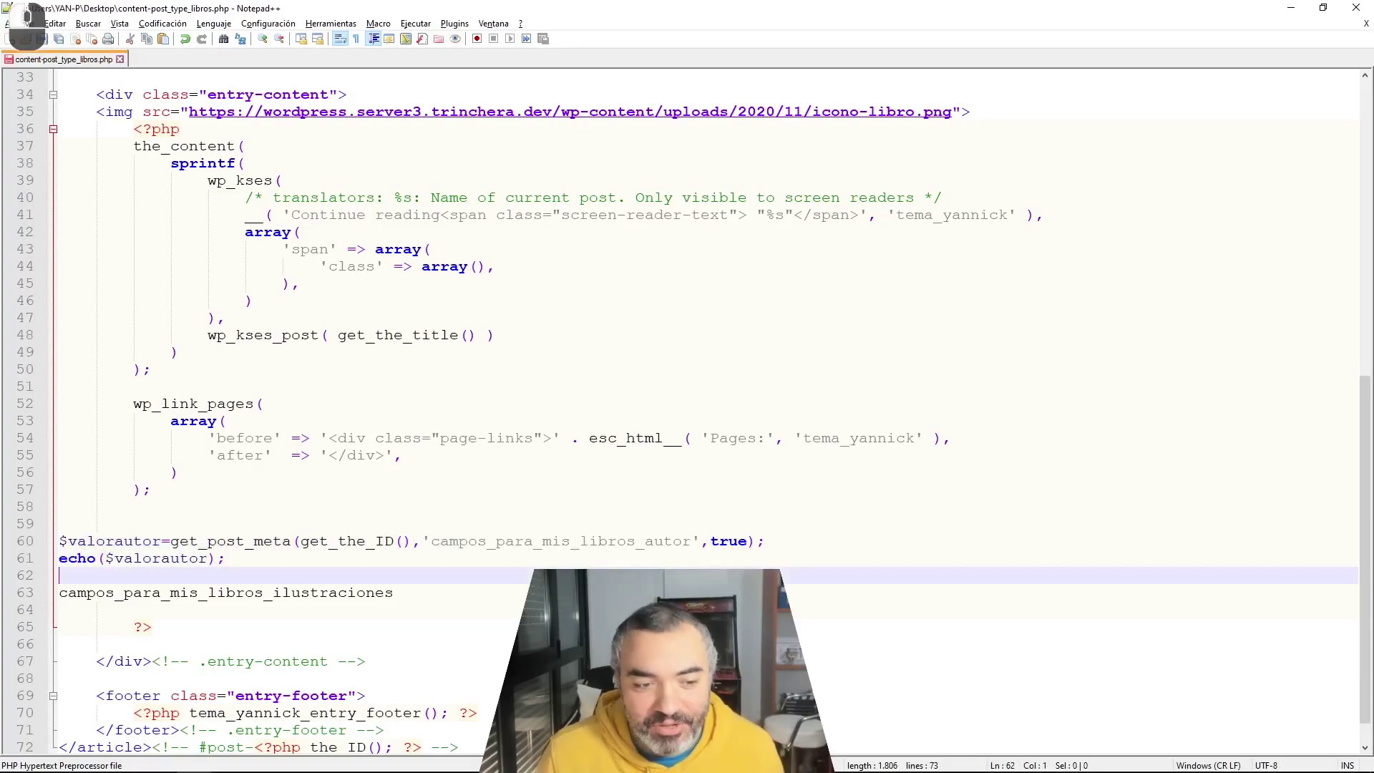
key("Return")
key("Return")
key("Return")
key("Up")
key("Up")
key("ctrl+v")
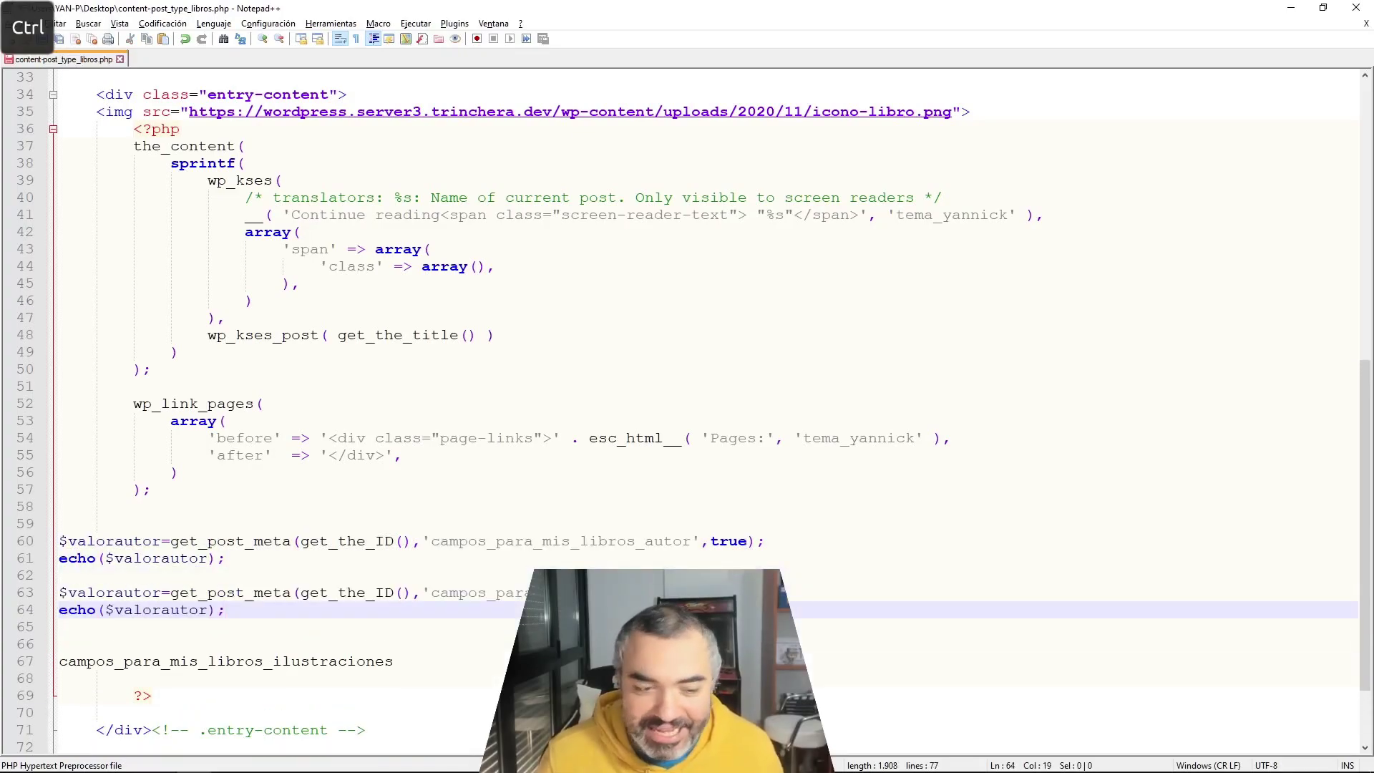
- Swap the Autor key in the copied line 63 for campos_para_mis_libros_ilustraciones
key("Down")
key("Down")
key("Down")
key("Home")
key("shift+End")
key("ctrl+x")
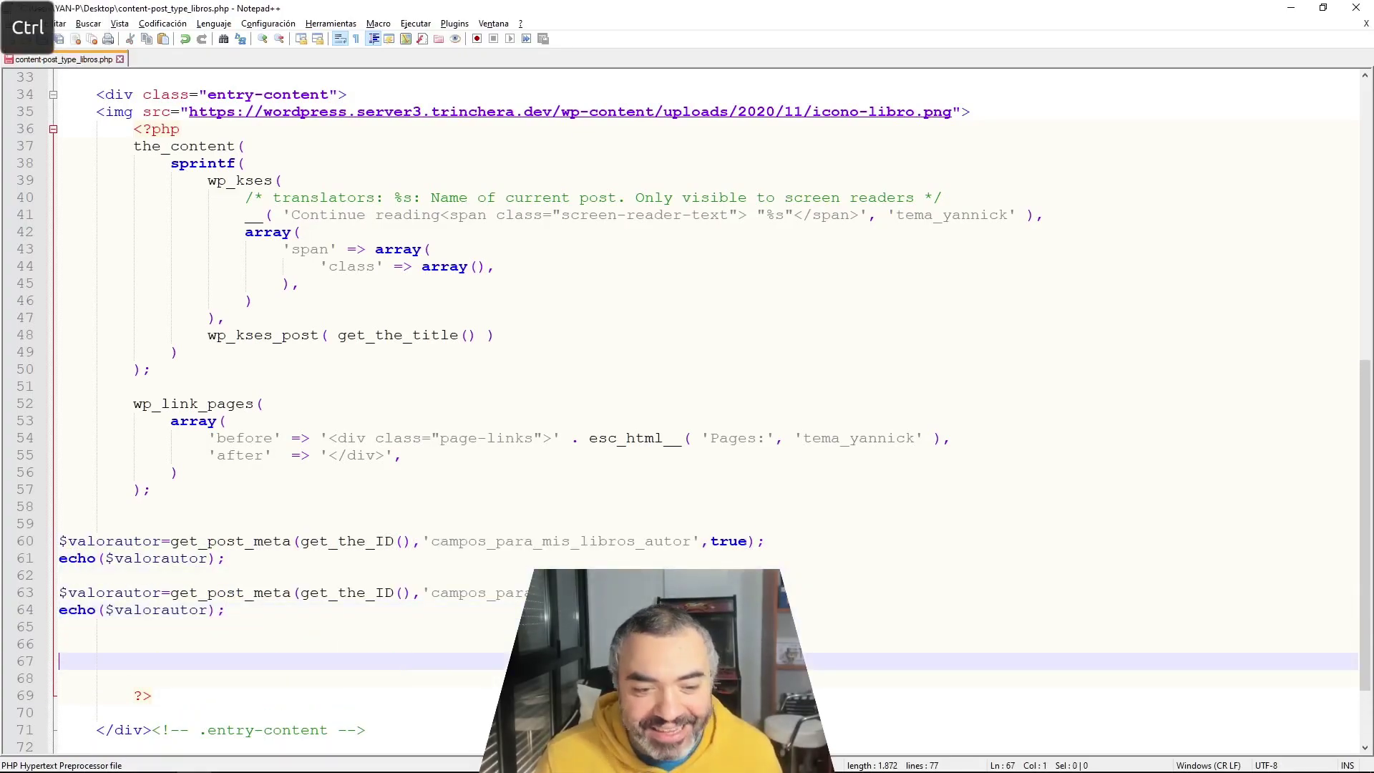
double_click(473, 593)
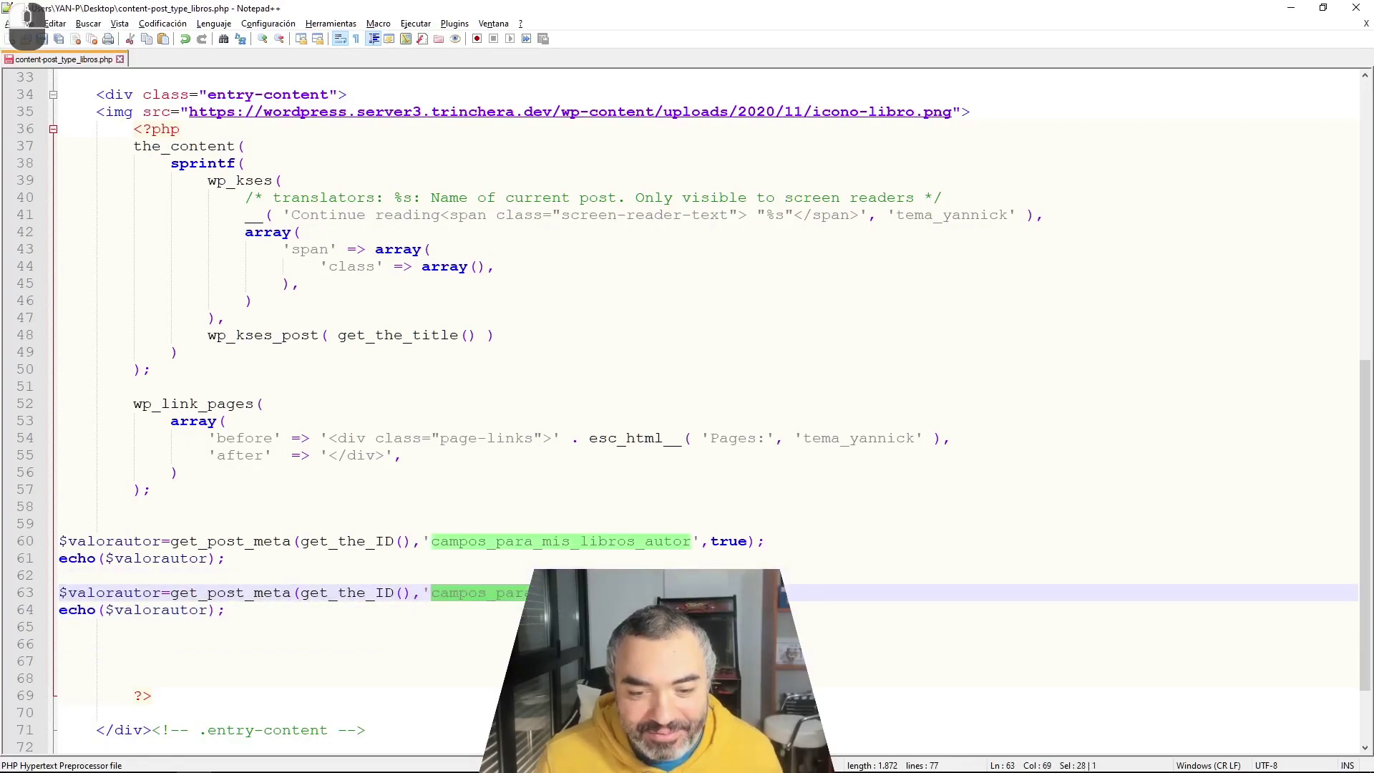
key("ctrl+v")
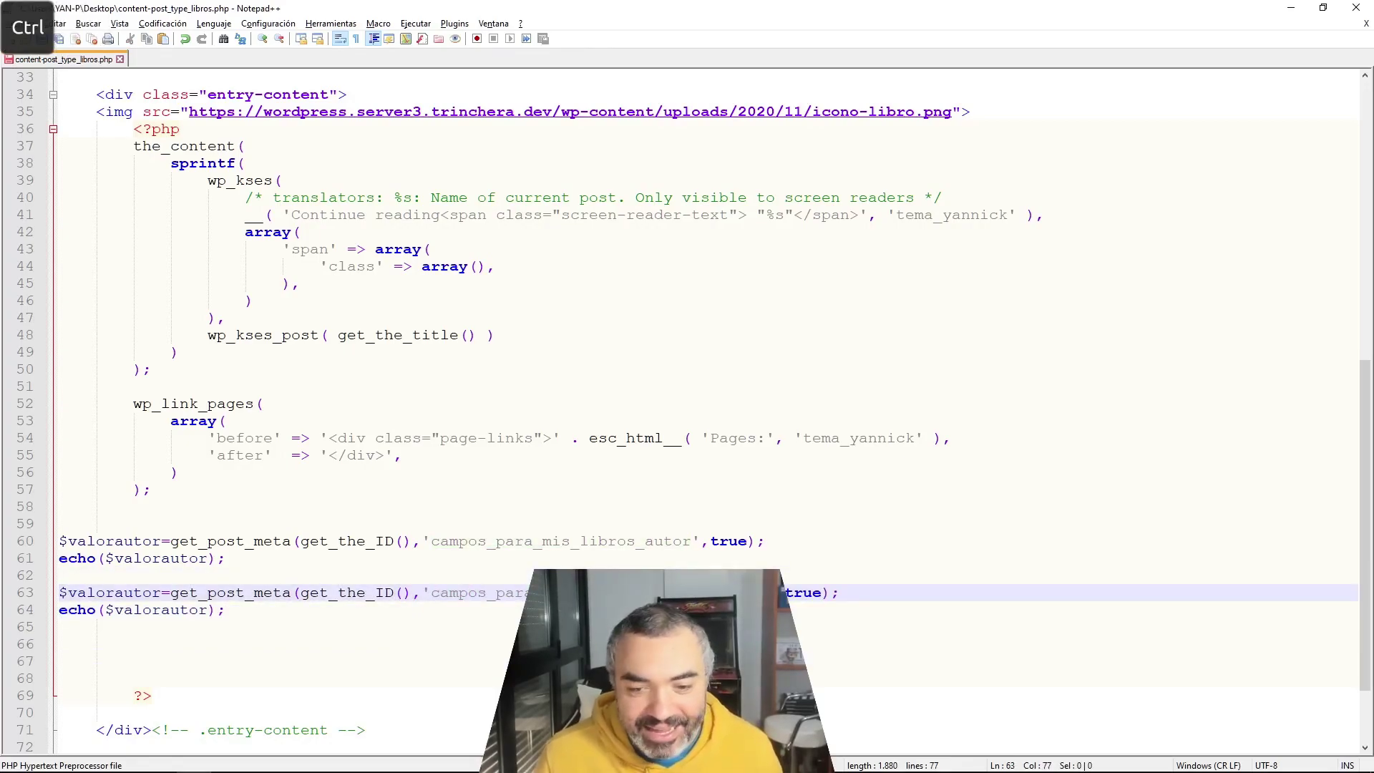
key("Up")
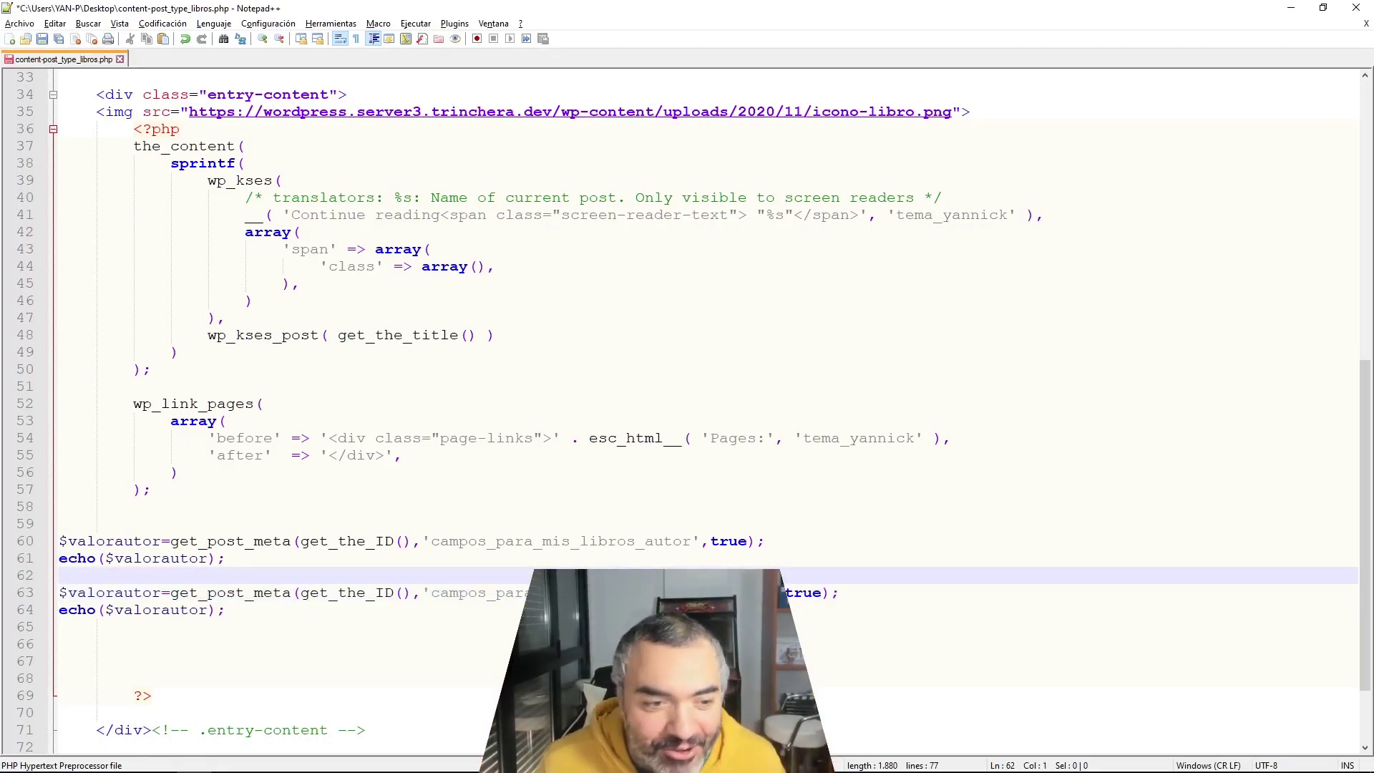
- Insert ?><br><?php on line 62 between the two blocks and upload the saved template
double_click(141, 695)
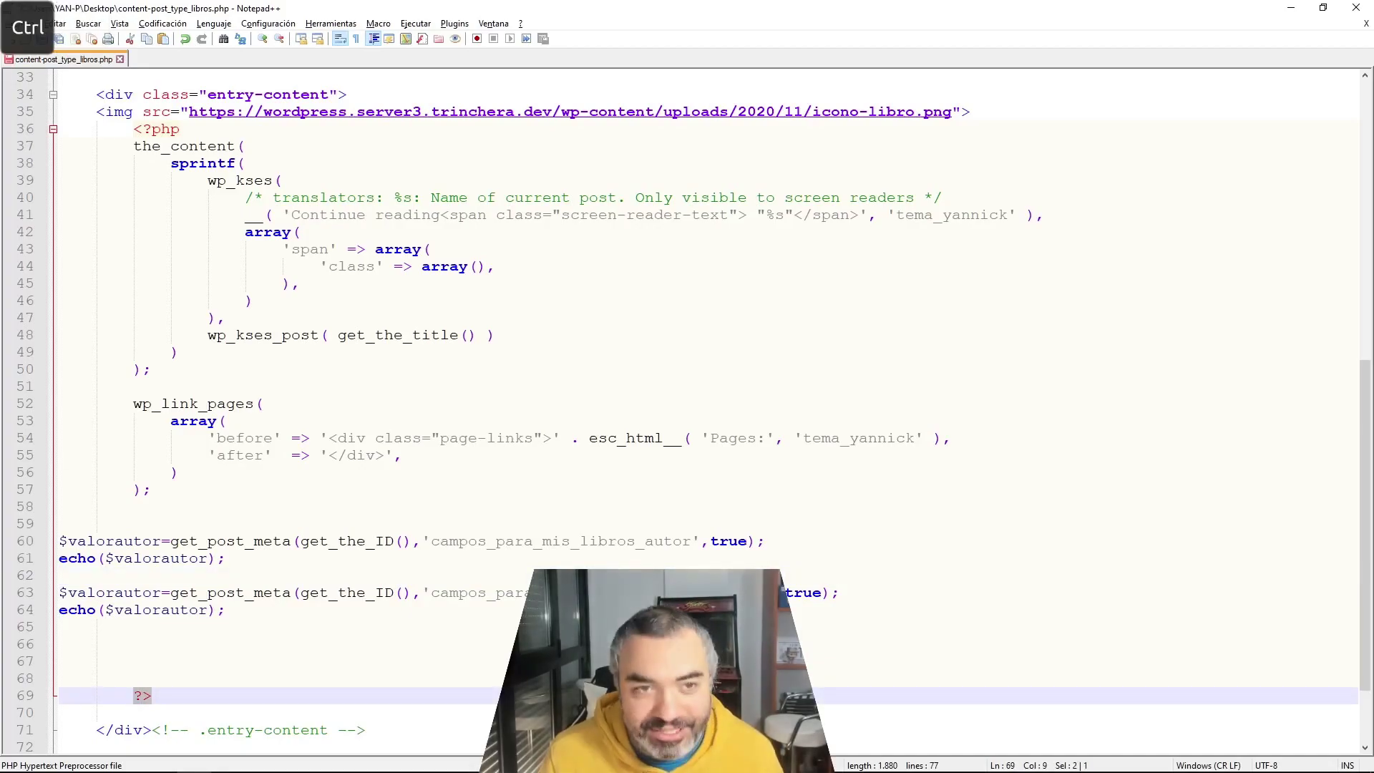
left_click(61, 575)
type("?>")
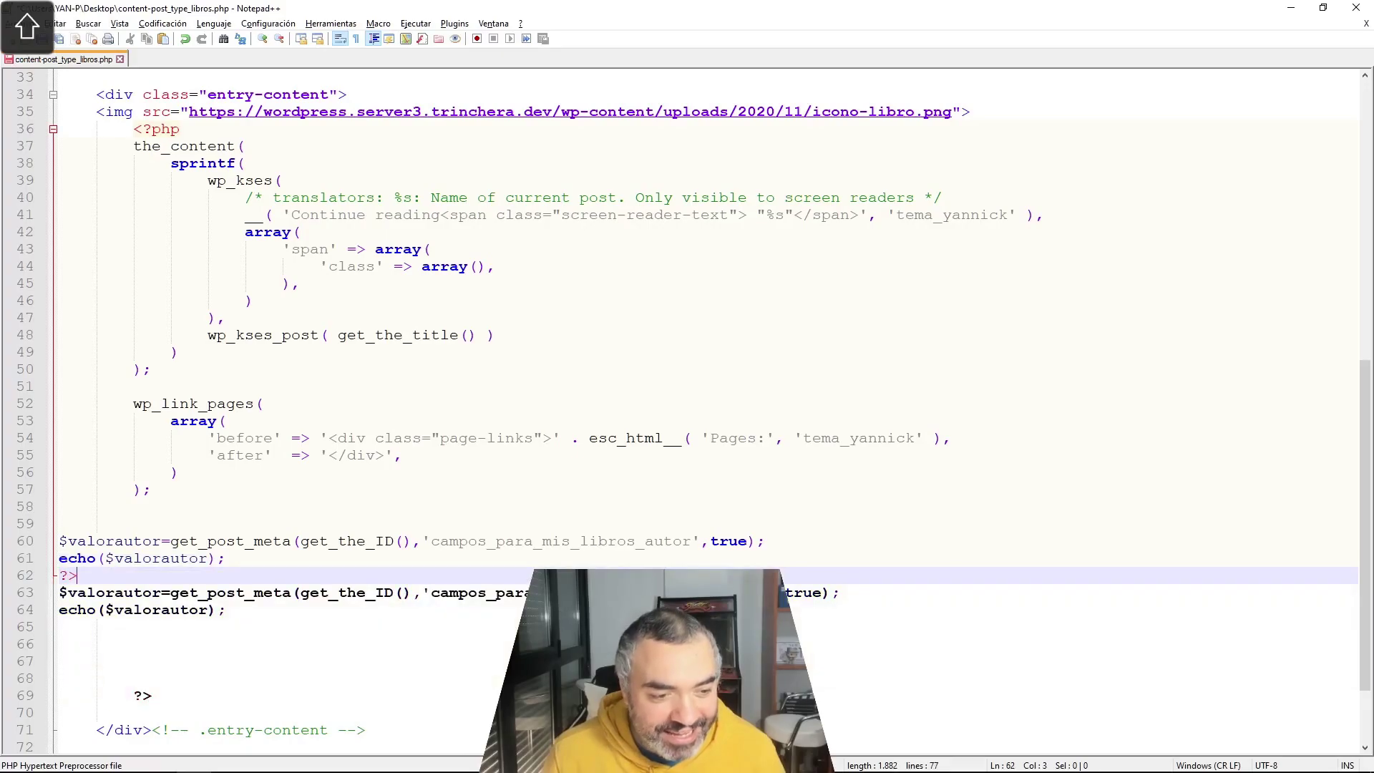
type("<br>")
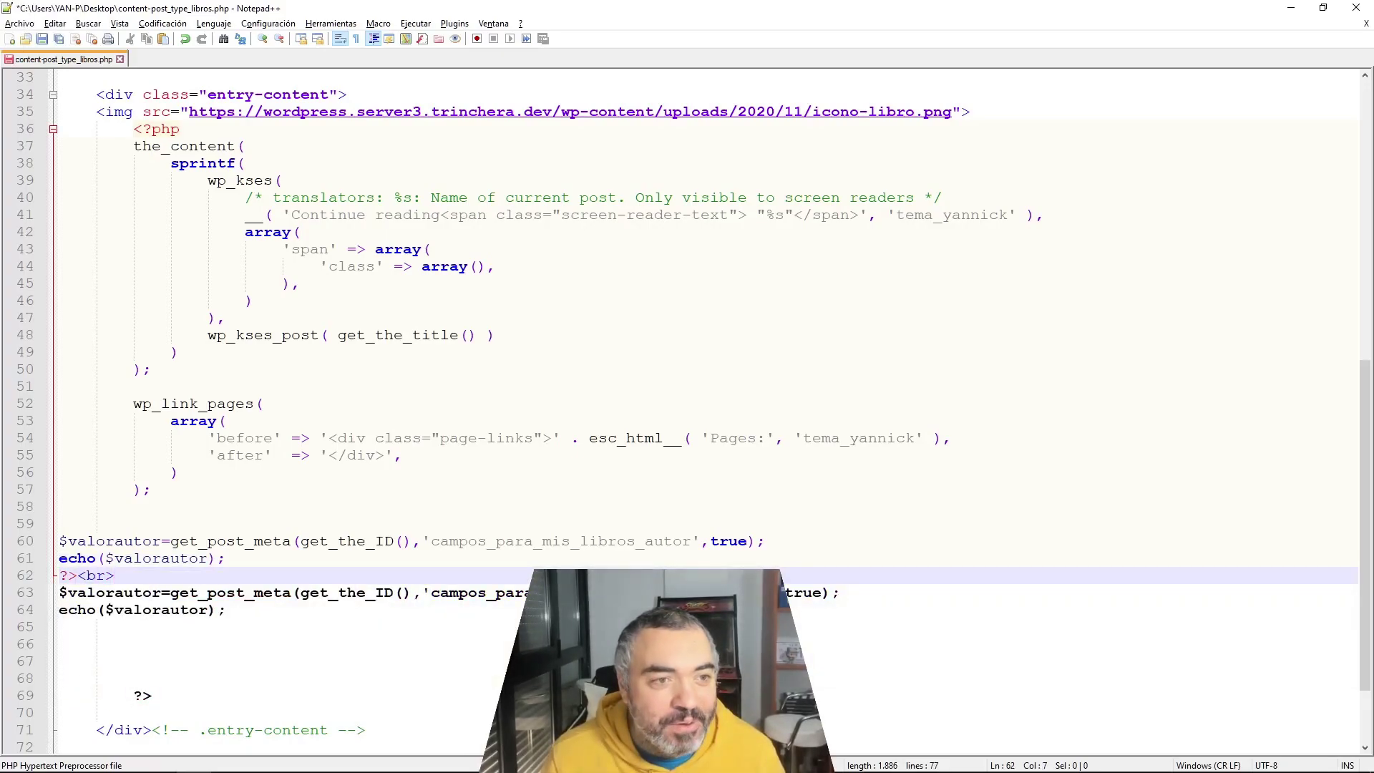
left_click_drag(134, 129, 179, 128)
key("ctrl+c")
left_click(115, 575)
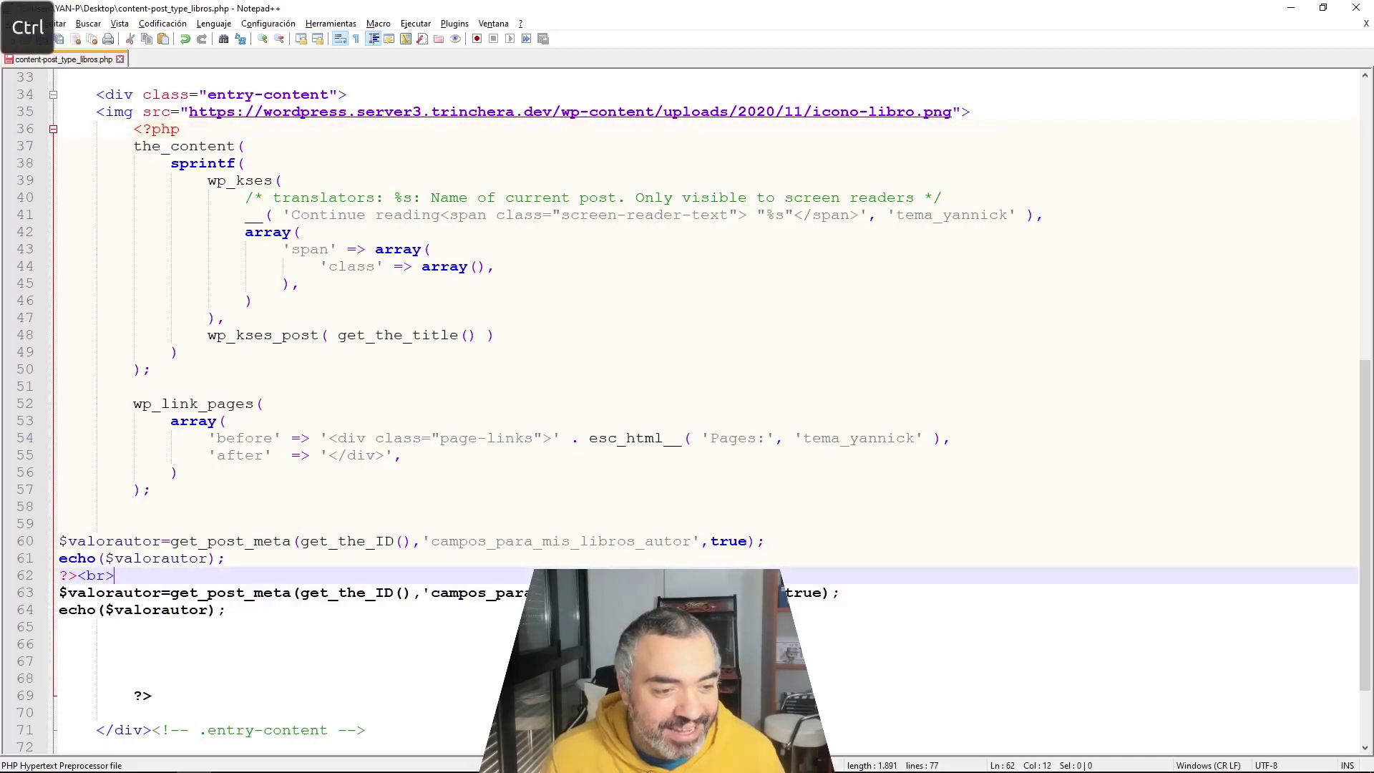
key("ctrl+v")
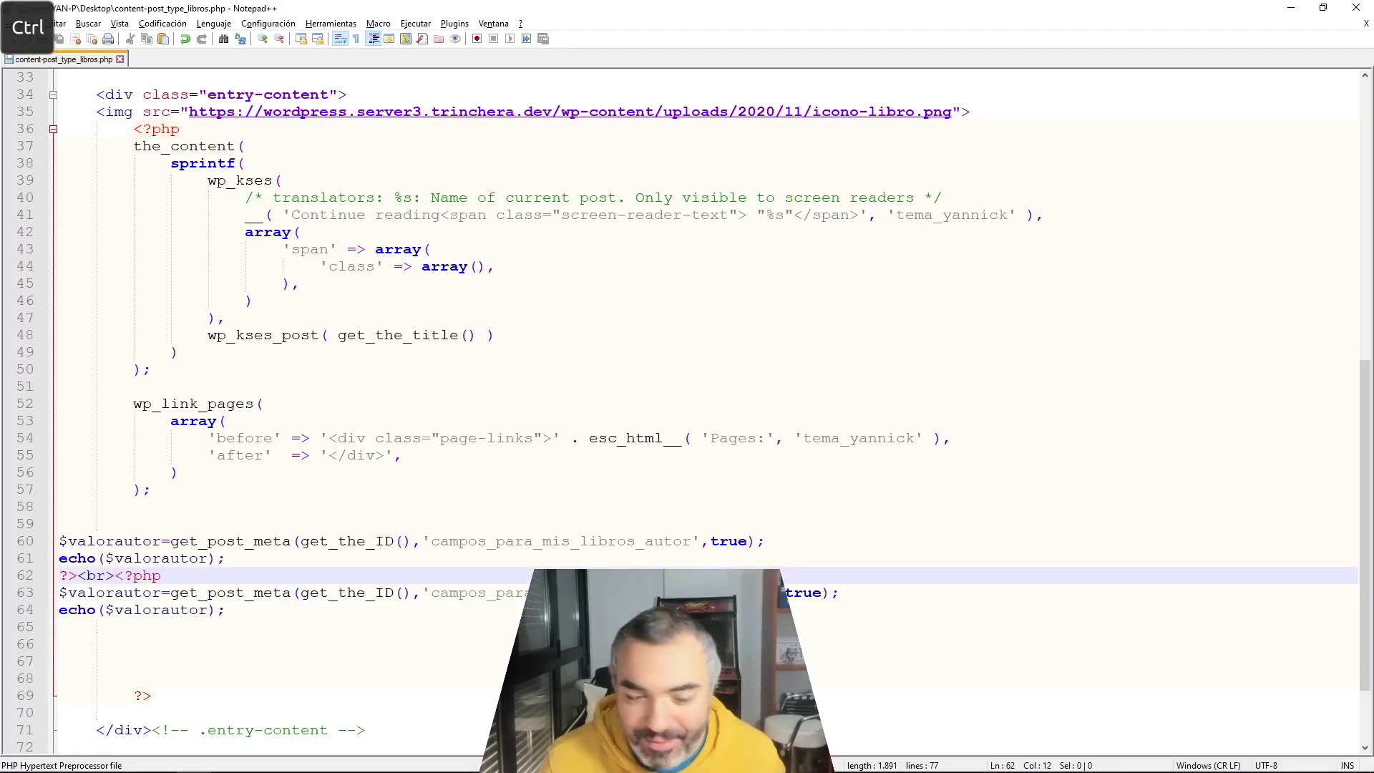
key("alt+Tab")
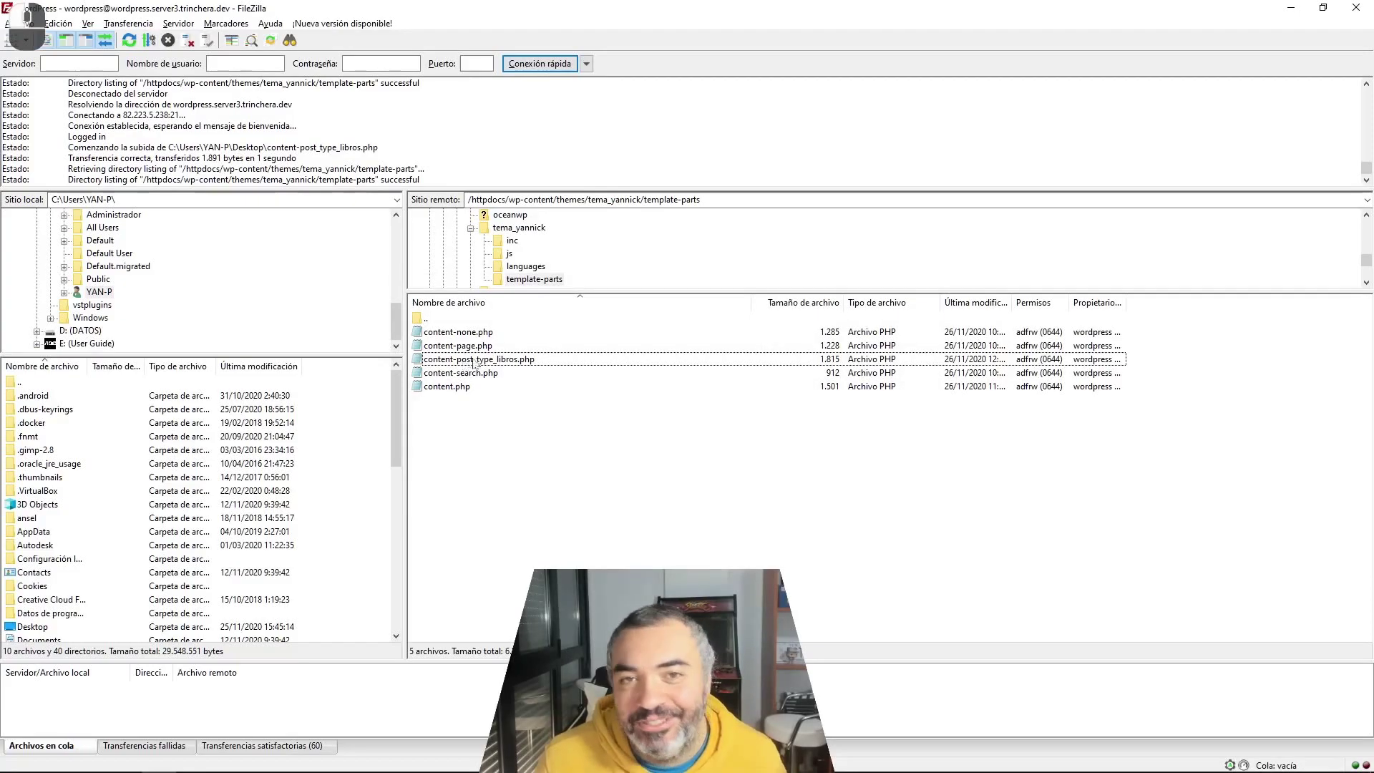
- Reload The Witcher page and check the 'color' Ilustraciones value beneath the author's name
key("alt+Tab")
key("F5")
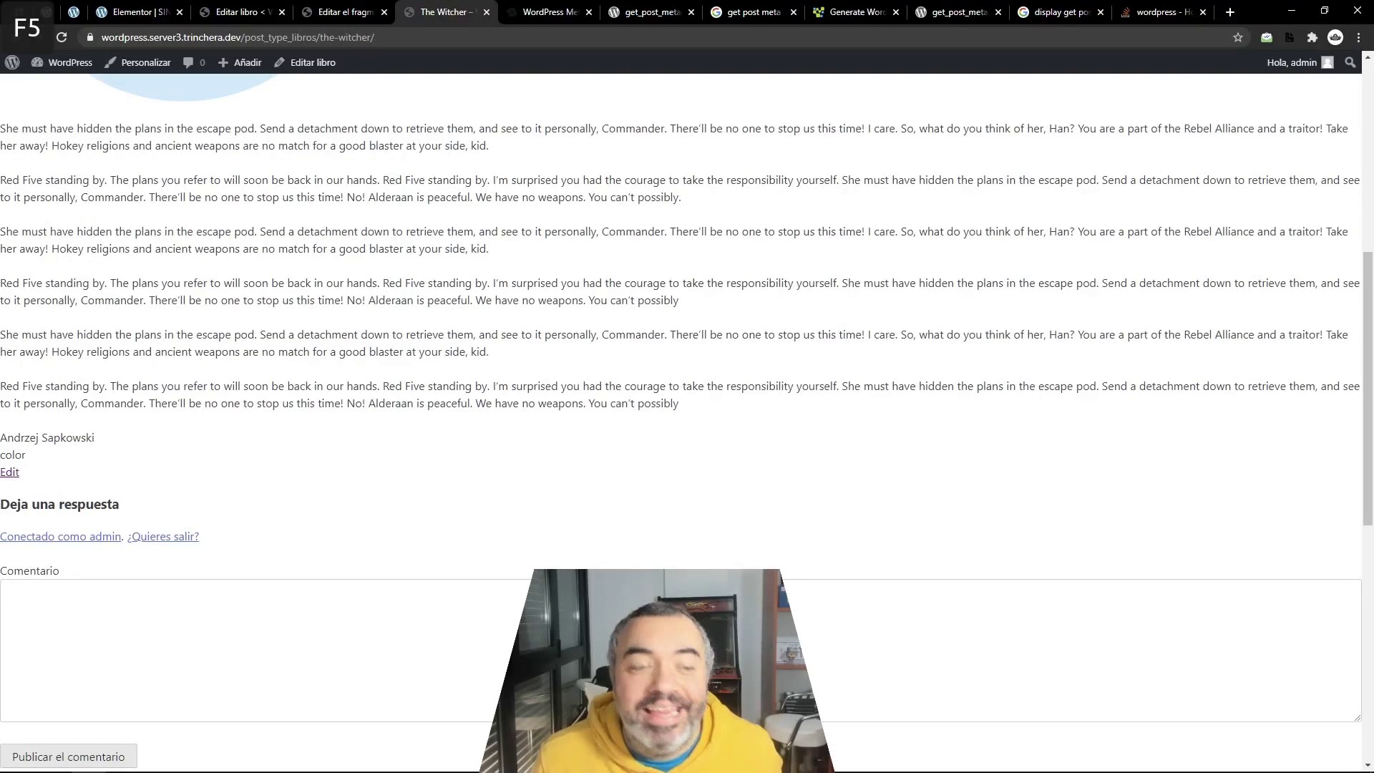
mouse_move(97, 438)
left_mouse_down()
mouse_move(4, 439)
mouse_move(7, 451)
left_mouse_up()
left_click(51, 472)
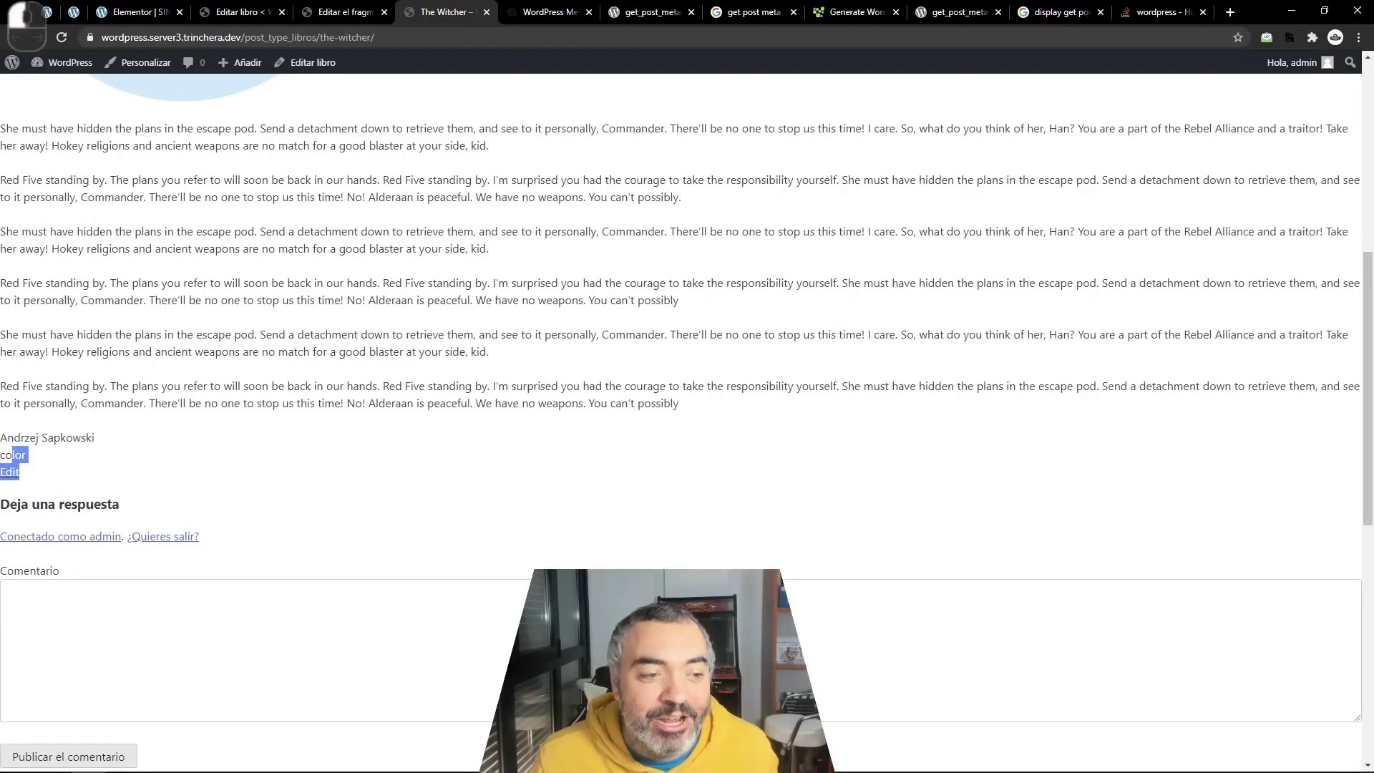
left_click(26, 450)
key("ctrl+shift+Tab")
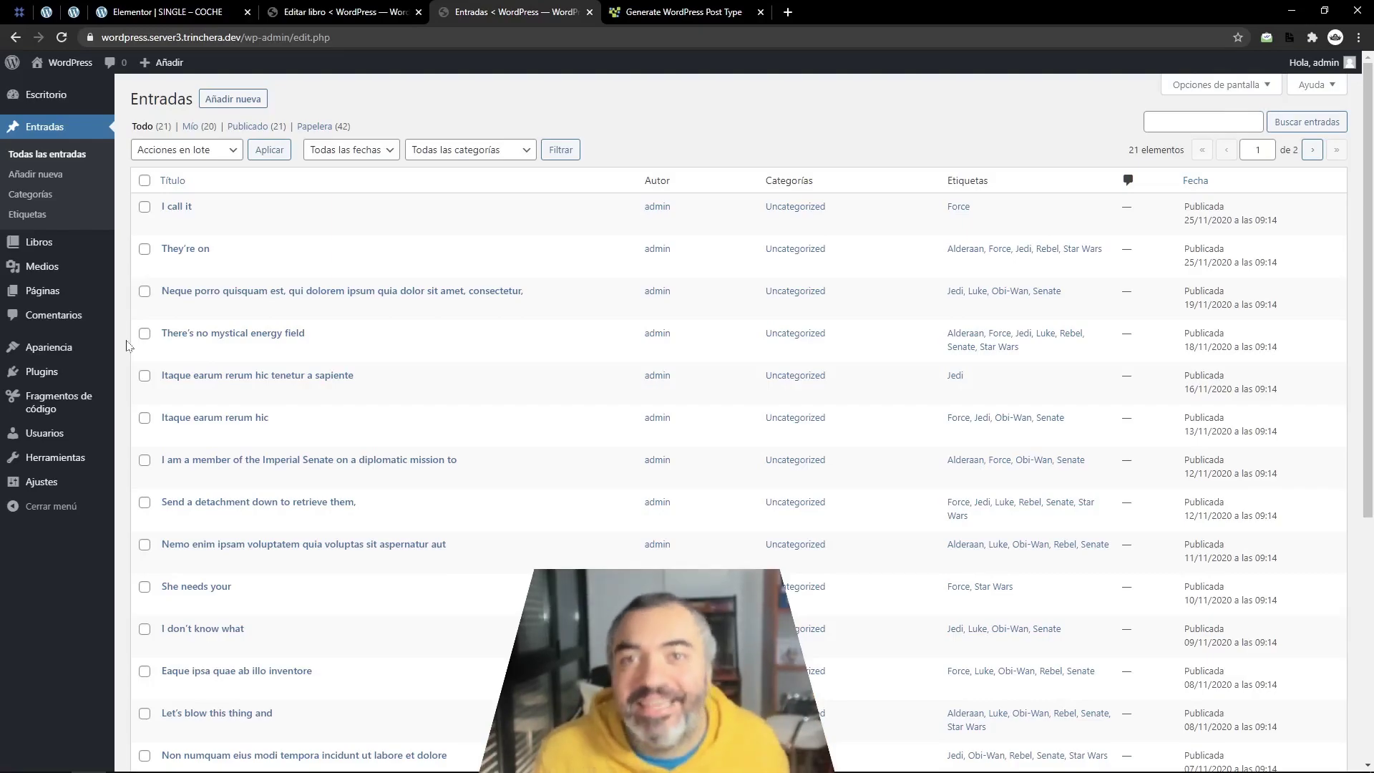
- Search the plugin directory for 'advanced custom' from Plugins > Añadir nuevo
mouse_move(42, 371)
left_click(157, 395)
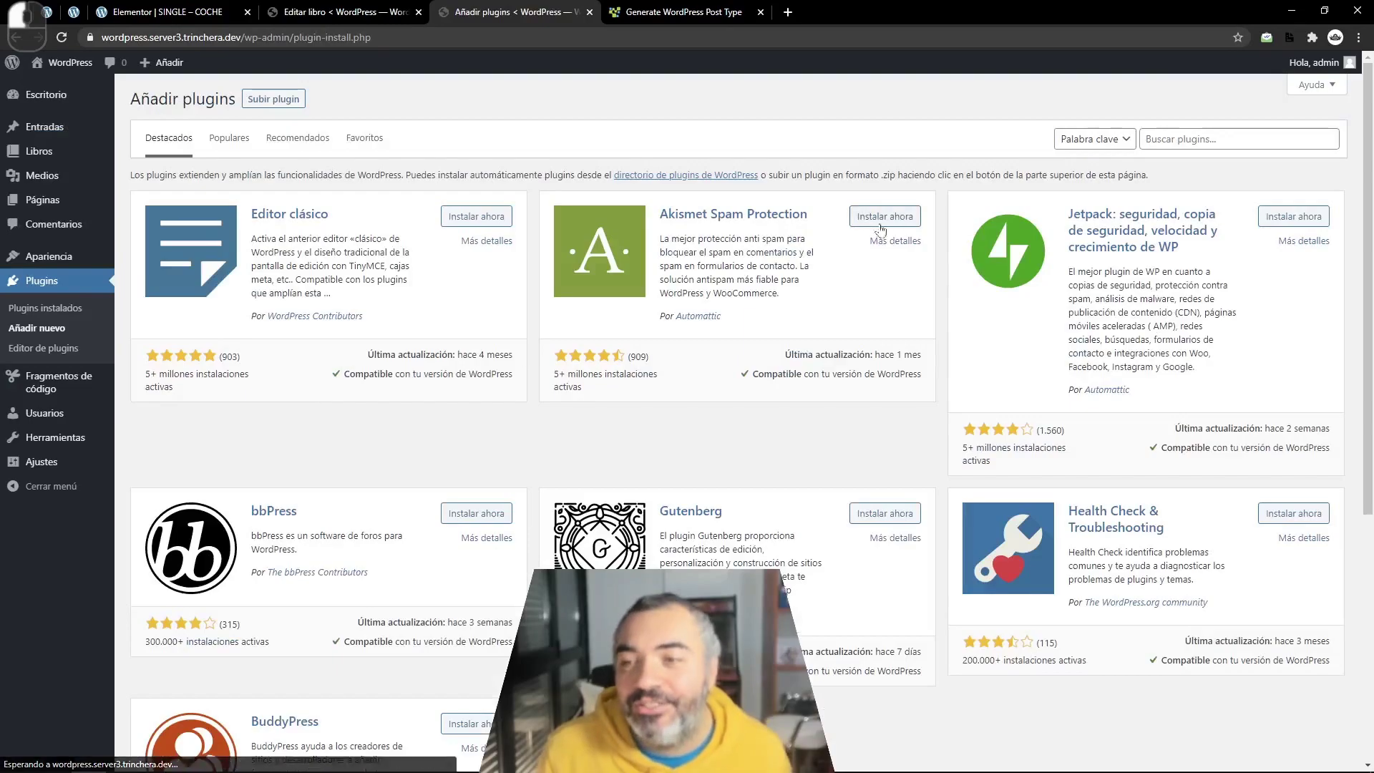
left_click(1231, 139)
type("a")
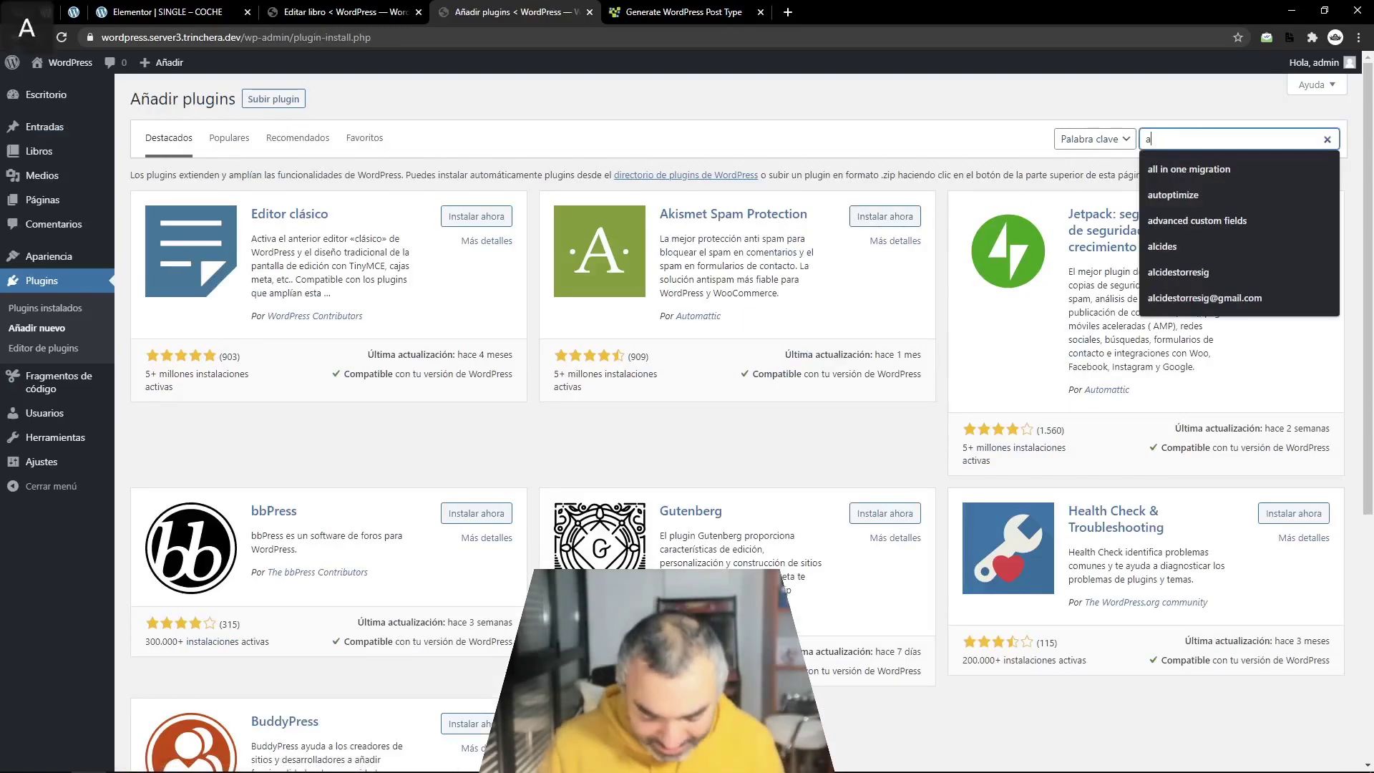
type("dvanced cut")
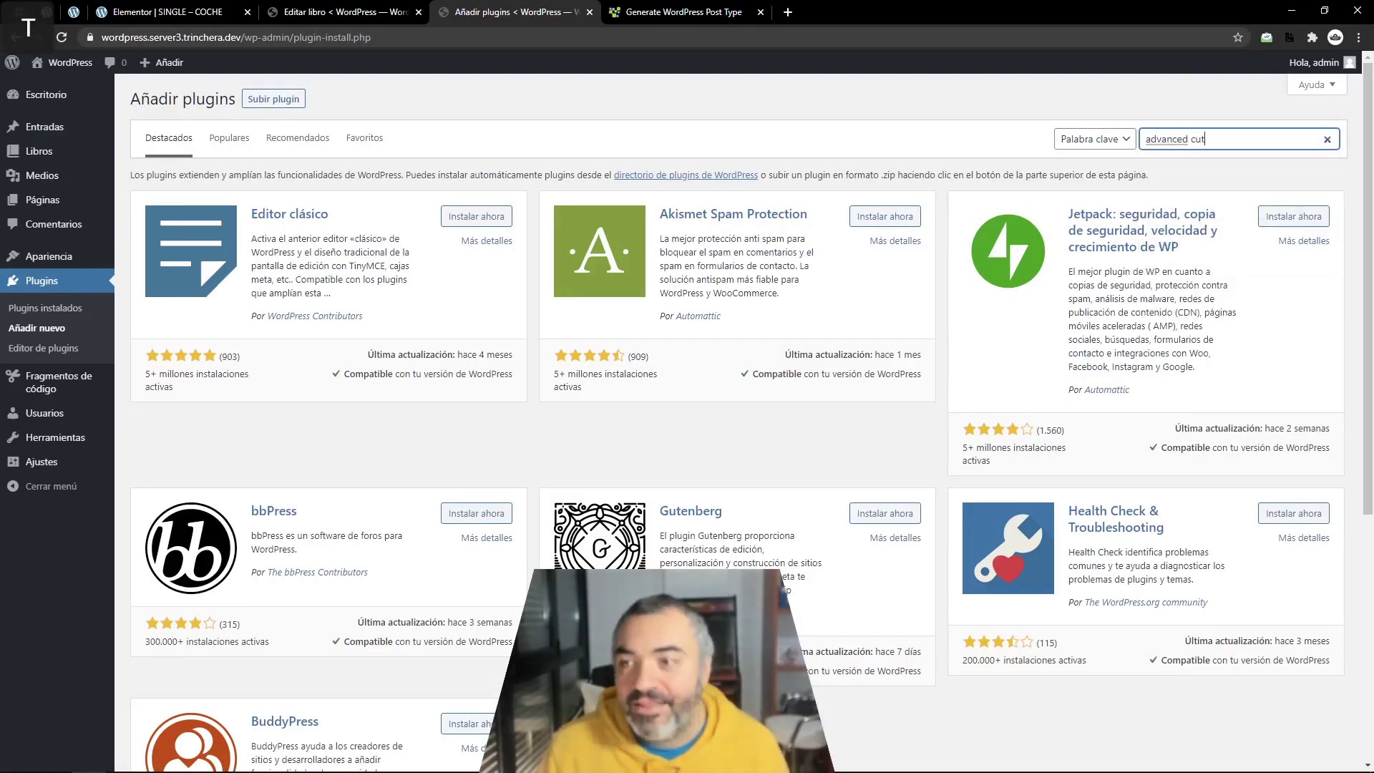
key("BackSpace")
type("stom")
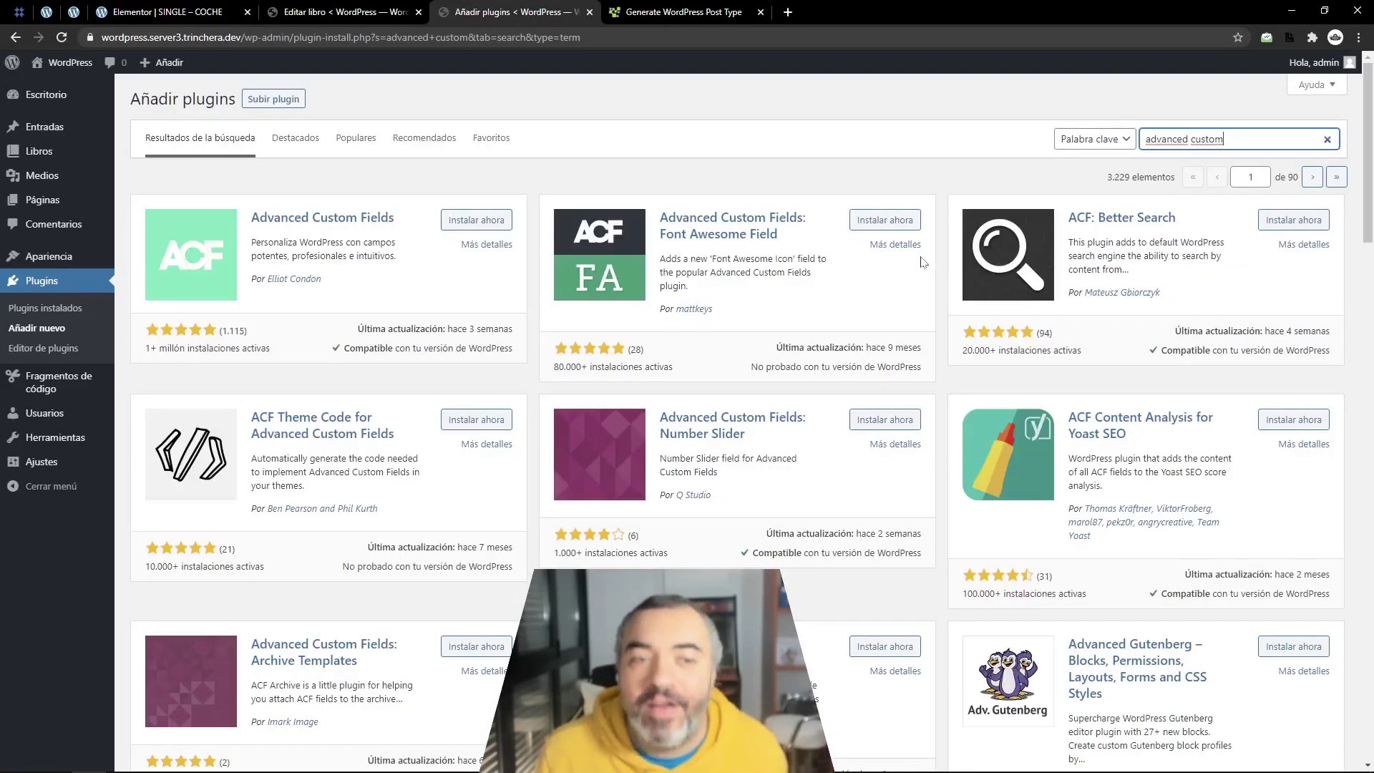
- Review the Advanced Custom Fields plugin details and its field types screenshot
left_click(178, 225)
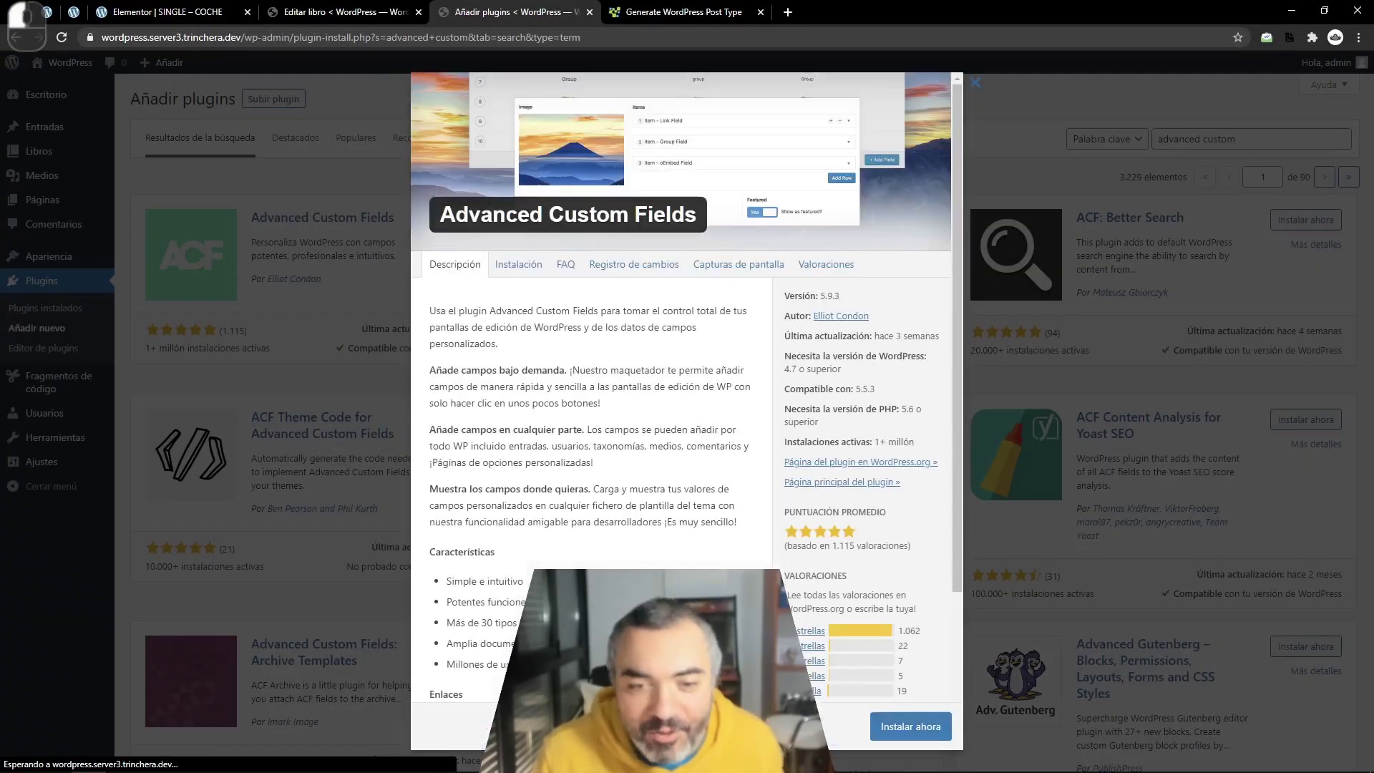
left_click(738, 264)
scroll(537, 387, "down", 3)
scroll(537, 387, "down", 2)
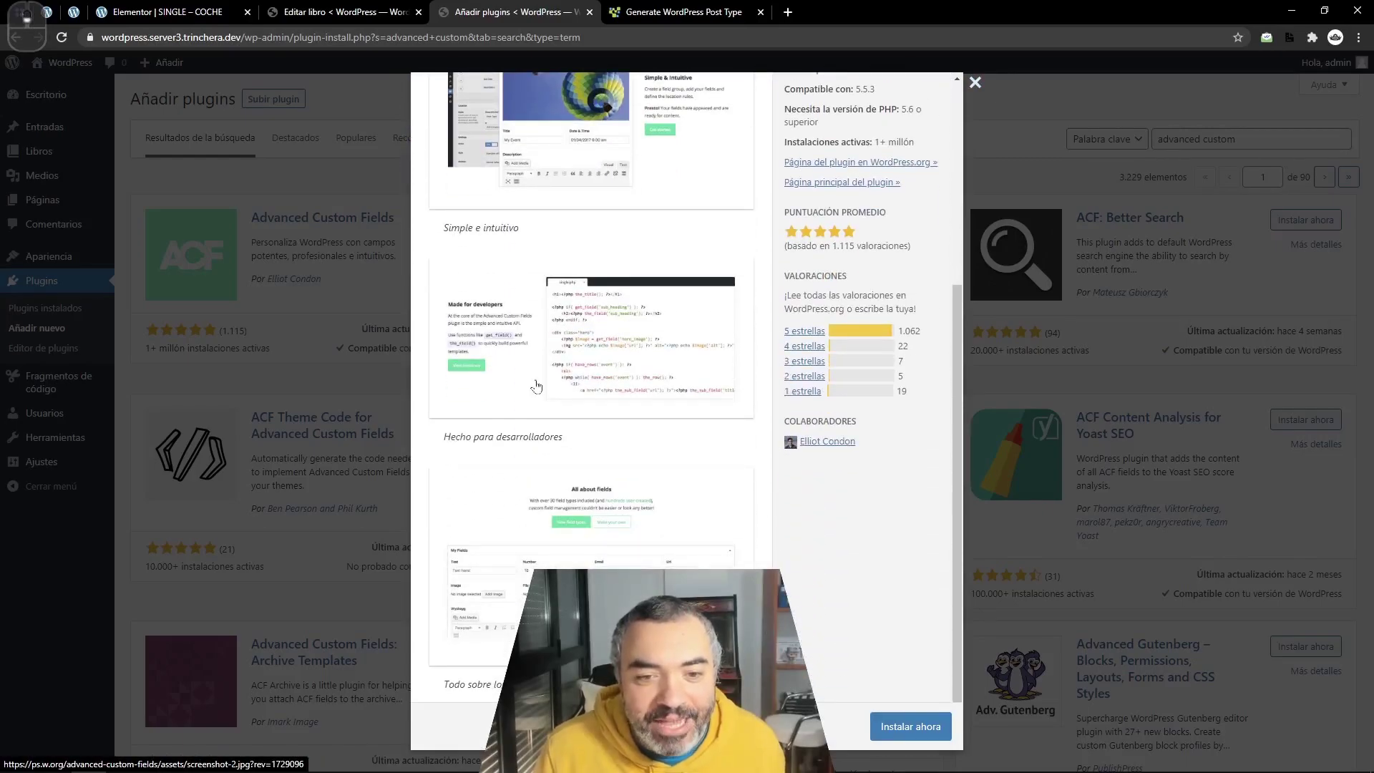
left_click(578, 514)
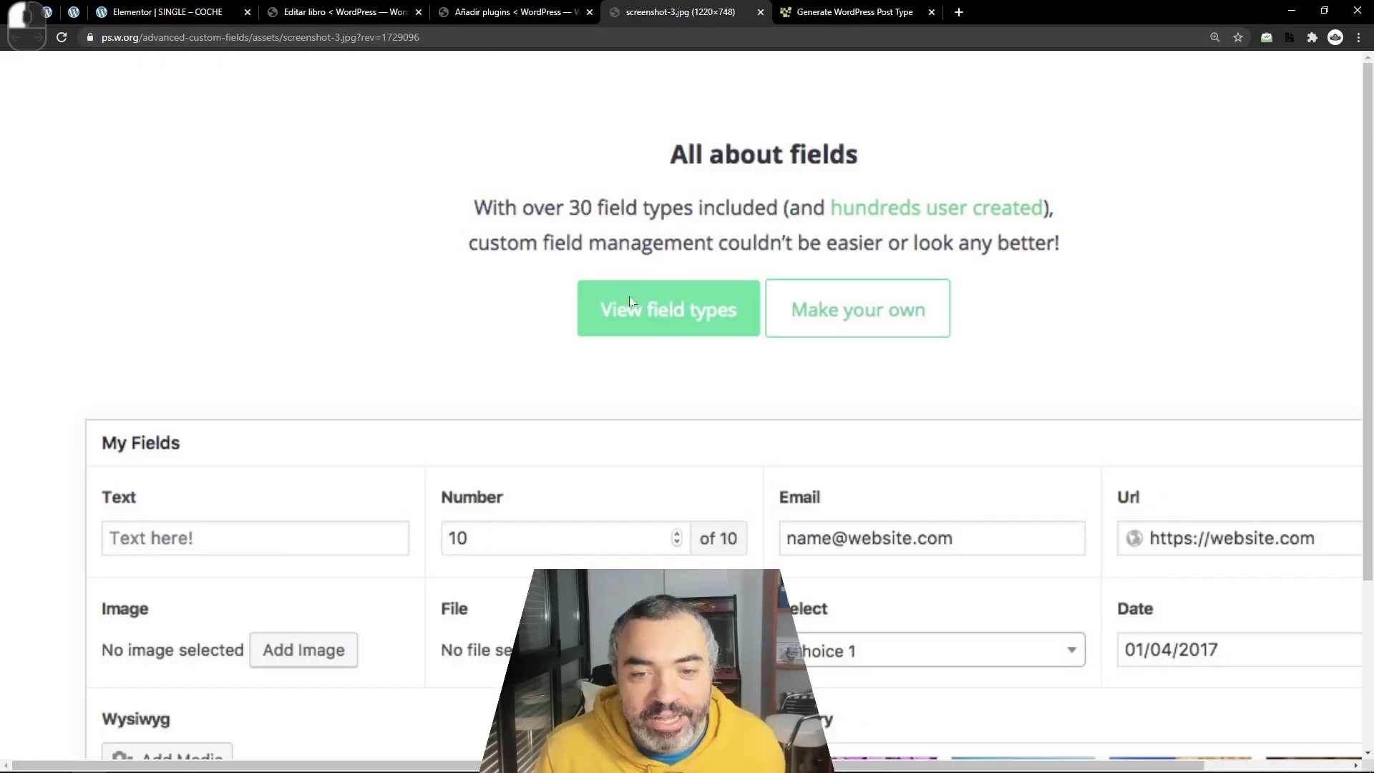
scroll(833, 606, "down", 3)
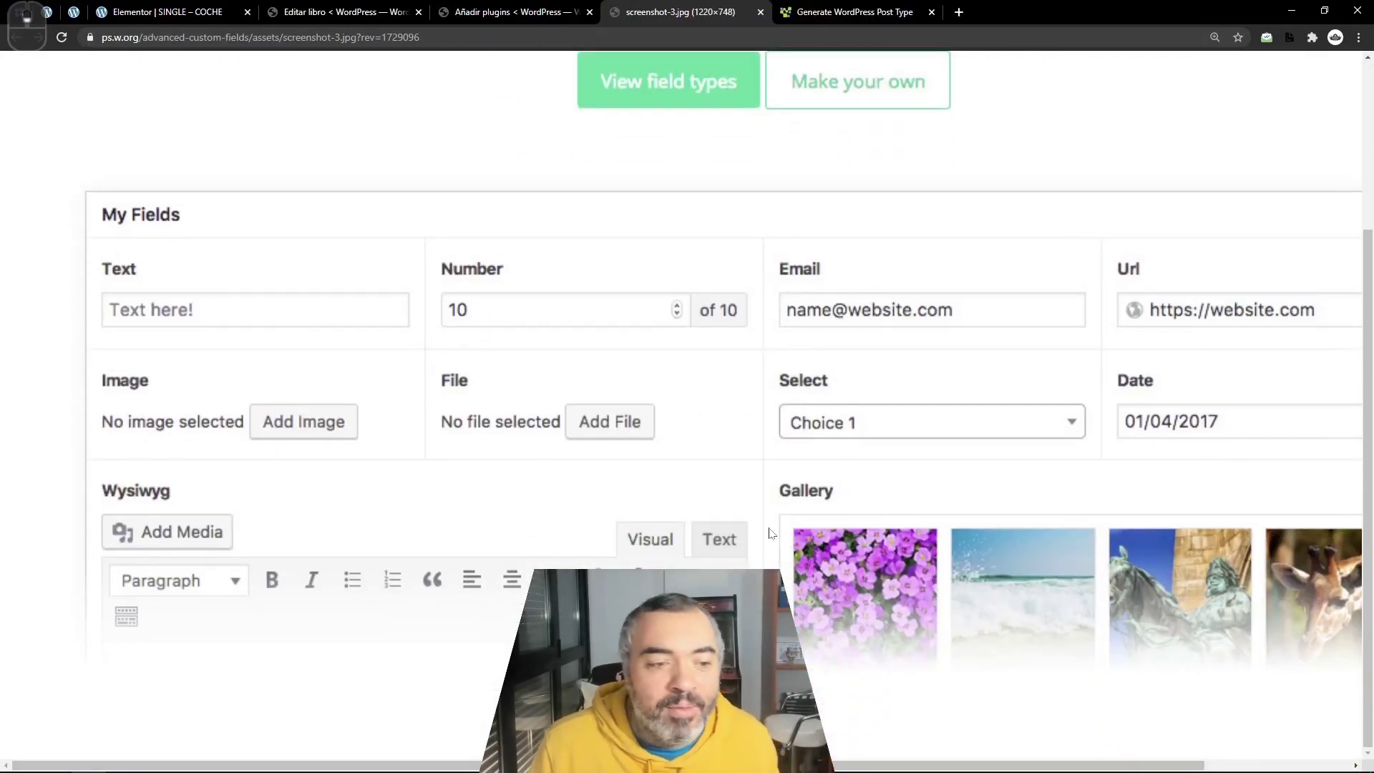
scroll(415, 216, "up", 2)
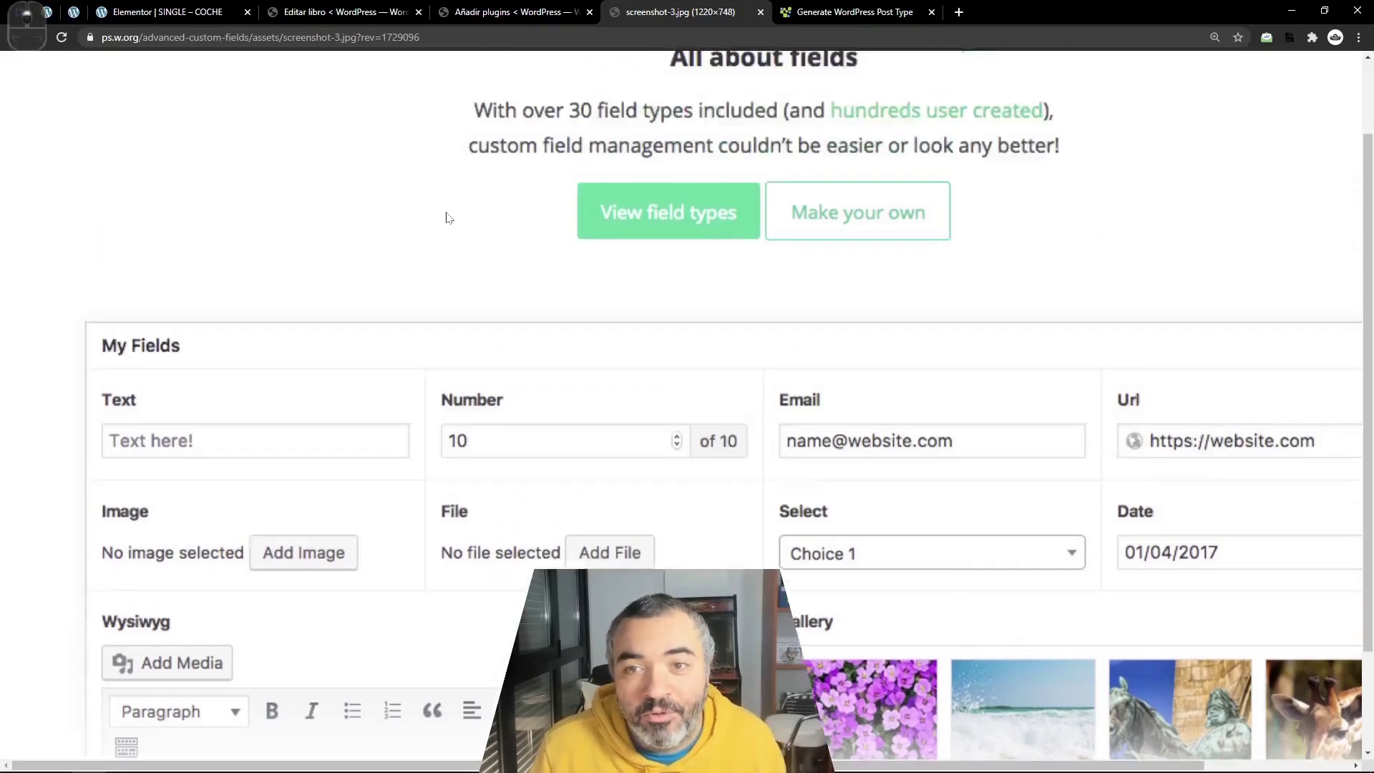
scroll(445, 215, "up", 1)
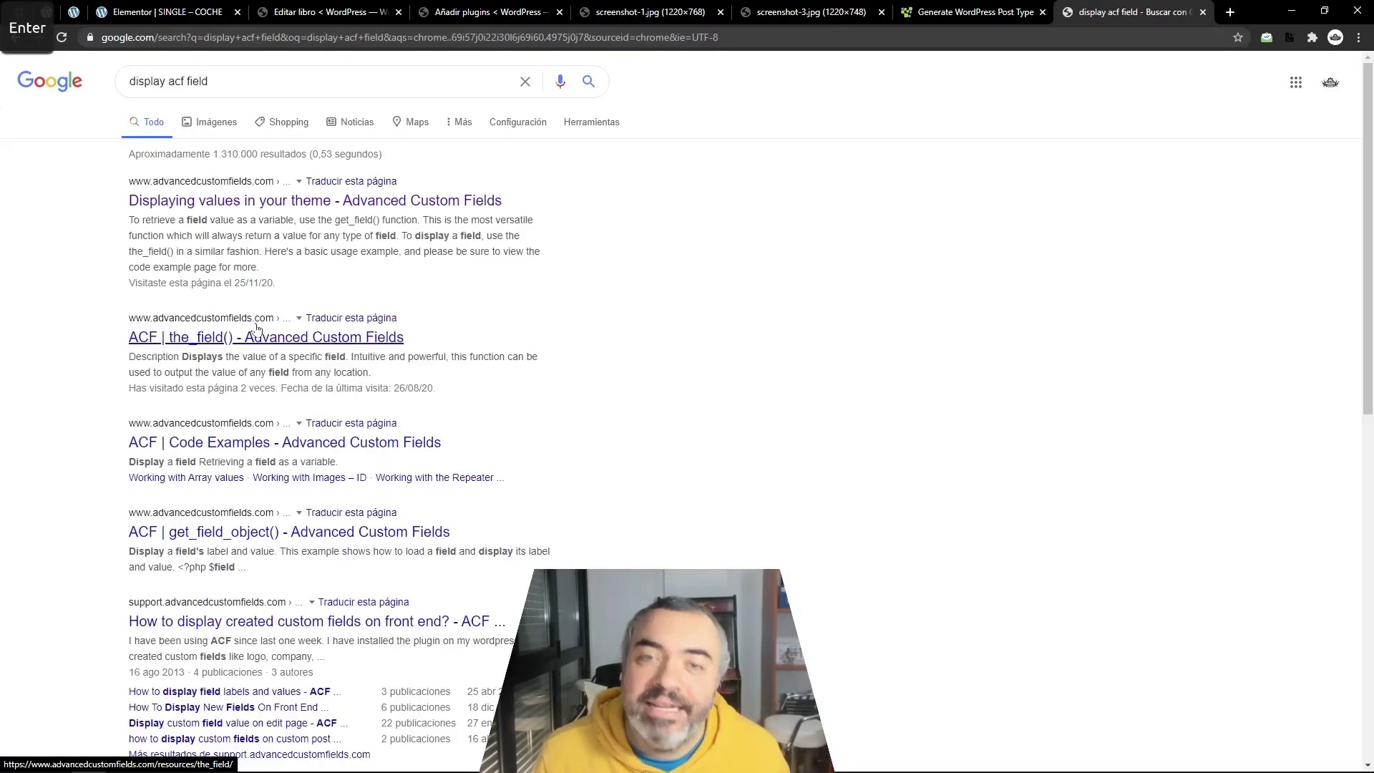
- Read ACF's 'Displaying values in your theme' article, noting get_field(), then return to the theme templates list
middle_click(333, 201)
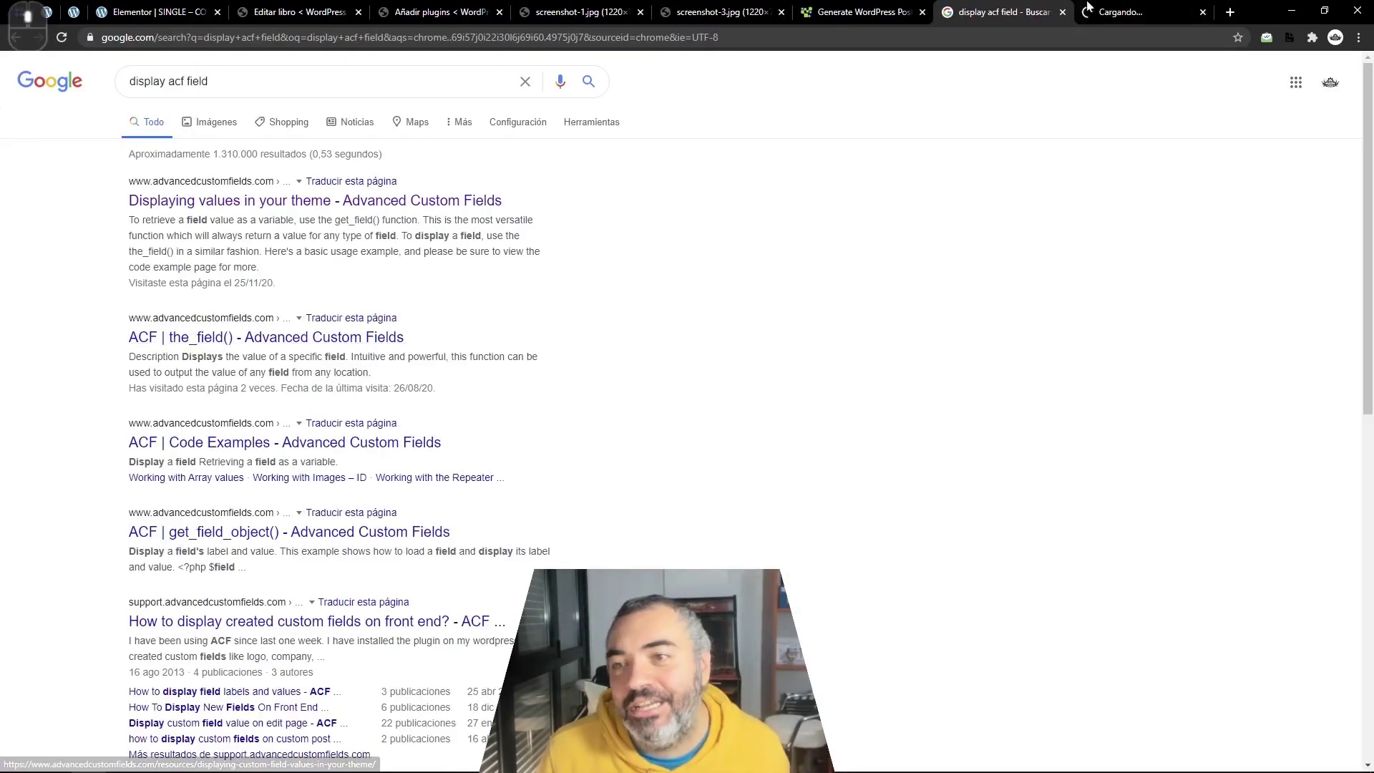
key("ctrl+Tab")
scroll(395, 438, "down", 3)
scroll(394, 438, "down", 3)
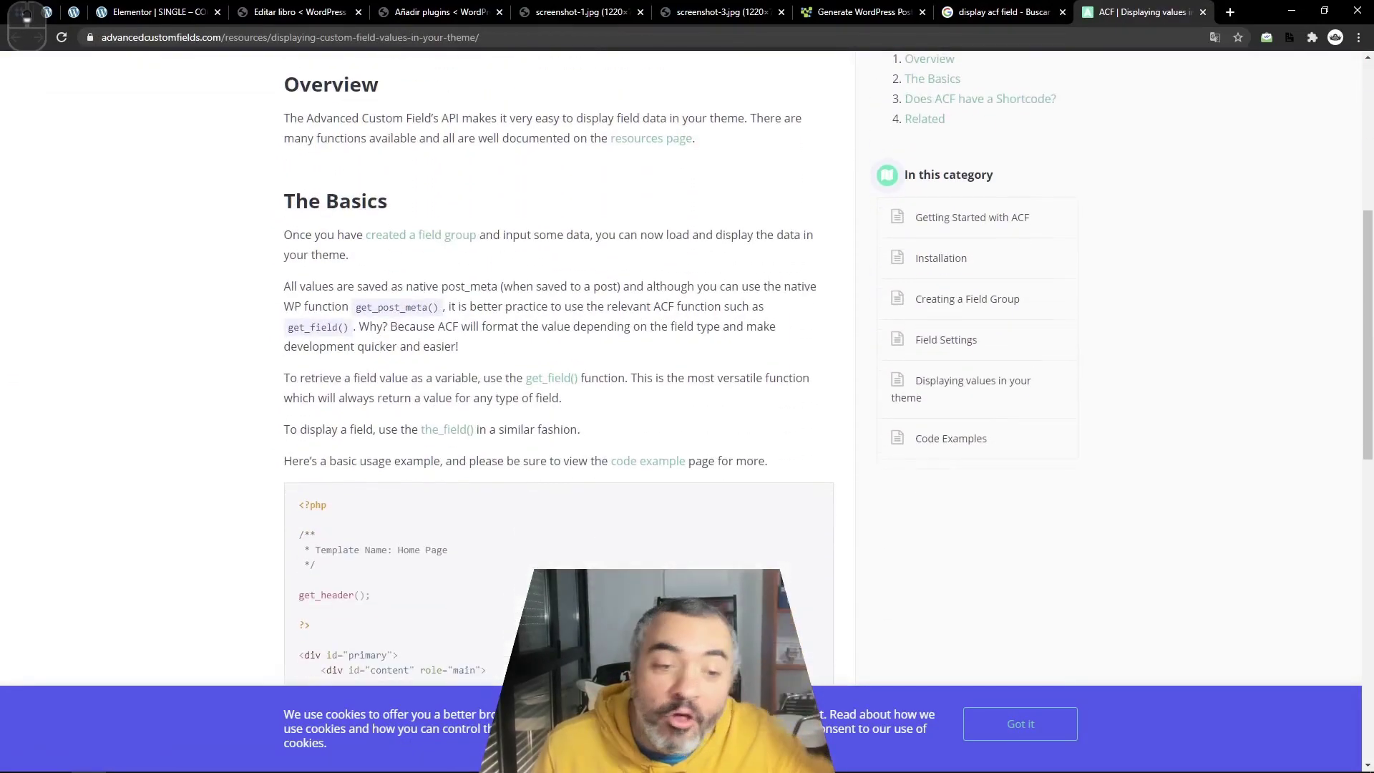
scroll(394, 438, "down", 2)
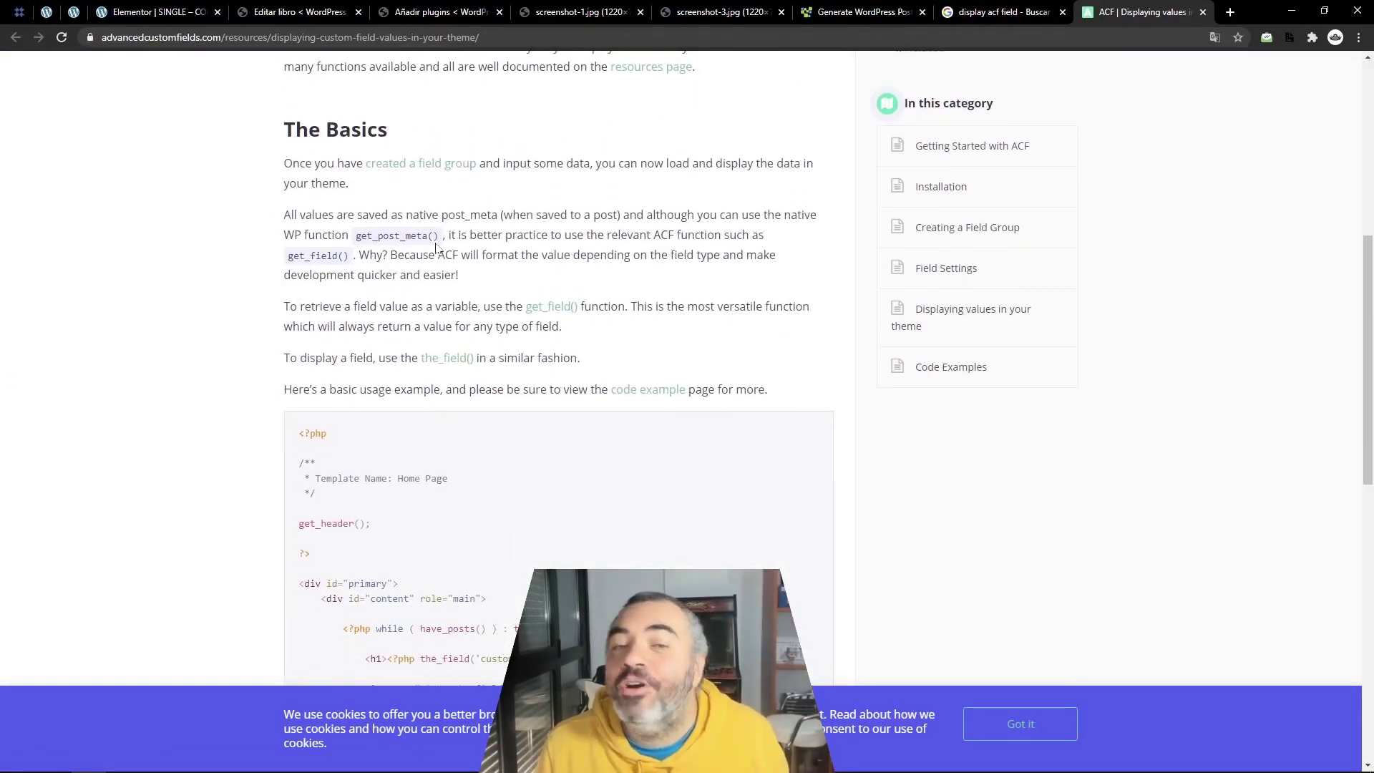
left_click(283, 266)
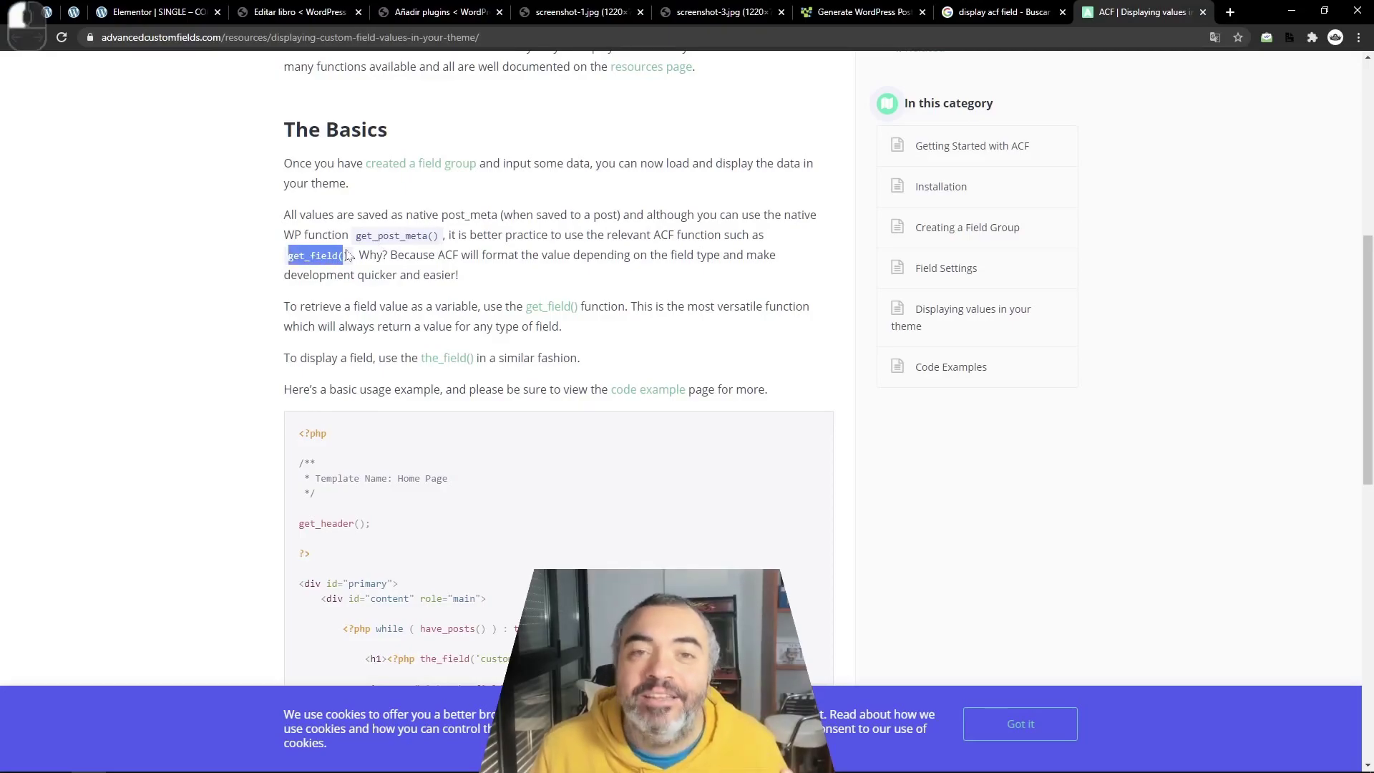
scroll(348, 256, "down", 4)
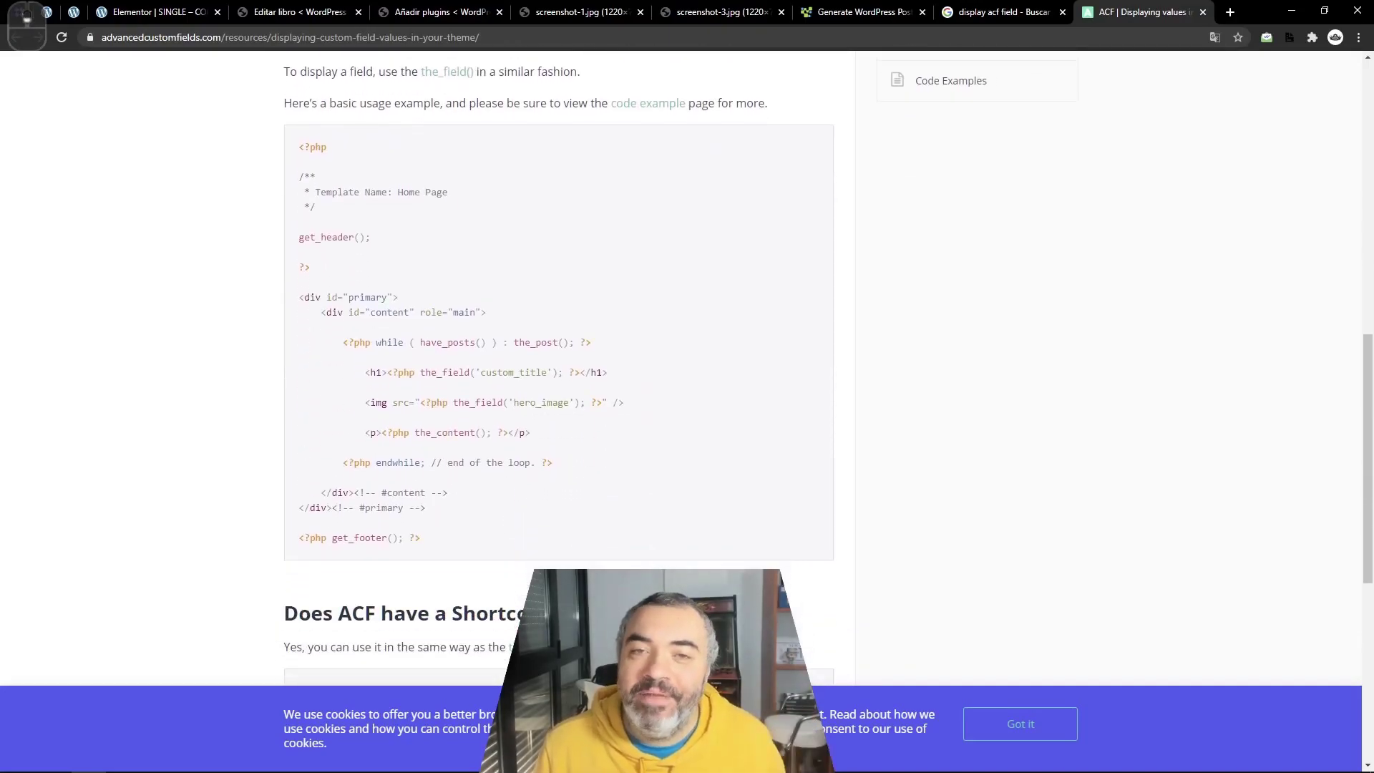
scroll(401, 367, "up", 3)
scroll(344, 394, "up", 6)
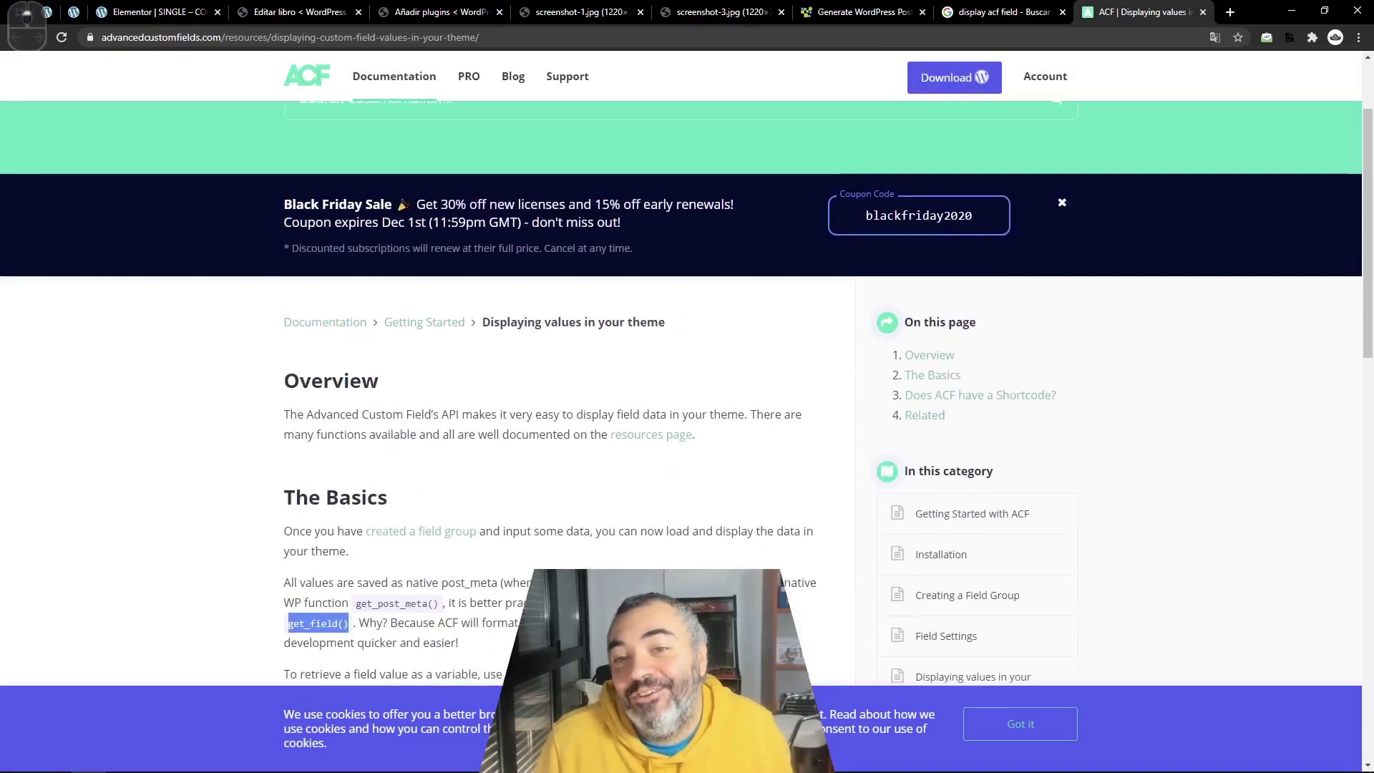
scroll(295, 412, "up", 2)
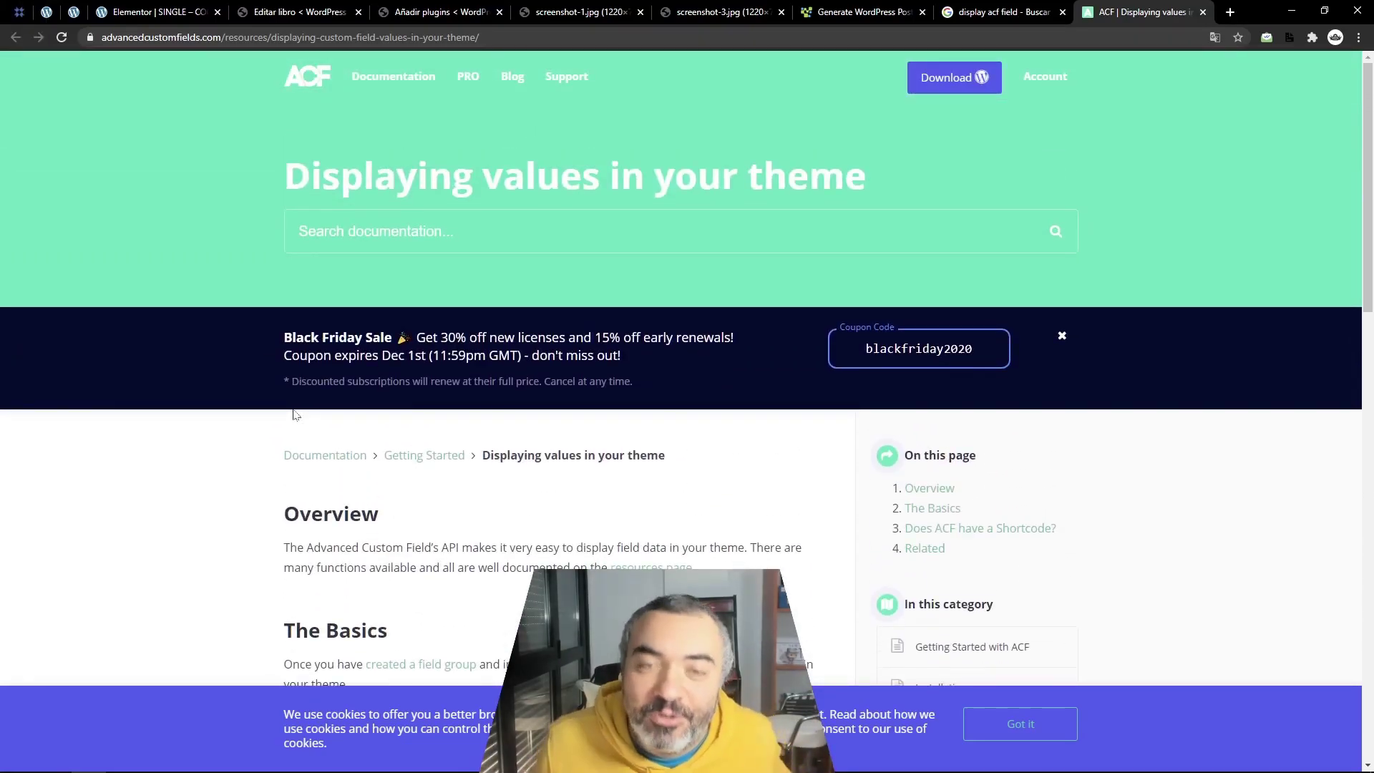
key("ctrl+2")
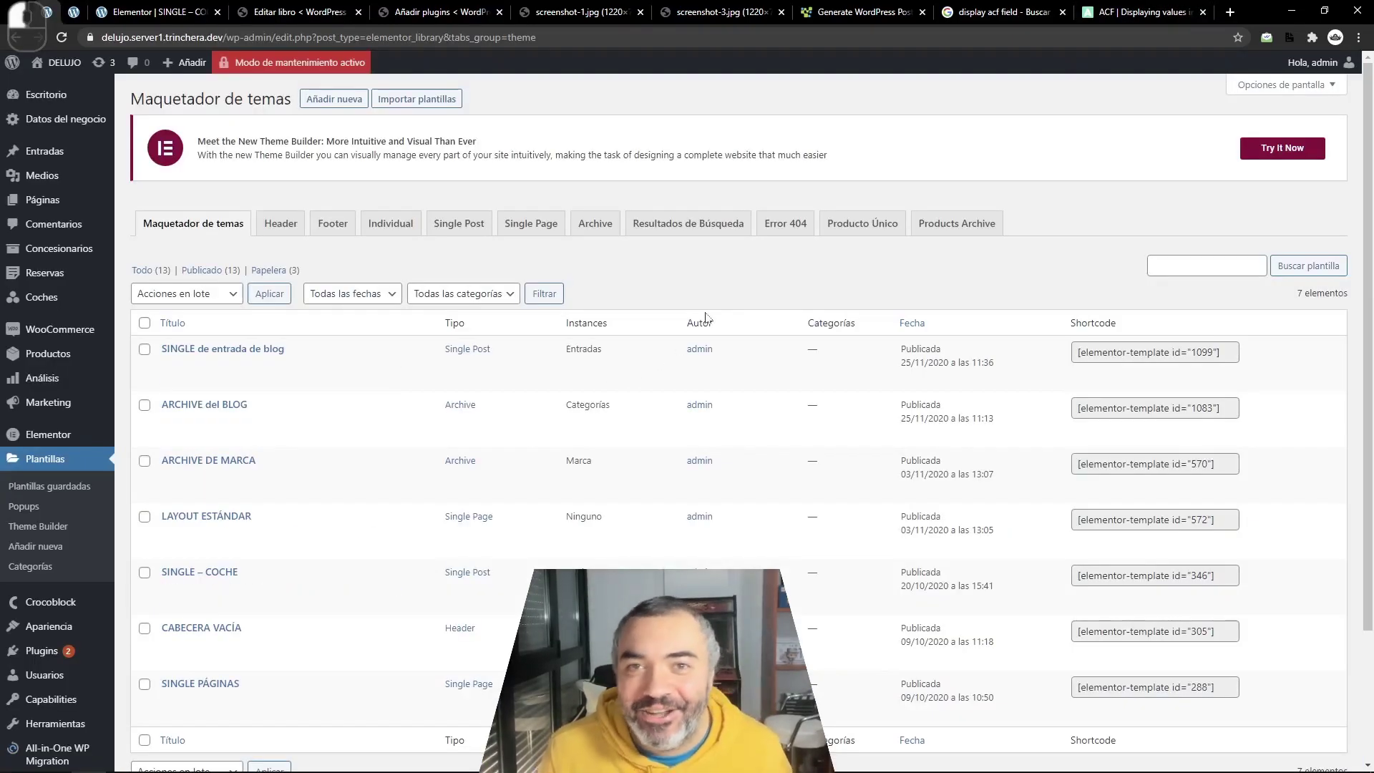
- Check the JetEngine Meta Boxes list, then go to the Elementor SINGLE – COCHE editor
scroll(583, 408, "down", 3)
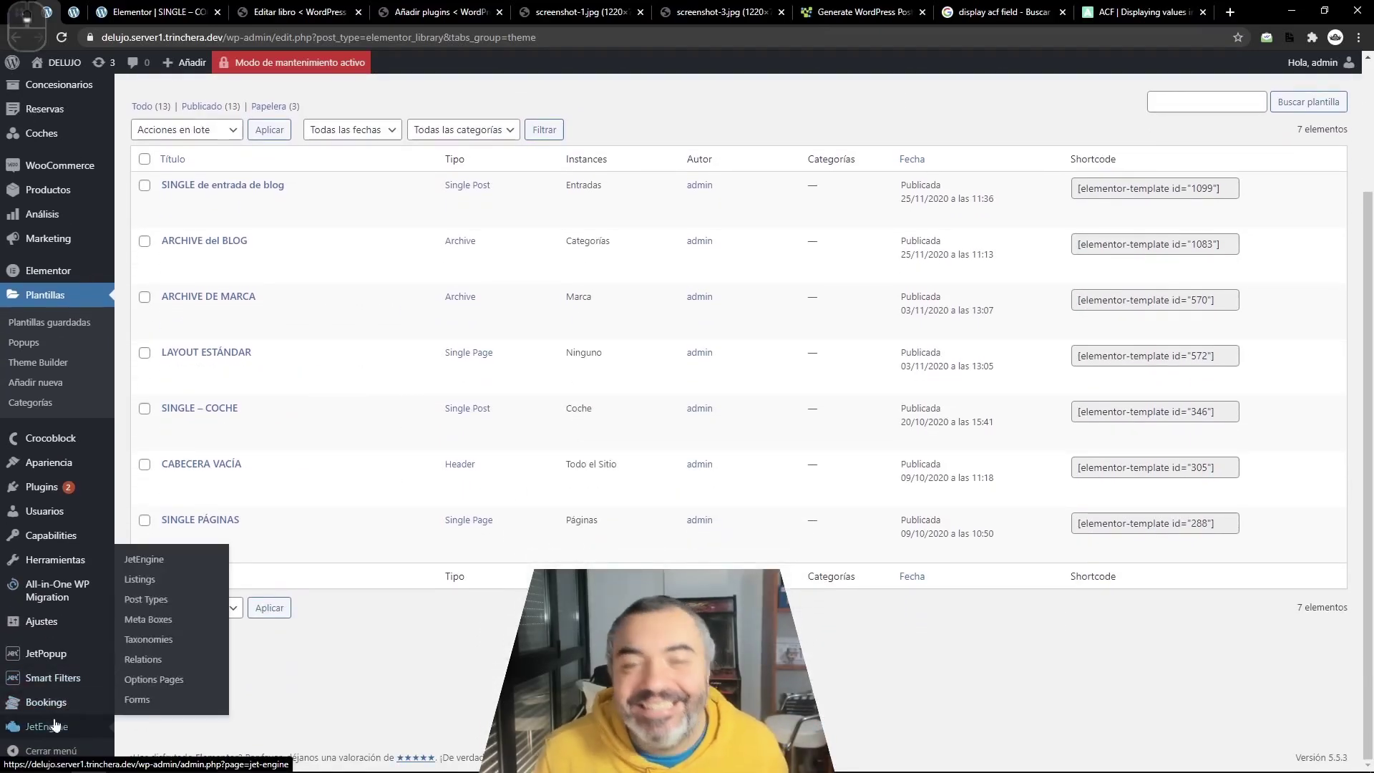
mouse_move(45, 727)
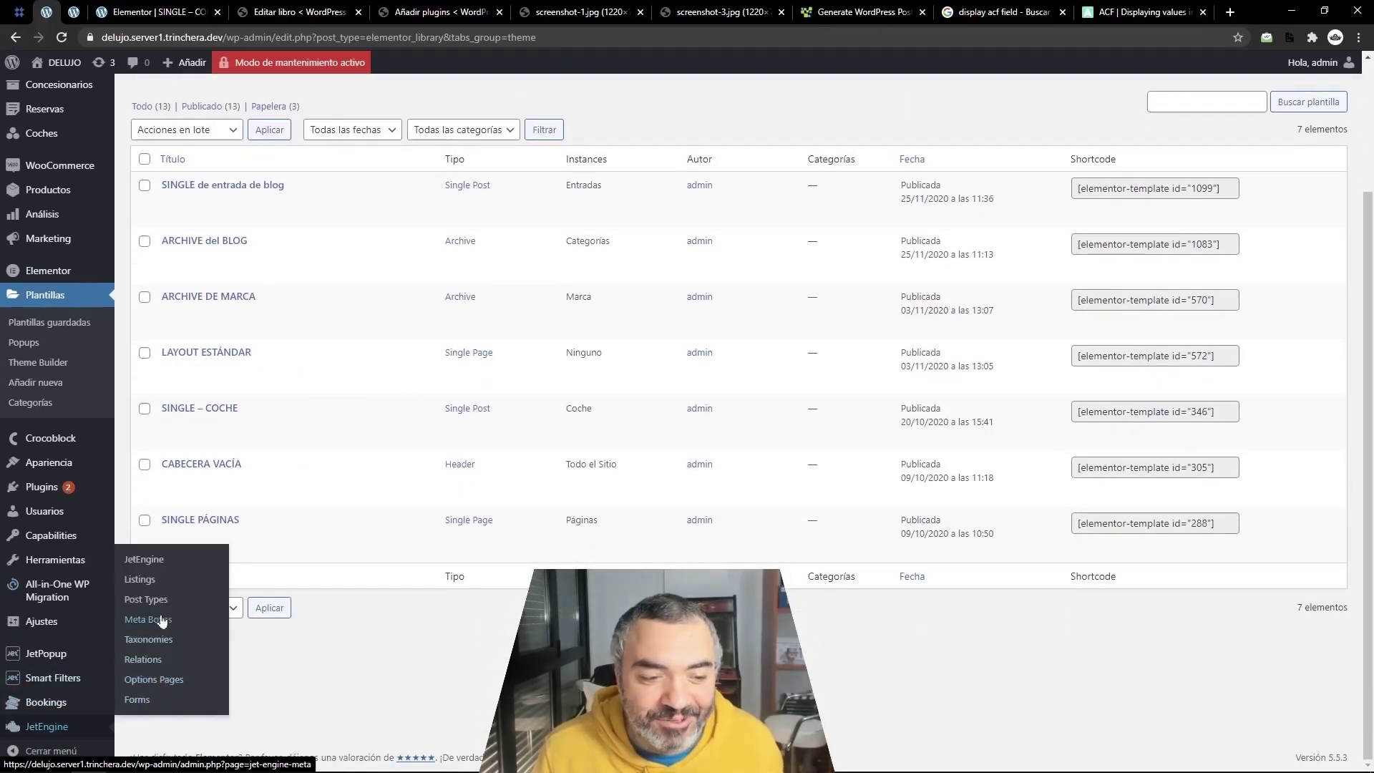
left_click(174, 608)
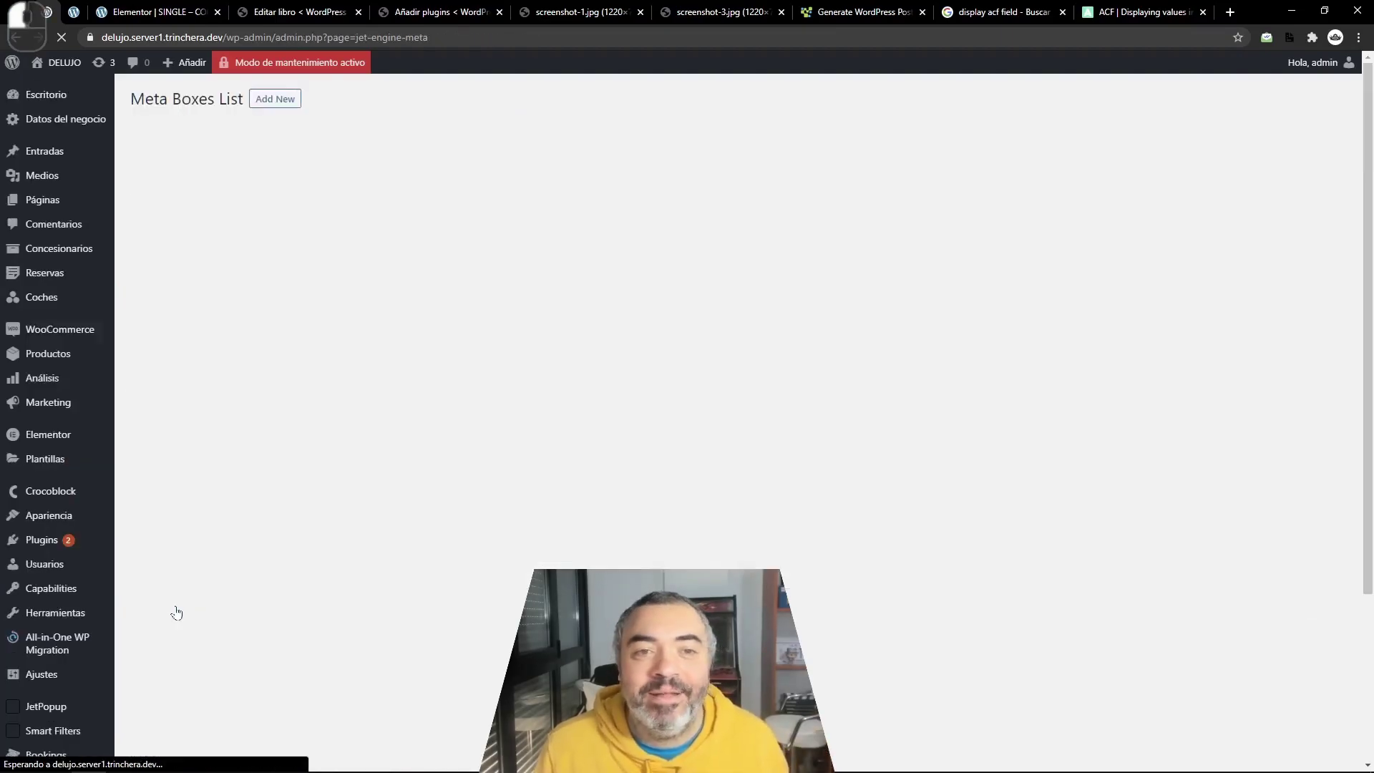
left_click(158, 11)
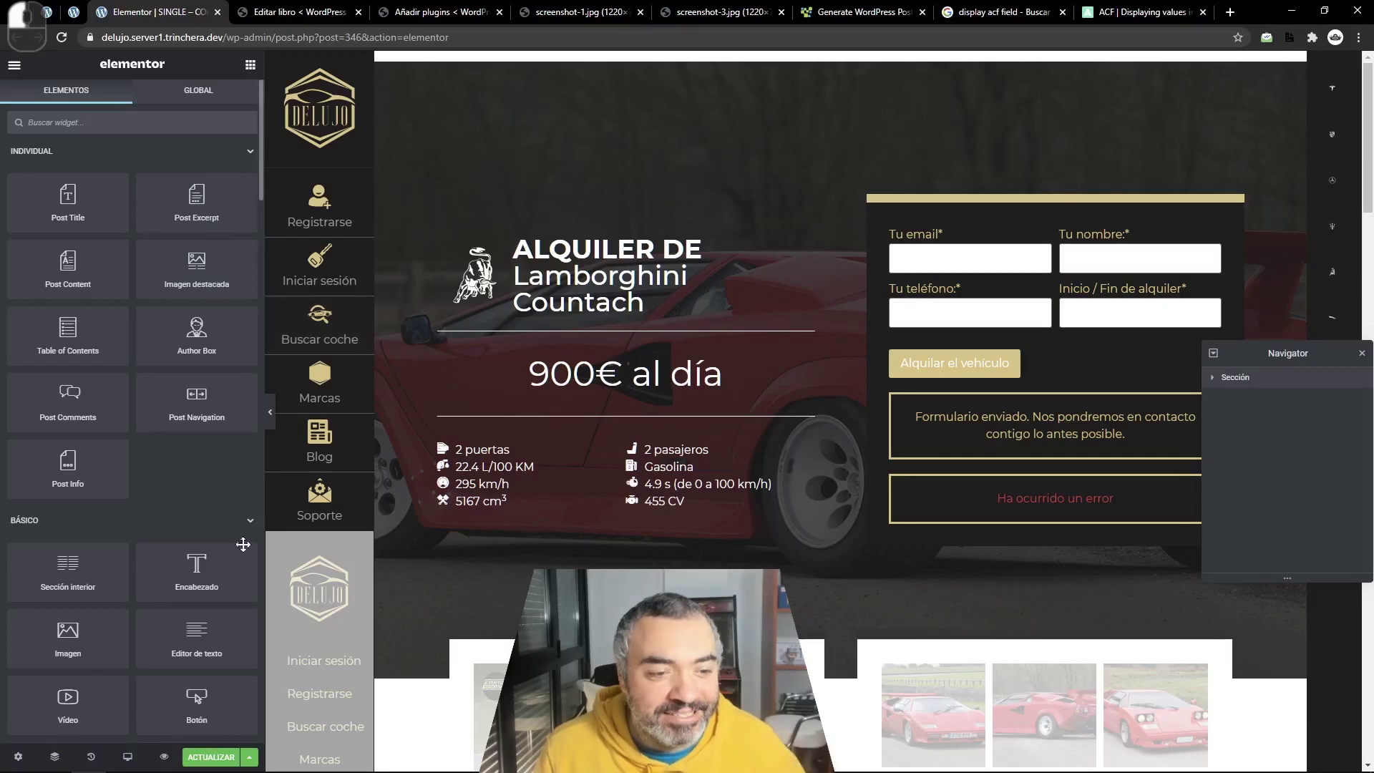
- Drop a Heading widget under the Countach title and bind its text to the Velocidad custom field
left_click_drag(197, 566, 558, 288)
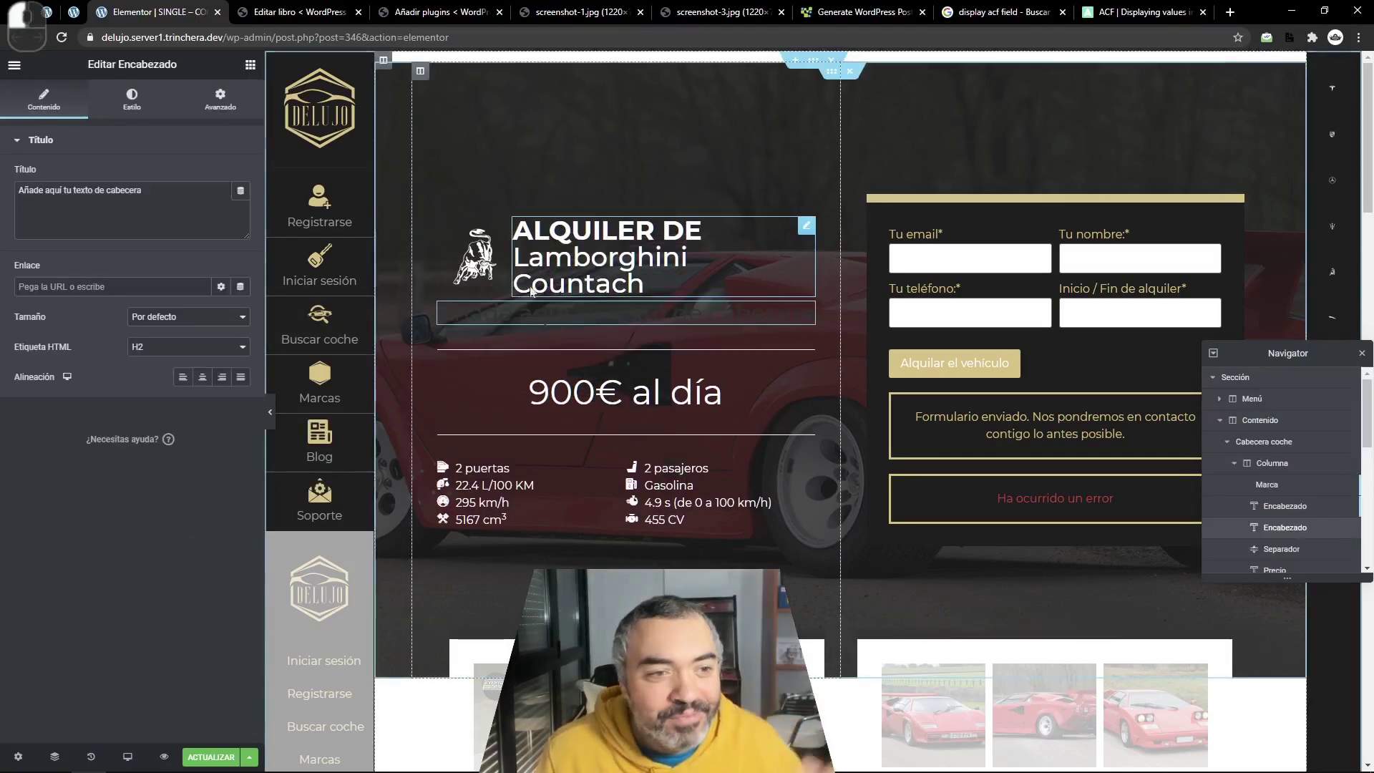
left_click(240, 190)
scroll(179, 347, "down", 2)
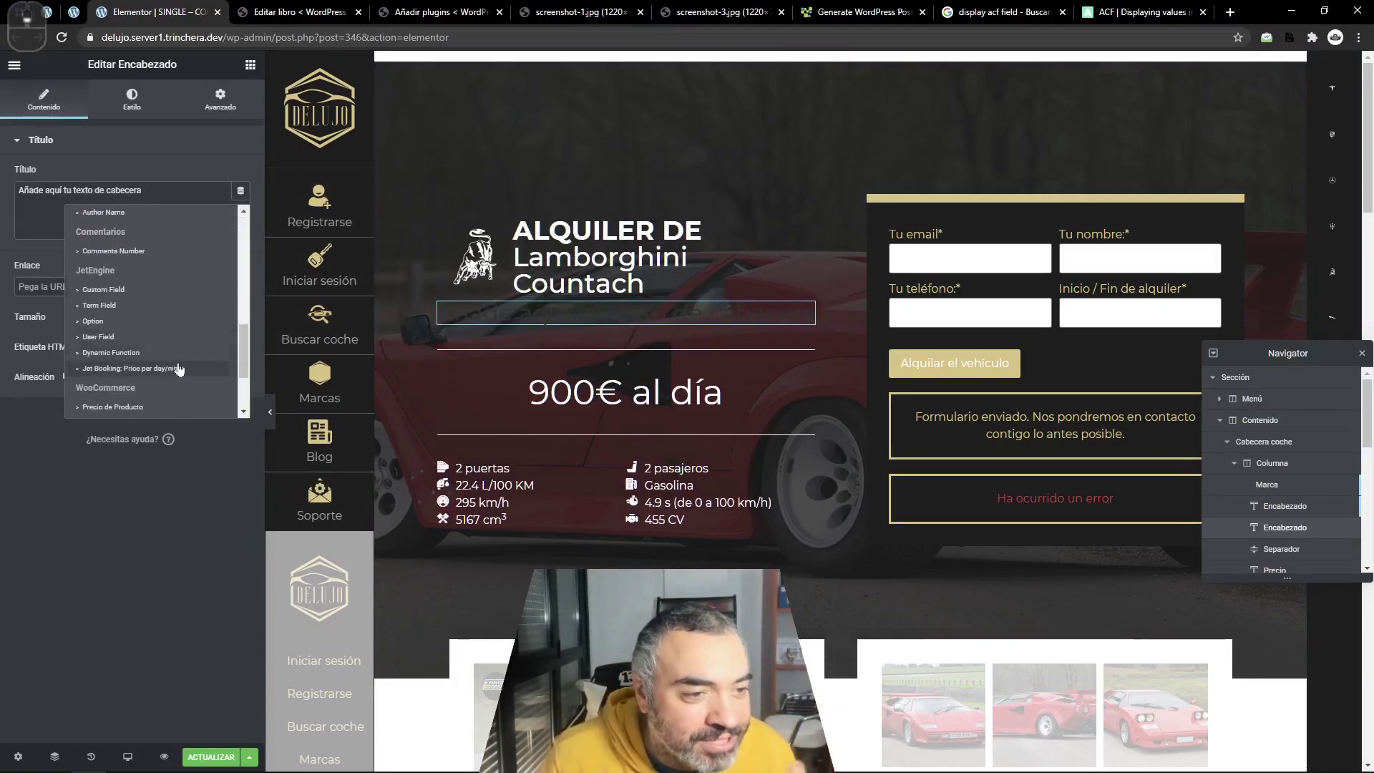
scroll(170, 322, "down", 2)
scroll(156, 308, "down", 2)
left_click(153, 299)
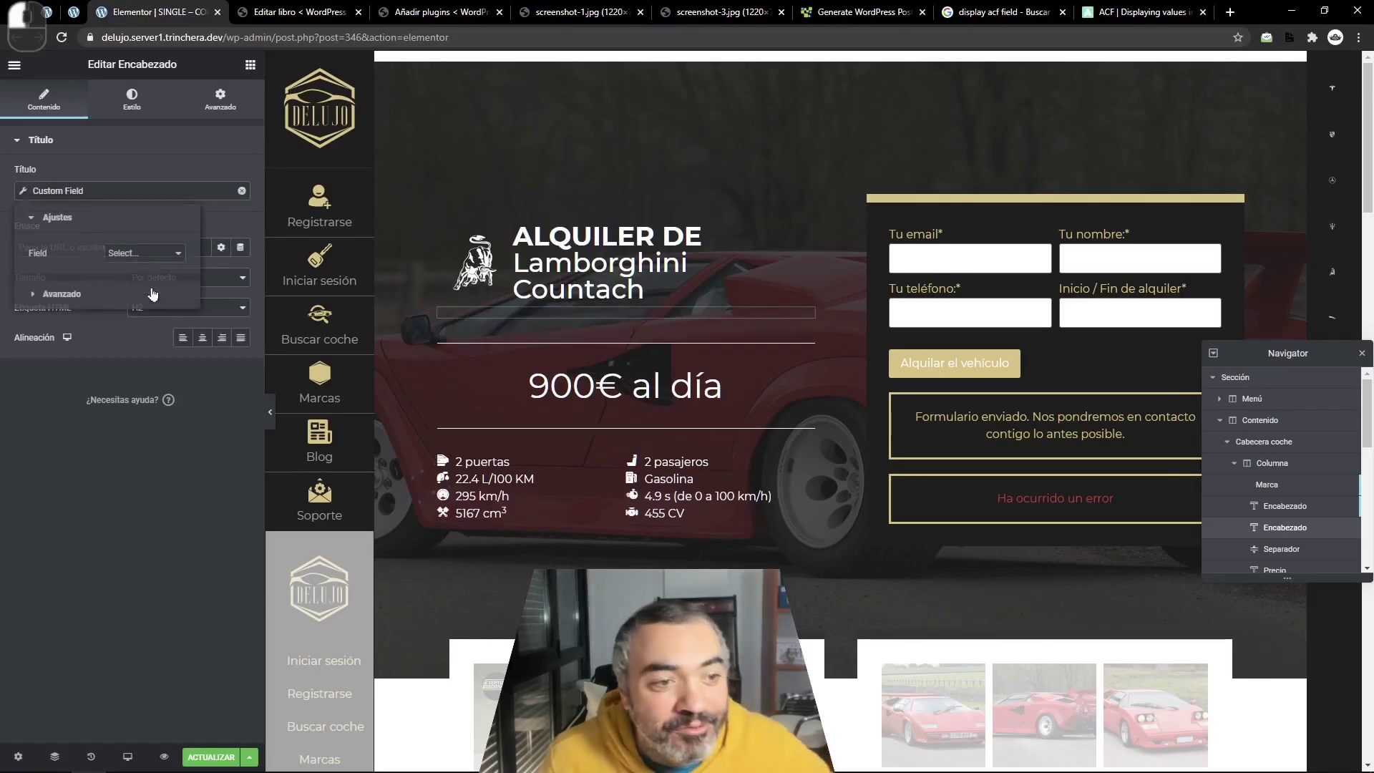
left_click(143, 252)
left_click(169, 413)
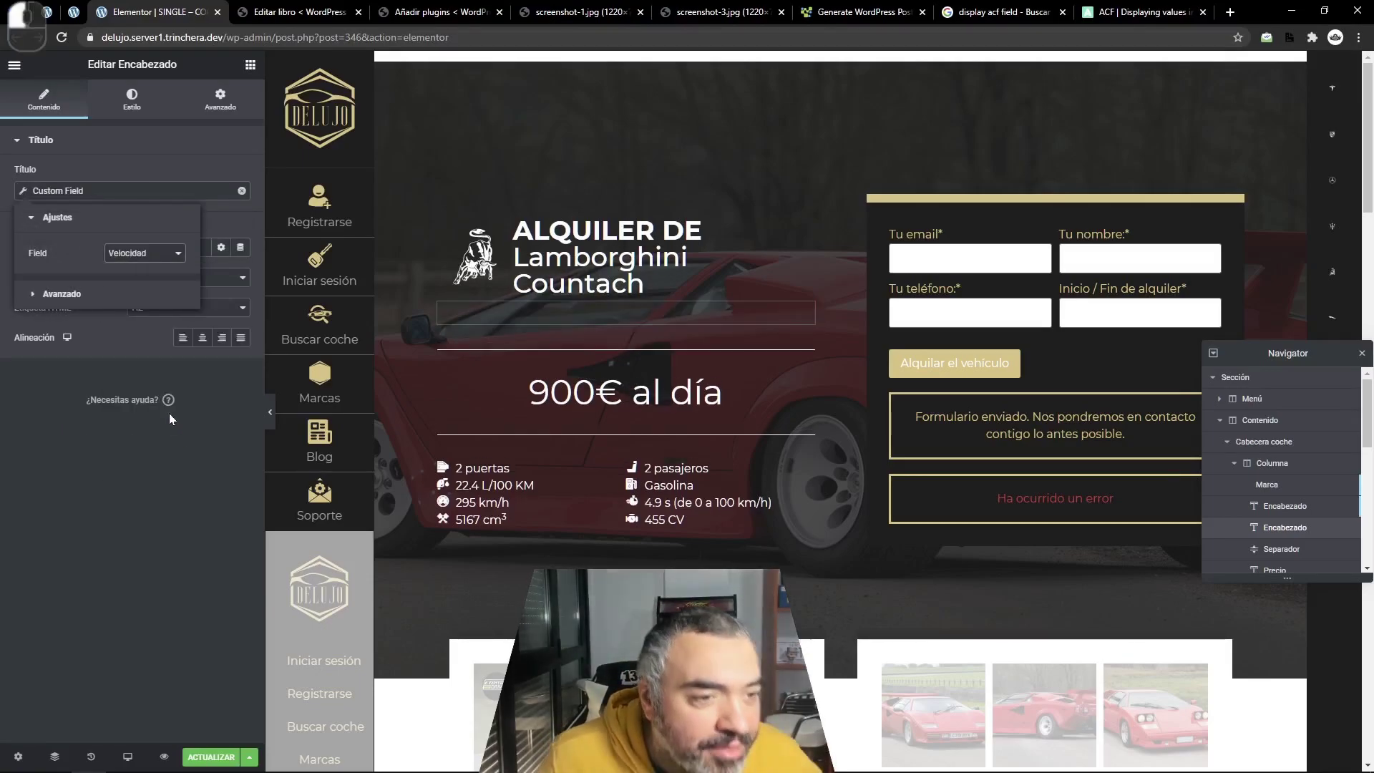